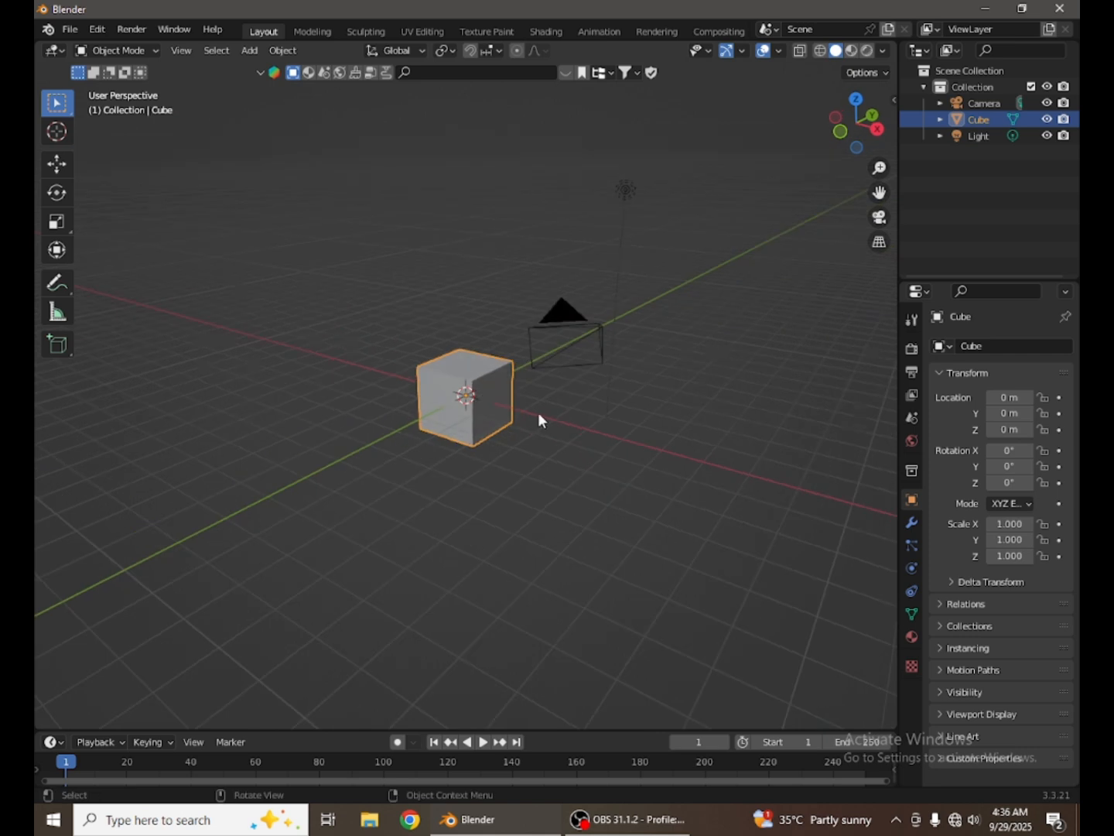
Examine the default cube in Object Mode from several angles and distances
scroll(538, 412, up, 2)
shift+middle_drag(493, 429, 230, 302)
scroll(464, 392, up, 2)
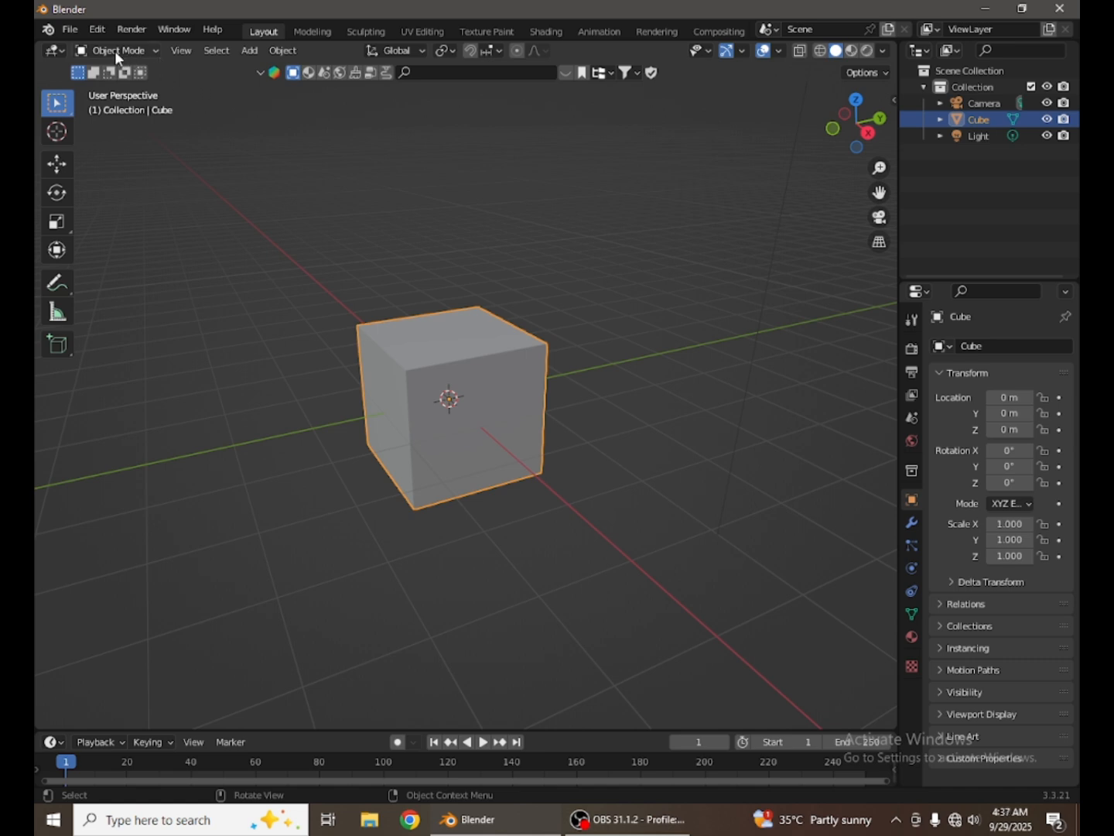
click(140, 53)
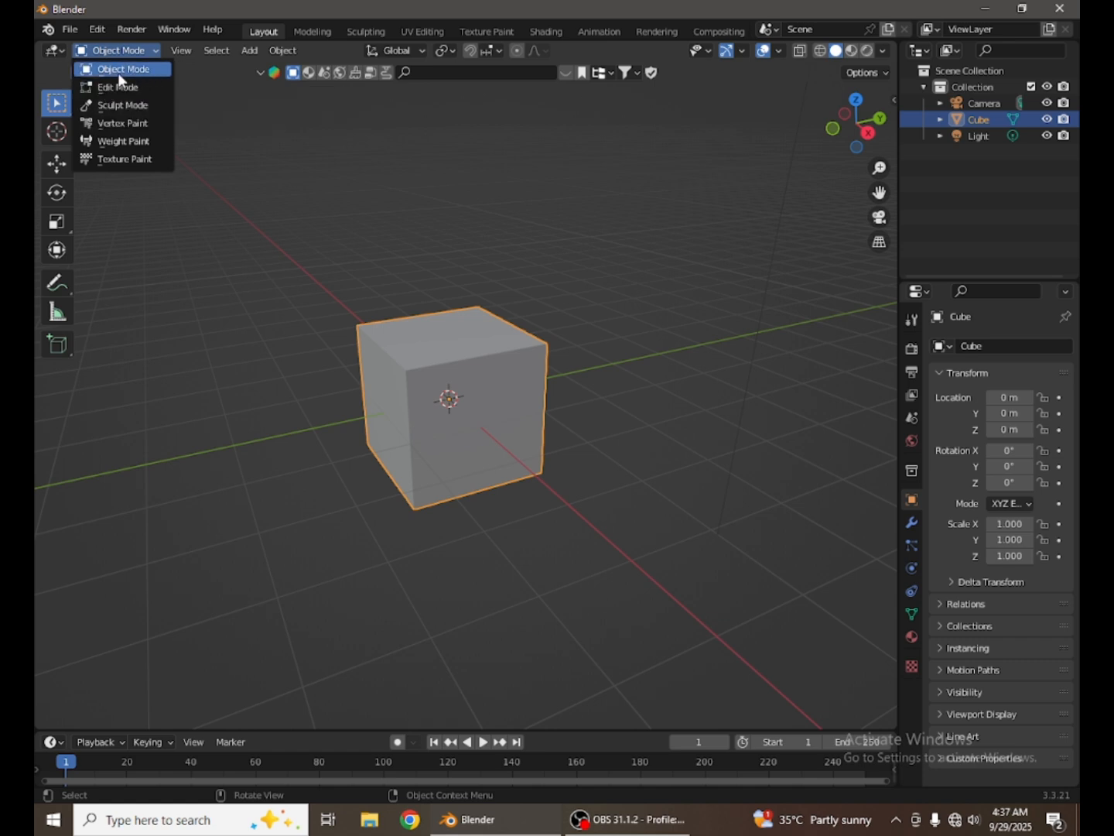
click(118, 74)
middle_drag(449, 299, 406, 335)
scroll(532, 319, down, 5)
scroll(242, 226, up, 3)
middle_drag(242, 225, 517, 368)
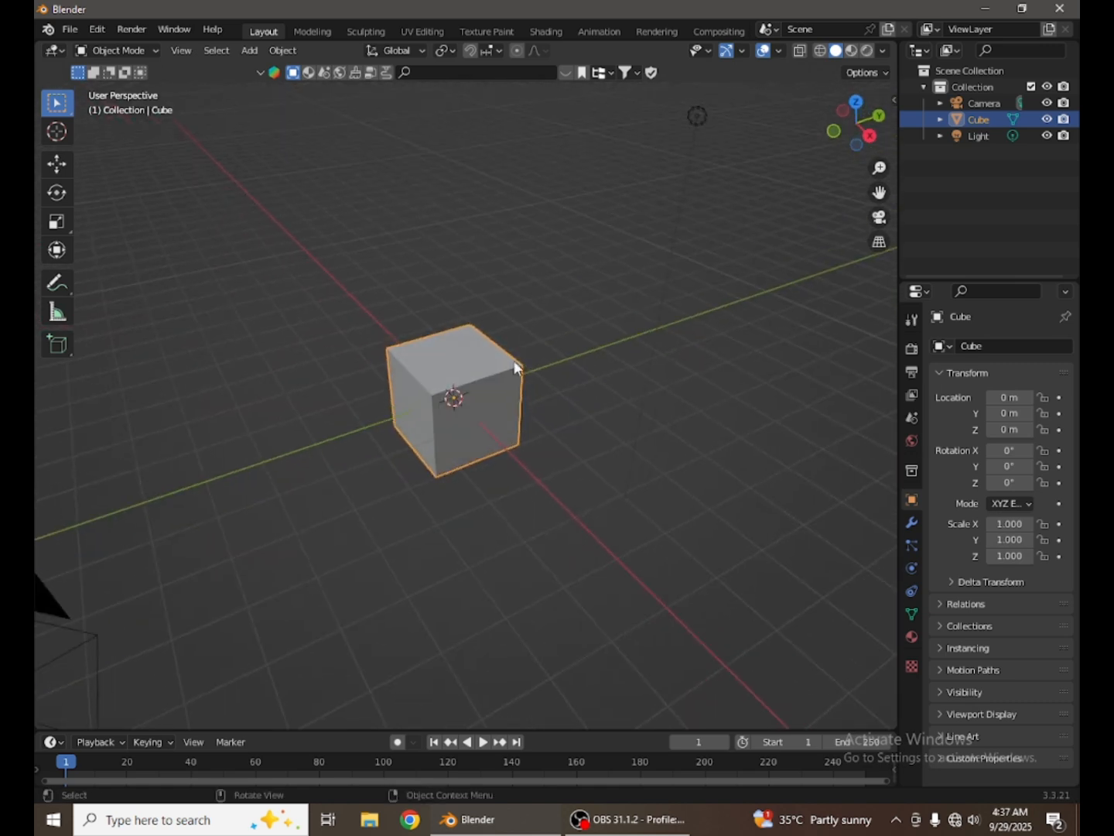
Put the cube into Edit Mode, toggling once to Object Mode and back
click(100, 48)
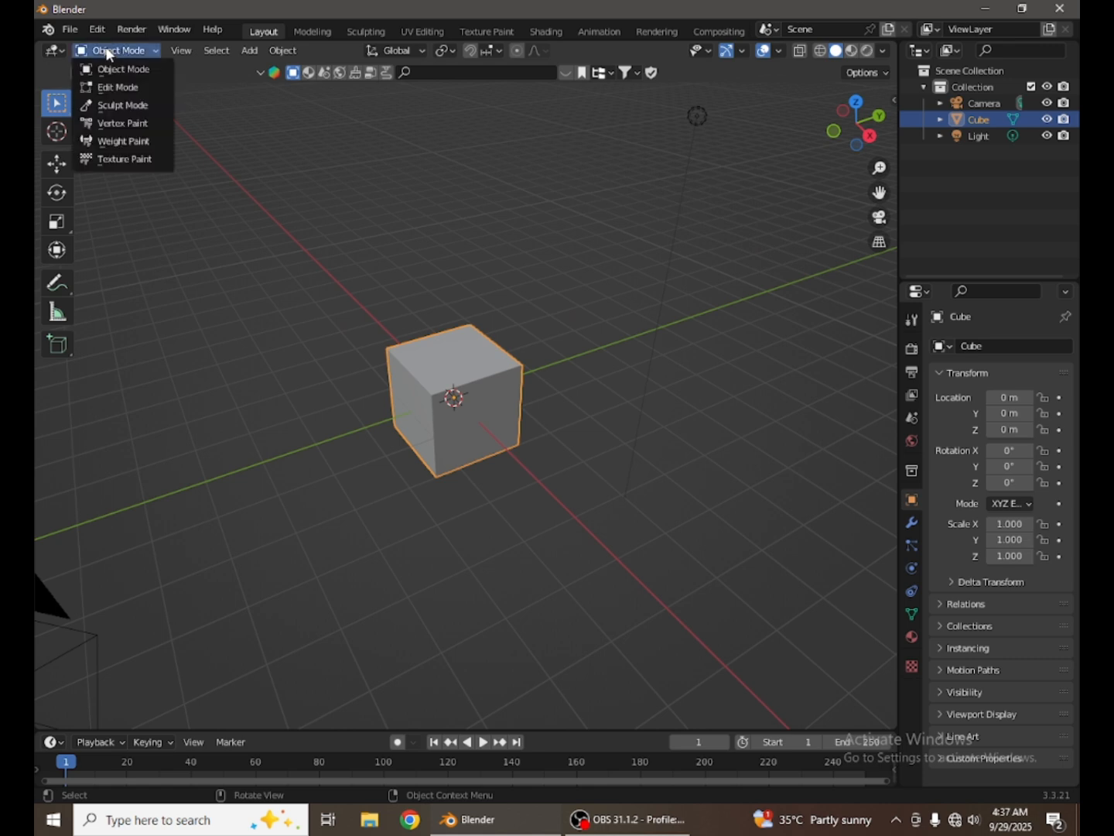
click(113, 87)
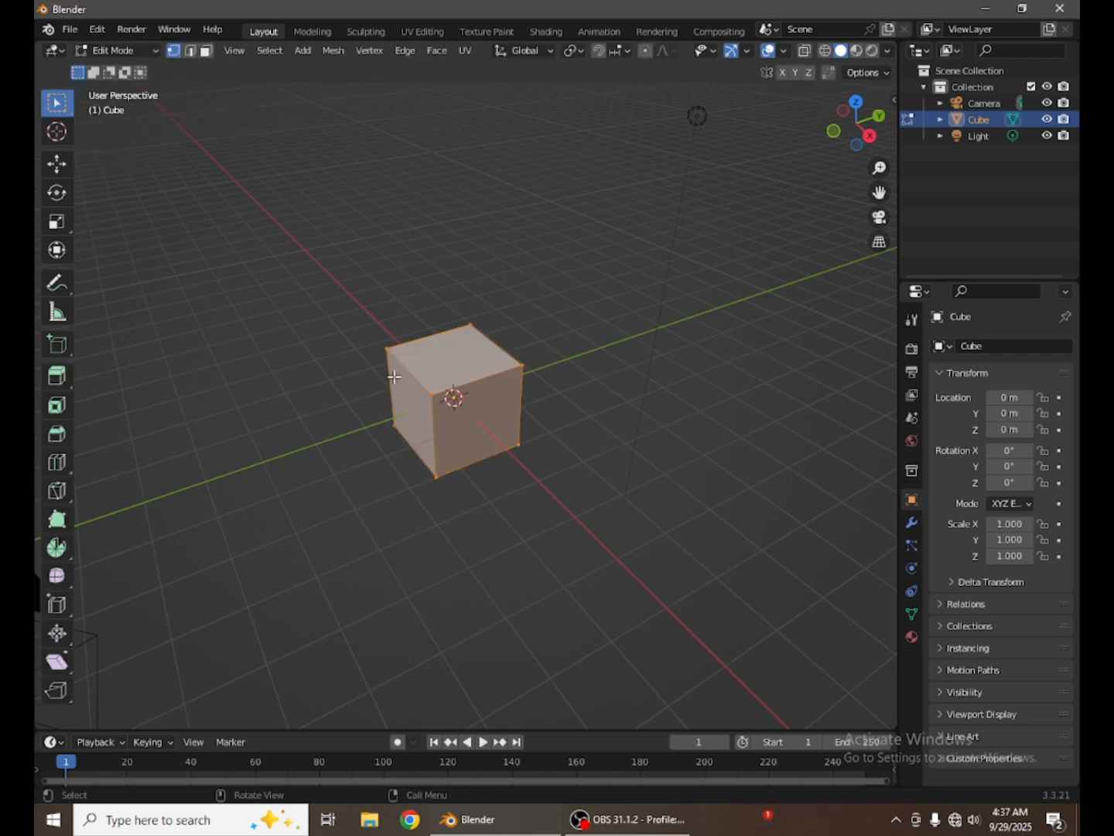
middle_drag(392, 375, 522, 394)
scroll(524, 401, up, 5)
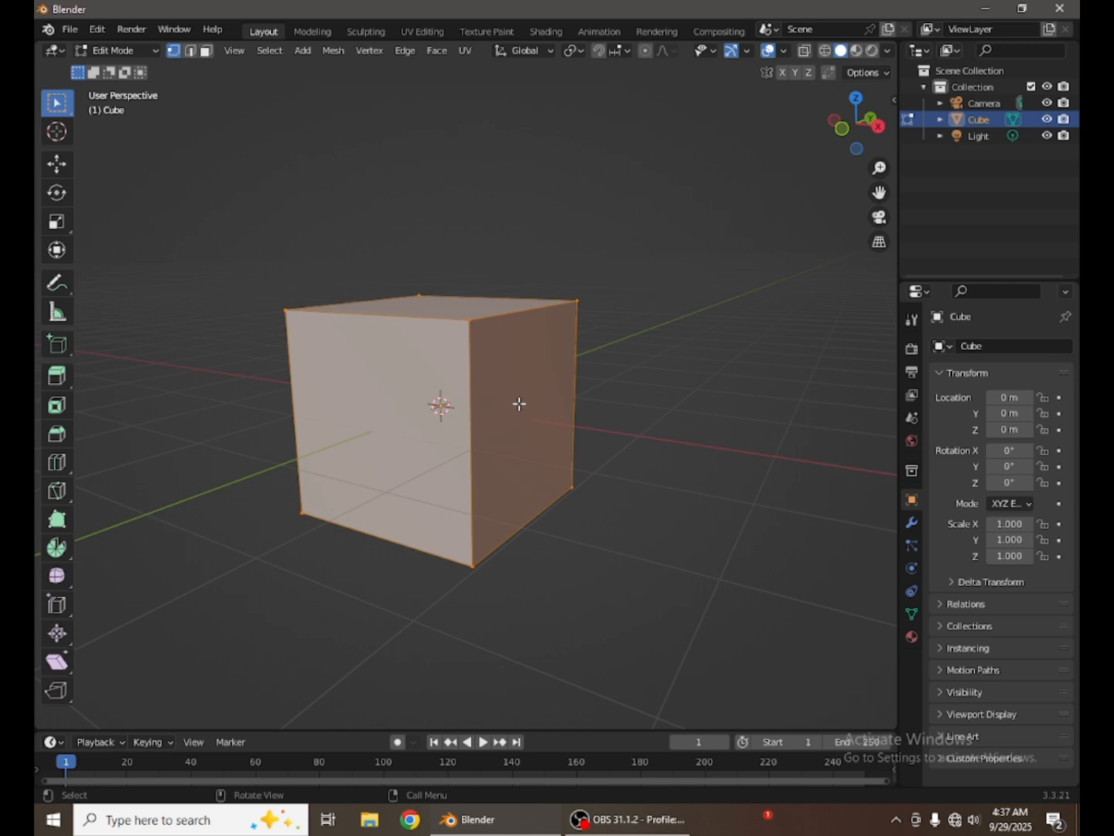
scroll(515, 404, down, 3)
middle_drag(514, 404, 457, 377)
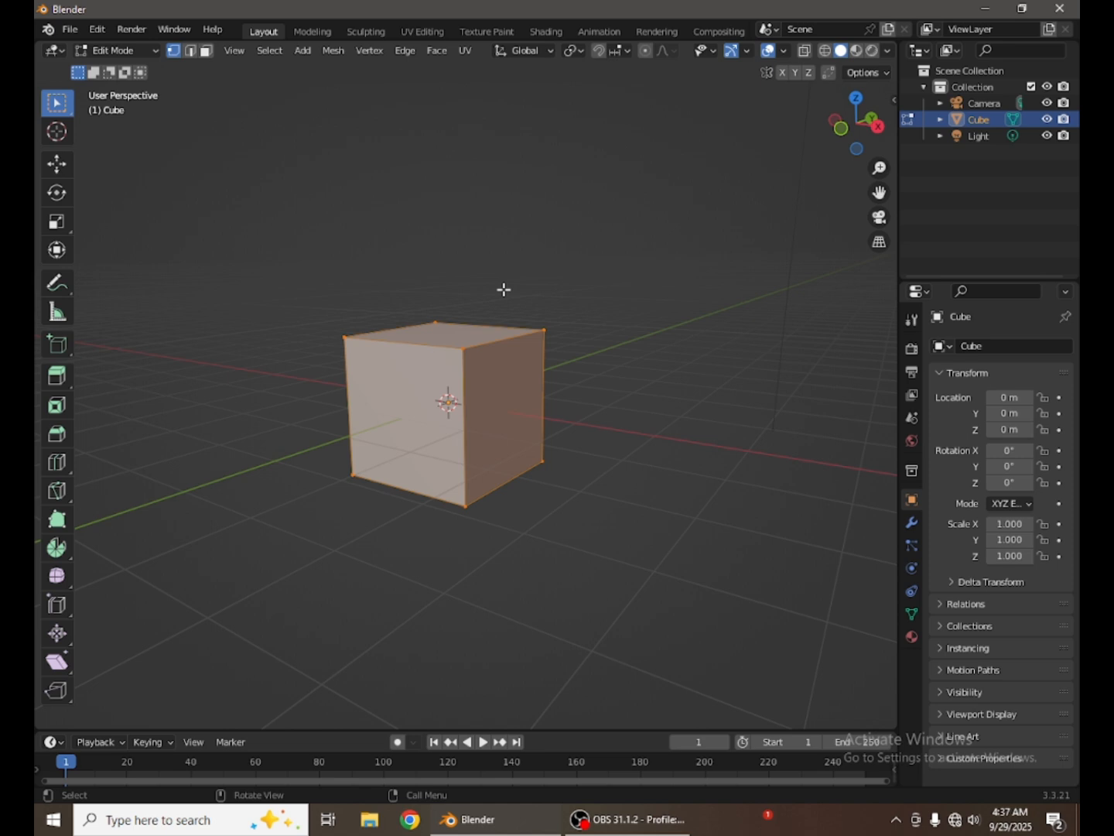
key(Tab)
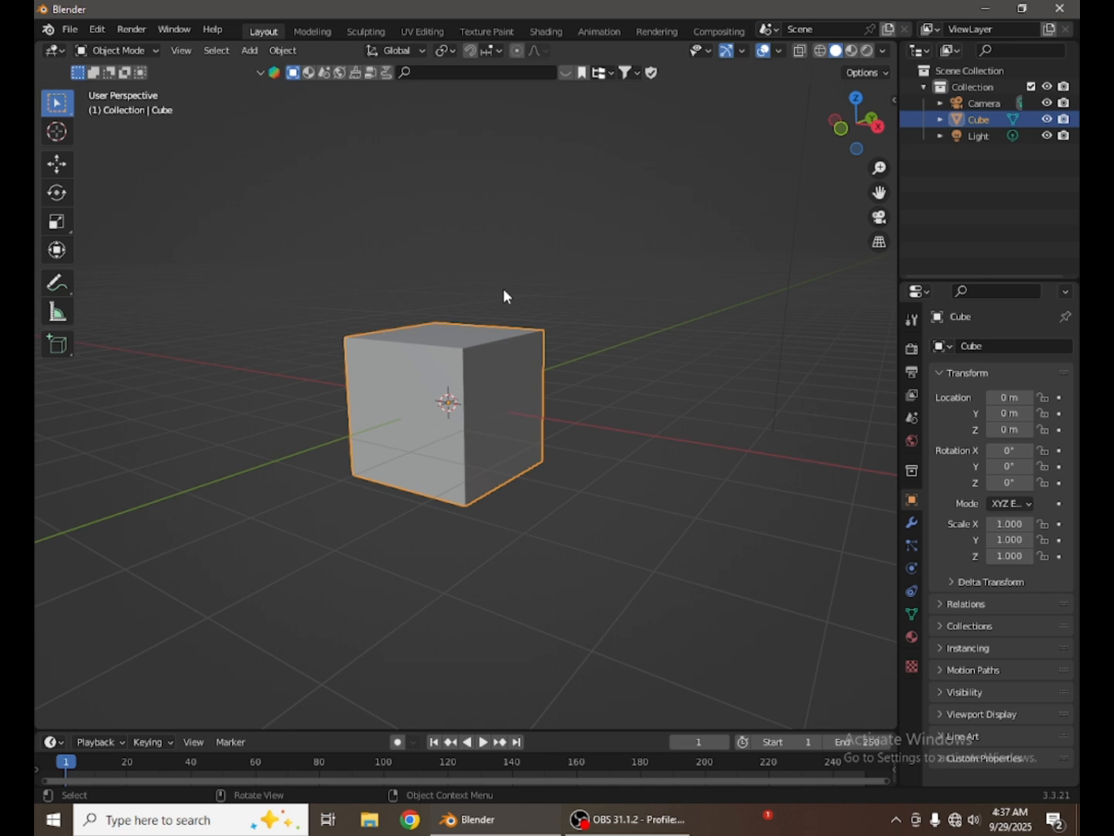
key(Tab)
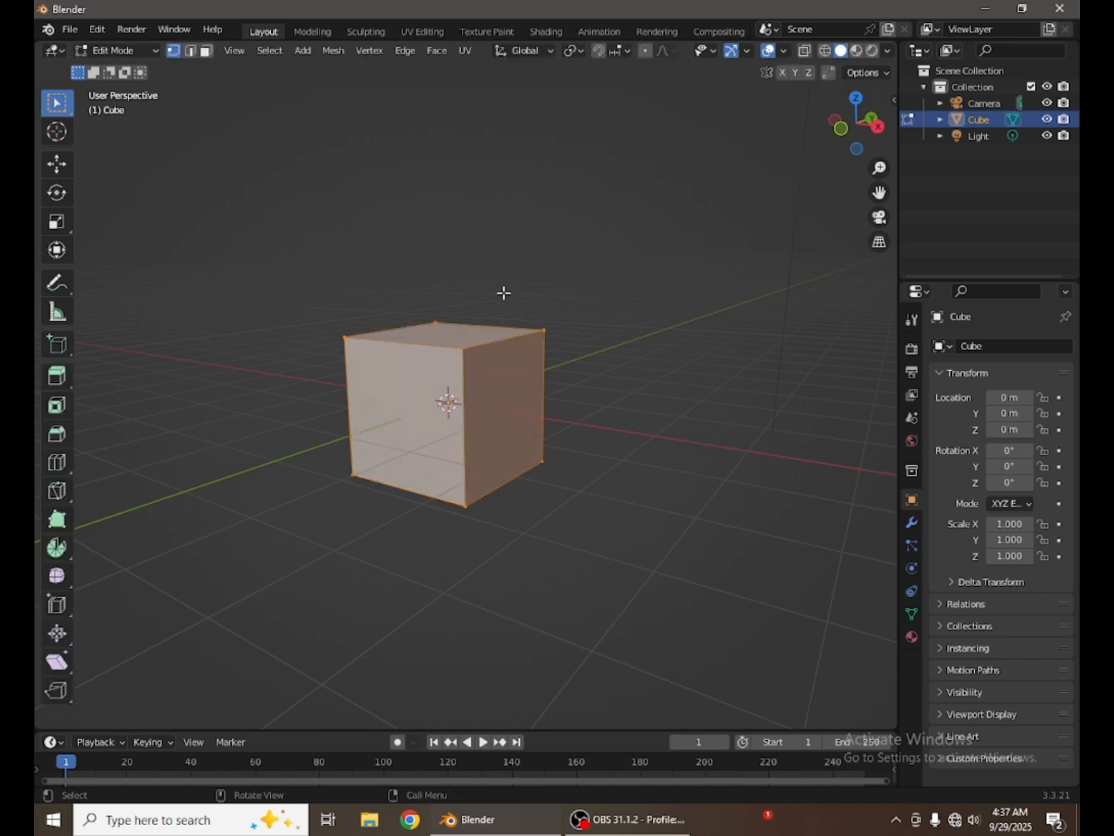
Examine the fully selected cube mesh in Edit Mode from several angles and distances
scroll(486, 302, down, 3)
middle_drag(484, 303, 457, 364)
scroll(474, 316, up, 4)
scroll(437, 332, down, 3)
scroll(473, 333, up, 2)
scroll(418, 328, down, 3)
scroll(477, 336, up, 3)
scroll(434, 363, down, 4)
scroll(414, 369, up, 3)
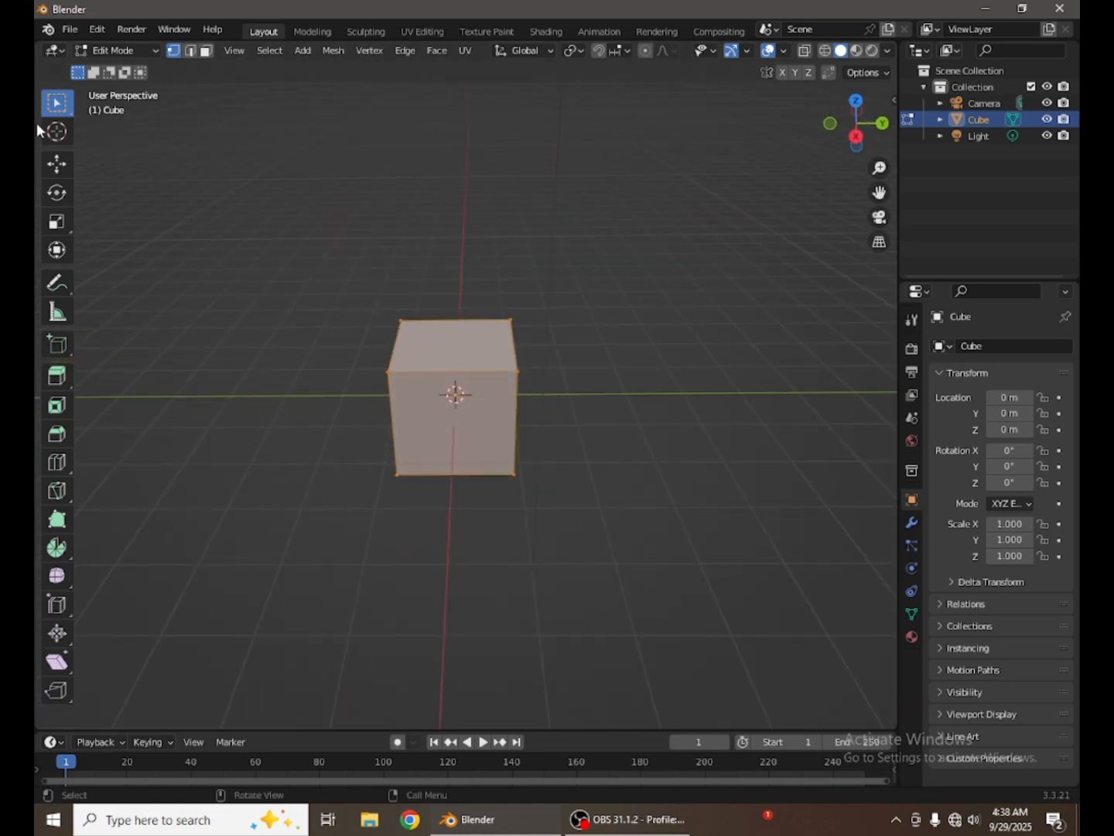
scroll(109, 201, up, 3)
middle_drag(100, 244, 148, 266)
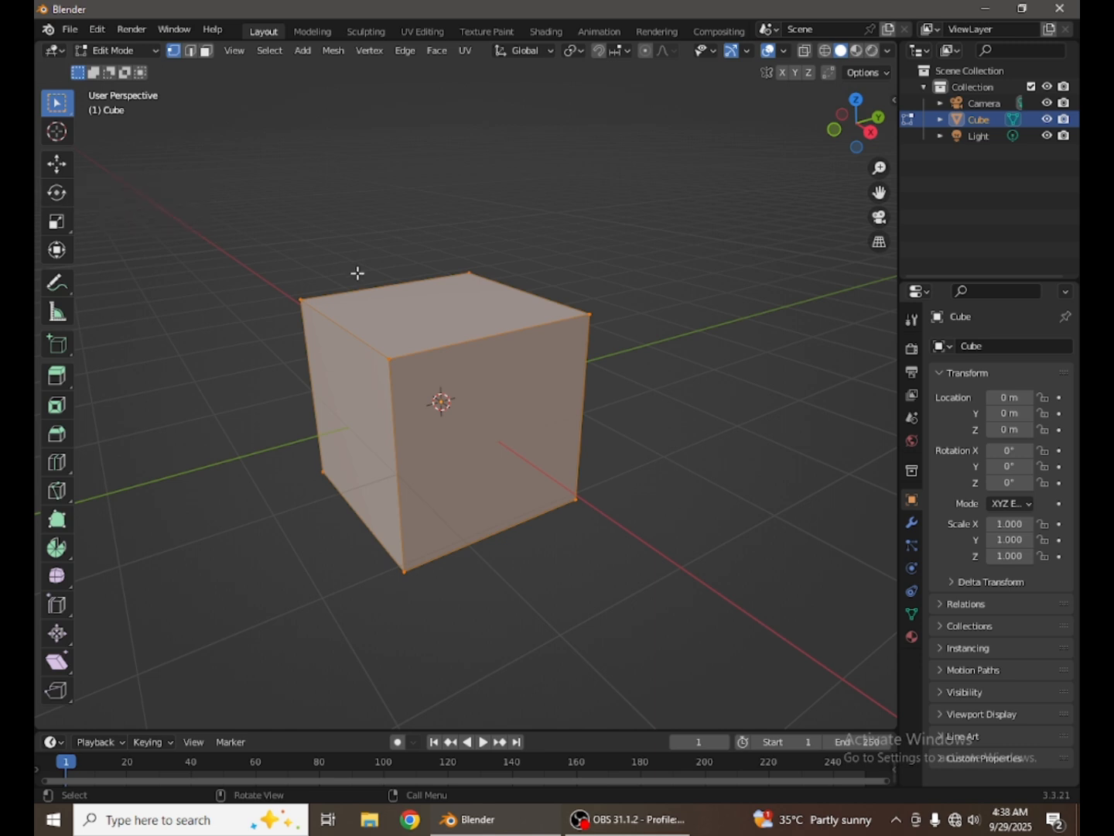
middle_drag(356, 271, 451, 365)
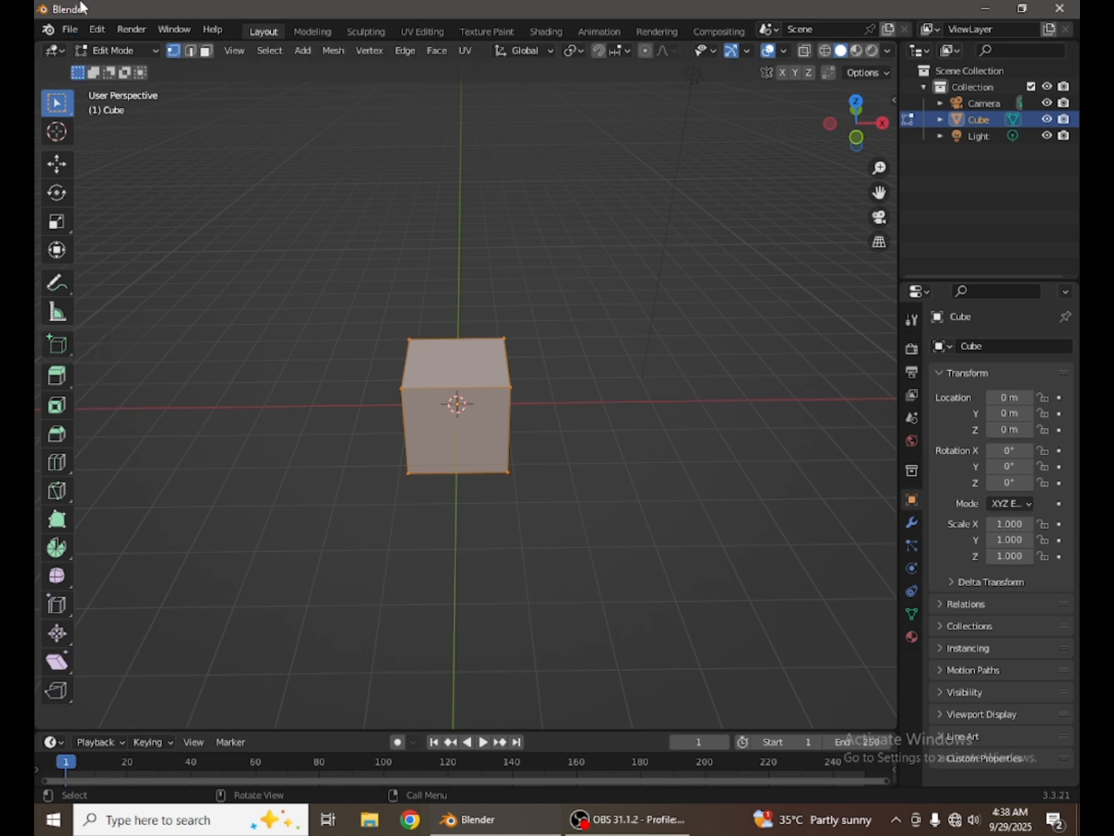
Return to Object Mode, deselect and reselect the cube, and put it back into Edit Mode
key(Tab)
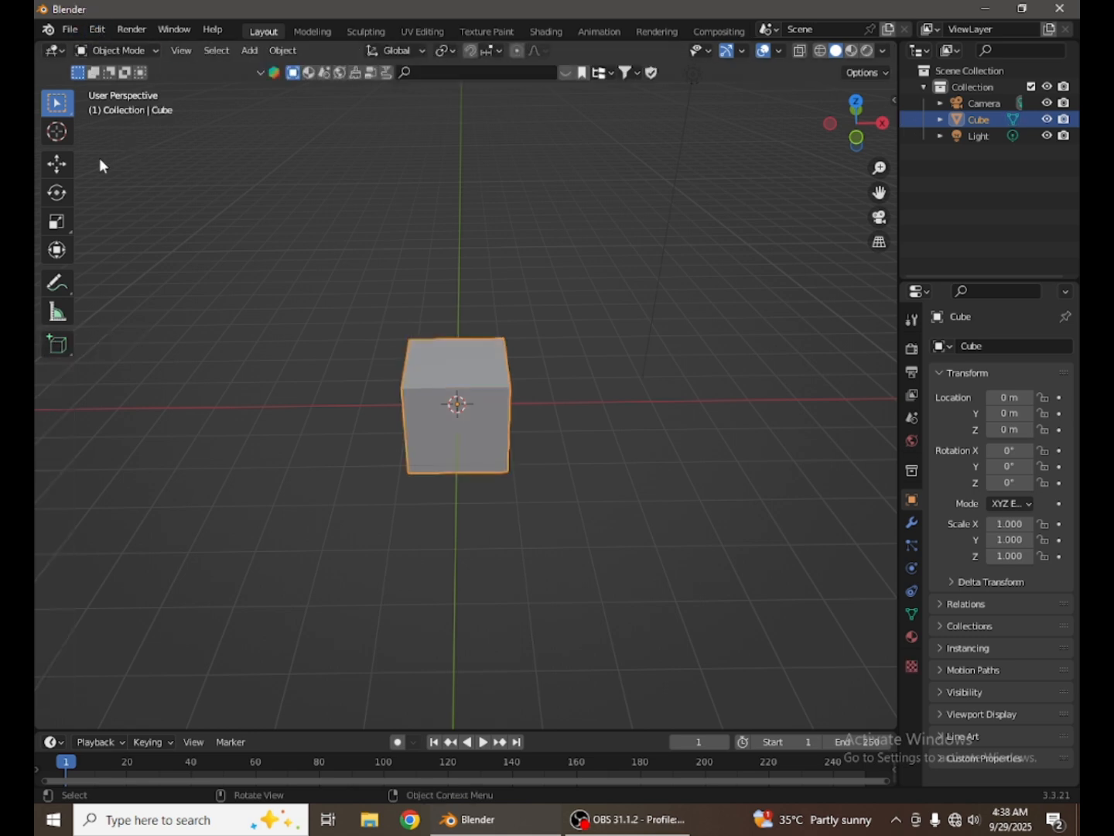
drag(47, 379, 84, 366)
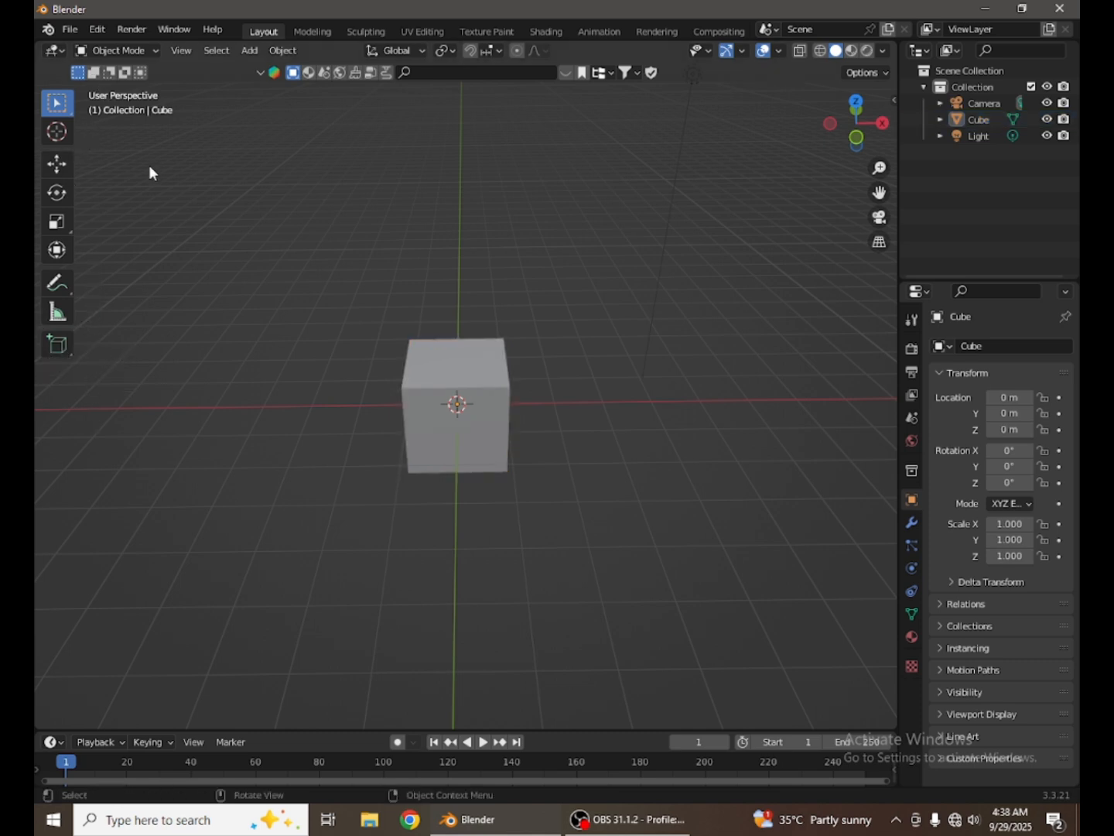
click(408, 423)
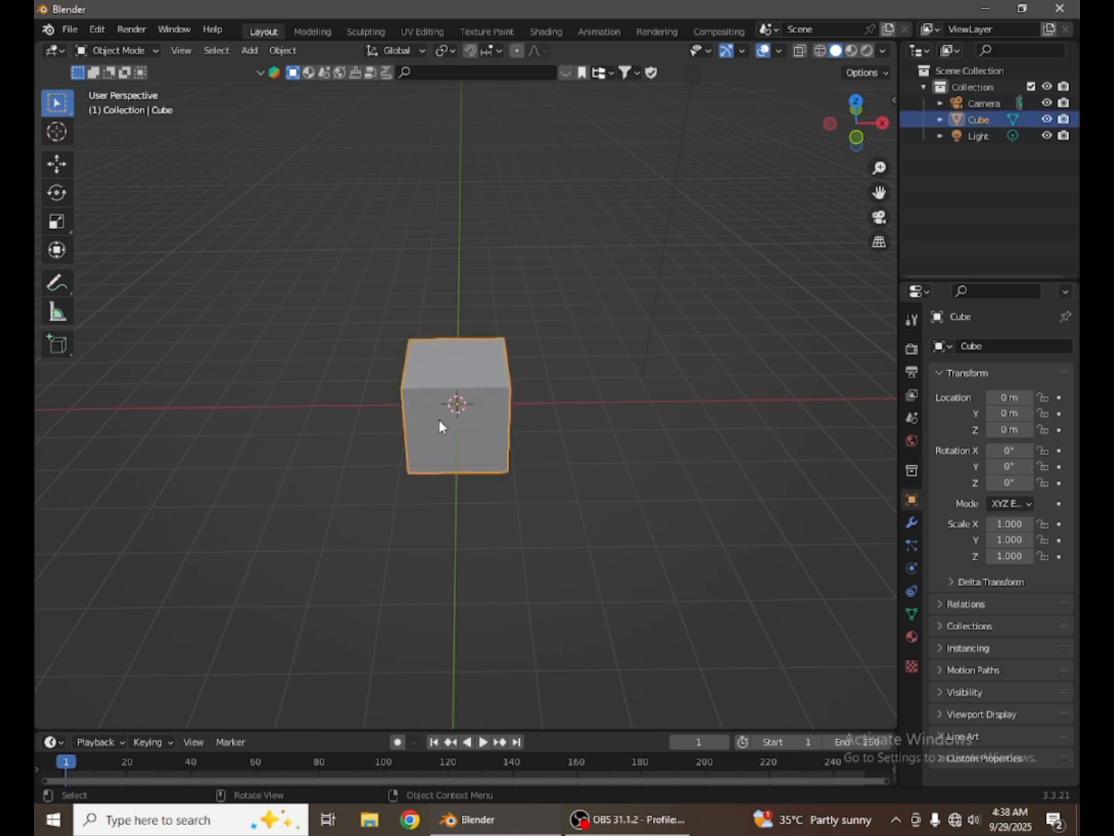
key(Tab)
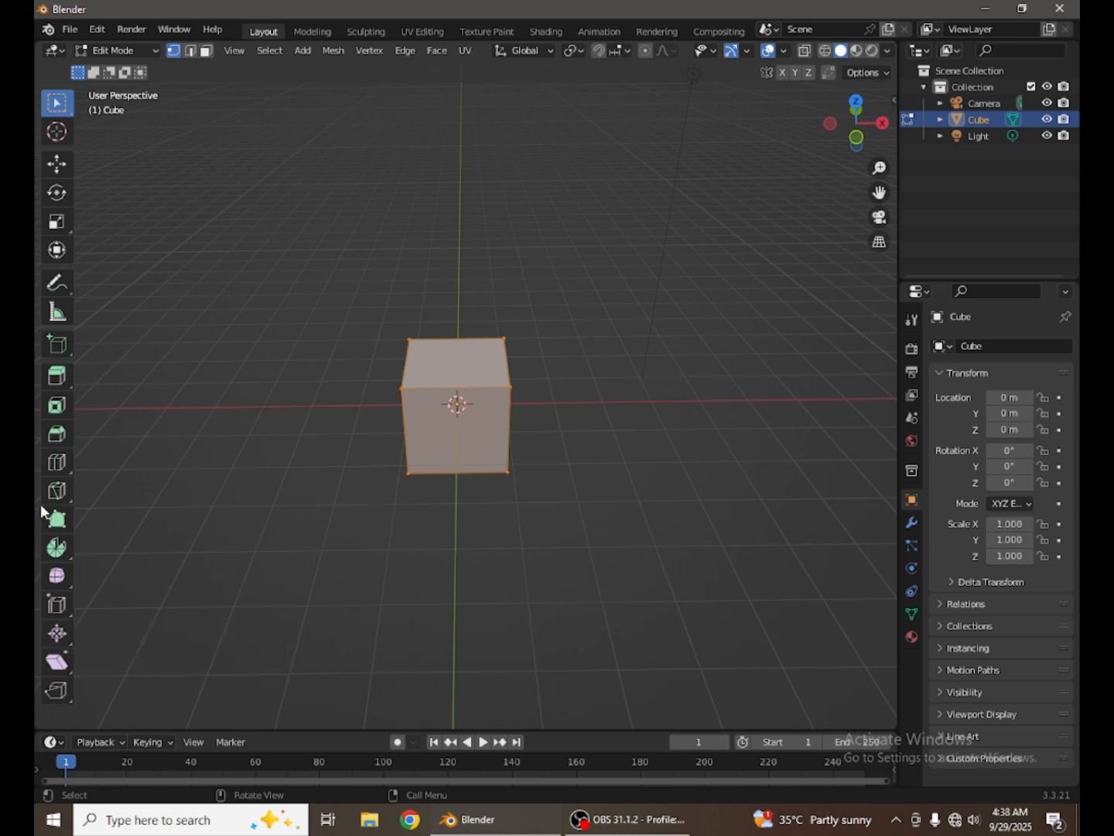
middle_drag(233, 508, 279, 464)
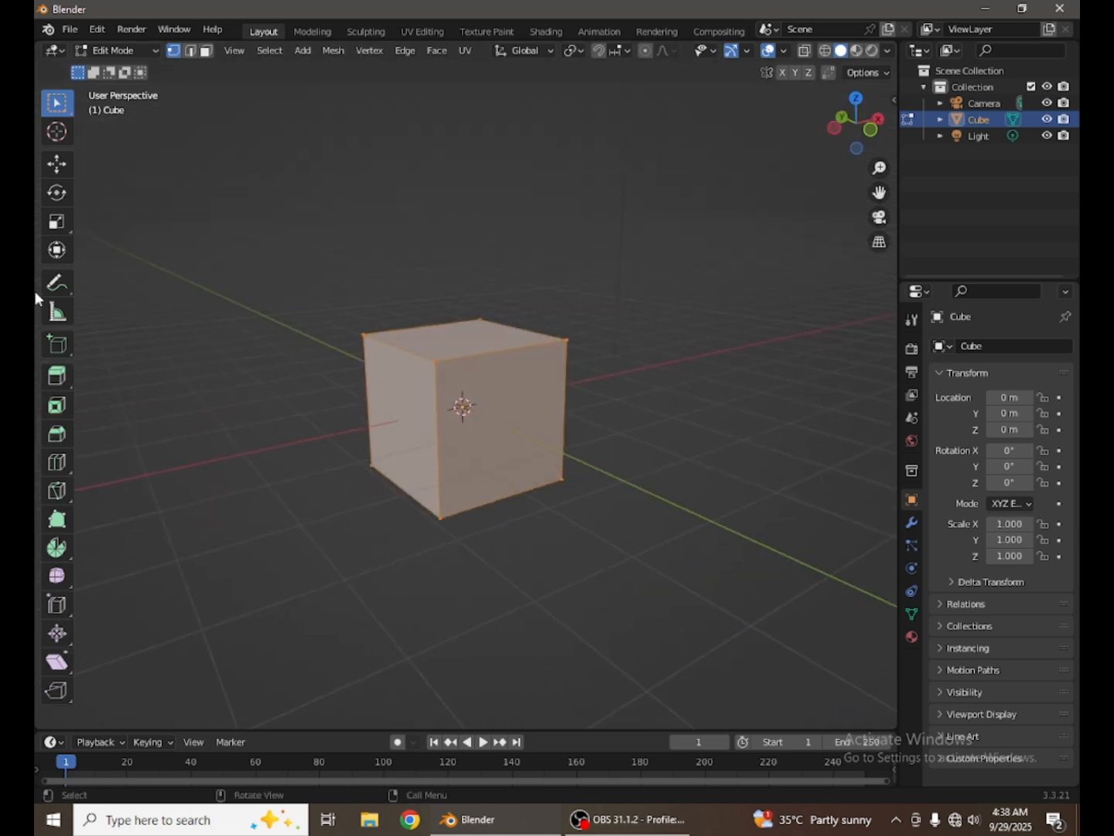
Extrude a single top corner vertex of the cube outward with the Extrude Region tool, and clear the selection
click(65, 382)
middle_drag(124, 386, 331, 372)
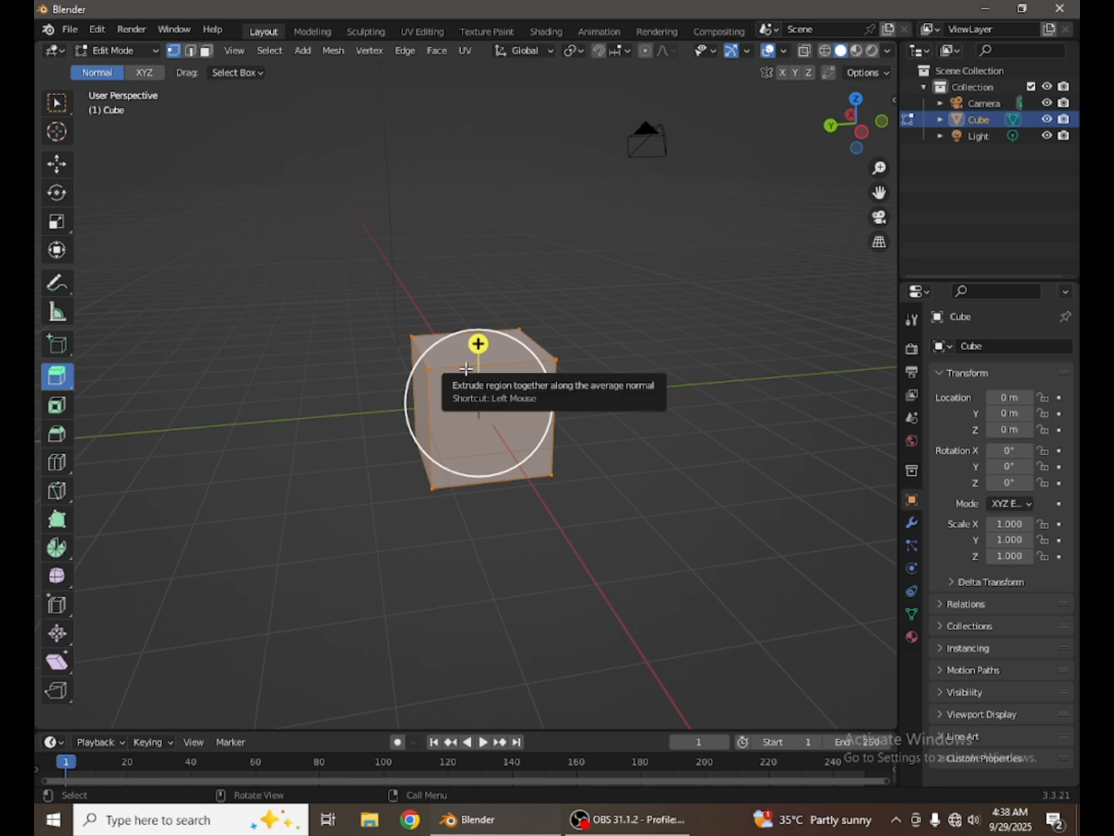
click(603, 296)
scroll(451, 435, up, 2)
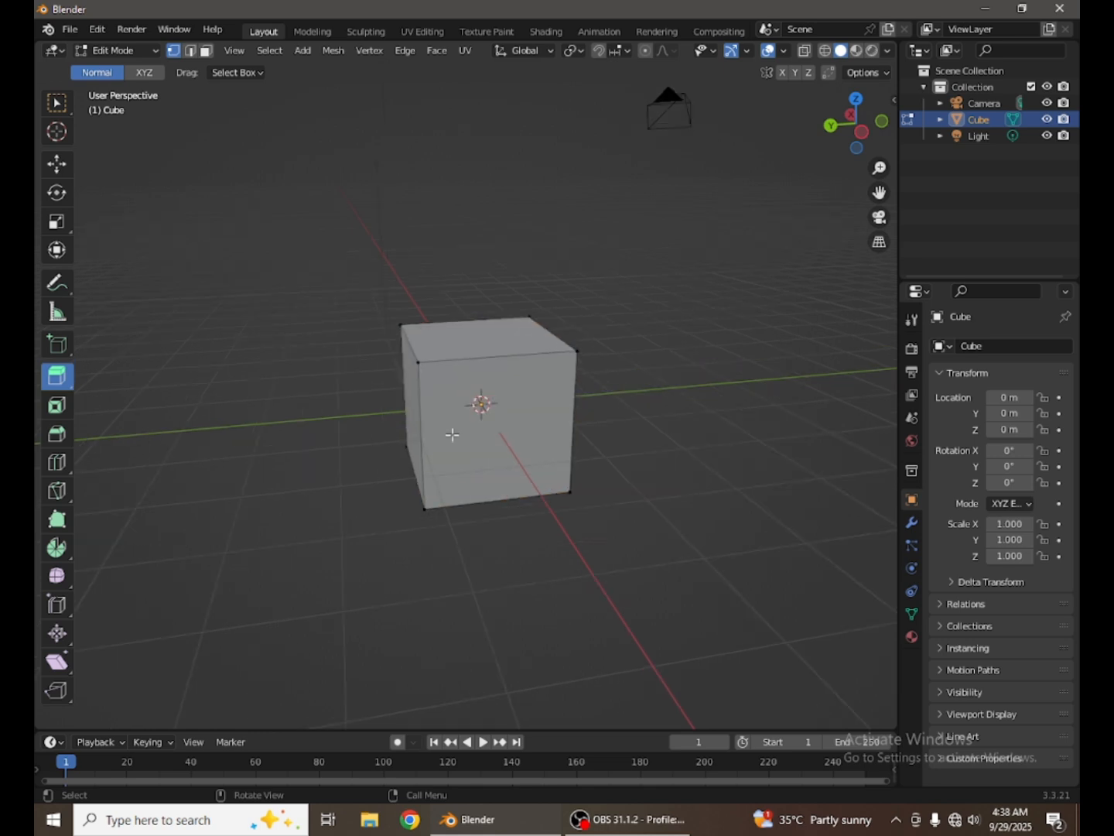
middle_drag(394, 411, 419, 413)
click(434, 369)
middle_drag(322, 463, 458, 457)
drag(640, 304, 766, 257)
click(641, 395)
scroll(480, 422, down, 3)
middle_drag(481, 422, 383, 276)
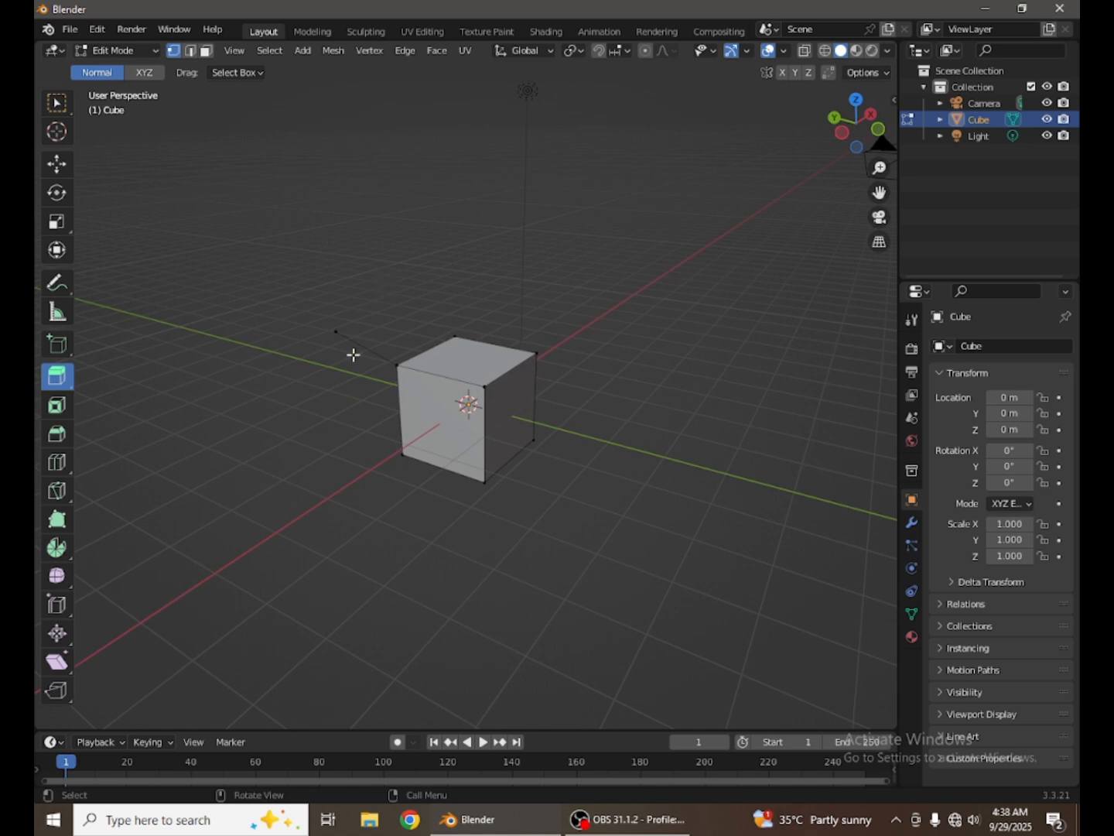
Examine the cube with its extruded edge in Object Mode, and return to Edit Mode
key(Tab)
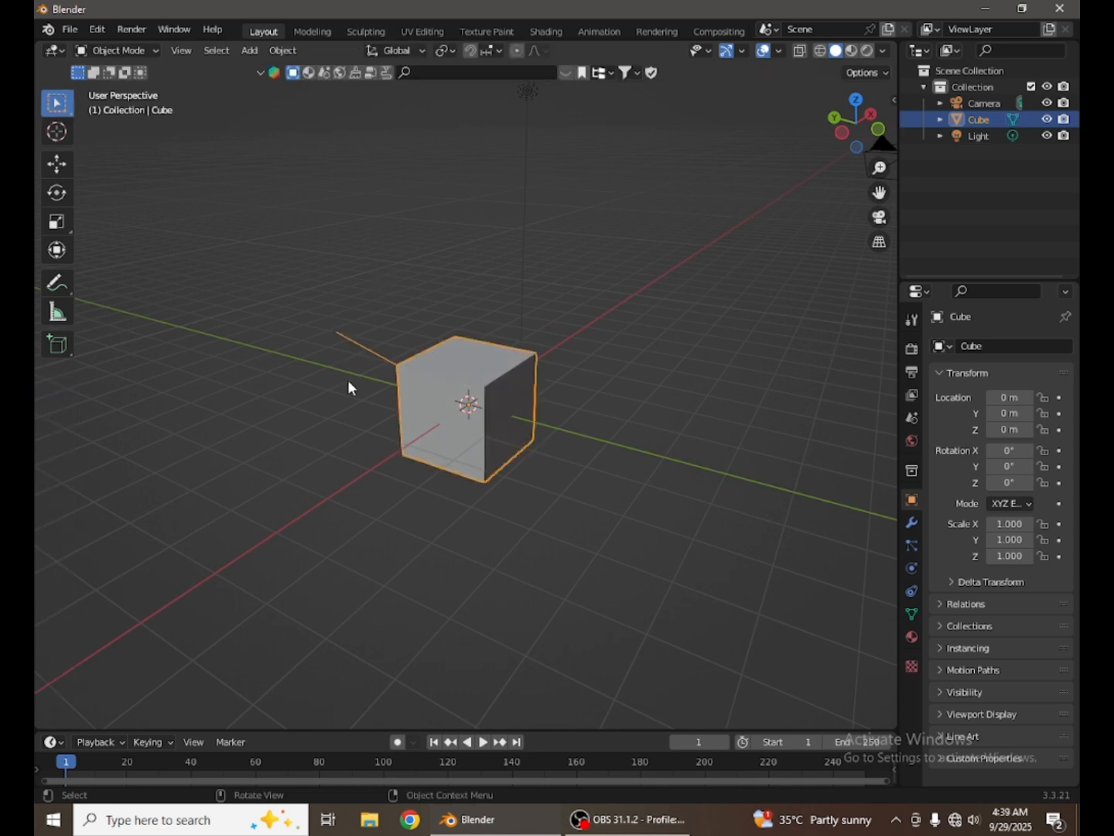
middle_drag(530, 403, 511, 351)
click(463, 495)
click(539, 386)
scroll(540, 385, up, 4)
middle_drag(484, 401, 447, 402)
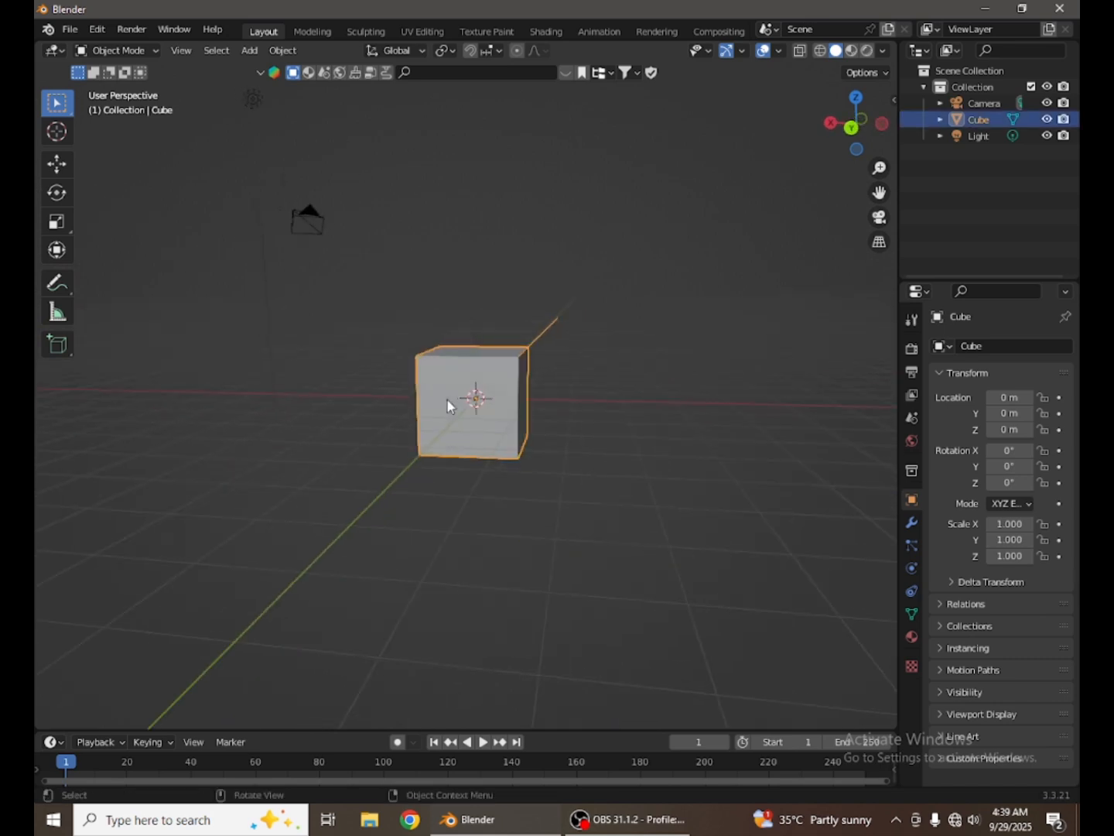
key(Tab)
middle_drag(540, 402, 316, 313)
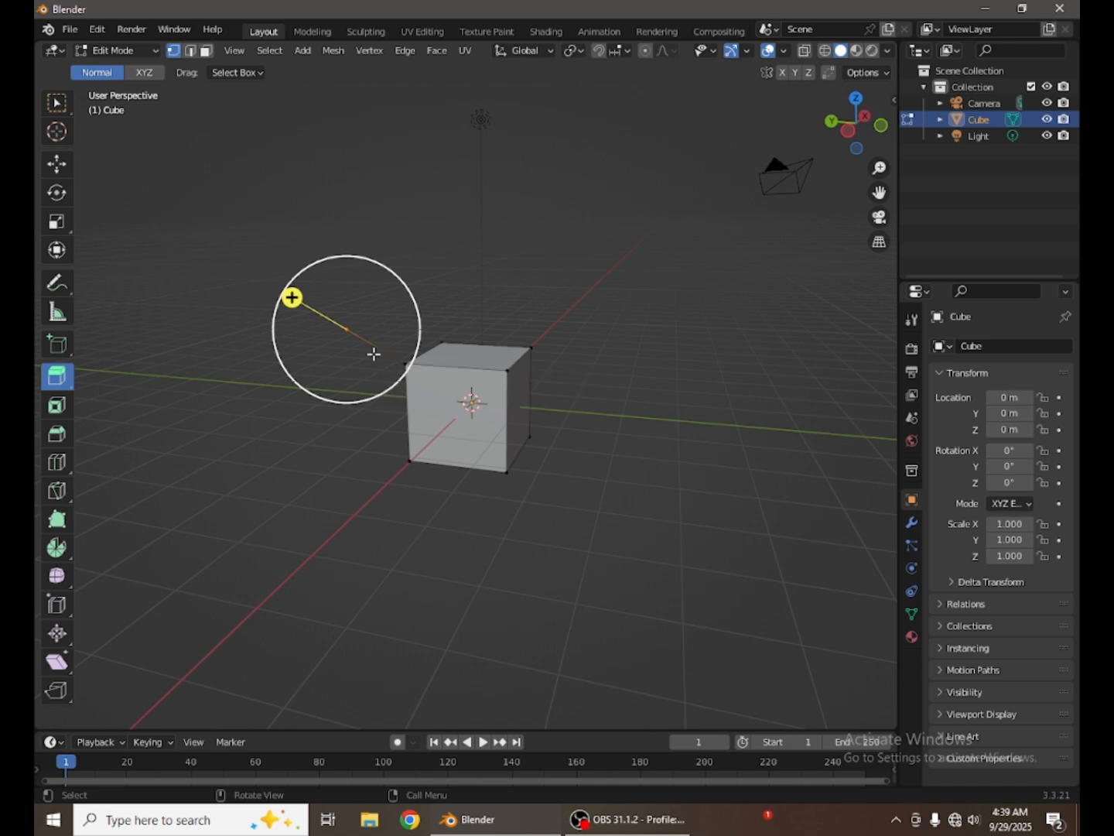
click(367, 176)
drag(317, 305, 373, 379)
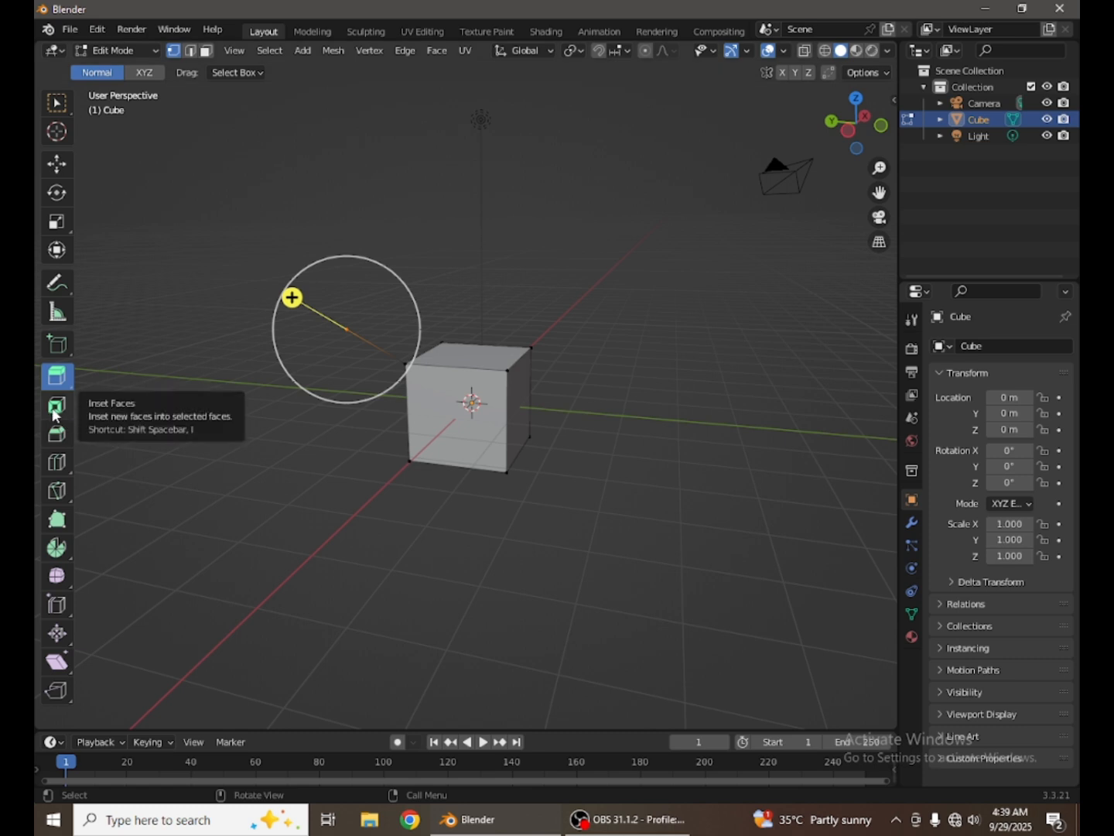
Try the Inset Faces tool on the extruded vertex
click(56, 405)
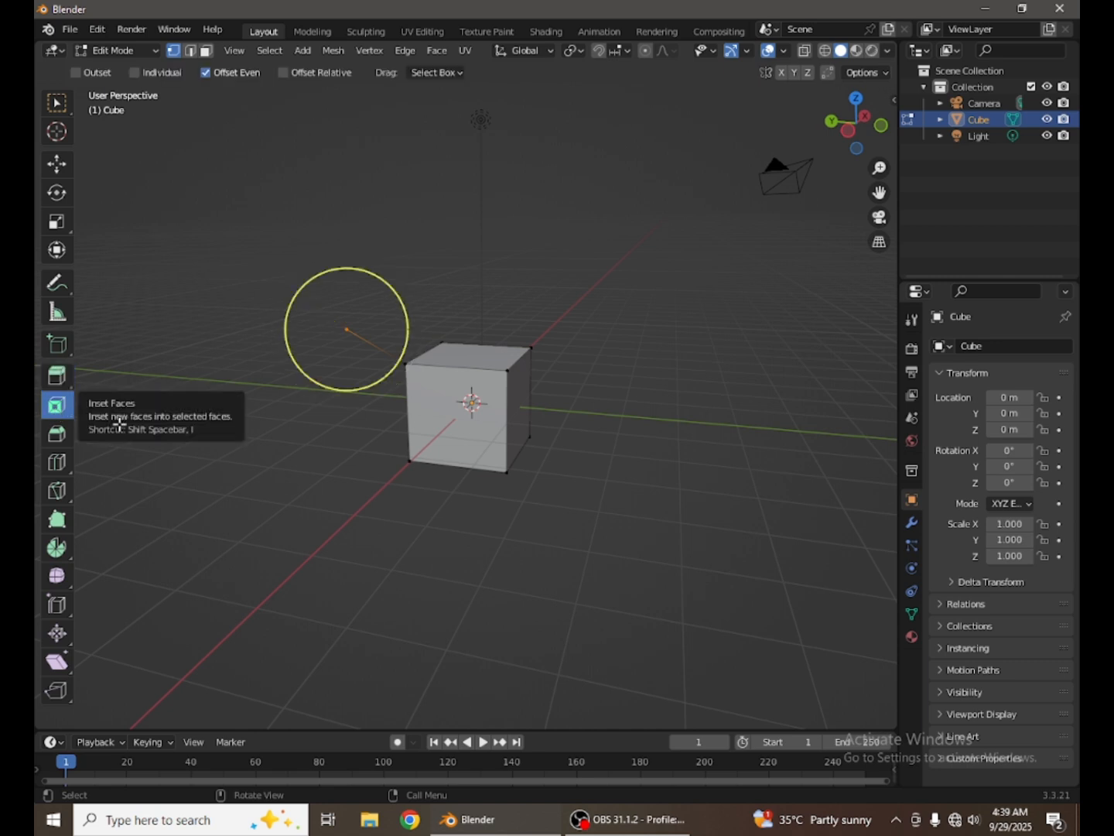
scroll(323, 462, up, 3)
drag(205, 246, 220, 259)
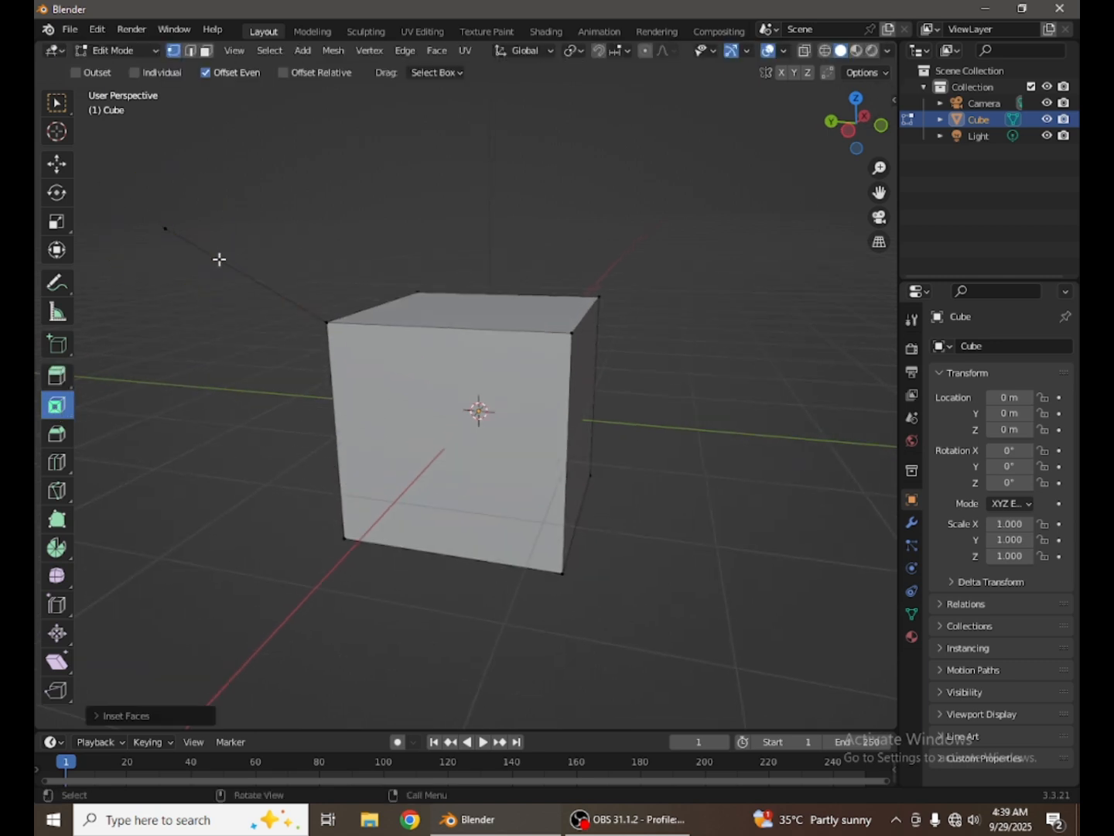
Undo the inset attempt and the vertex extrusion to restore the plain cube
key(ctrl+z)
key(ctrl+z)
key(ctrl+z)
key(ctrl+z)
key(ctrl+z)
key(ctrl+z)
key(ctrl+z)
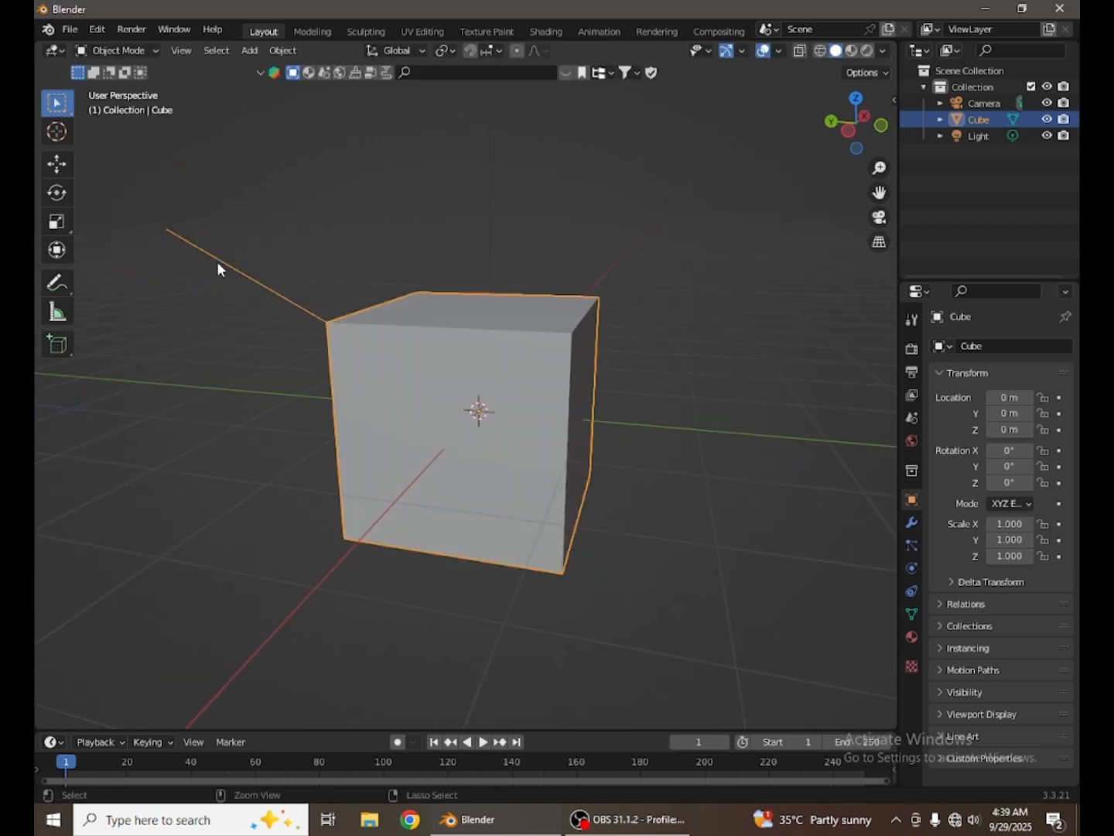
key(ctrl+z)
key(ctrl+z)
key(ctrl+z)
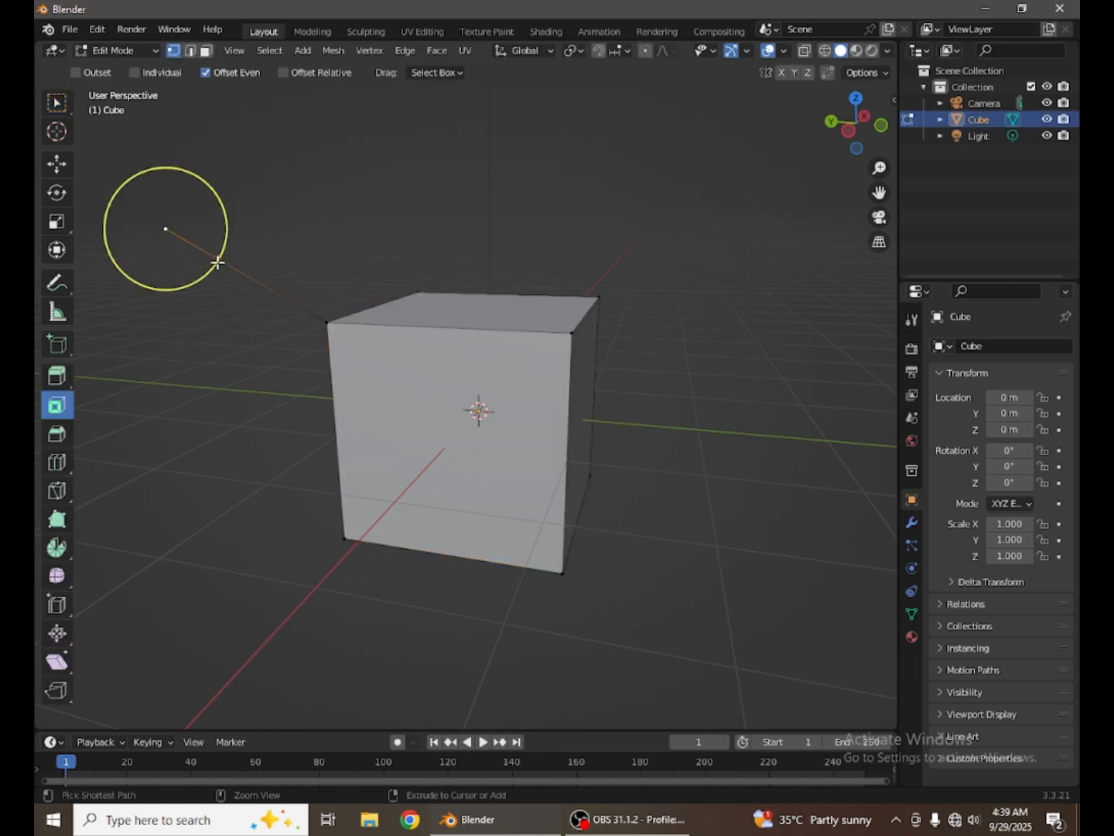
key(ctrl+z)
scroll(255, 282, down, 3)
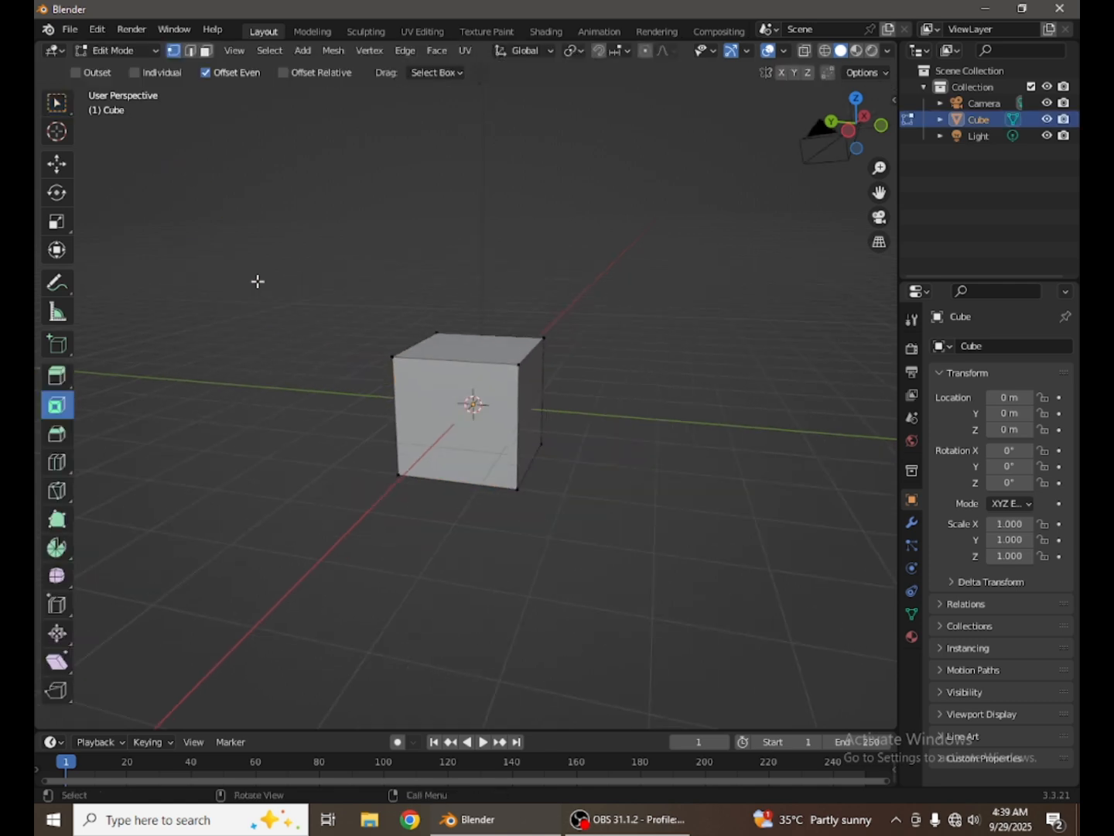
middle_drag(256, 282, 318, 289)
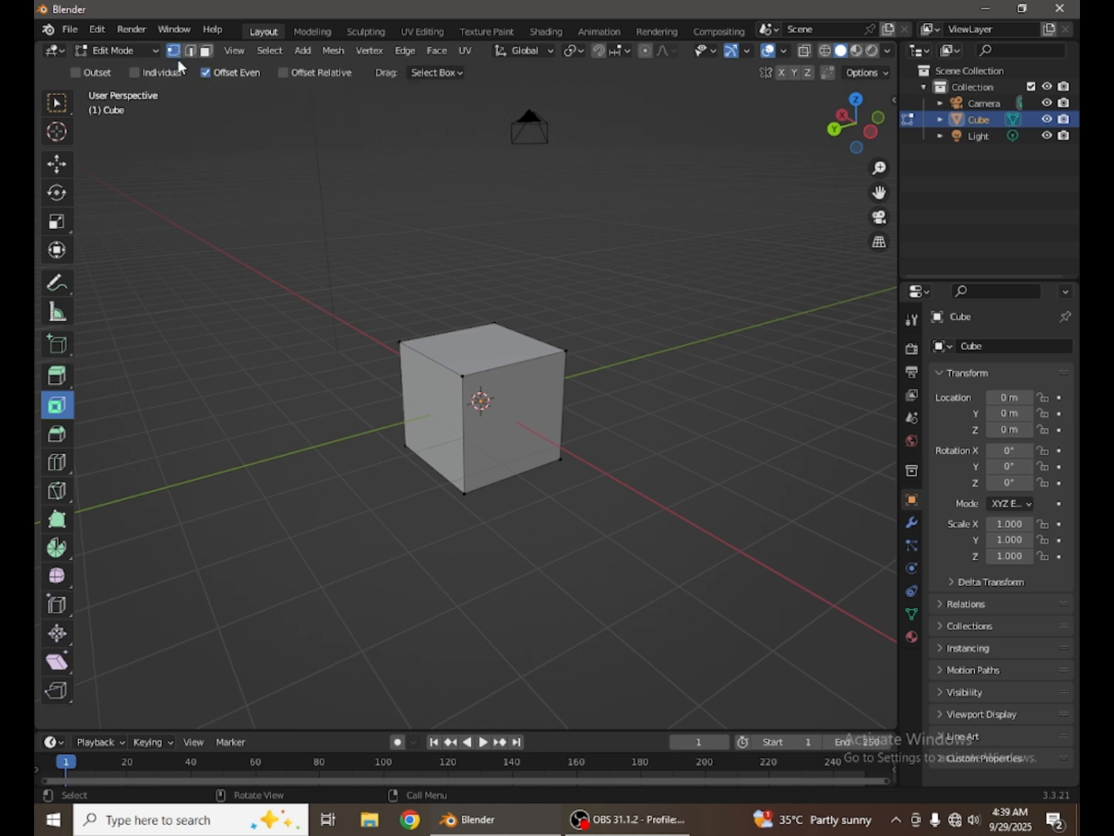
Select individual top corner vertices of the cube in vertex select mode
scroll(418, 387, up, 4)
middle_drag(418, 386, 366, 328)
click(551, 319)
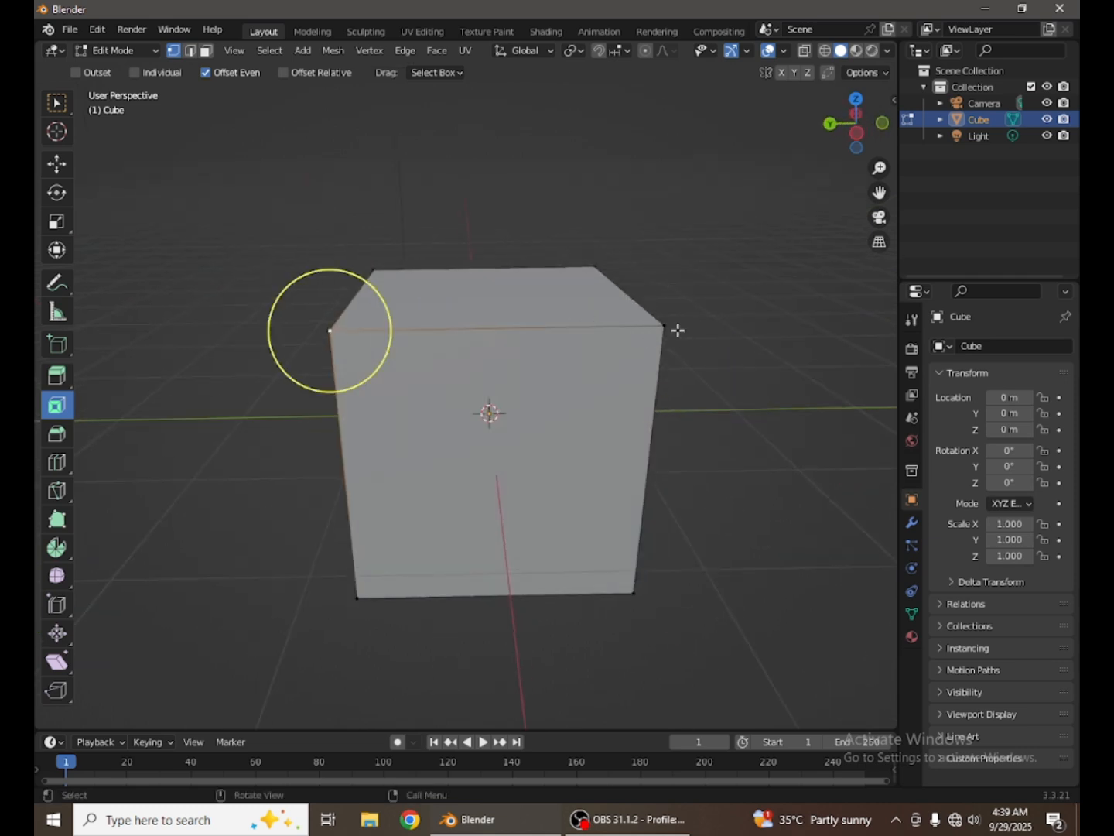
middle_drag(673, 330, 178, 75)
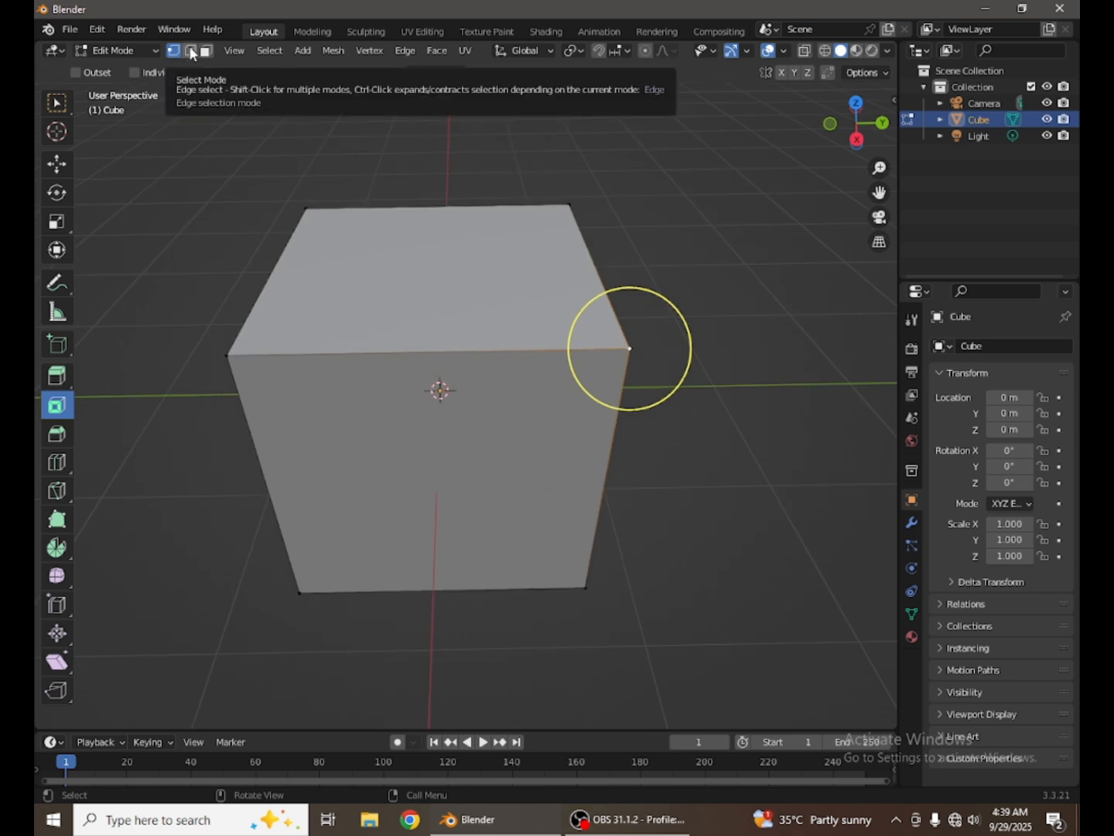
Switch the cube's mesh selection mode to edge select
click(191, 54)
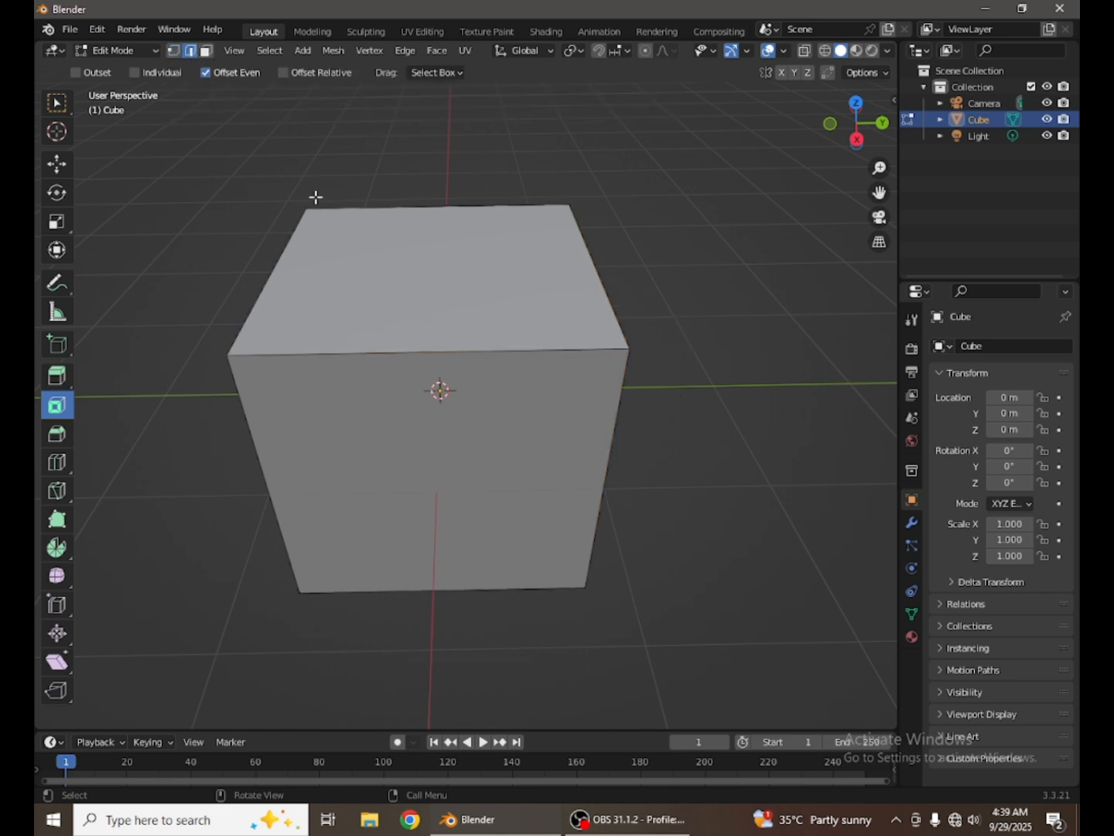
scroll(375, 226, down, 4)
middle_drag(374, 225, 402, 350)
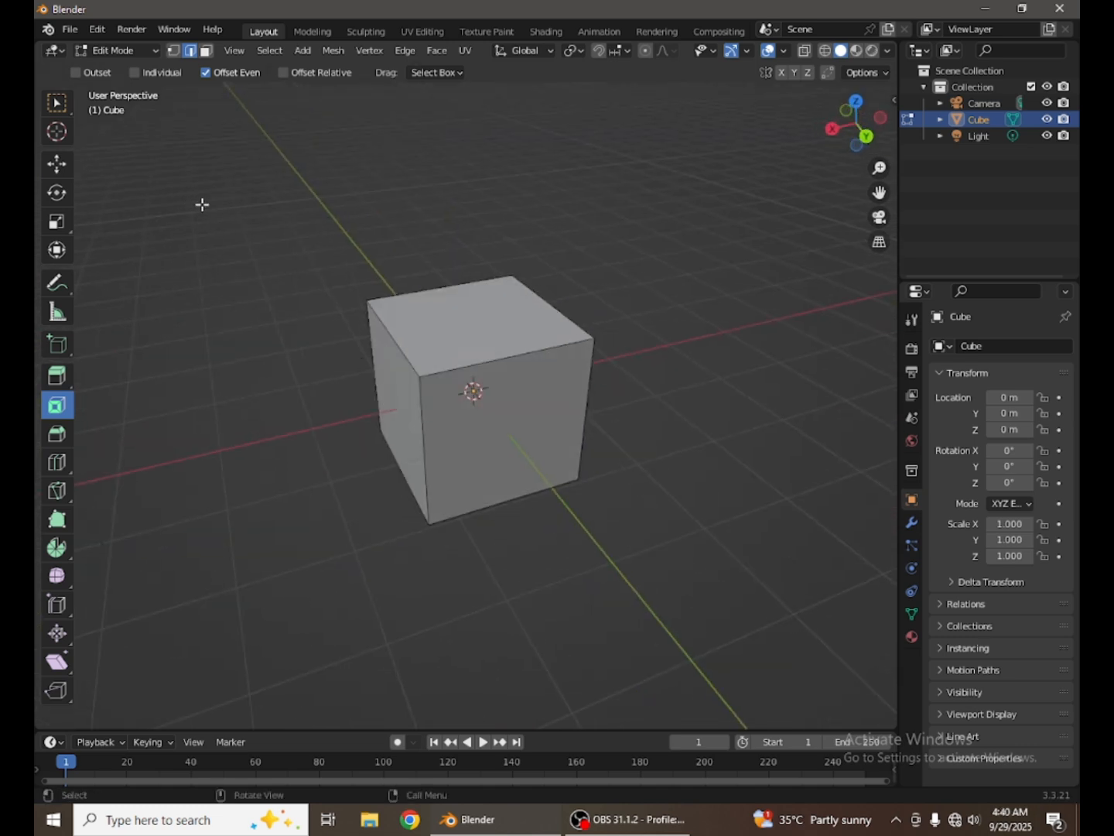
middle_drag(202, 205, 307, 355)
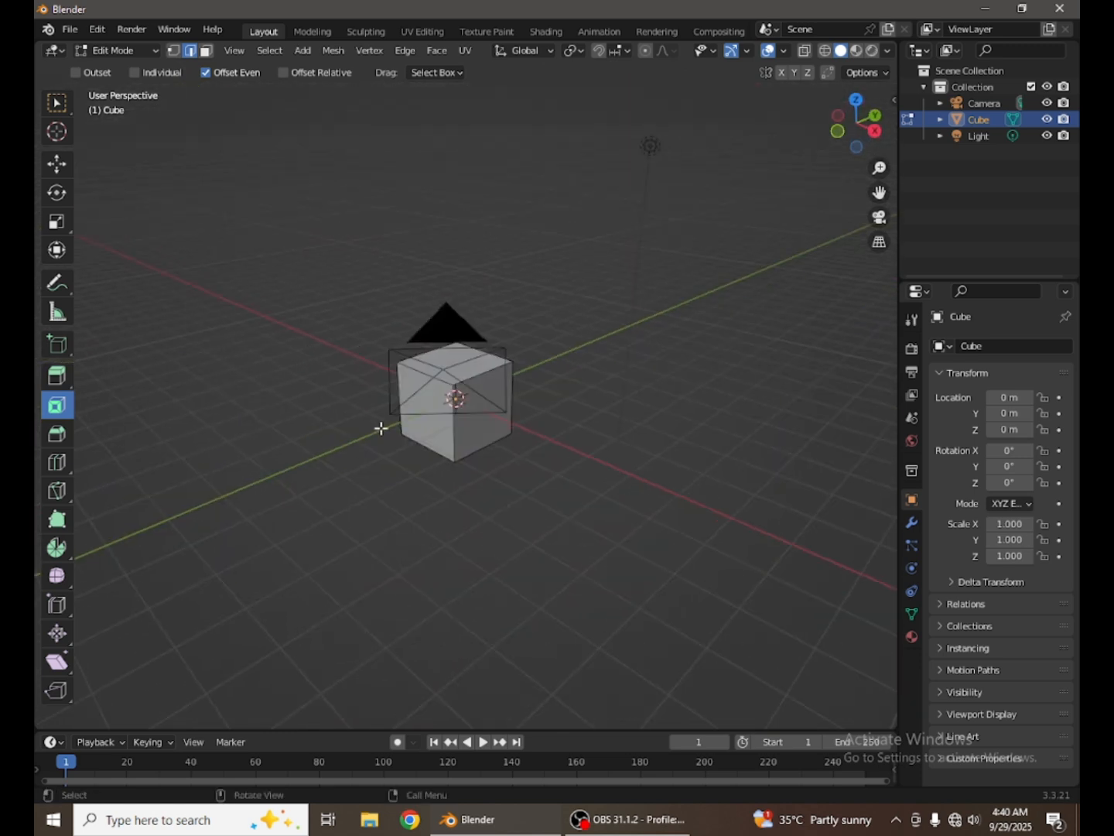
Select one top edge of the cube and extrude it diagonally upward and outward with Extrude Region to form a flap
middle_drag(381, 428, 491, 392)
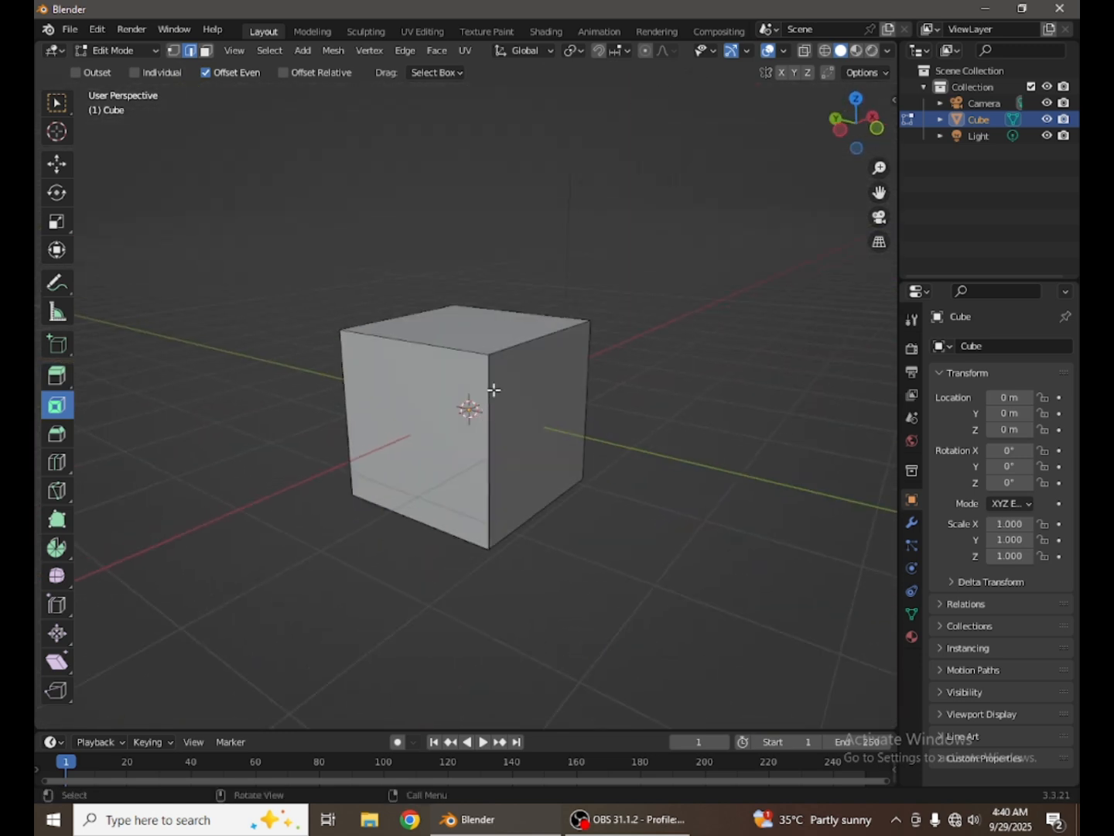
click(516, 338)
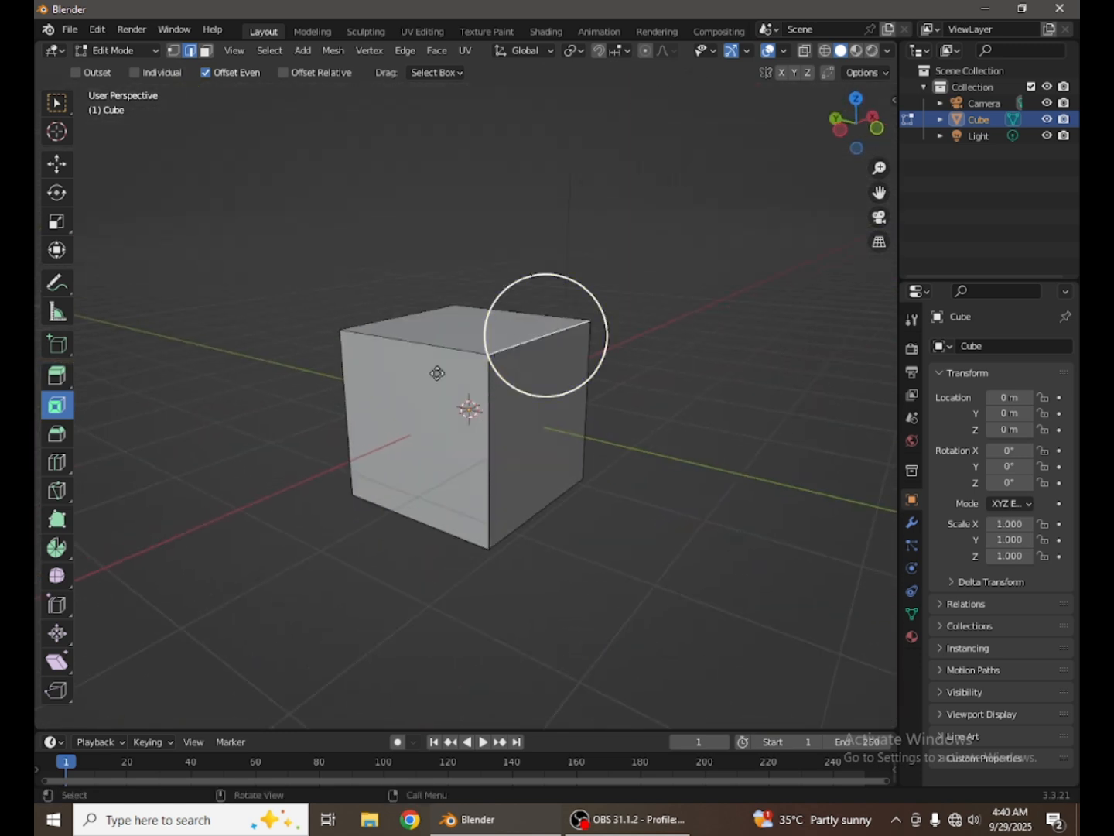
click(59, 380)
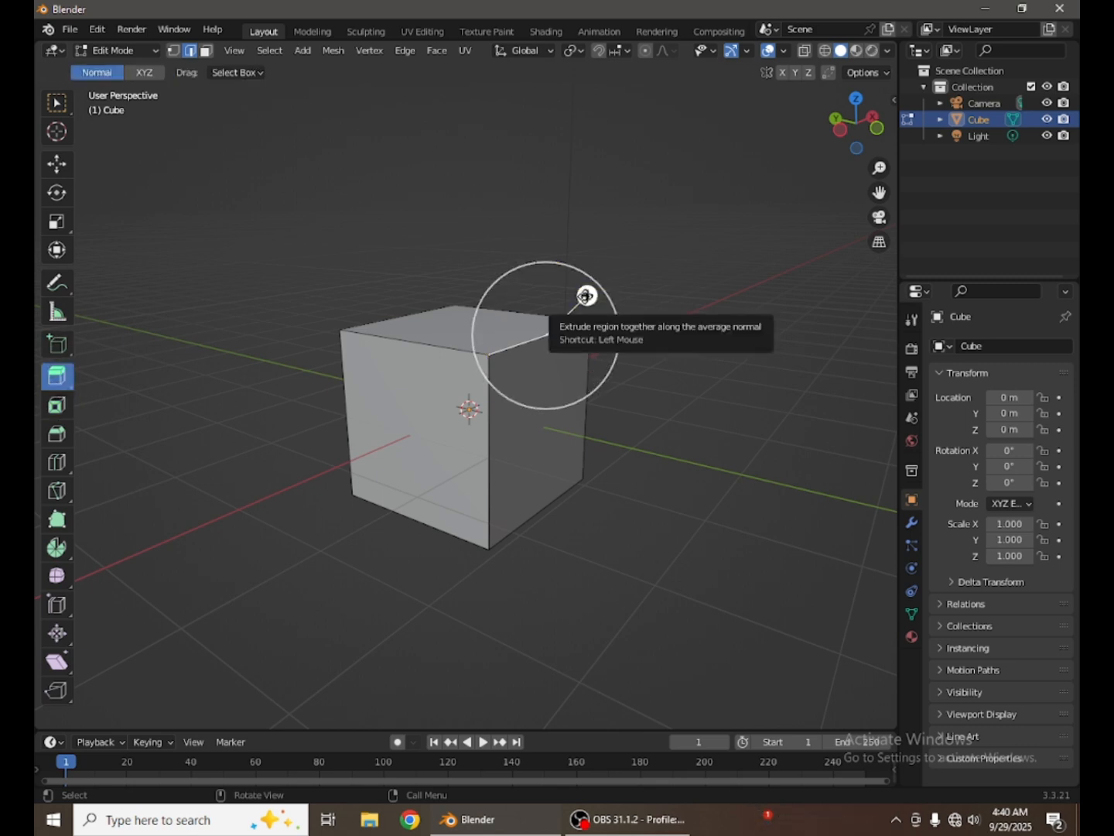
drag(594, 297, 741, 165)
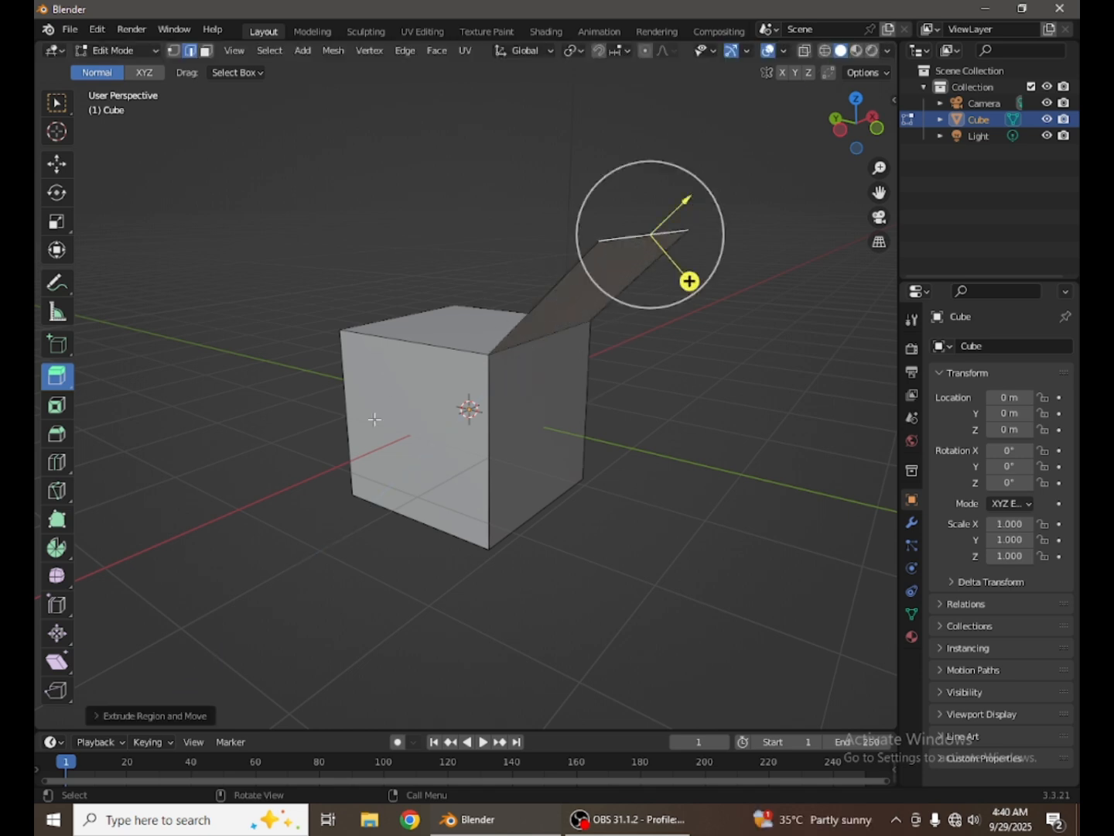
Extrude the opposite top edge outward along its normal by about 1.55 m to form a second flap
scroll(375, 418, down, 2)
middle_drag(375, 418, 533, 433)
click(431, 363)
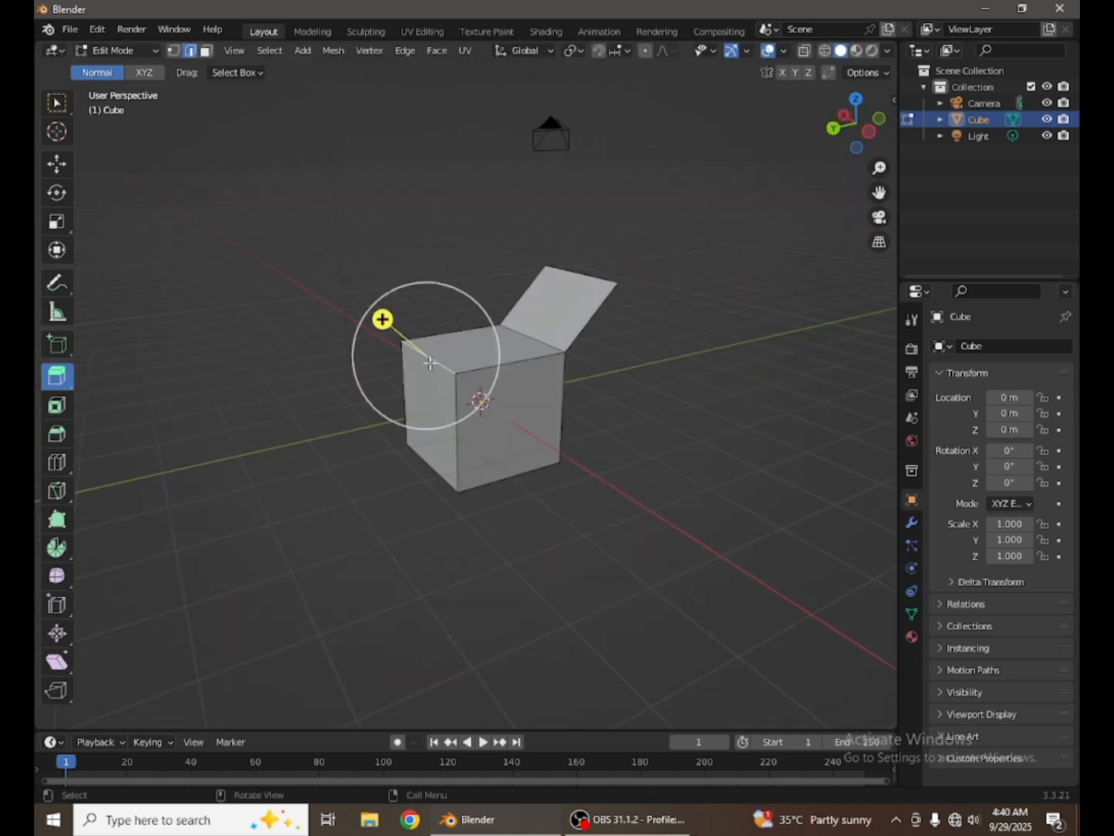
scroll(403, 350, up, 2)
middle_drag(403, 351, 363, 267)
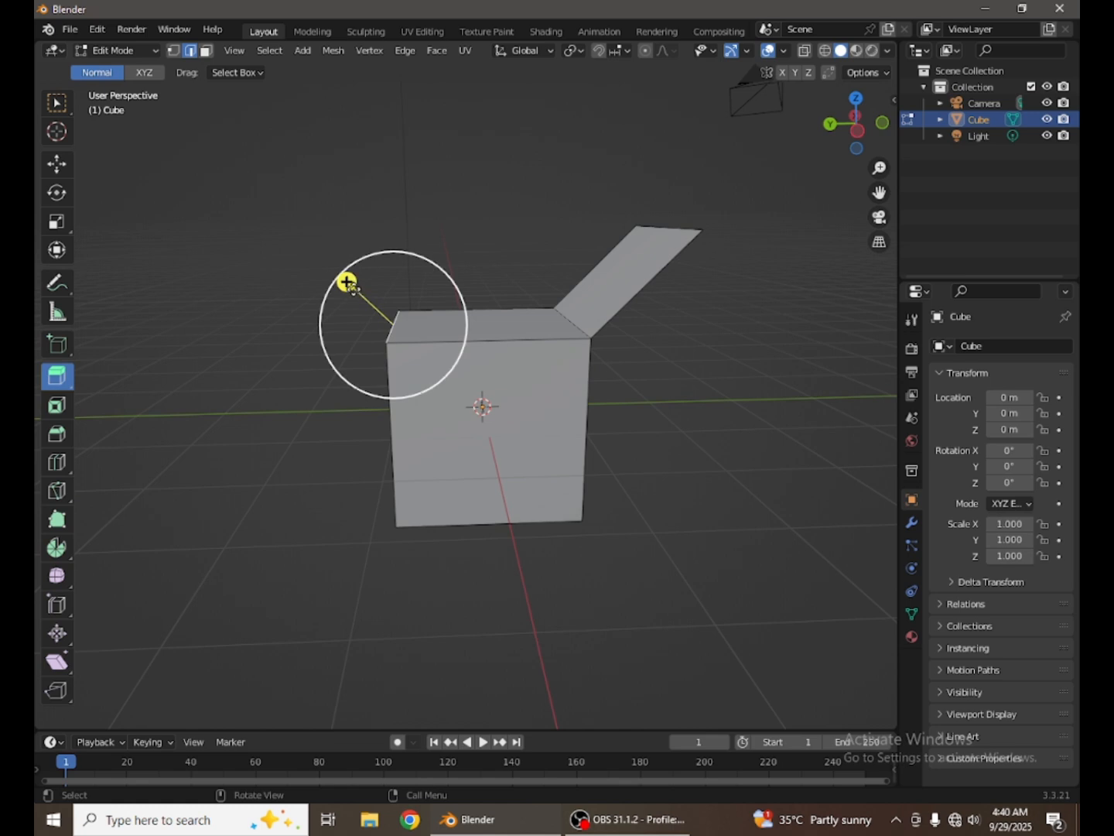
drag(346, 282, 159, 218)
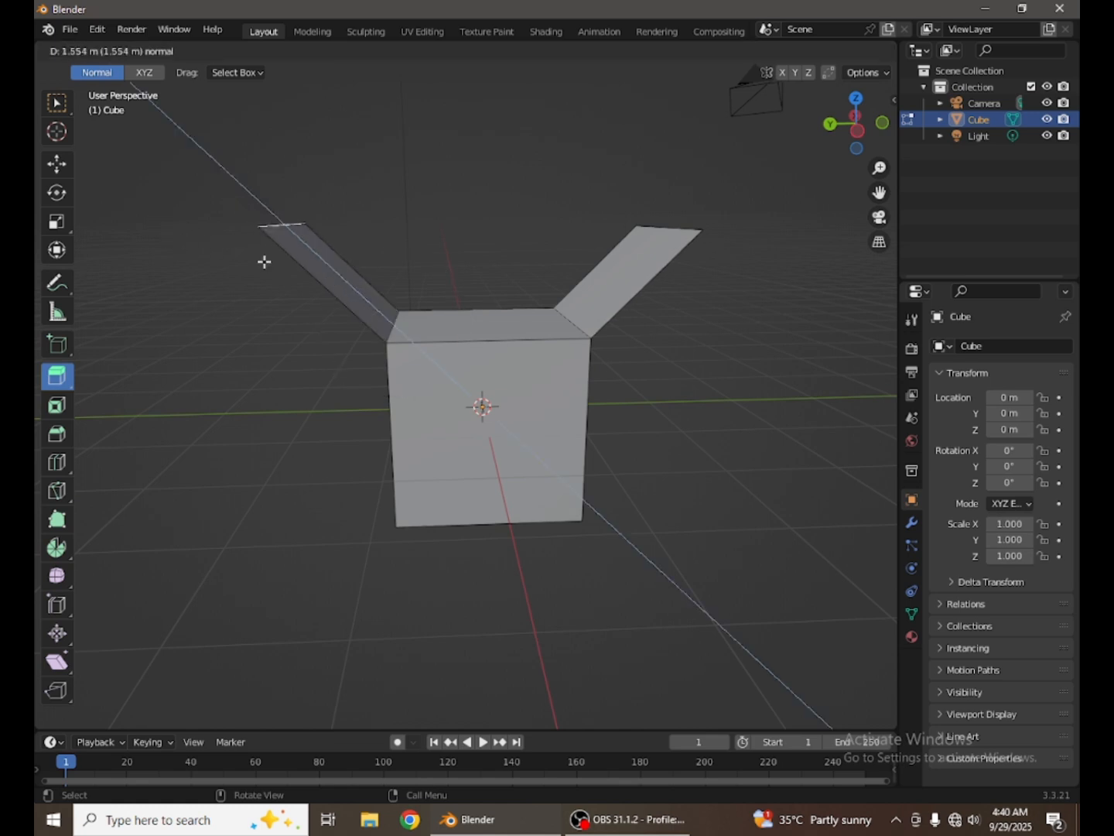
drag(264, 262, 267, 263)
Extrude a third top edge, between the two flaps, outward along its normal by about 1.66 m
middle_drag(267, 262, 436, 294)
click(440, 301)
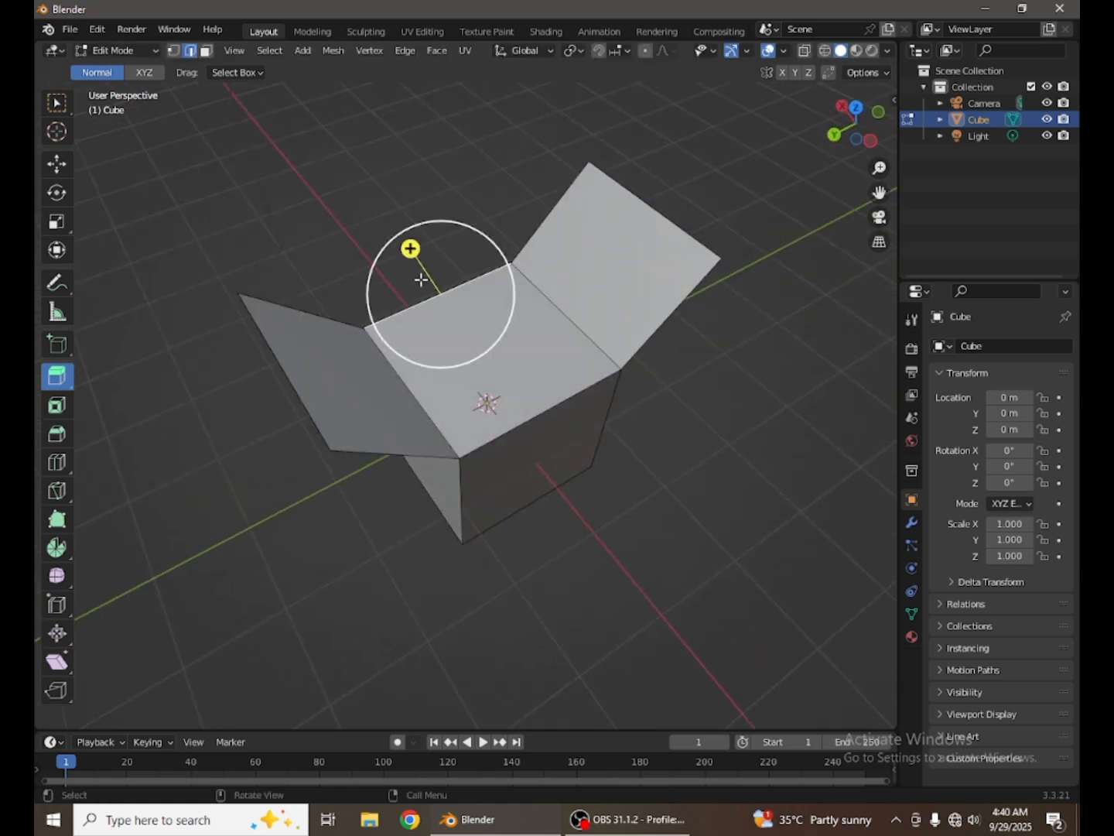
drag(413, 249, 342, 122)
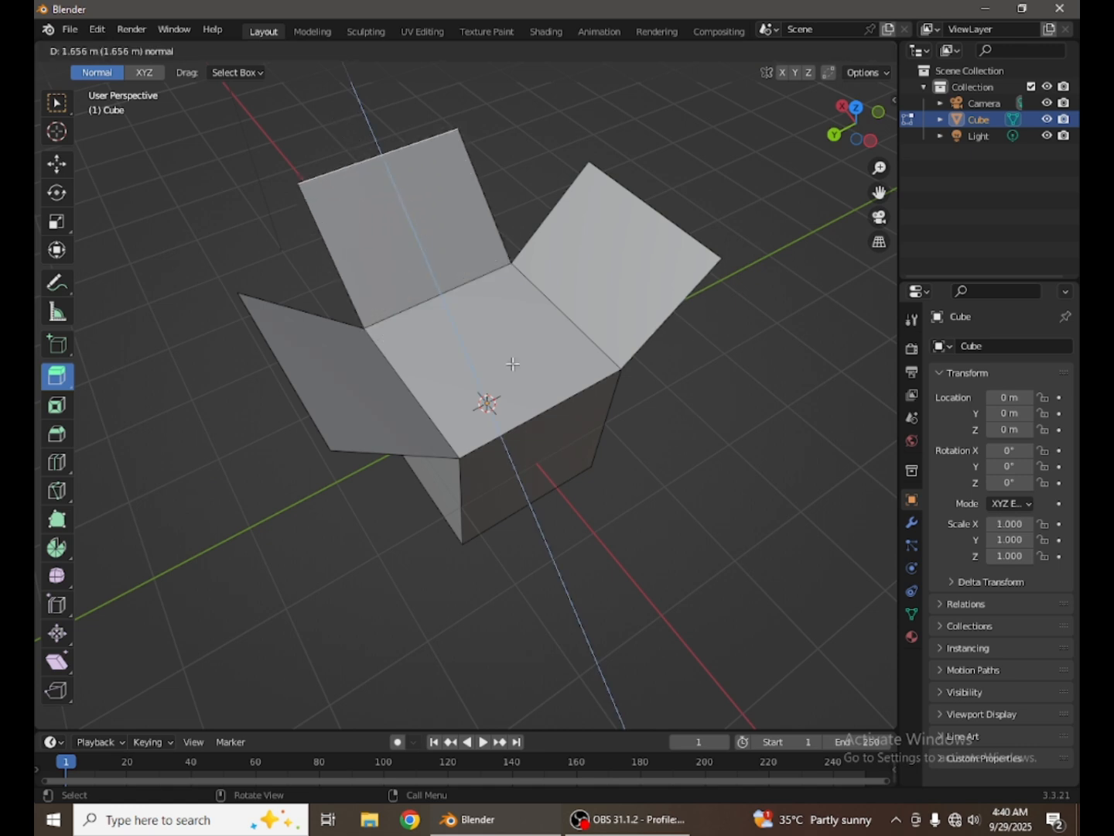
Extrude the remaining top edge into a fourth flap and add a narrow strip along that flap's outer edge
click(522, 427)
middle_drag(534, 424, 599, 396)
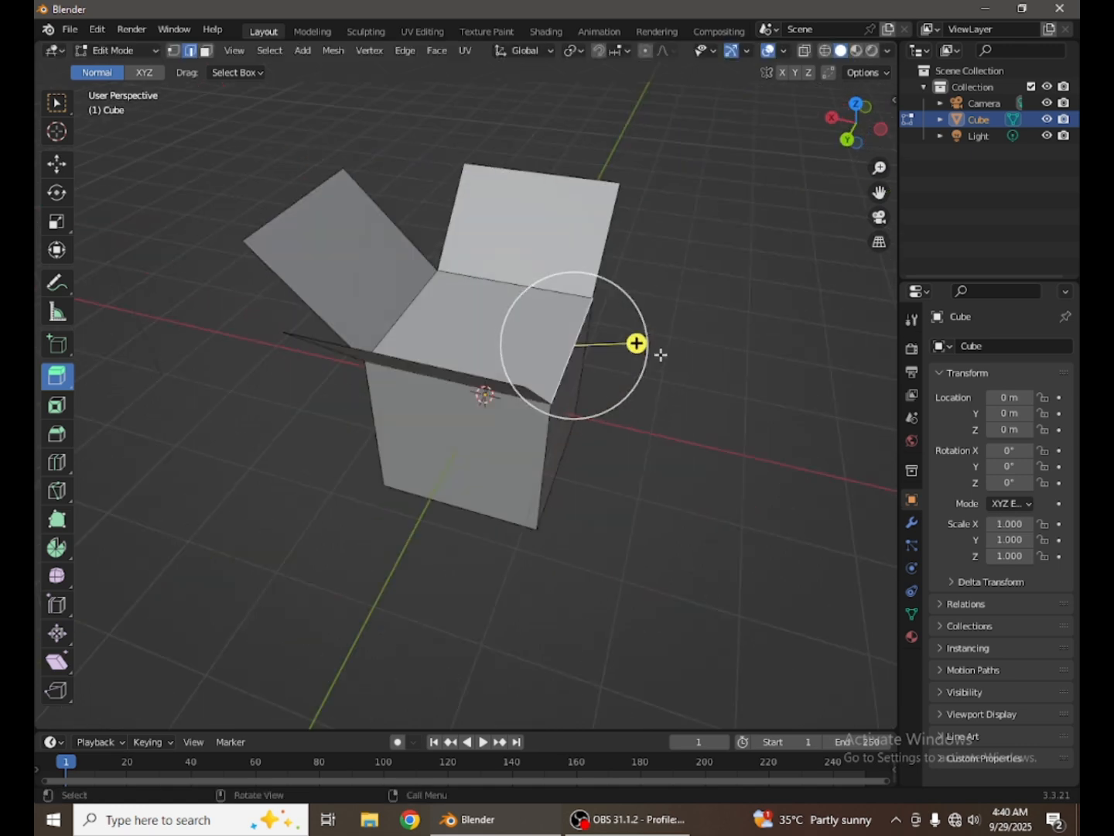
drag(638, 343, 748, 314)
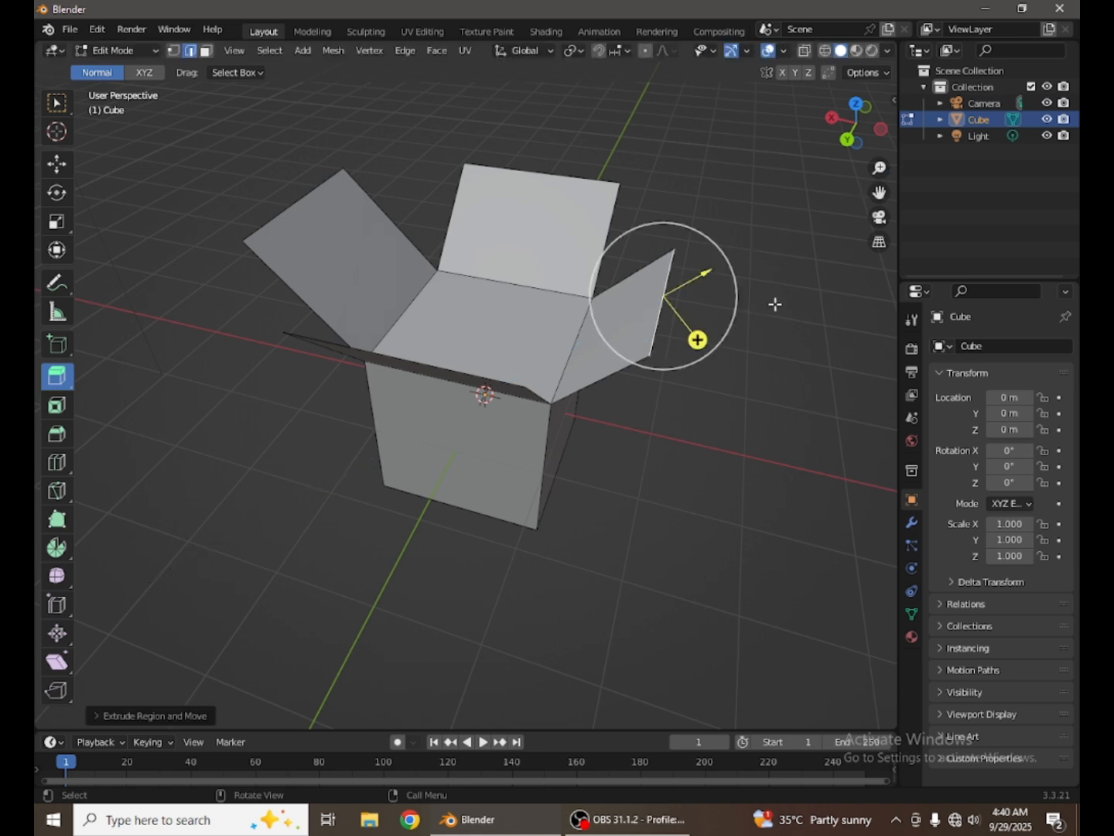
click(720, 315)
click(654, 329)
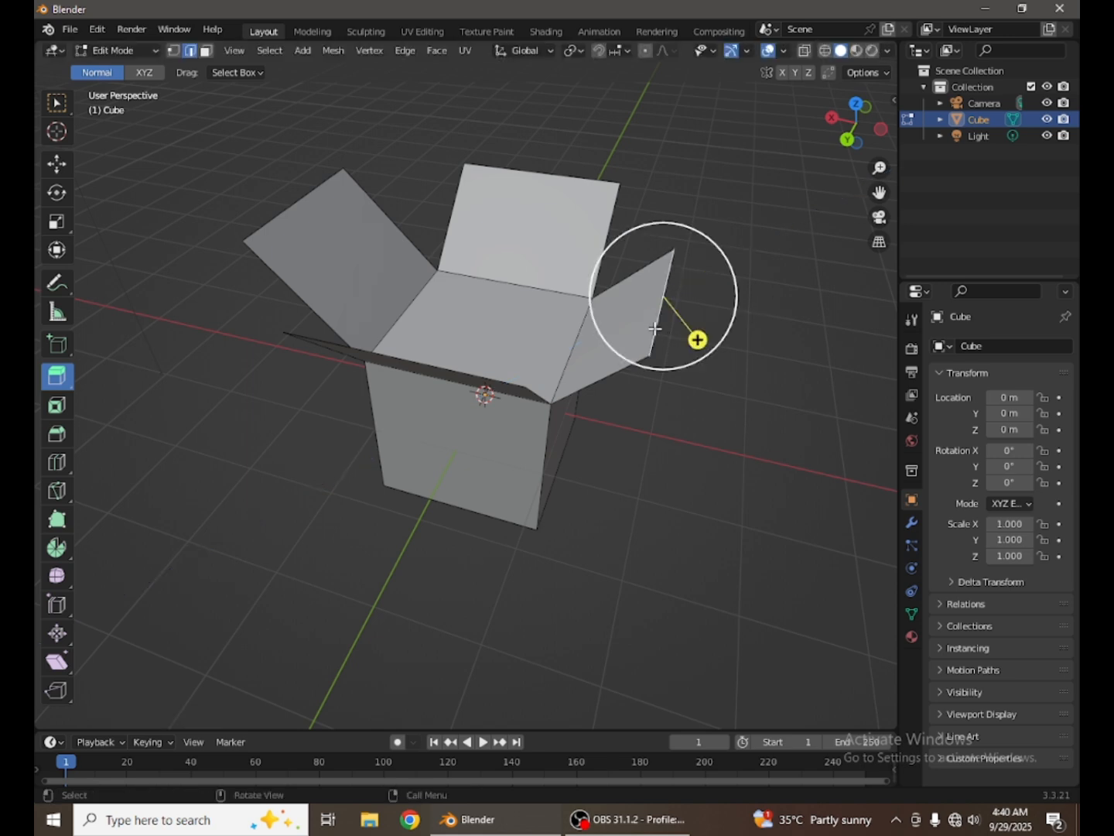
drag(699, 338, 700, 333)
Select the edges around the cube's top face together and extrude them downward to hollow out the box
middle_drag(630, 322, 463, 335)
click(494, 377)
click(426, 297)
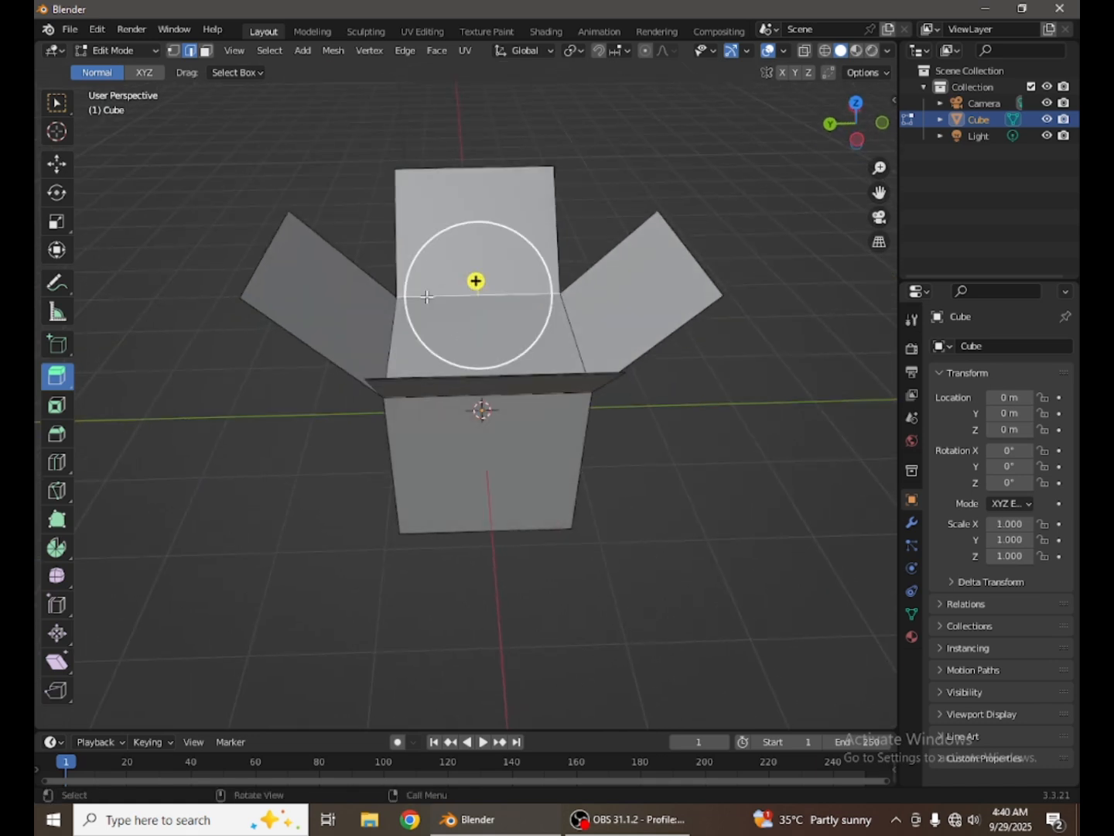
middle_drag(386, 339, 445, 353)
shift+click(401, 325)
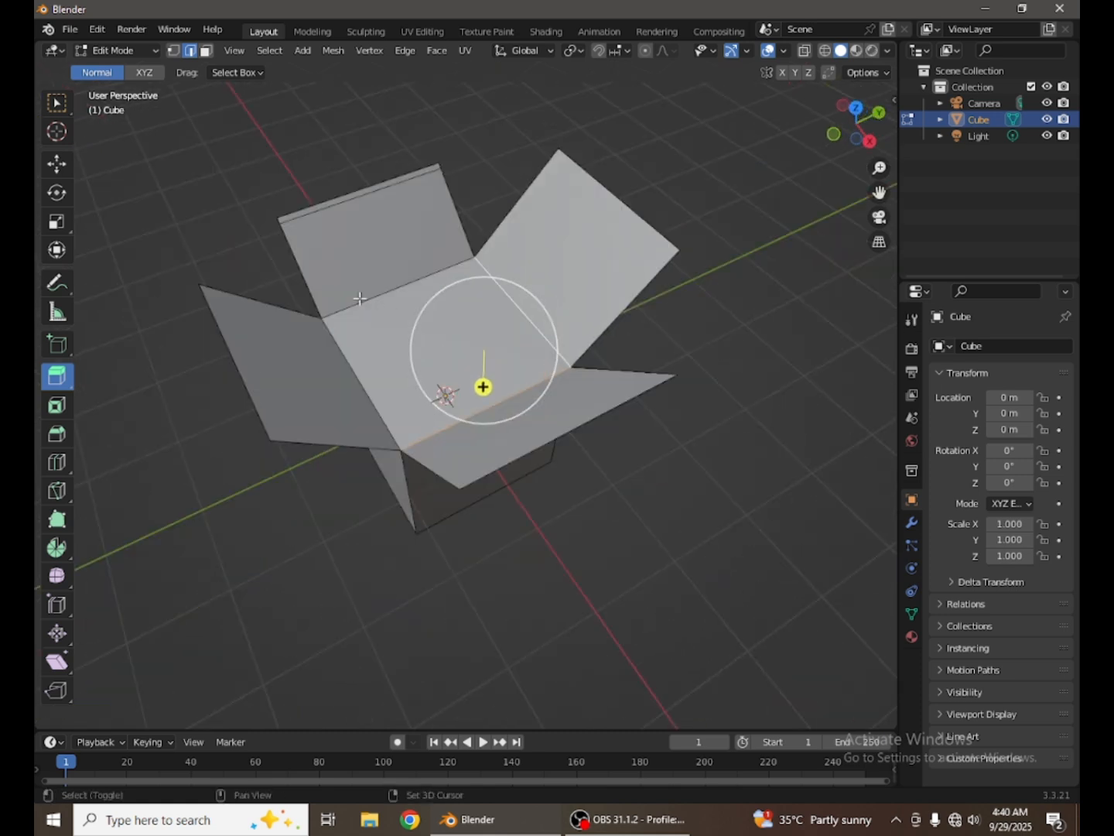
middle_drag(357, 301, 474, 262)
drag(472, 261, 438, 380)
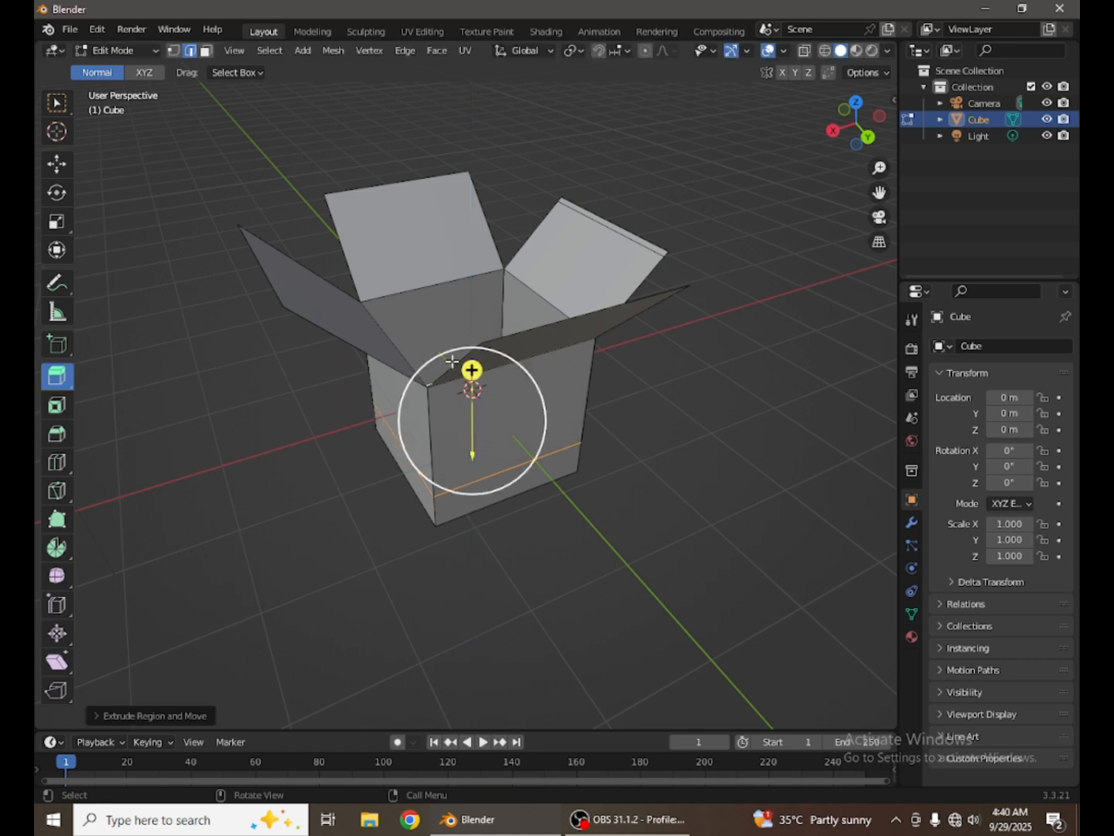
Switch to Object Mode and deselect the box
middle_drag(438, 380, 408, 335)
key(Tab)
scroll(486, 365, up, 3)
middle_drag(486, 366, 592, 360)
scroll(388, 400, down, 4)
scroll(540, 403, down, 3)
middle_drag(542, 407, 349, 502)
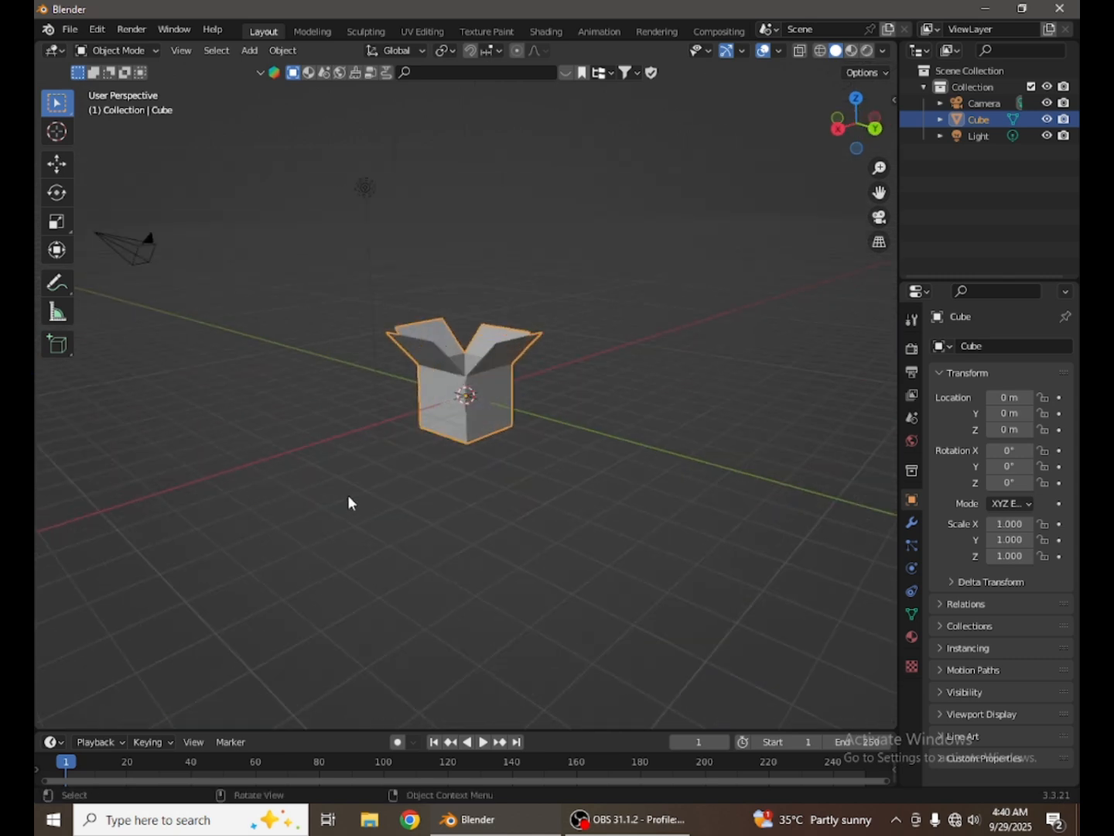
scroll(398, 465, up, 5)
mouse_move(398, 465)
middle_down()
mouse_move(483, 476)
mouse_move(381, 465)
middle_up()
scroll(382, 465, down, 4)
scroll(382, 458, down, 4)
middle_drag(293, 438, 169, 400)
click(627, 422)
Examine the open box and its four flaps from several sides and distances
scroll(627, 423, up, 7)
middle_drag(627, 423, 748, 443)
scroll(540, 463, down, 5)
scroll(550, 451, up, 2)
scroll(532, 430, down, 2)
scroll(623, 356, up, 5)
scroll(433, 391, down, 7)
middle_drag(448, 397, 514, 437)
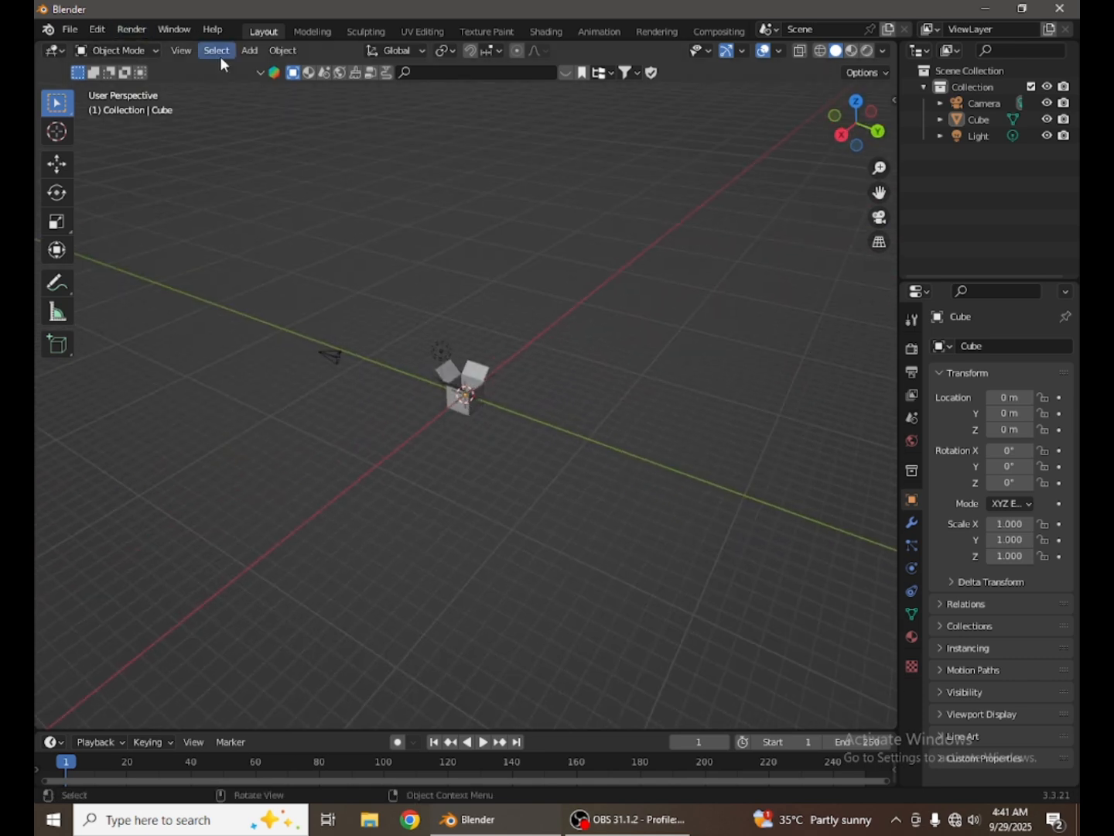
scroll(524, 408, up, 9)
middle_drag(471, 367, 657, 360)
scroll(511, 366, down, 3)
scroll(456, 399, up, 5)
middle_drag(456, 400, 565, 418)
scroll(326, 407, down, 3)
middle_drag(422, 391, 607, 356)
scroll(488, 372, down, 3)
middle_drag(515, 391, 554, 414)
scroll(285, 428, up, 7)
middle_drag(430, 442, 638, 453)
scroll(378, 418, down, 6)
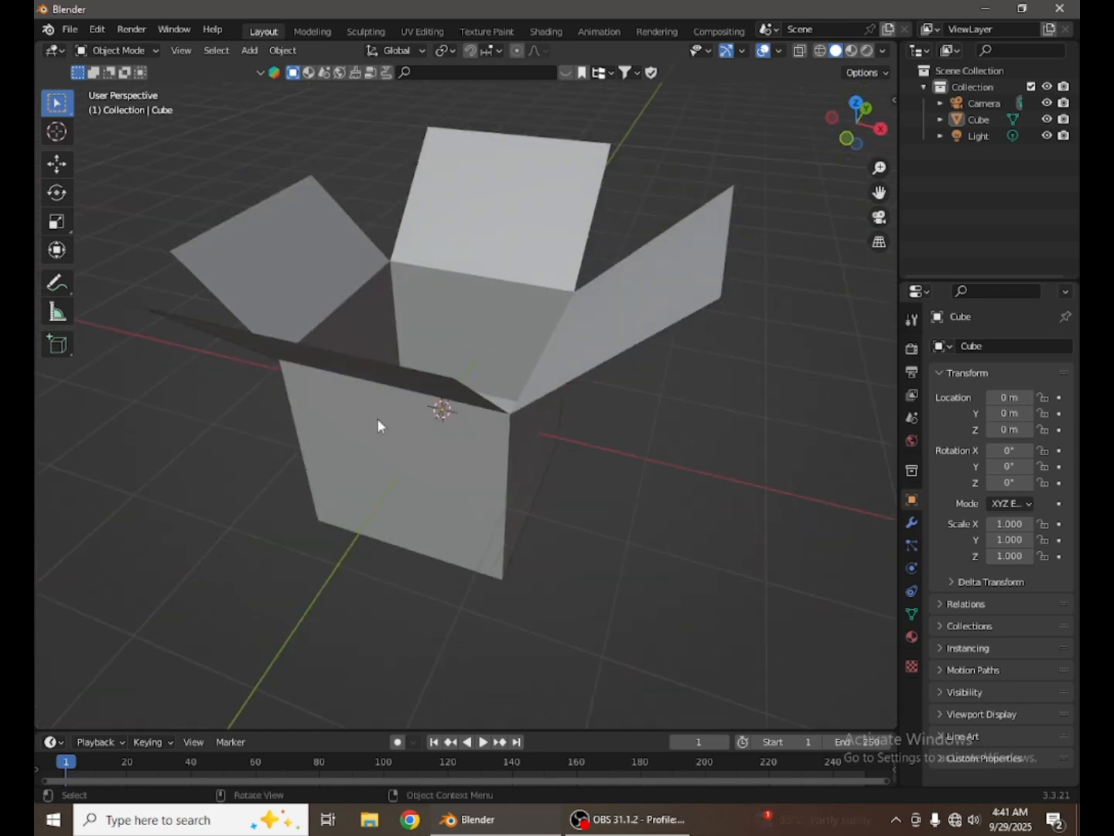
middle_drag(508, 379, 582, 360)
scroll(283, 429, down, 3)
middle_drag(325, 430, 372, 425)
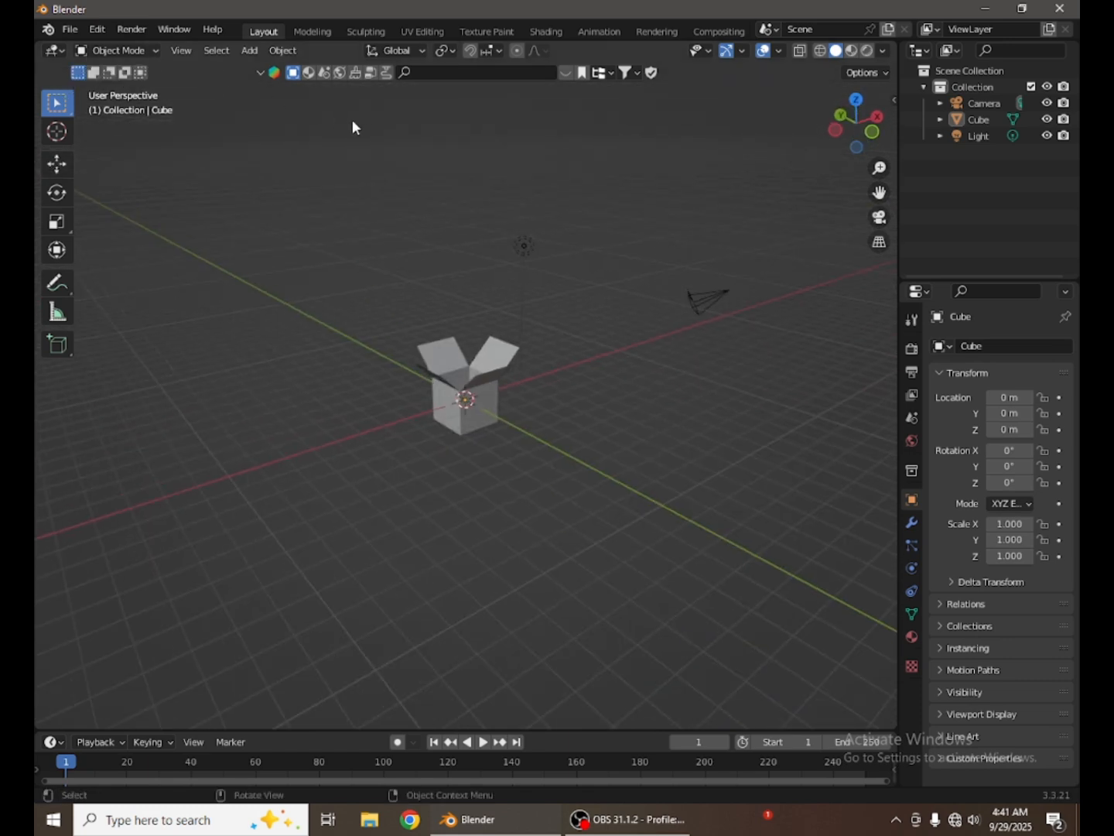
Return the box to Edit Mode and switch the mesh selection mode to face select
key(Tab)
scroll(365, 435, down, 3)
middle_drag(366, 435, 498, 385)
scroll(498, 386, up, 6)
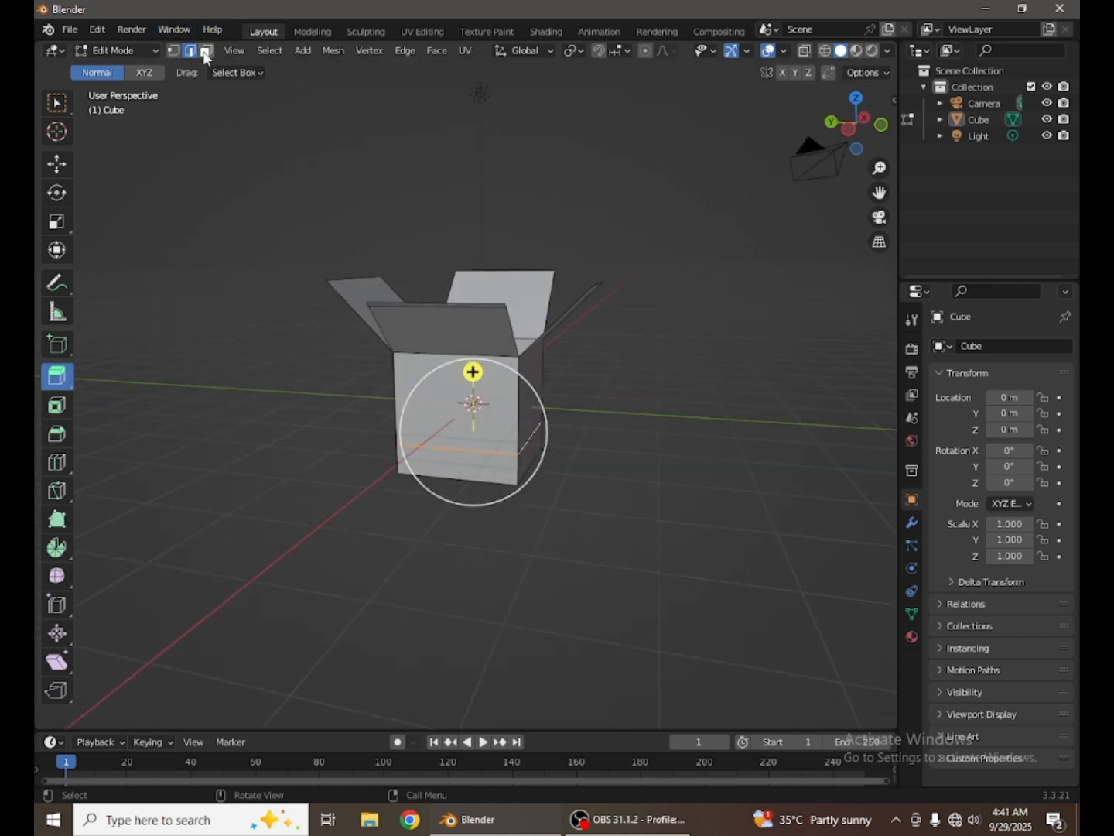
middle_drag(559, 465, 525, 449)
scroll(409, 430, up, 3)
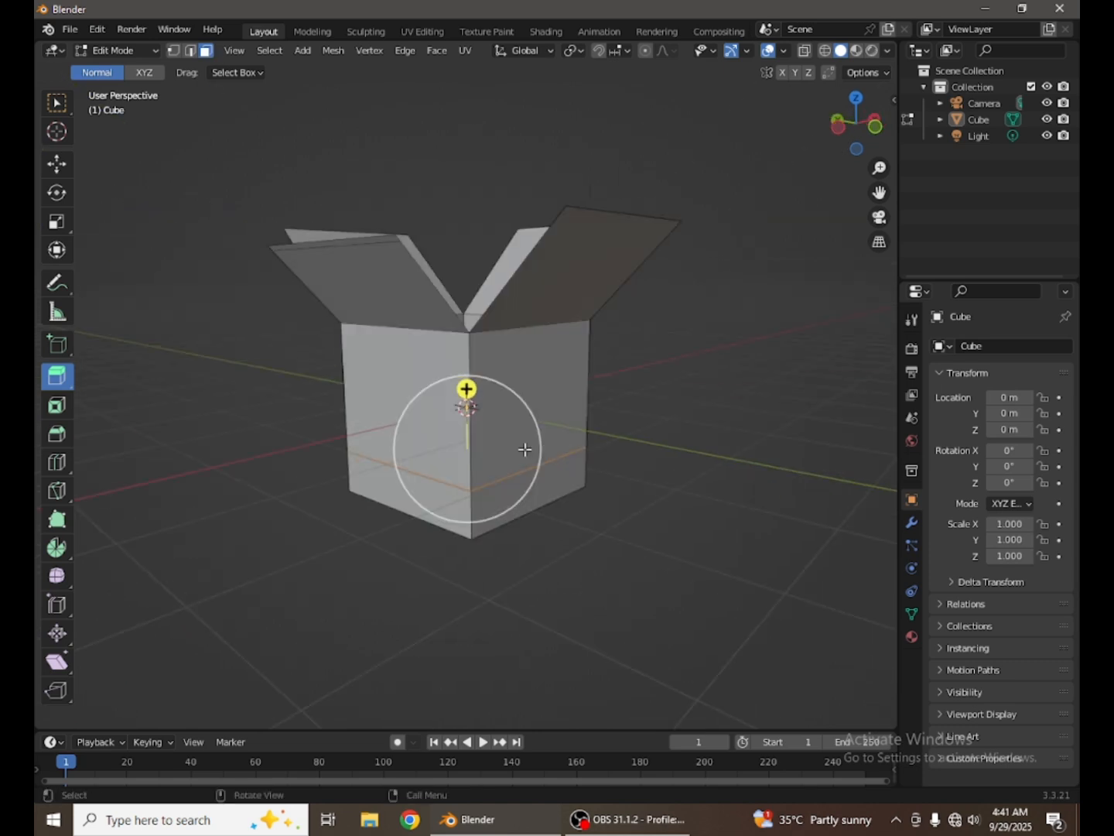
Select individual side faces of the box in turn, finishing on the inner wall face beside the front corner
click(550, 367)
key(KP_Decimal)
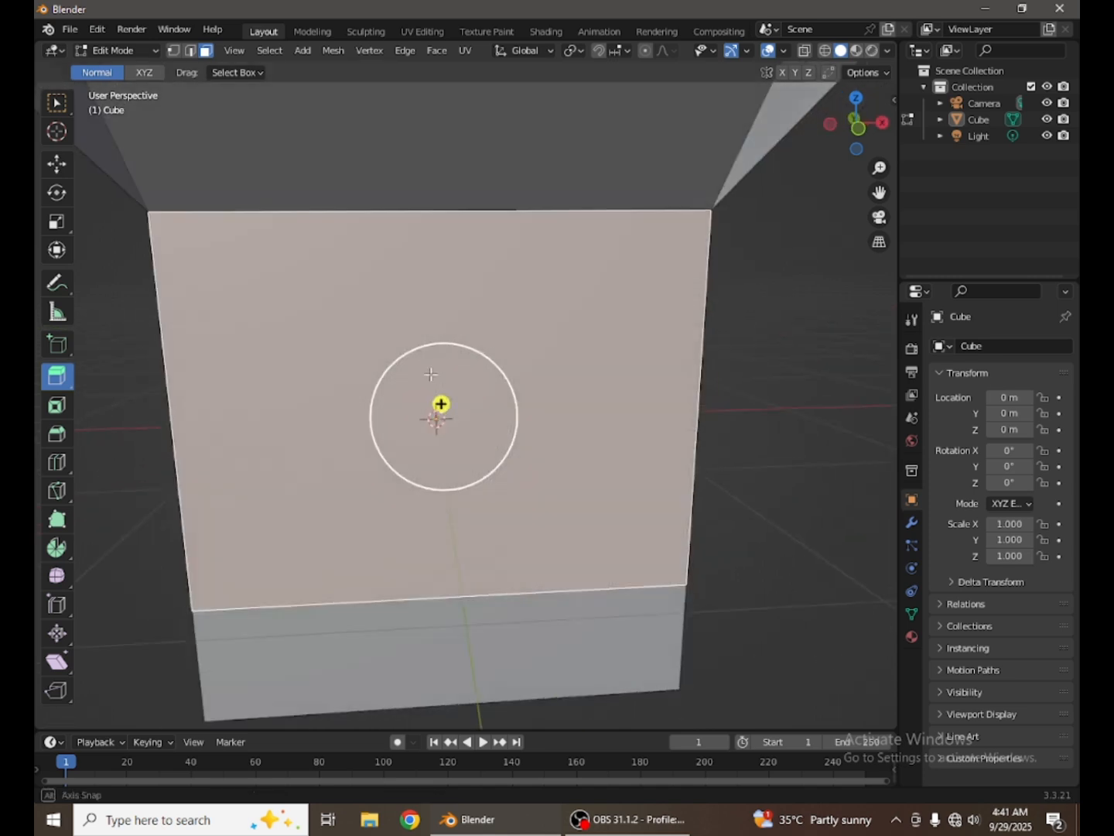
scroll(435, 410, down, 6)
mouse_move(448, 407)
middle_down()
mouse_move(514, 411)
mouse_move(314, 428)
mouse_move(433, 425)
middle_up()
mouse_move(520, 425)
middle_down()
mouse_move(262, 431)
mouse_move(481, 417)
middle_up()
click(480, 418)
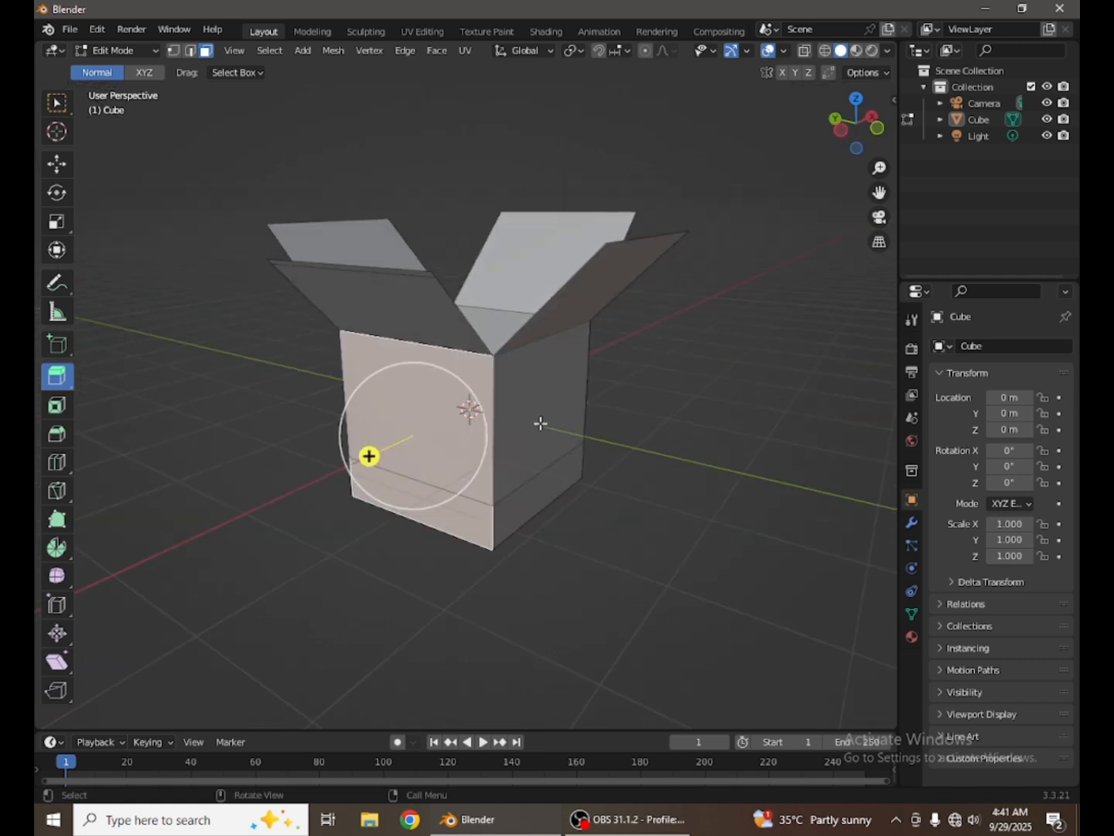
click(527, 421)
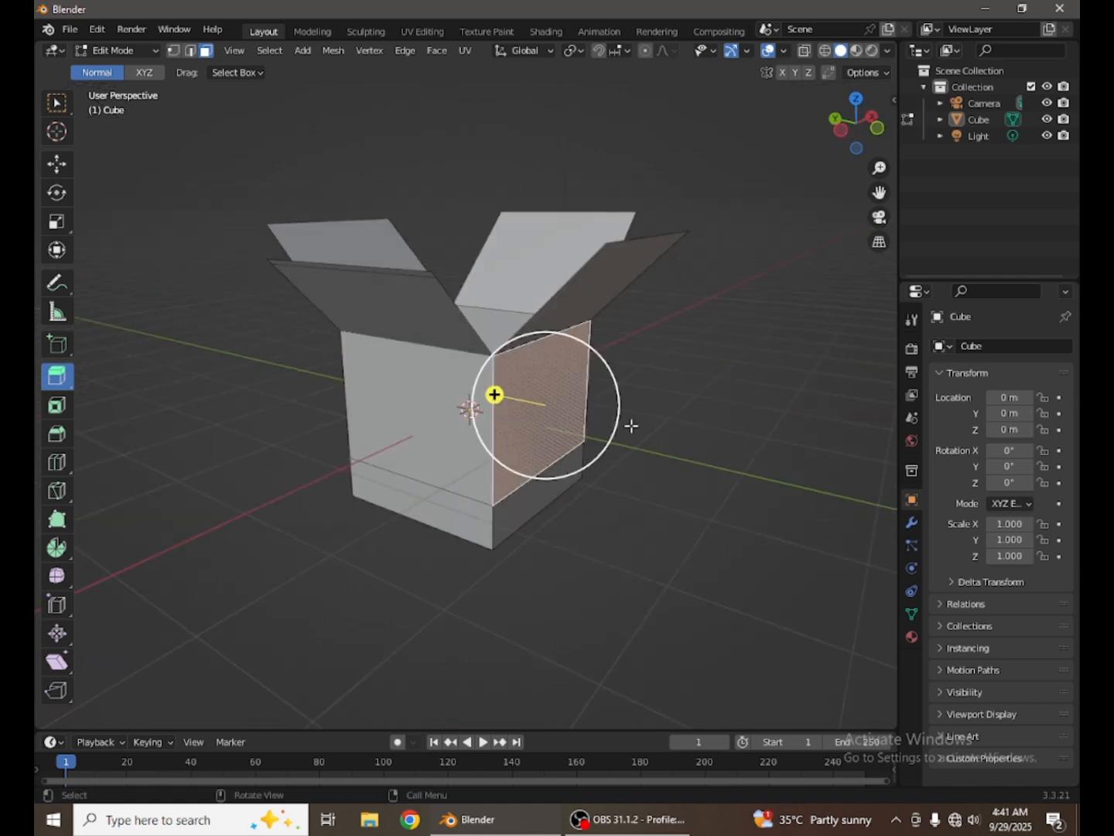
Extrude the selected wall face outward through the side of the box
middle_drag(510, 403, 497, 387)
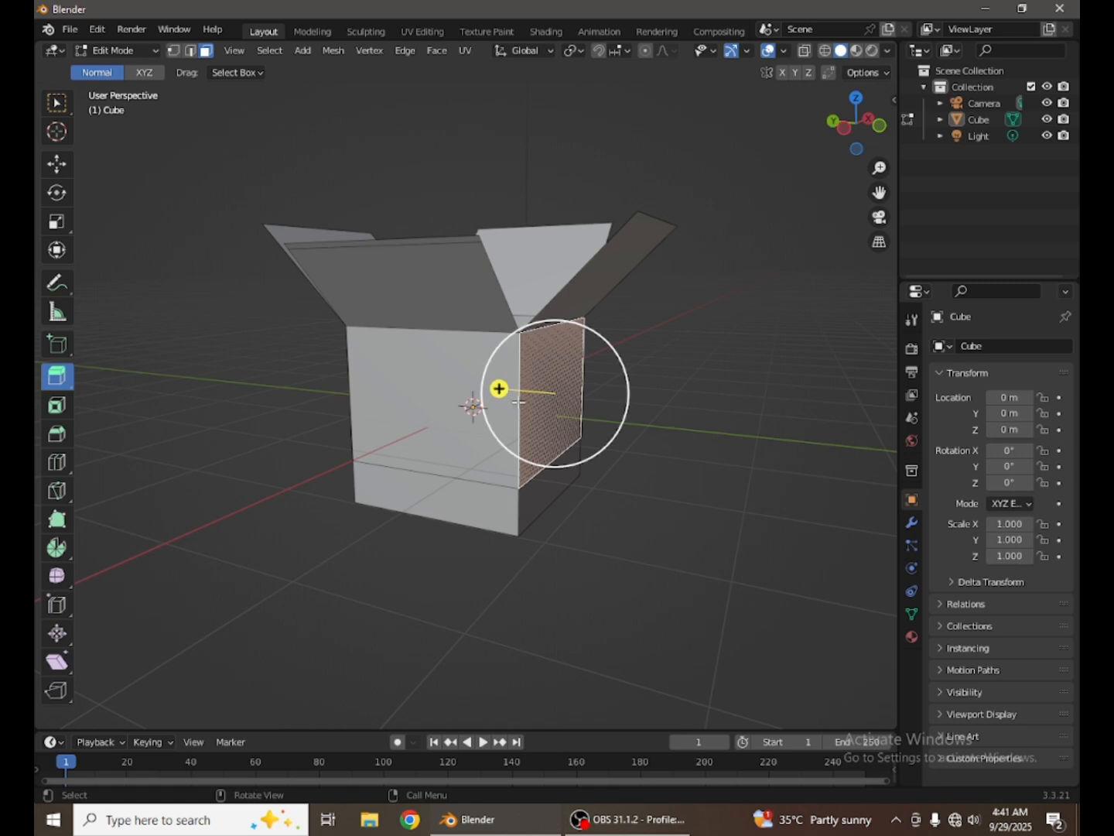
drag(499, 389, 675, 428)
scroll(642, 433, down, 3)
Extrude the end face repeatedly in changing directions to build a bent chain of segments away from the box
middle_drag(609, 441, 561, 430)
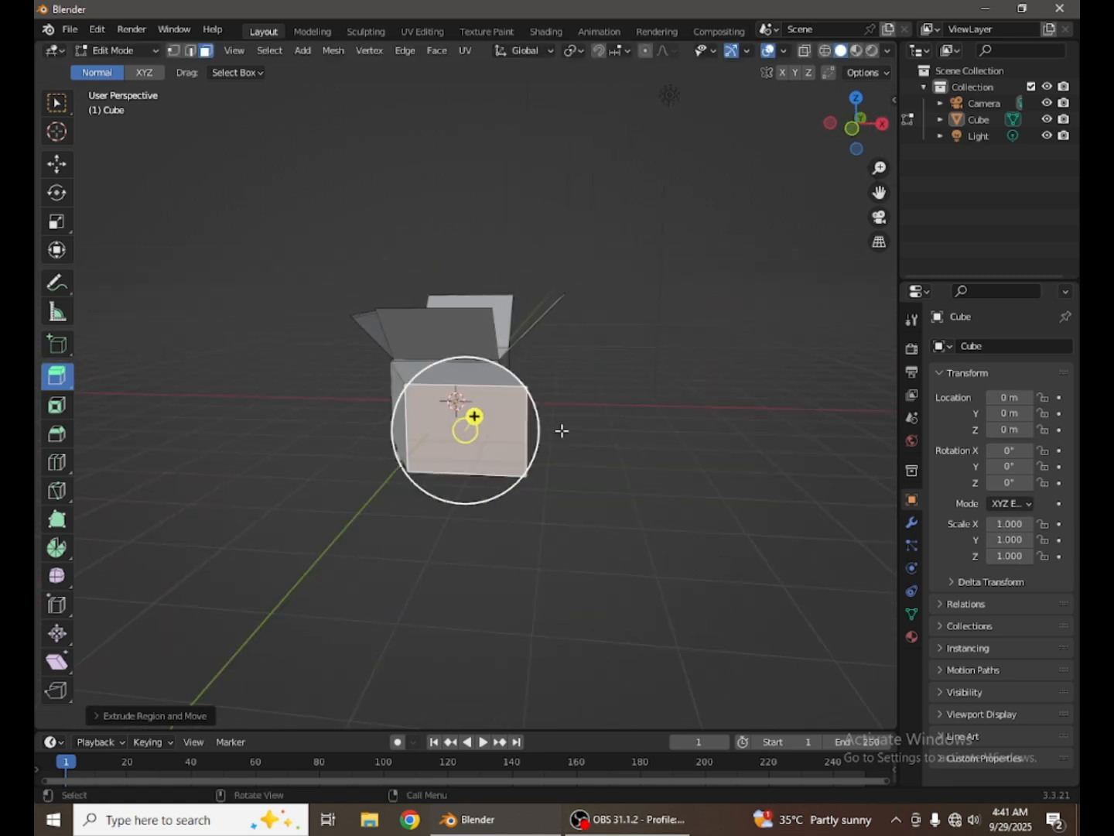
drag(470, 418, 337, 520)
middle_drag(336, 520, 551, 589)
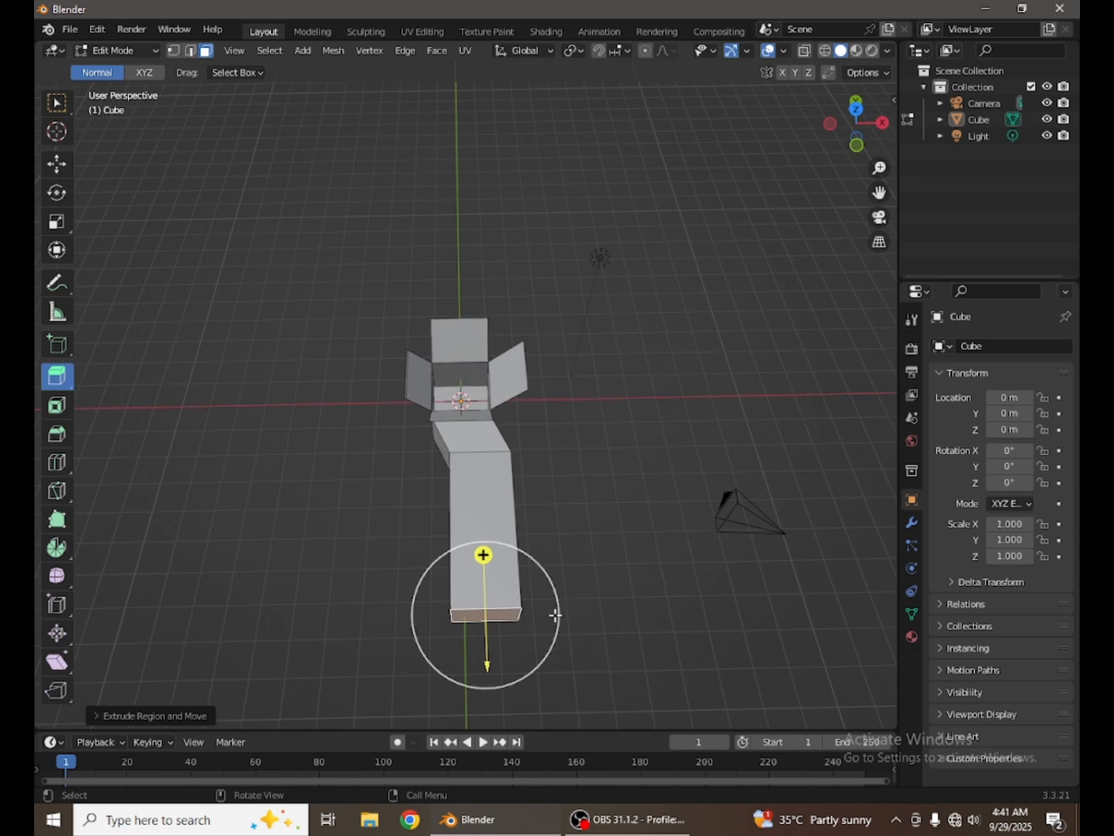
drag(564, 603, 691, 667)
scroll(720, 622, down, 4)
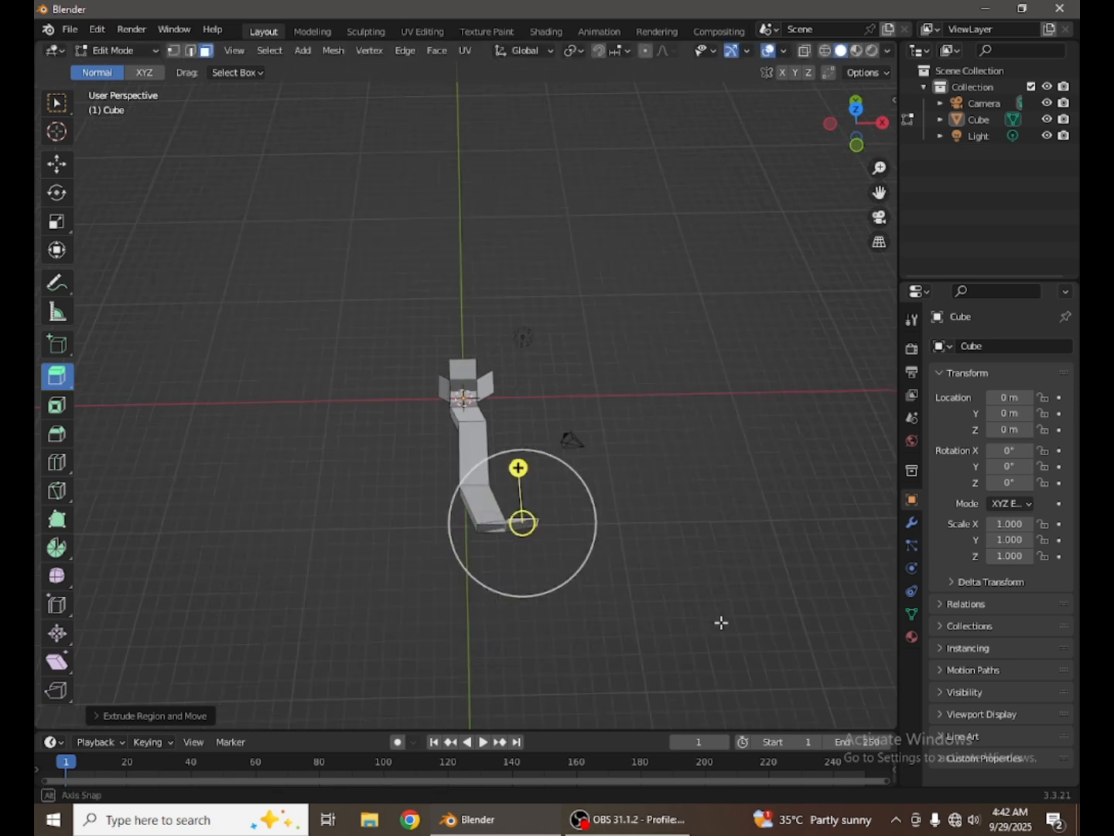
drag(542, 505, 211, 500)
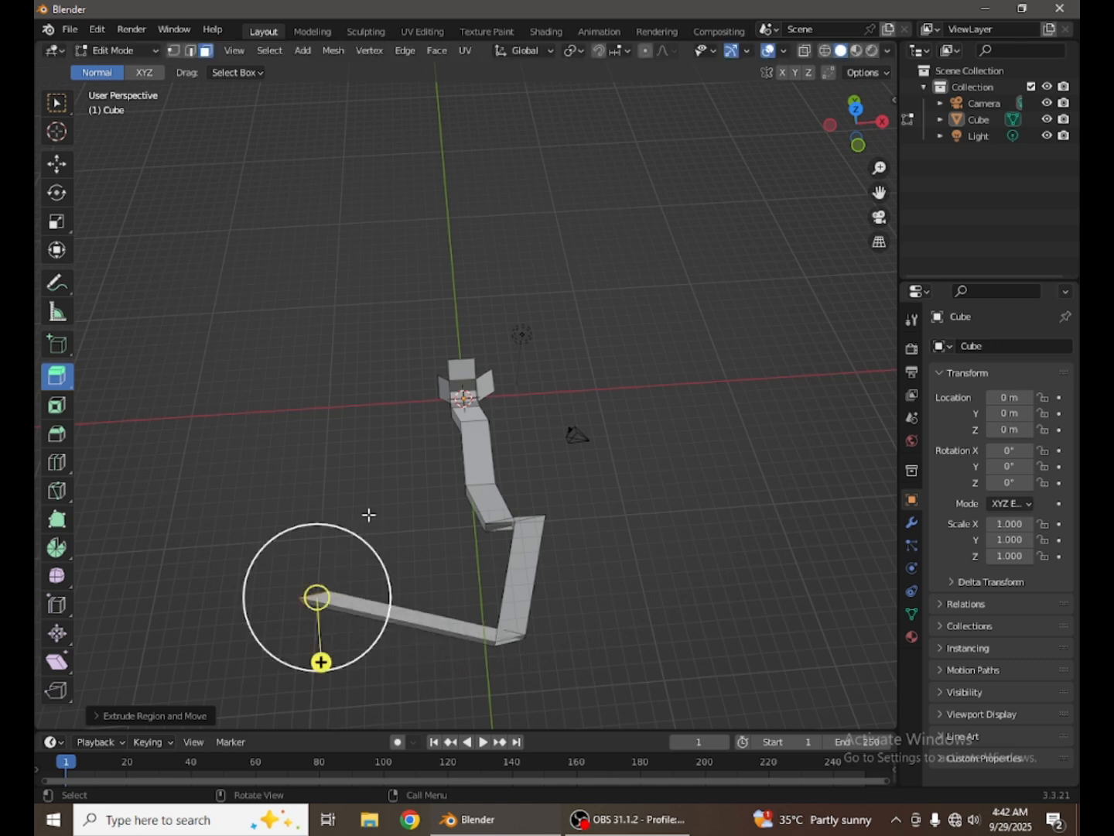
drag(368, 515, 716, 483)
Try extruding the long face of the chain's second-to-last segment far along its normal and inspect the shape
click(508, 561)
click(508, 606)
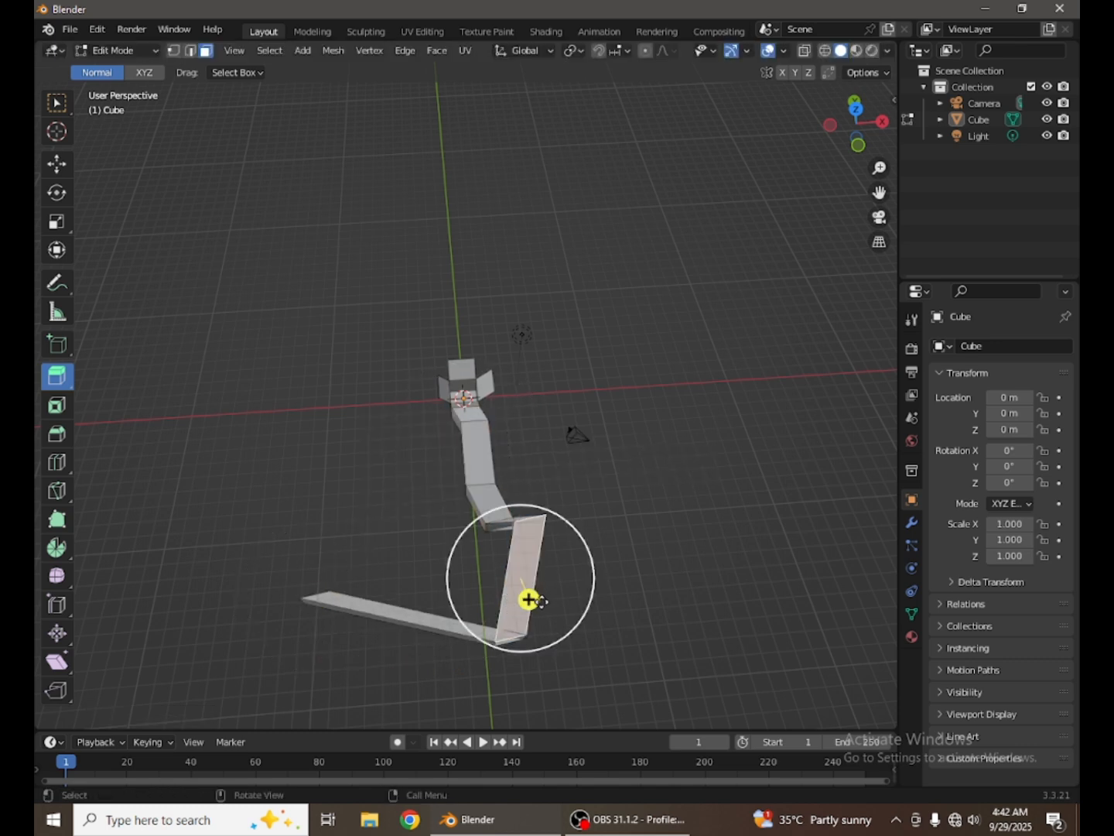
drag(529, 599, 711, 366)
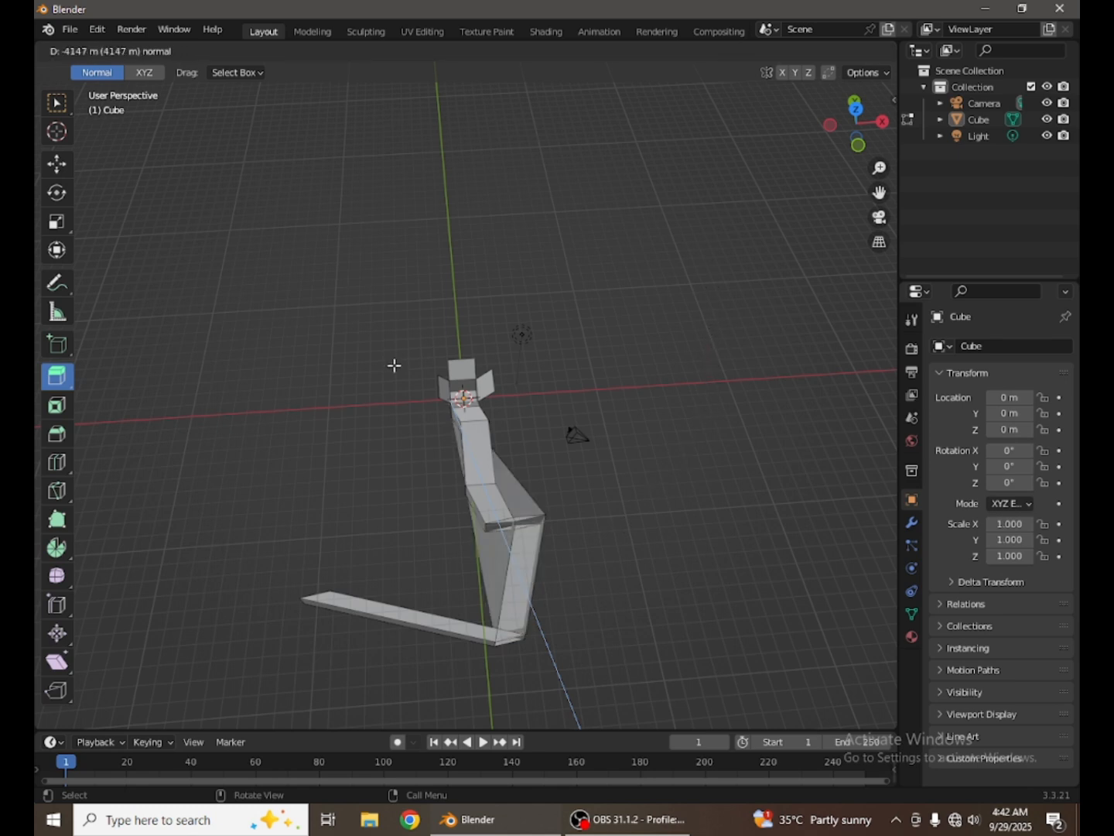
drag(393, 366, 397, 363)
middle_drag(568, 340, 728, 240)
scroll(481, 635, up, 4)
scroll(482, 634, down, 8)
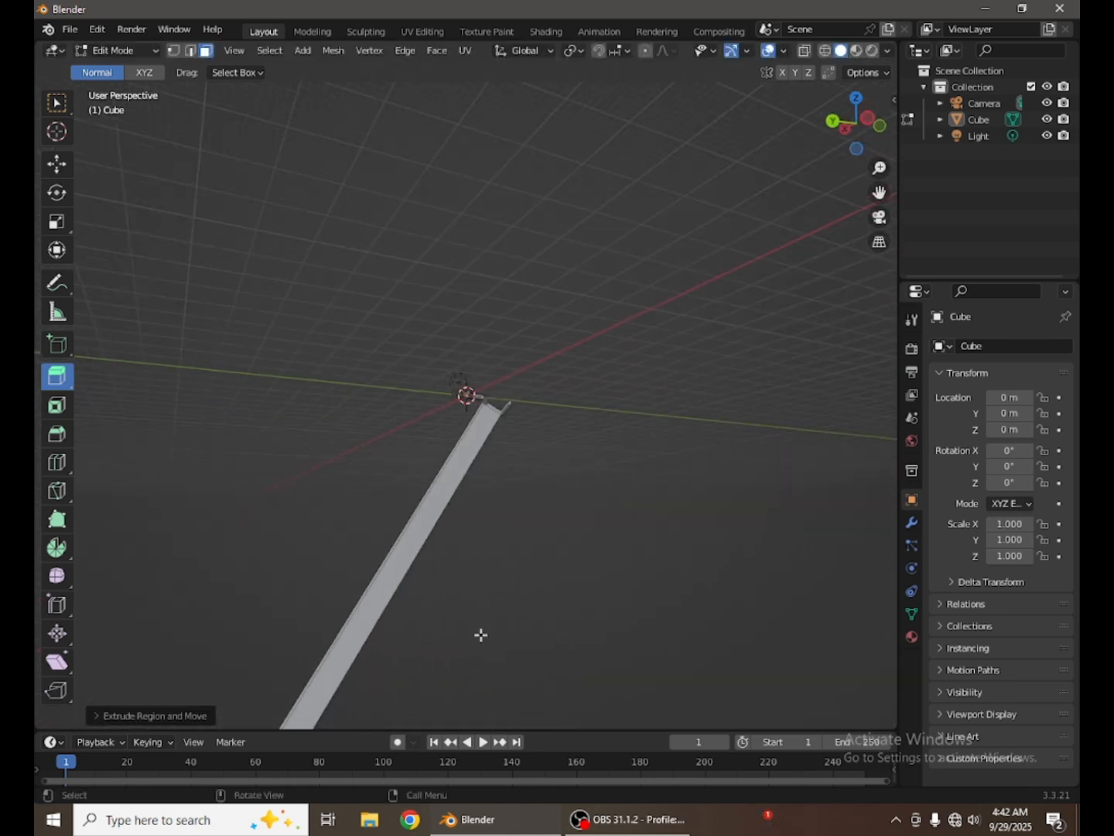
scroll(479, 632, down, 3)
scroll(479, 630, up, 7)
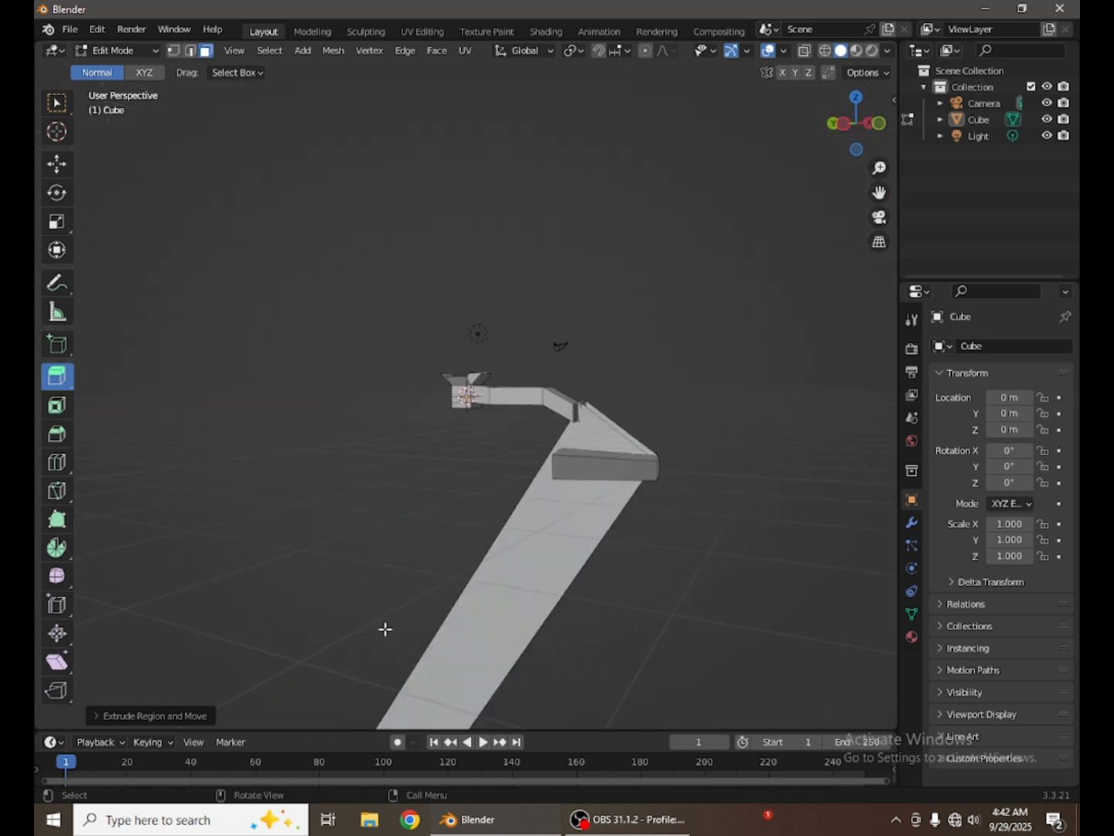
middle_drag(386, 630, 548, 496)
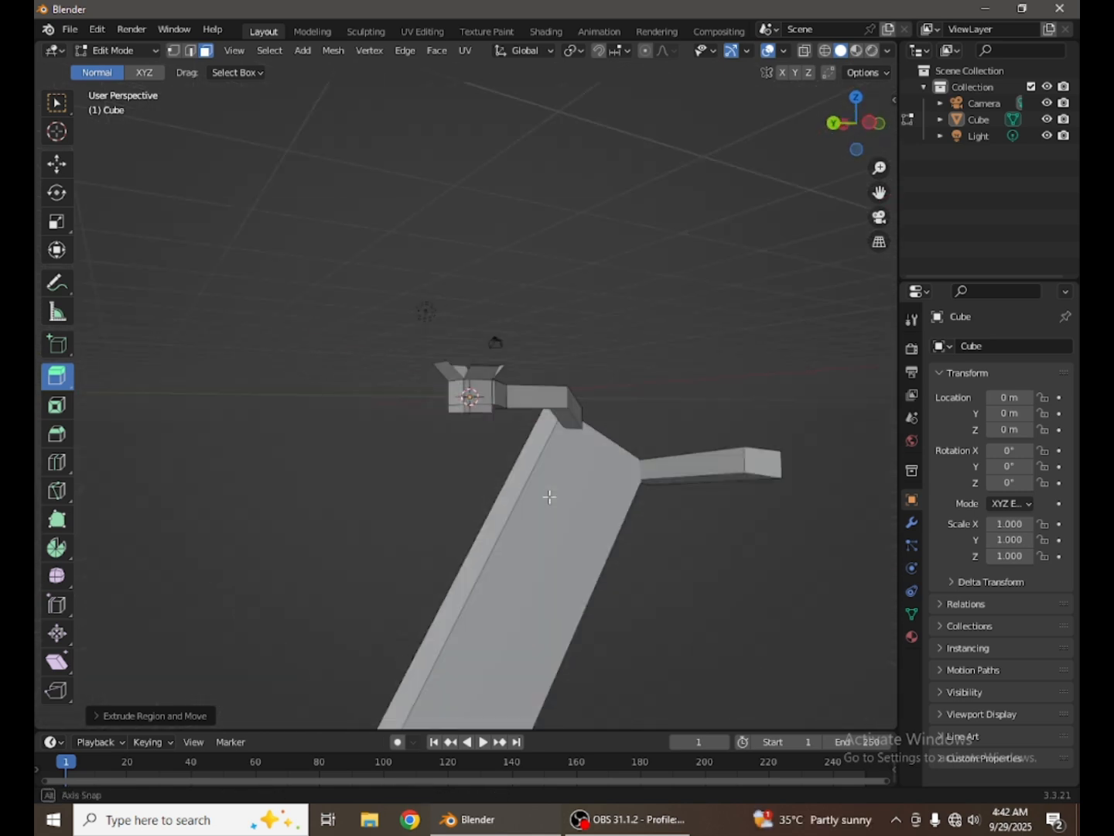
Undo the long side-face extrusion and its face selection, going back to the chain's selected end face
key(ctrl+z)
key(ctrl+z)
key(ctrl+z)
key(ctrl+z)
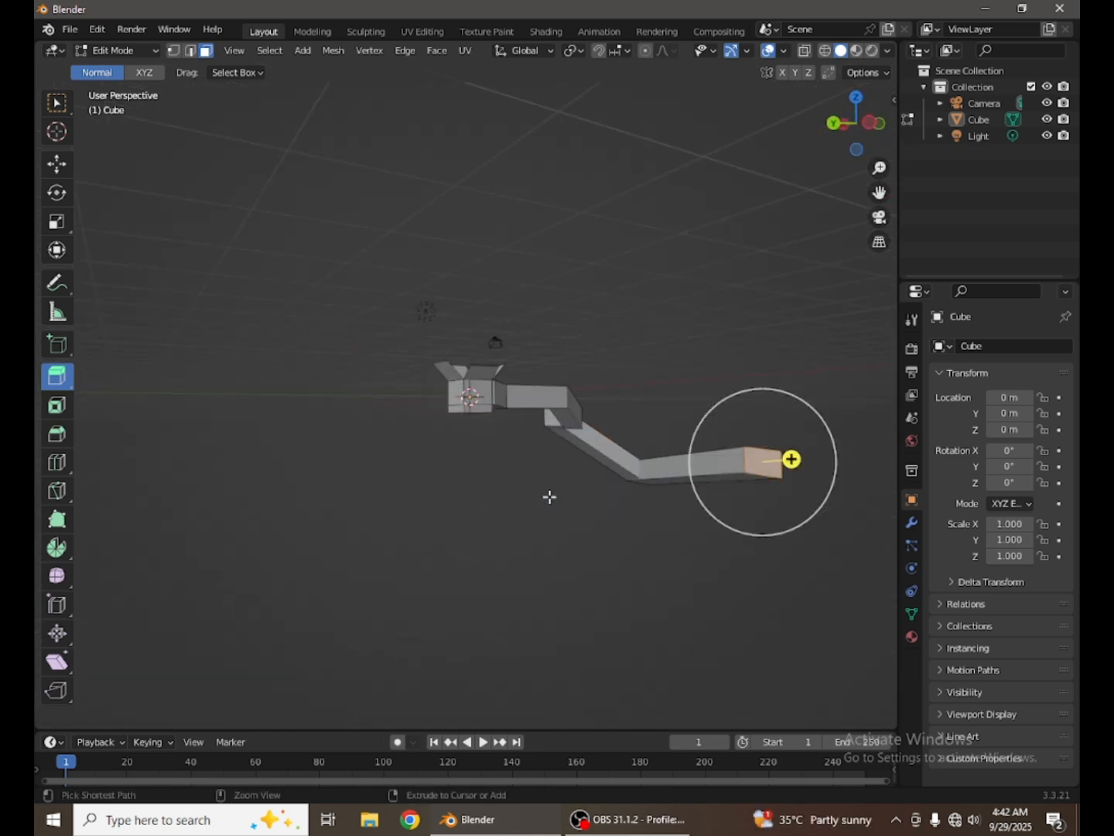
Undo the whole bent chain and the wall extrusion, going back to the plain open box with its flaps
key(ctrl+z)
key(ctrl+z)
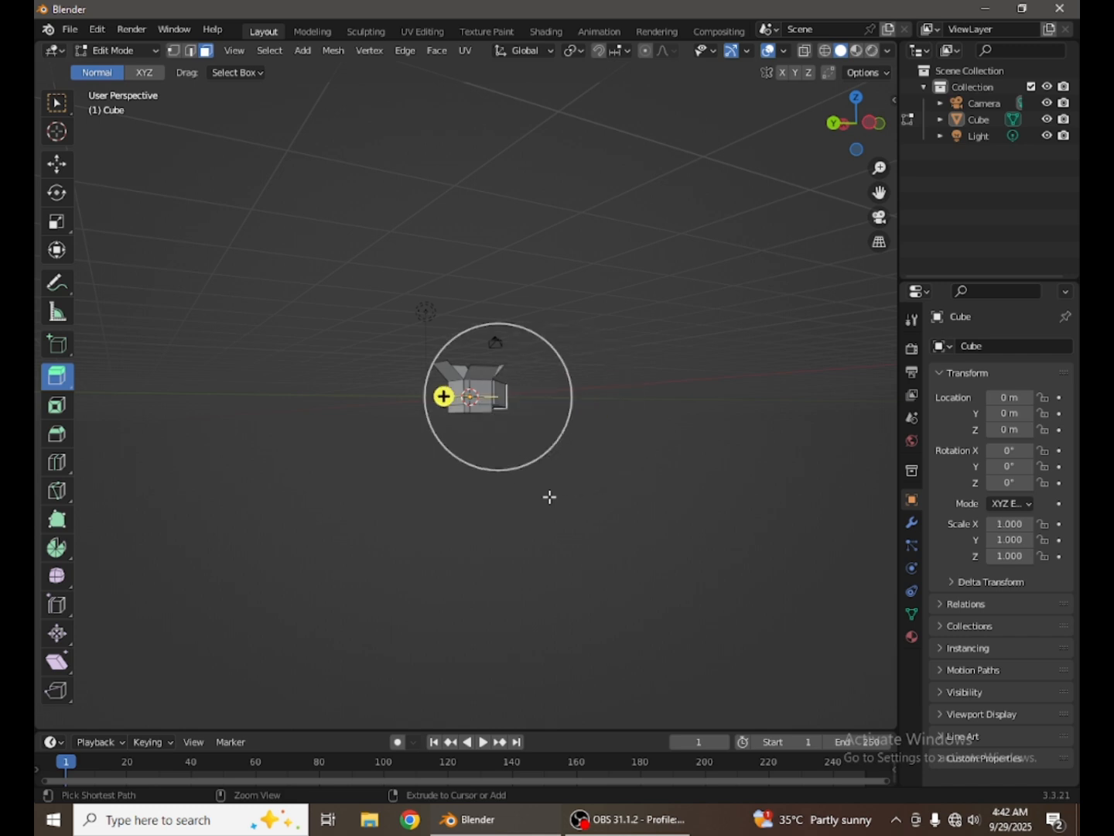
key(ctrl+z)
key(ctrl+z)
key(ctrl+z)
scroll(569, 480, up, 10)
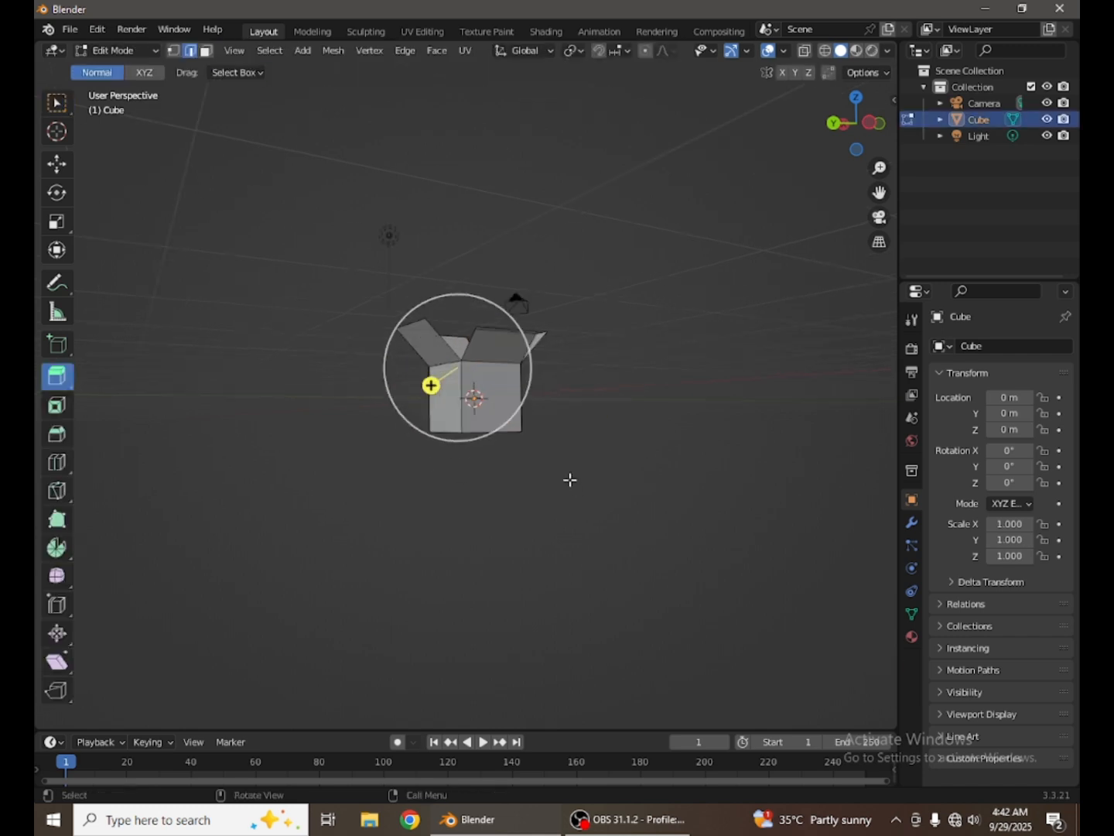
Activate the Inset Faces tool and select the box's front wall in face selection mode
middle_drag(569, 480, 45, 398)
scroll(519, 492, down, 5)
click(57, 406)
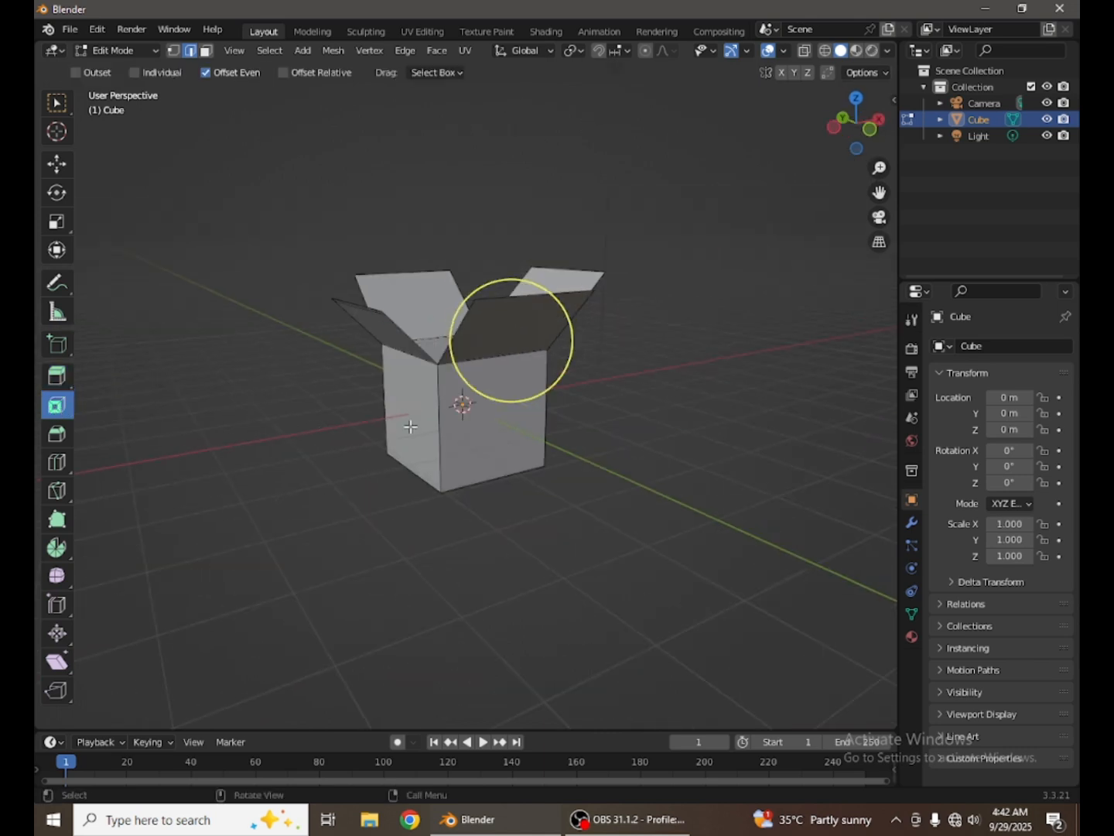
middle_drag(411, 427, 332, 398)
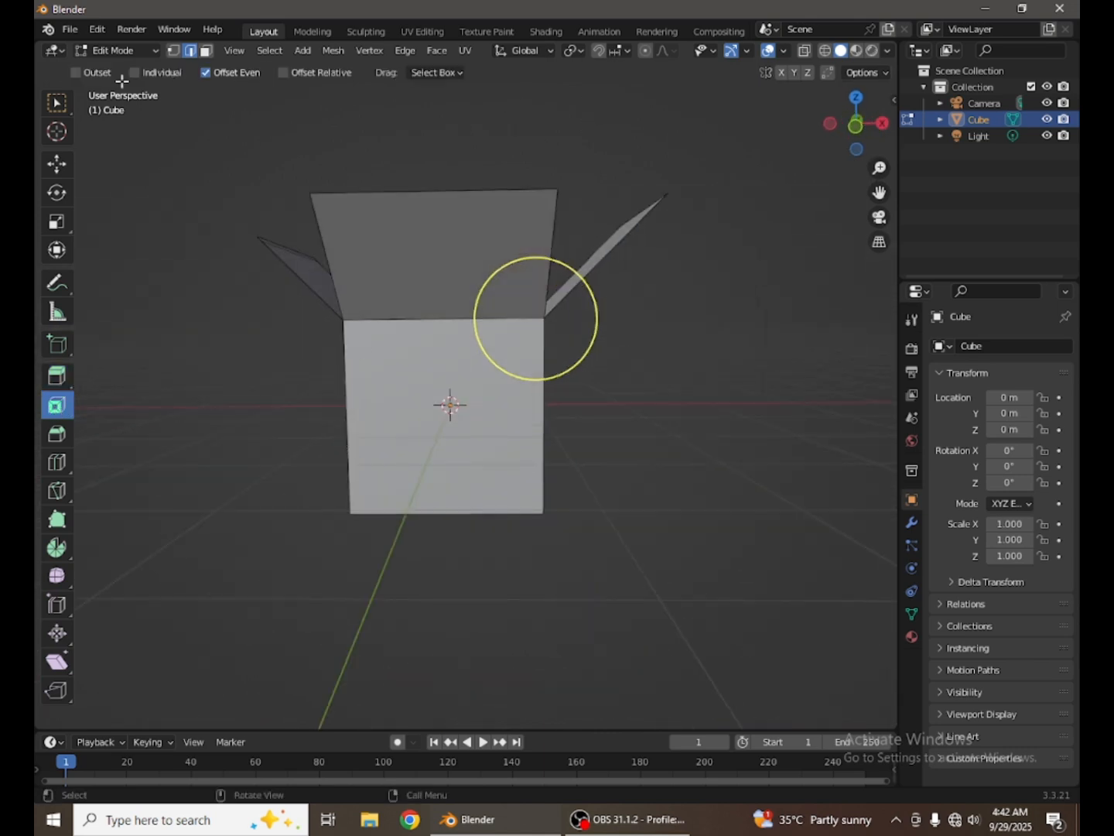
click(206, 51)
click(414, 419)
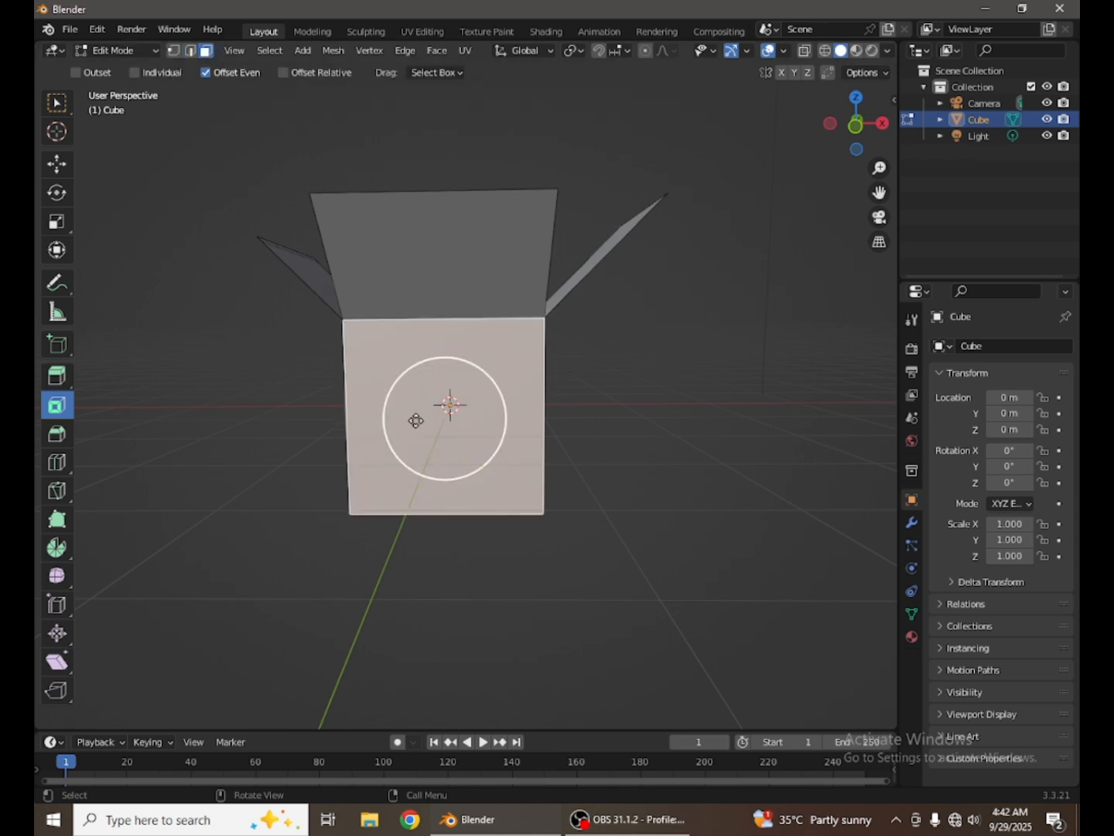
Inset the selected front wall until only a small square face remains at its centre
scroll(420, 422, down, 3)
middle_drag(420, 422, 495, 379)
scroll(507, 370, up, 1)
scroll(507, 369, up, 4)
scroll(494, 379, down, 5)
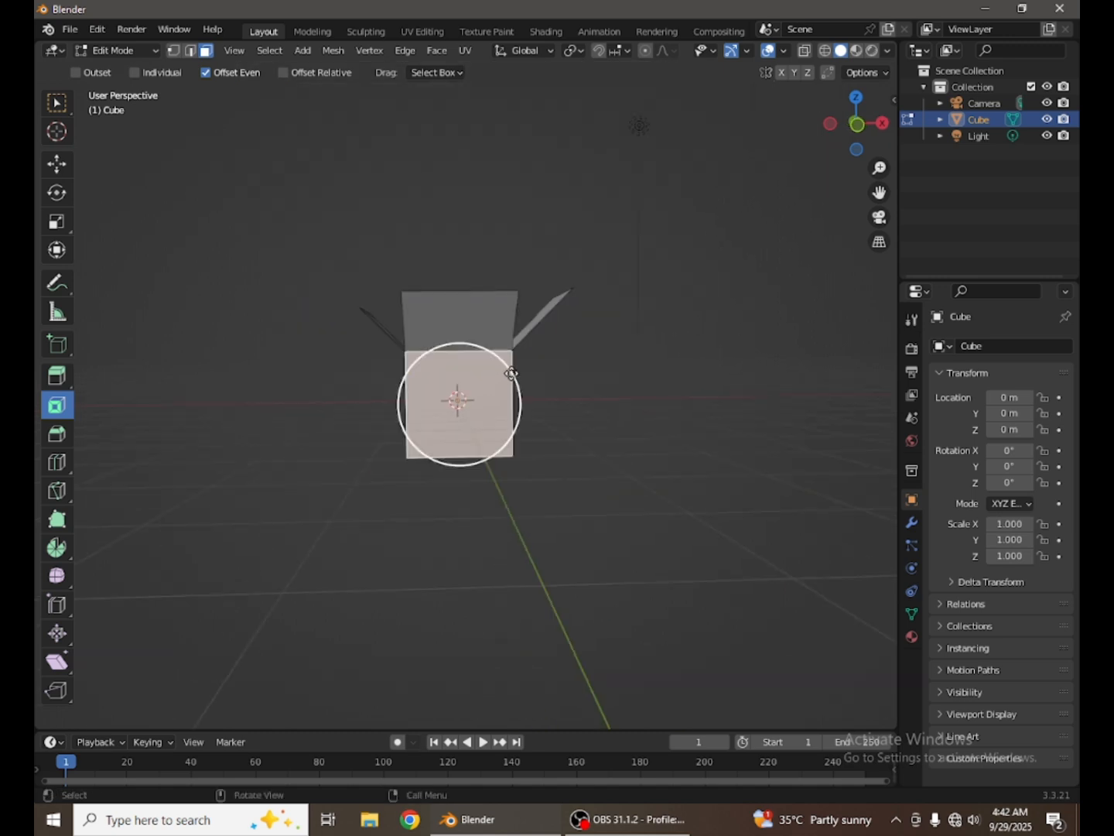
drag(511, 374, 458, 405)
scroll(461, 445, up, 6)
middle_drag(461, 445, 567, 464)
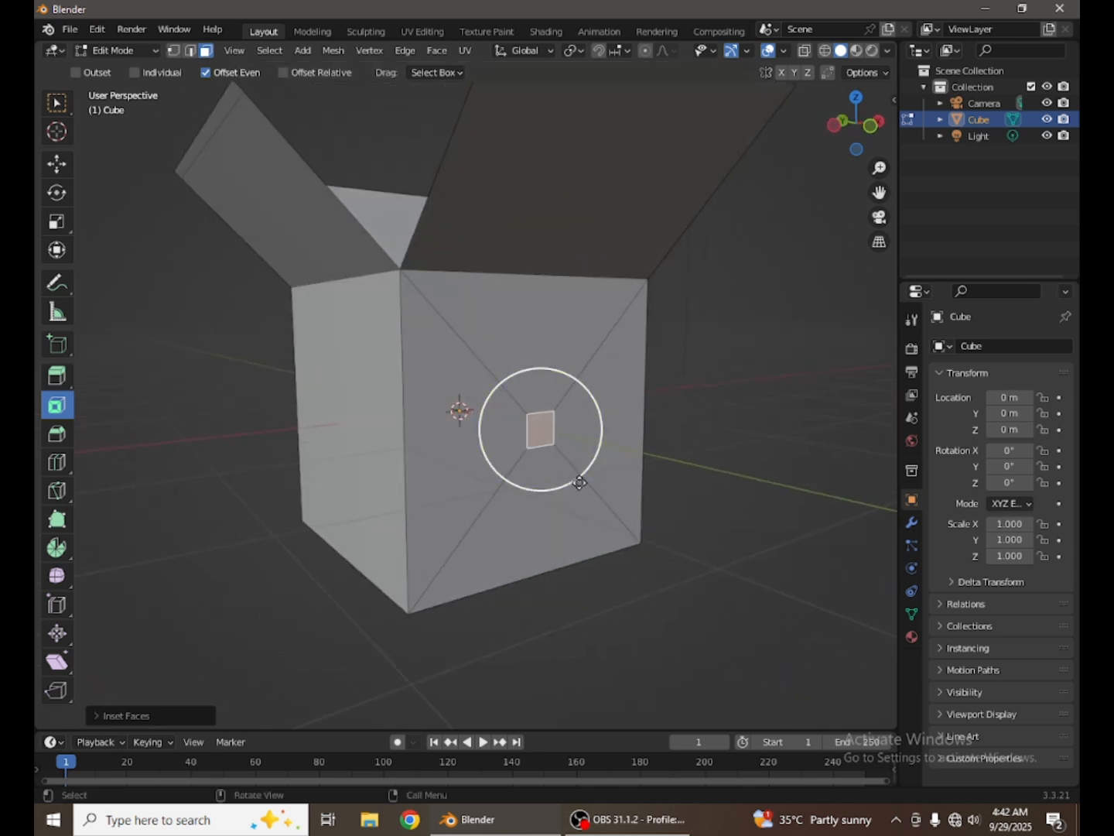
Try insetting the small centre face further, selecting the triangular border faces around it in between
drag(579, 482, 588, 490)
drag(663, 554, 744, 604)
click(600, 429)
click(498, 415)
click(540, 428)
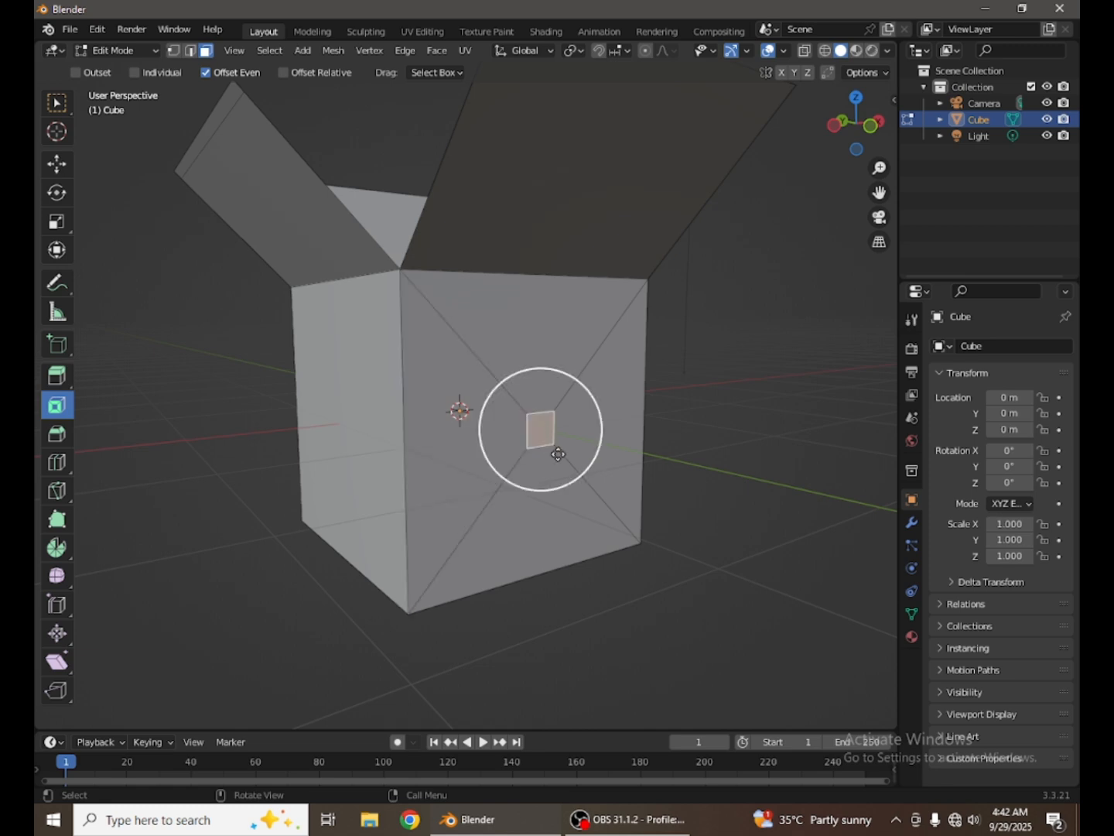
drag(586, 467, 591, 475)
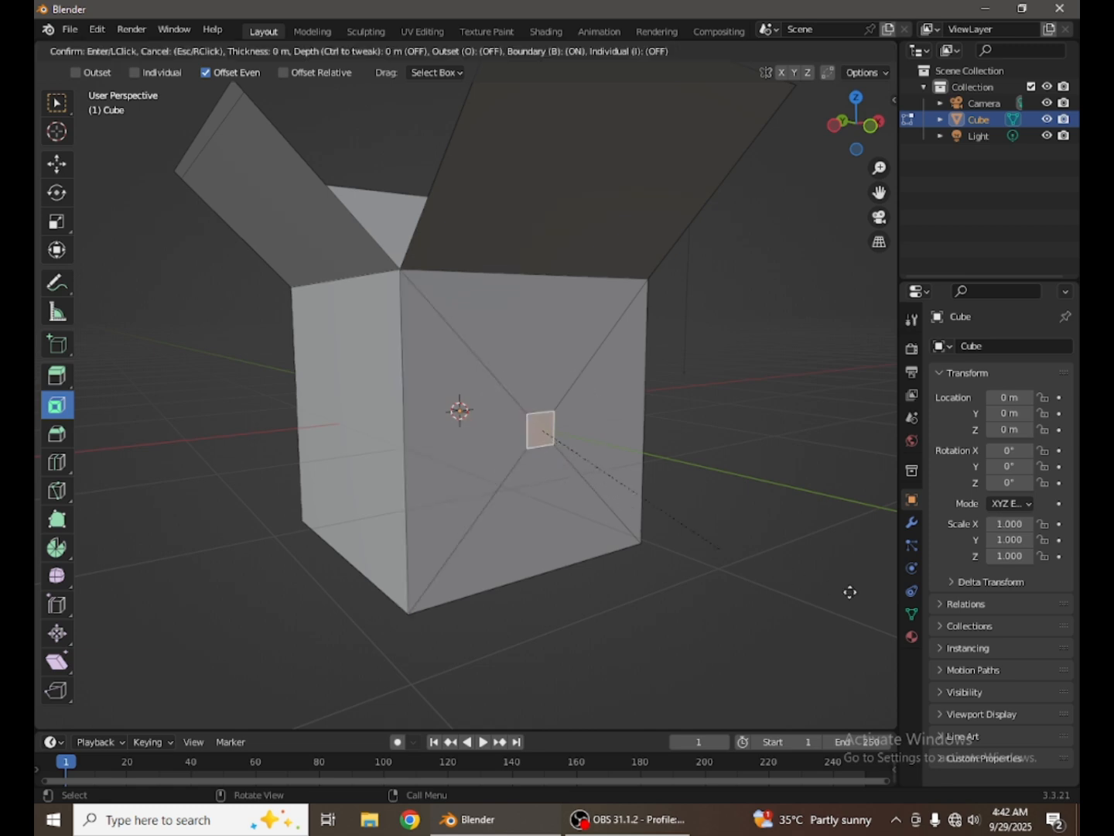
click(666, 463)
drag(604, 451, 620, 485)
Undo the front wall's insets and face selections so that the wall is a single face again
key(ctrl+z)
key(ctrl+z)
key(ctrl+z)
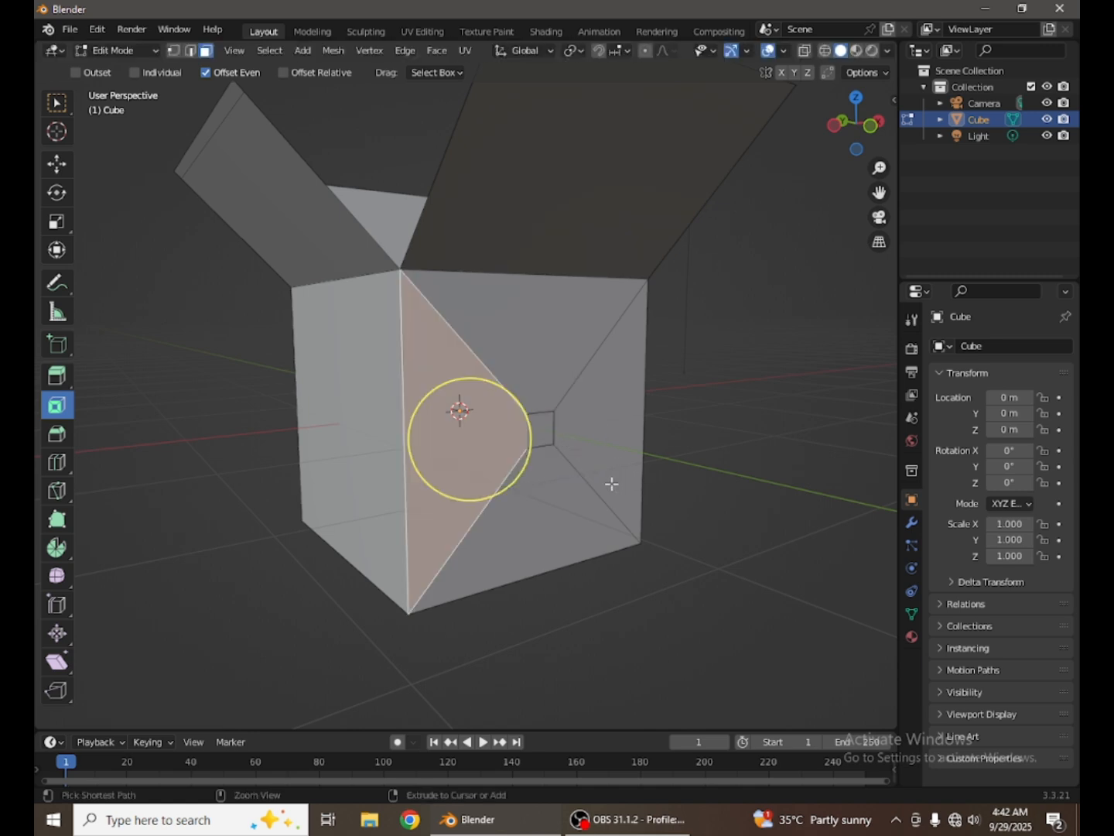
key(ctrl+z)
key(ctrl+z)
key(ctrl+z)
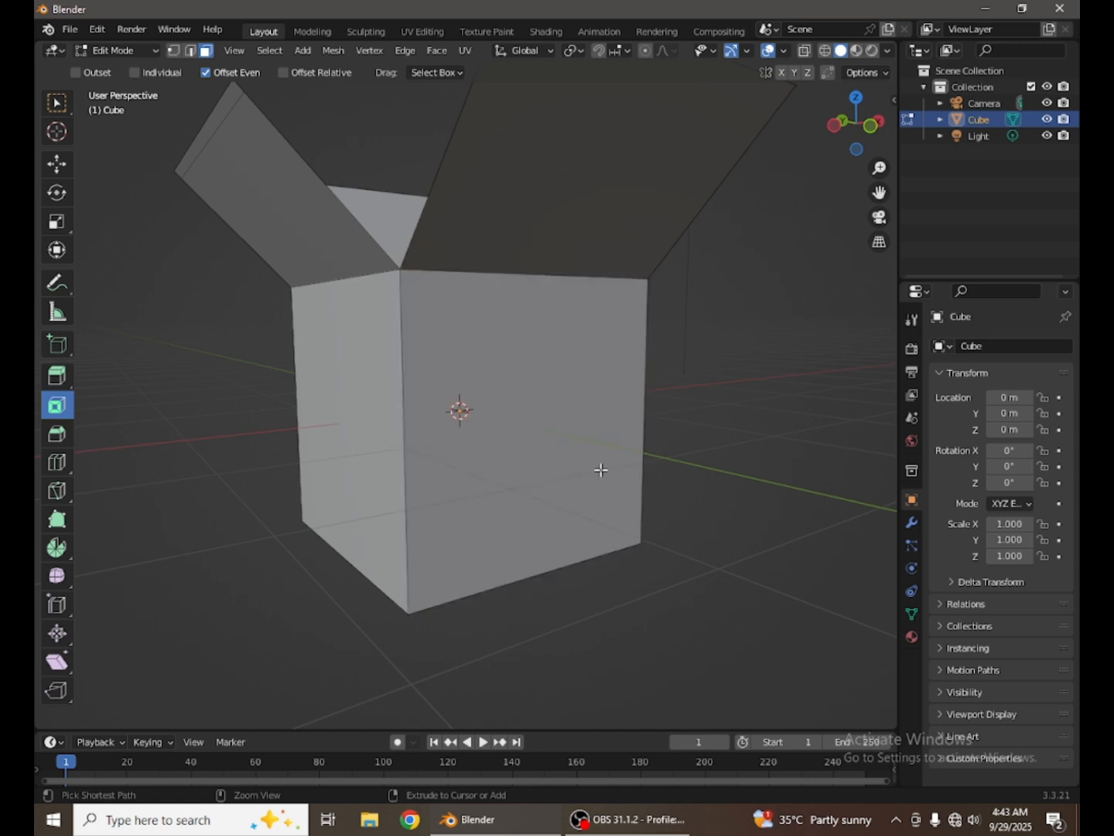
Select the front wall and inset it to leave a narrow border around a large inner face
click(584, 450)
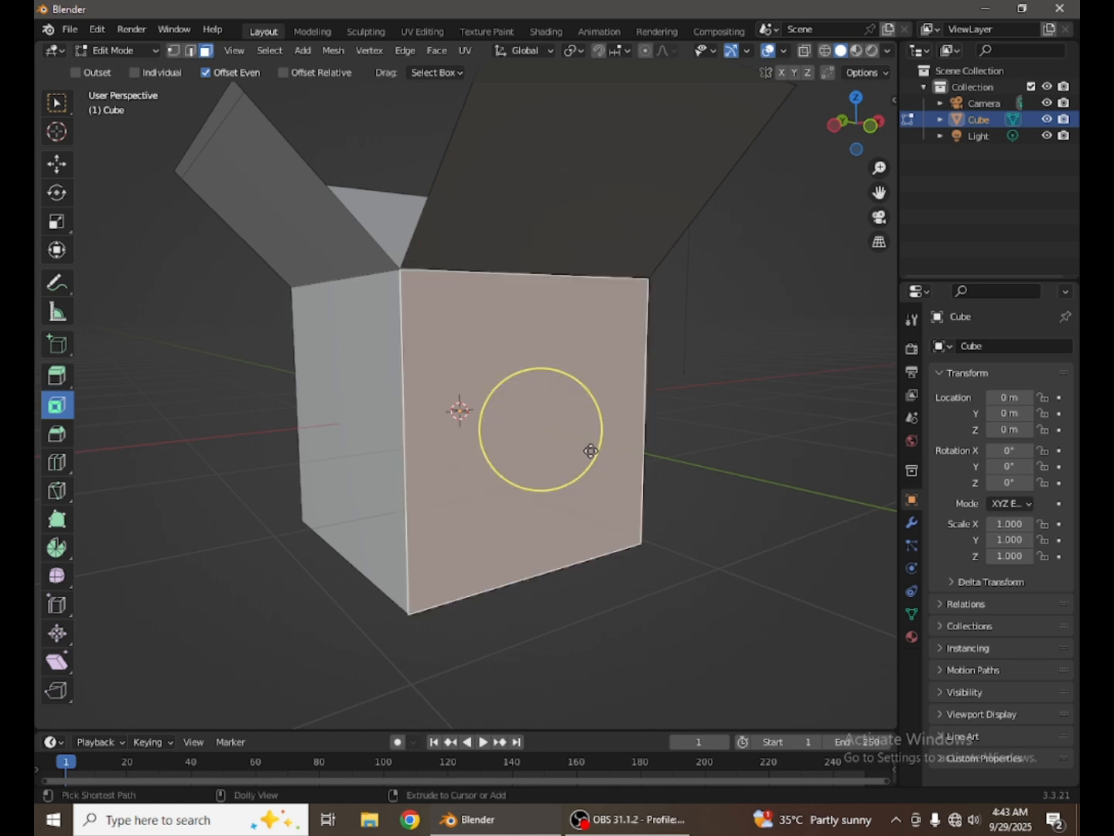
drag(600, 457, 328, 487)
middle_drag(328, 489, 434, 491)
scroll(435, 490, down, 6)
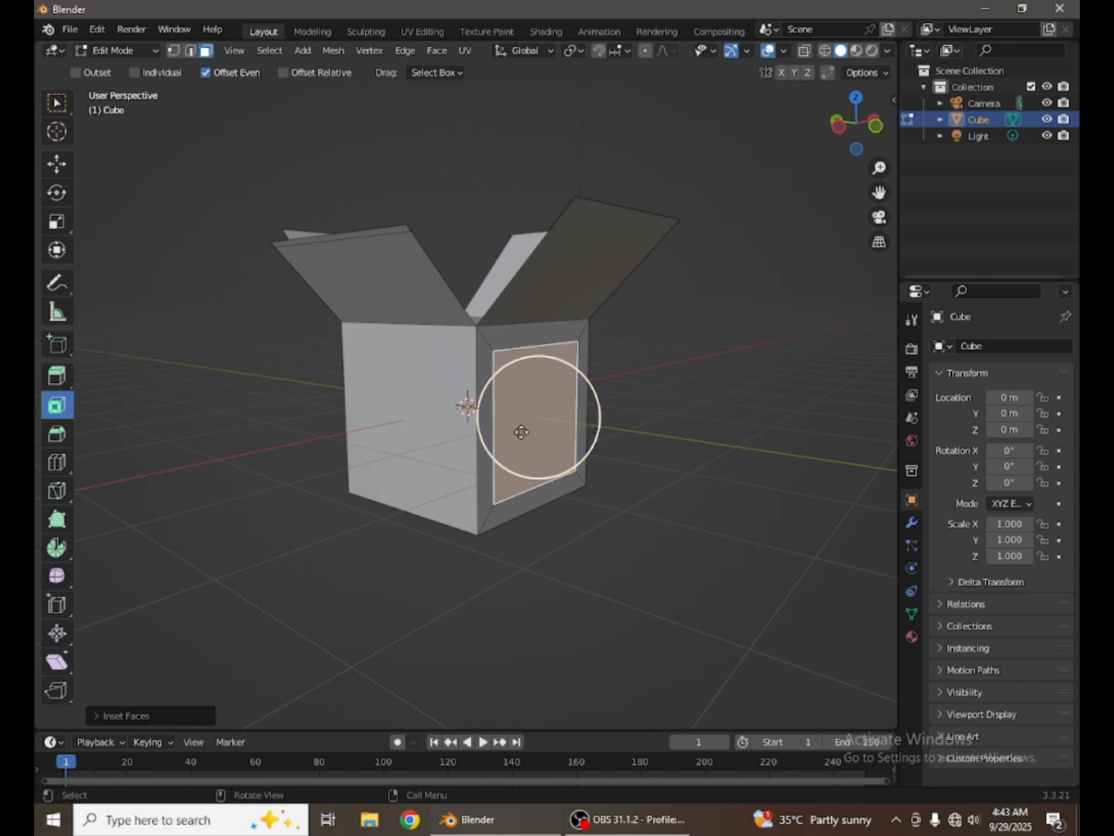
Extrude the inset face of the front wall slightly inward with Extrude Region to form a shallow recess
click(63, 375)
scroll(600, 427, up, 3)
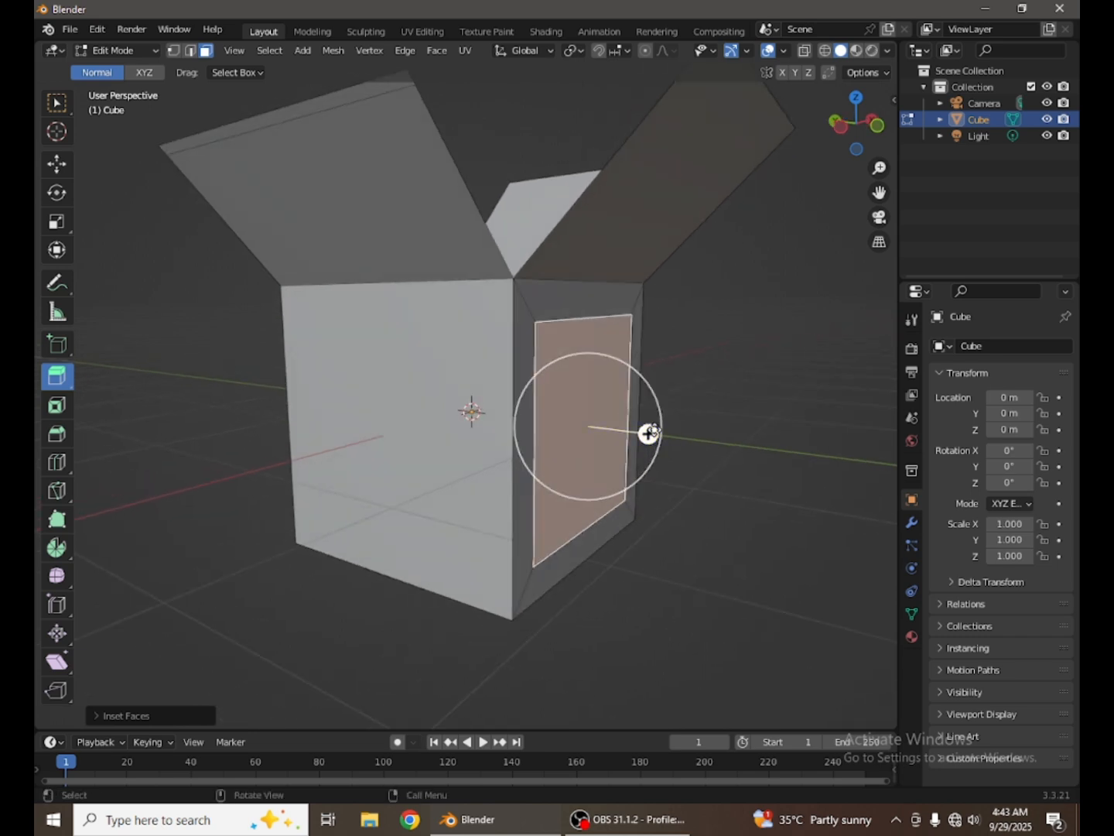
drag(652, 432, 629, 431)
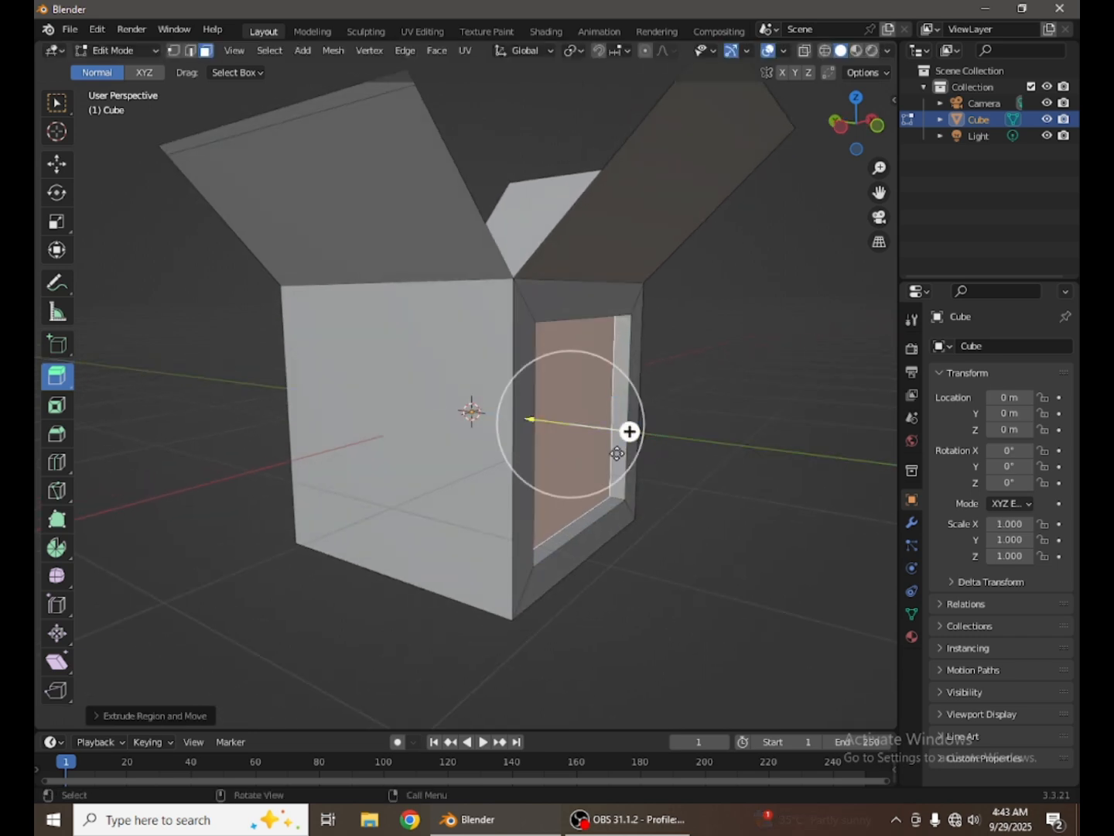
scroll(616, 453, down, 4)
middle_drag(617, 454, 36, 397)
scroll(495, 464, up, 3)
Inset the recessed face by a narrow border and extrude it slightly inward as a second recess
click(54, 410)
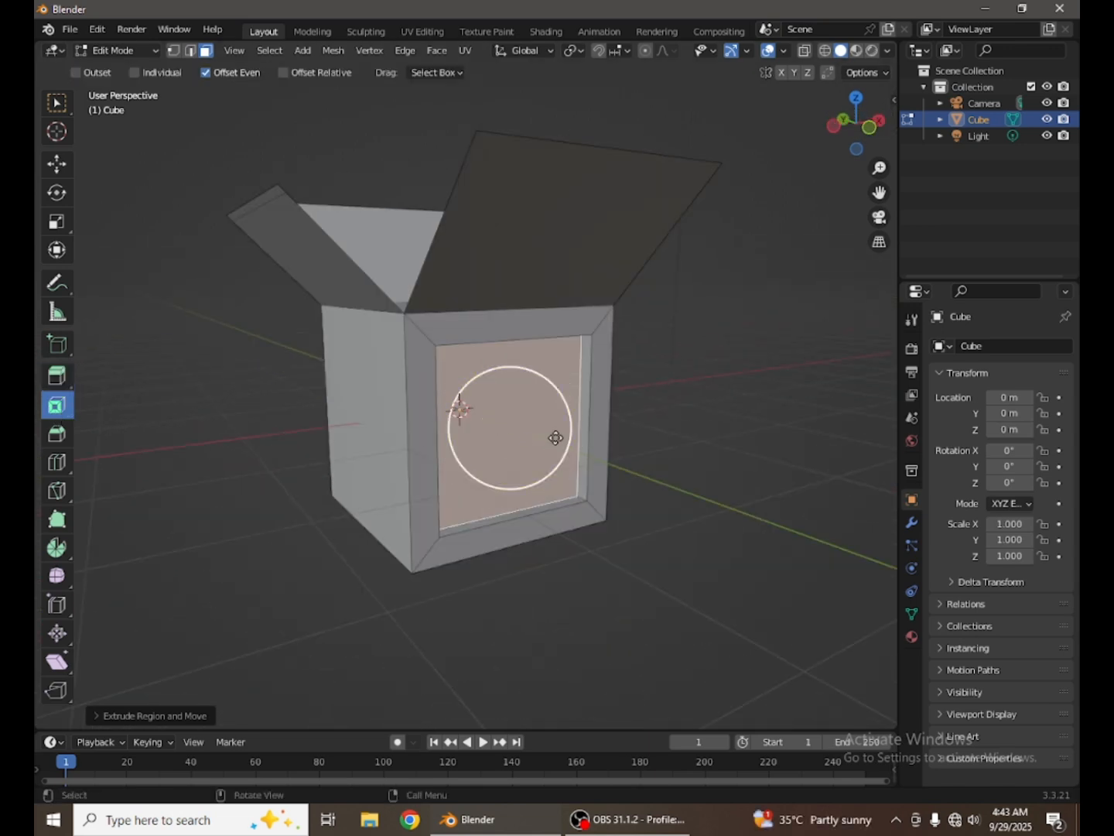
drag(569, 421, 554, 428)
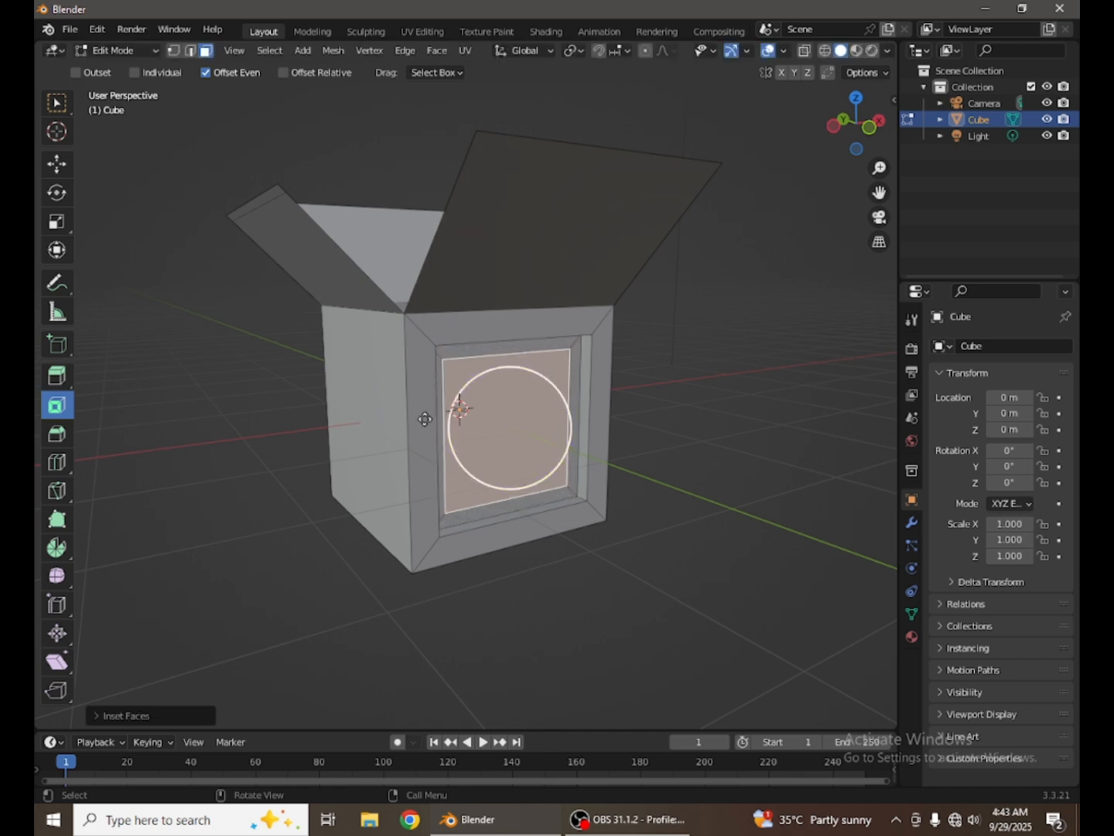
click(57, 380)
drag(538, 445, 517, 442)
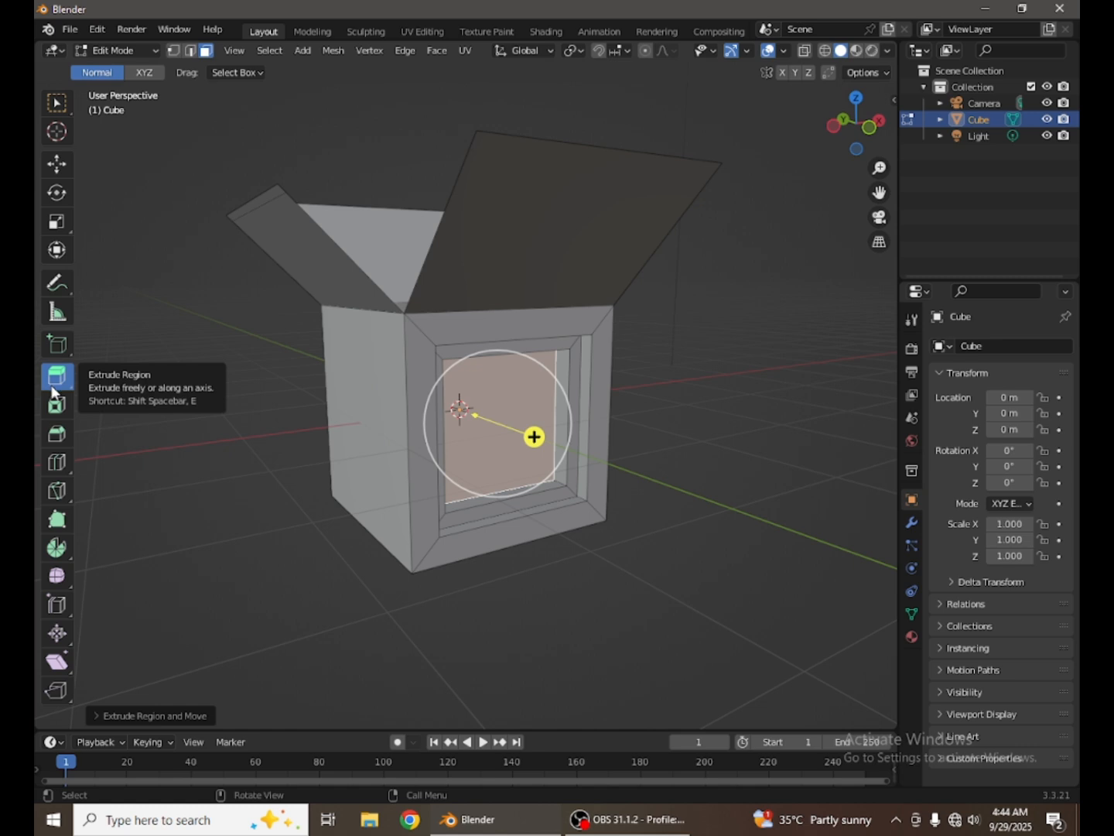
Inspect the stepped recess up close, clear the face selection and activate the Select Box tool
scroll(447, 379, up, 3)
middle_drag(452, 387, 415, 313)
scroll(434, 333, down, 4)
middle_drag(504, 391, 504, 475)
scroll(529, 476, up, 4)
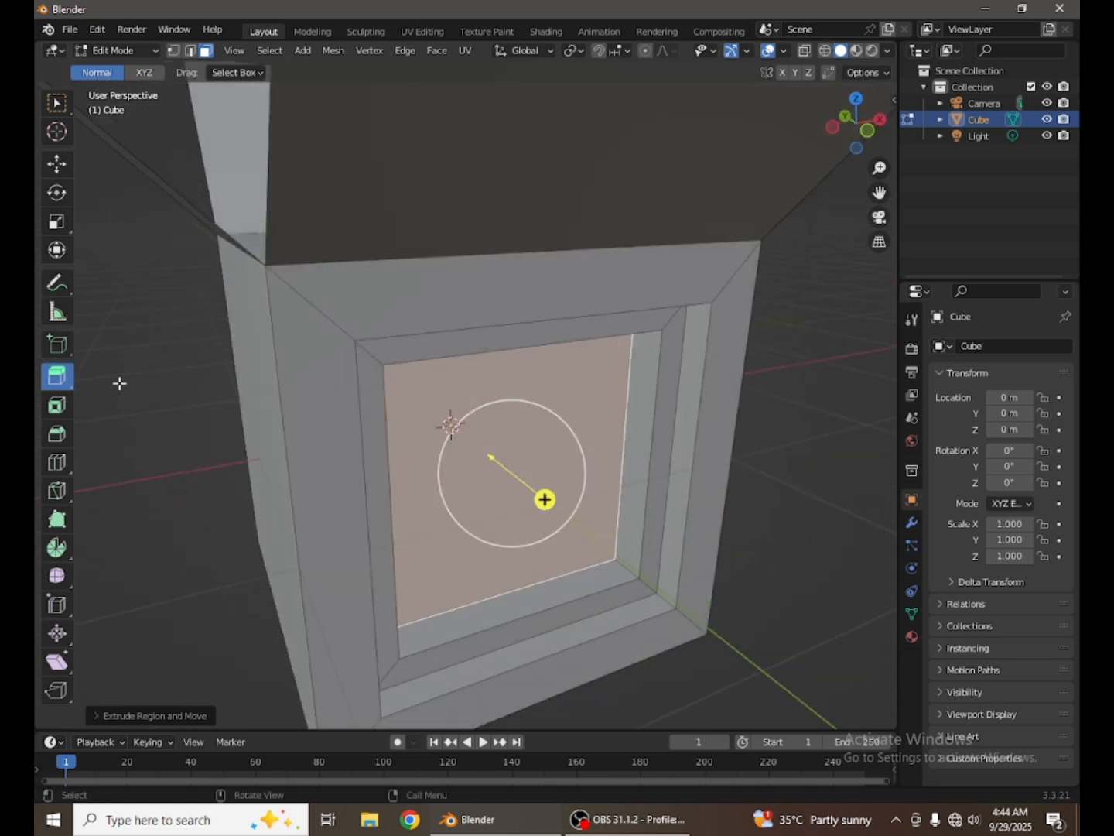
click(112, 380)
click(55, 104)
Select the innermost recessed face and extrude it deep into the box
scroll(518, 442, down, 5)
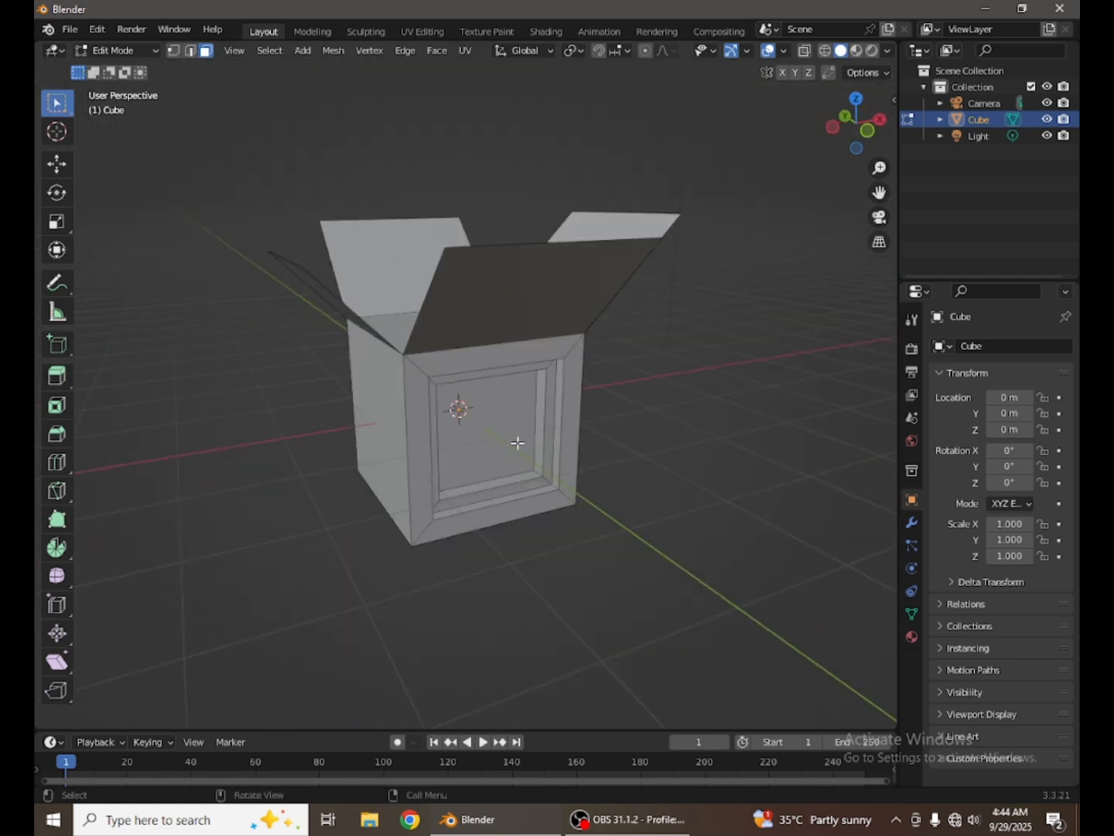
middle_drag(518, 443, 464, 411)
scroll(468, 415, up, 3)
click(468, 416)
scroll(469, 415, up, 3)
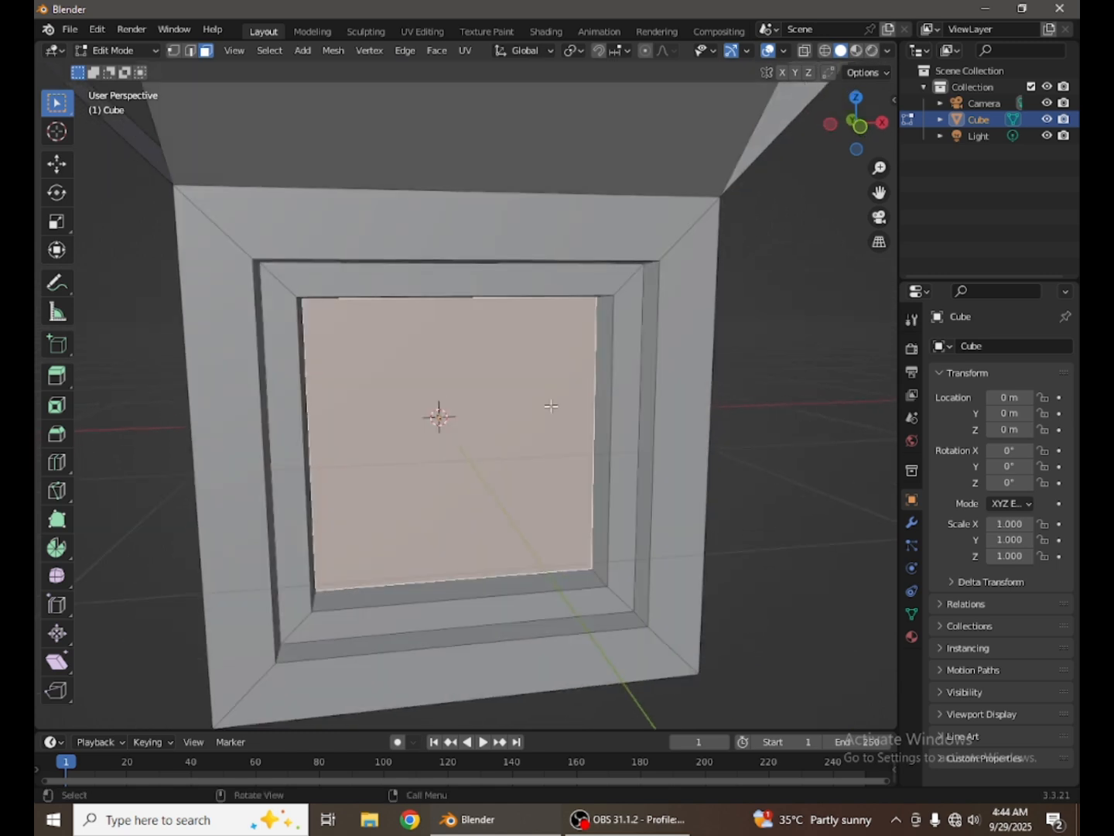
key(e)
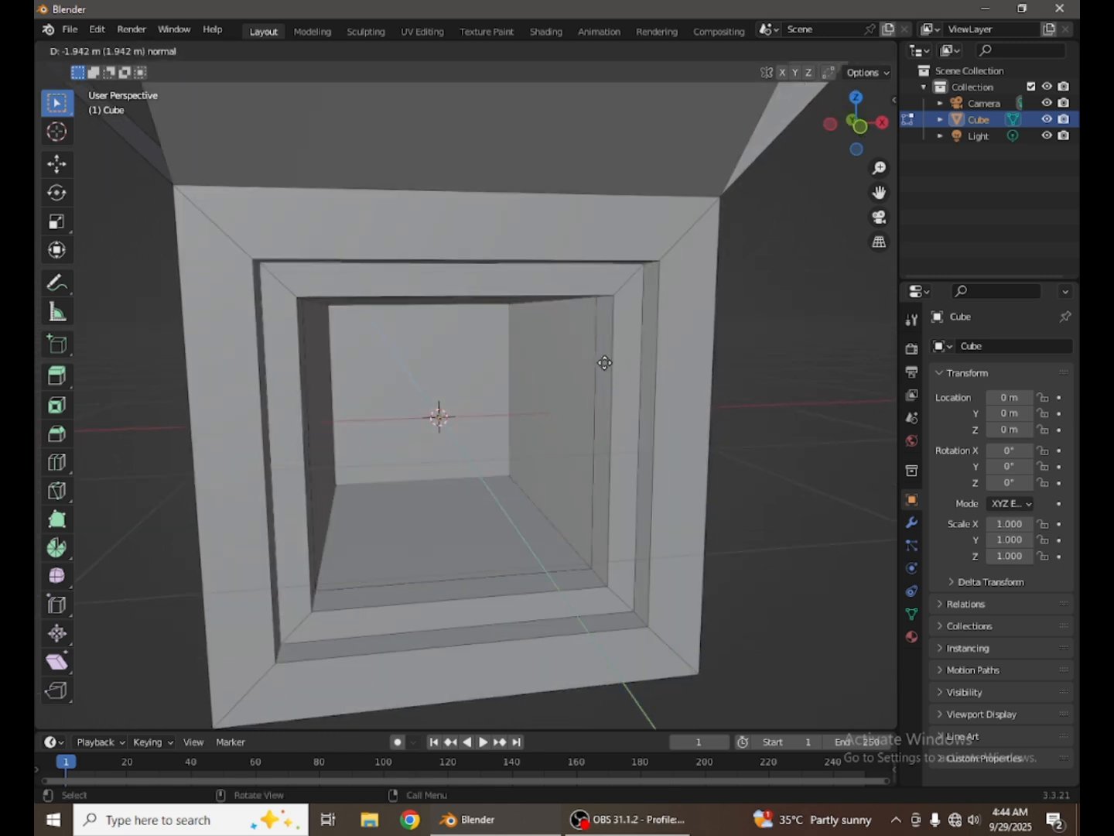
click(658, 384)
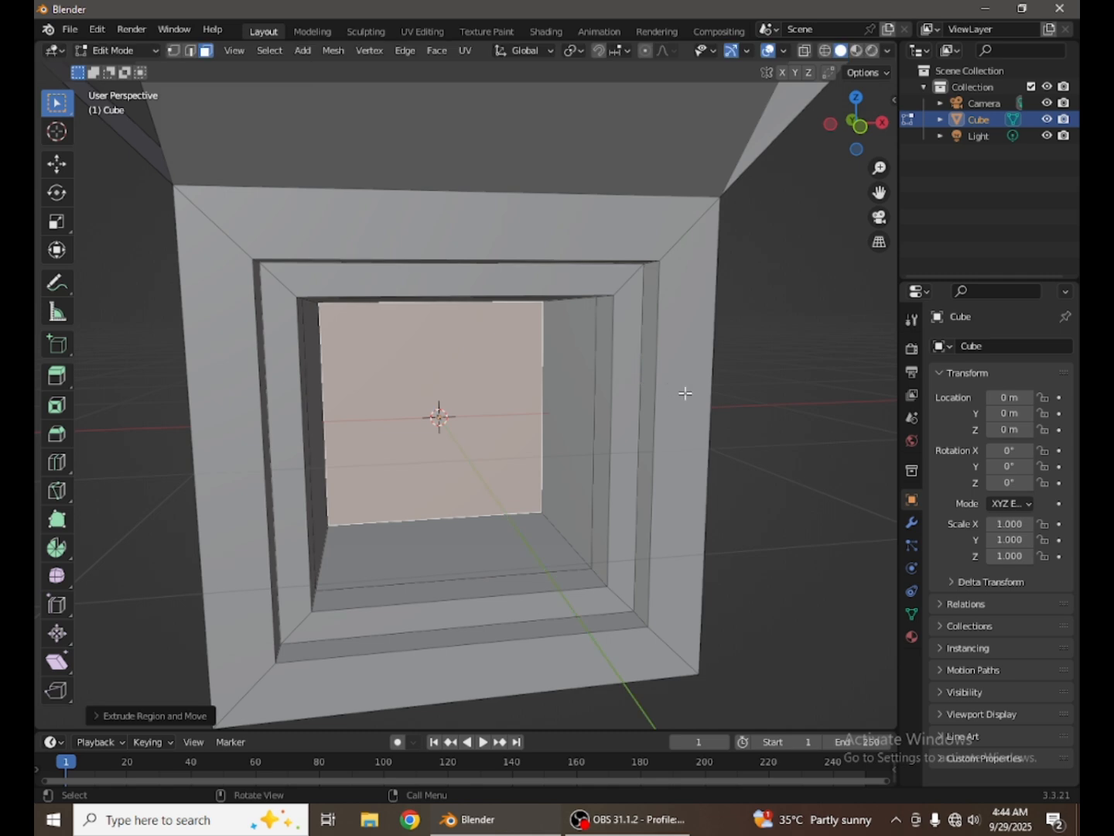
Inset the face at the back of the deep recess and extrude the smaller face further inward
key(i)
click(658, 409)
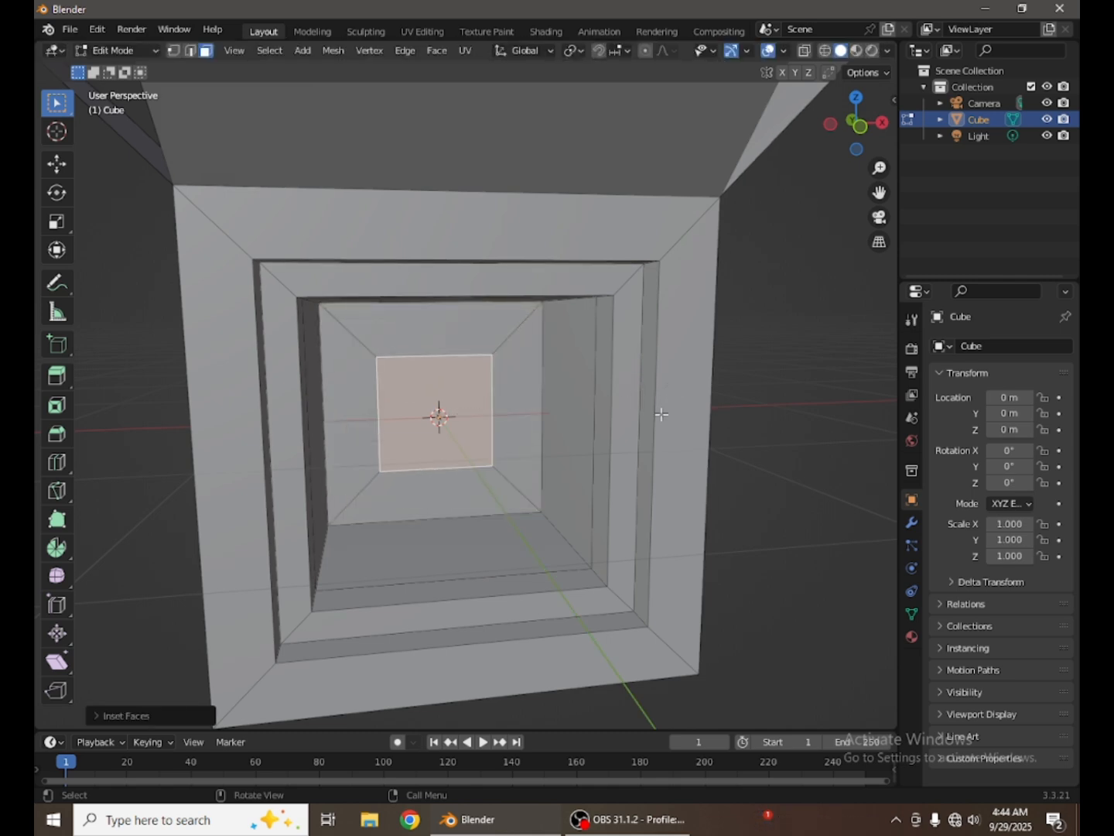
key(e)
click(700, 394)
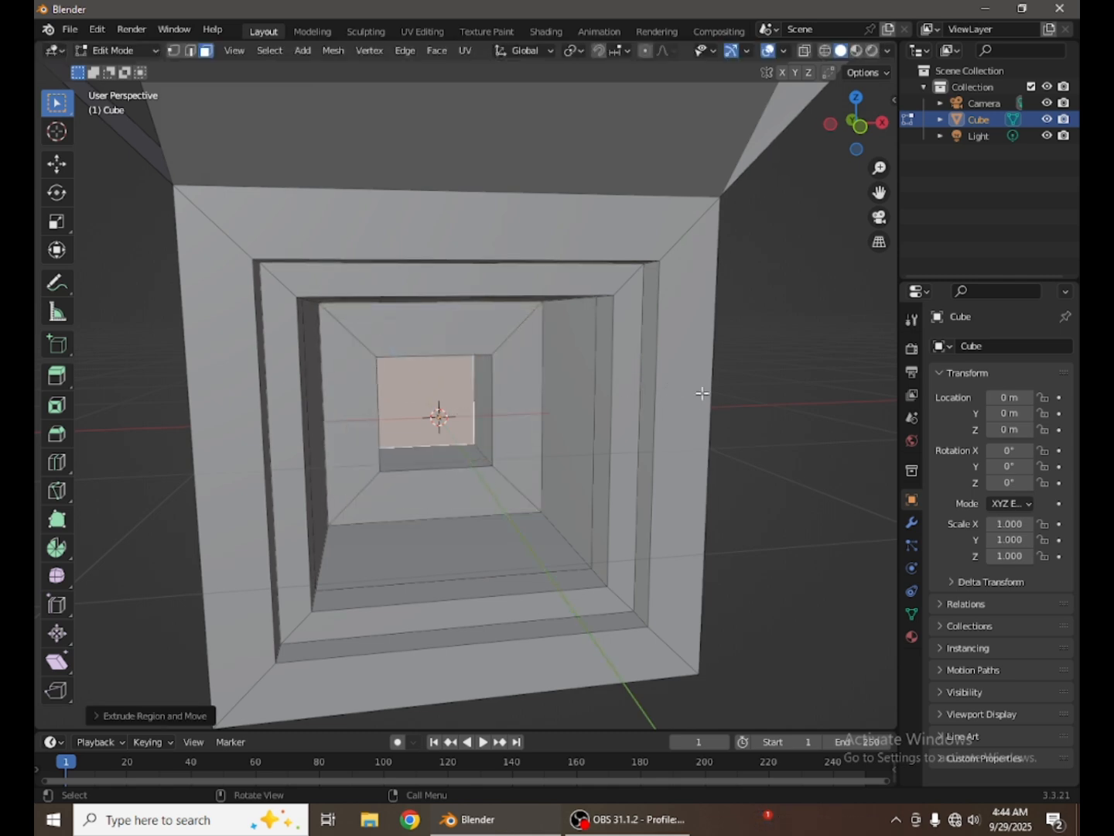
Inset the innermost back face again and extrude it outward as a long square bar through the opening
key(i)
click(670, 404)
key(e)
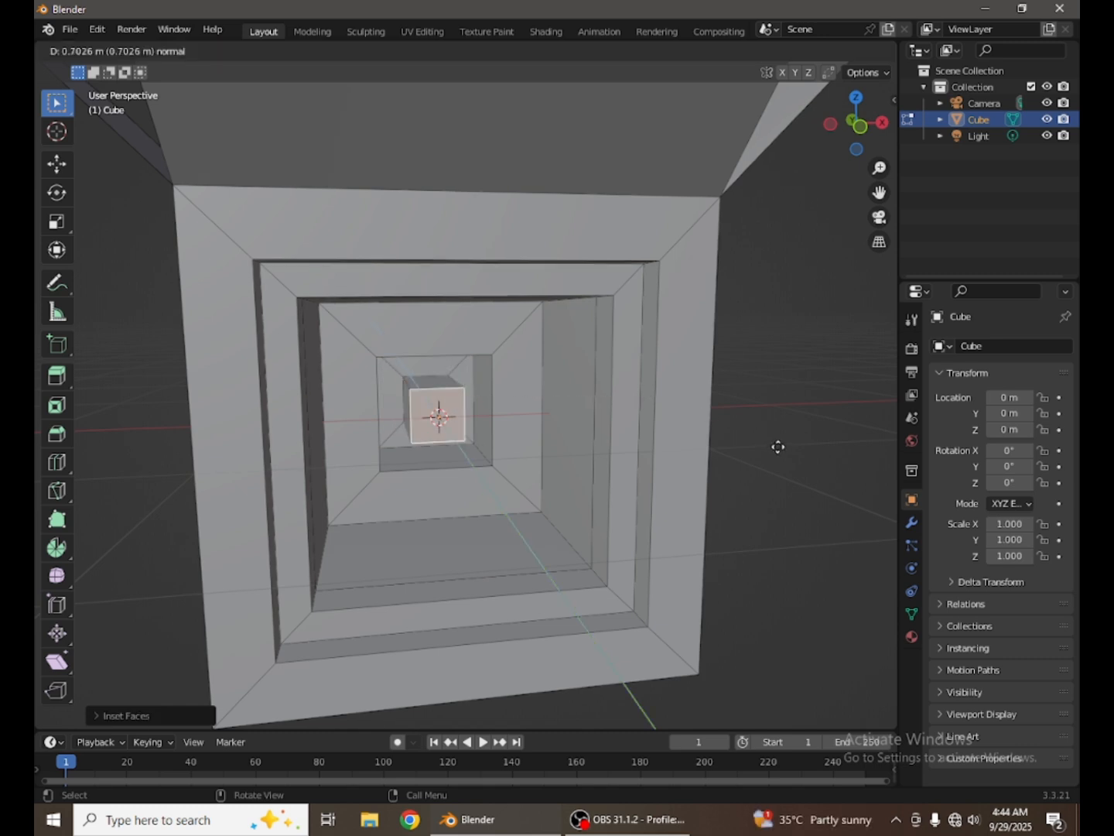
click(808, 456)
Inset the square bar's end face and extrude it inward to hollow the tip
key(i)
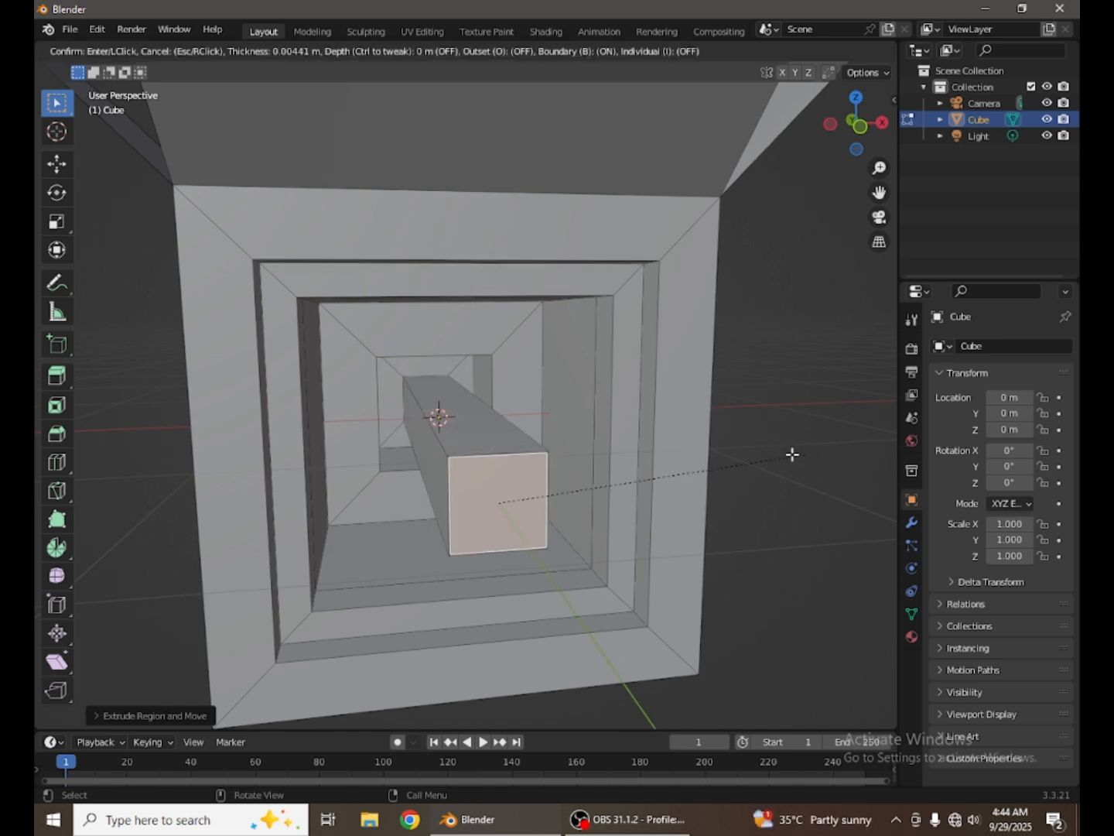
click(788, 456)
key(e)
click(820, 450)
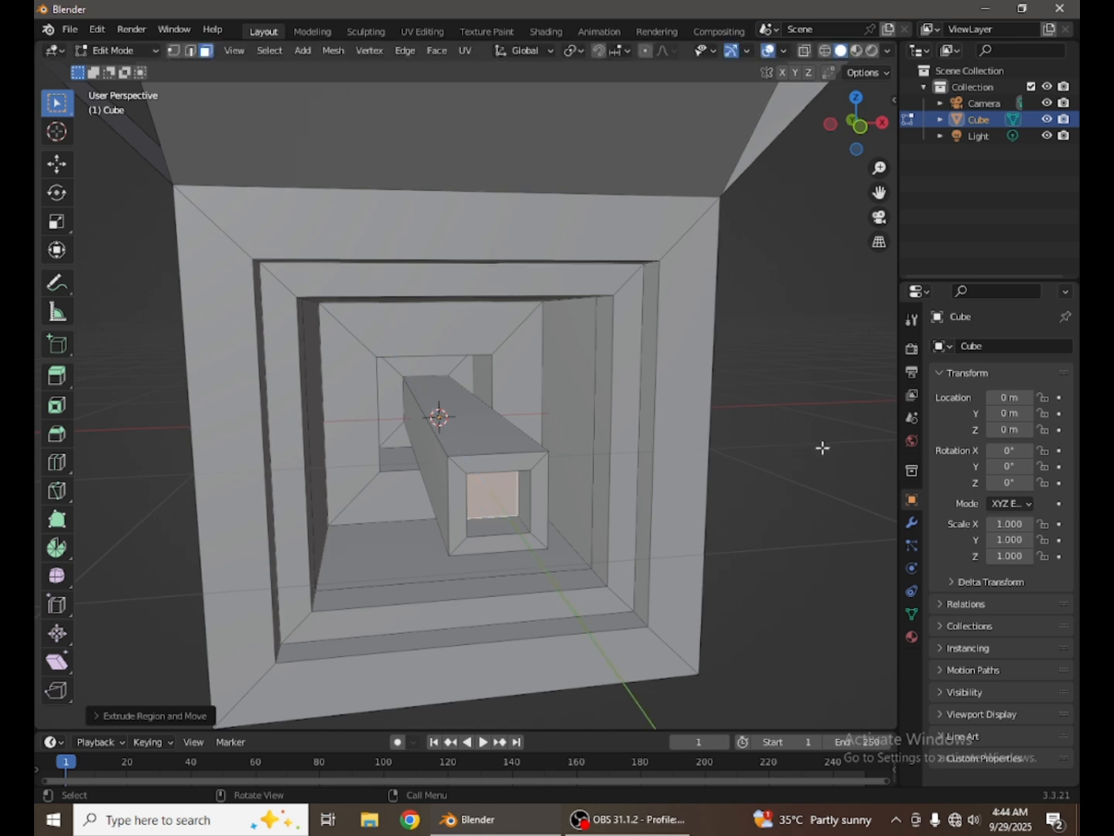
Inset the face inside the bar's hollow tip, extrude it along its normal and inspect the shape from several sides
key(i)
click(801, 449)
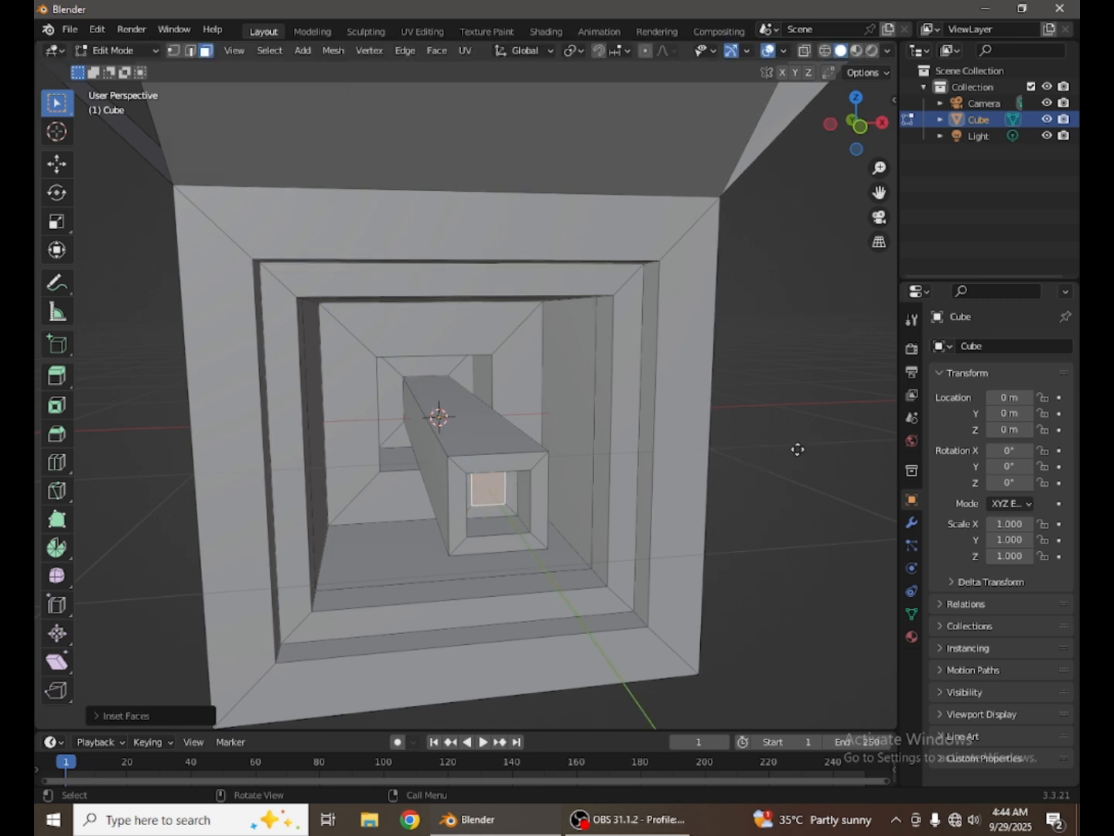
key(e)
click(781, 454)
scroll(453, 470, down, 5)
middle_drag(452, 471, 635, 489)
click(631, 495)
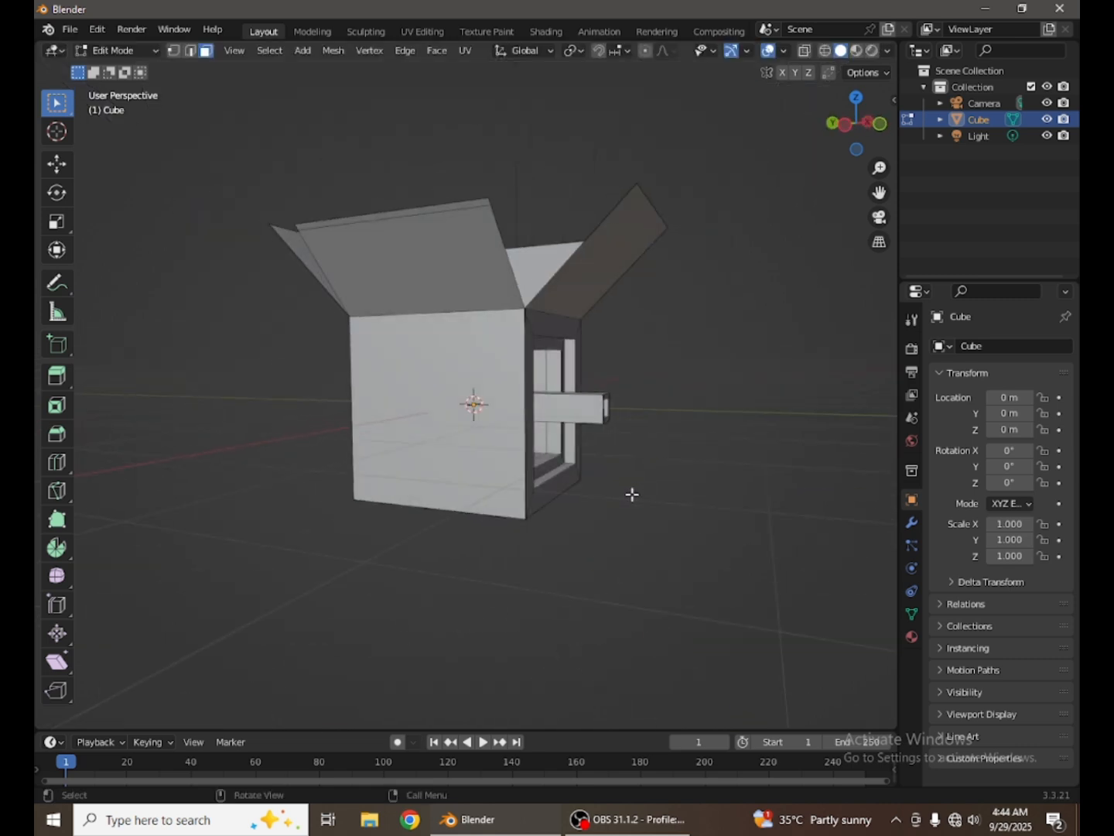
scroll(625, 495, down, 4)
middle_drag(559, 492, 500, 491)
scroll(557, 490, up, 5)
Undo all insets and extrusions on the front wall, going back to the plain selected wall face
key(ctrl)
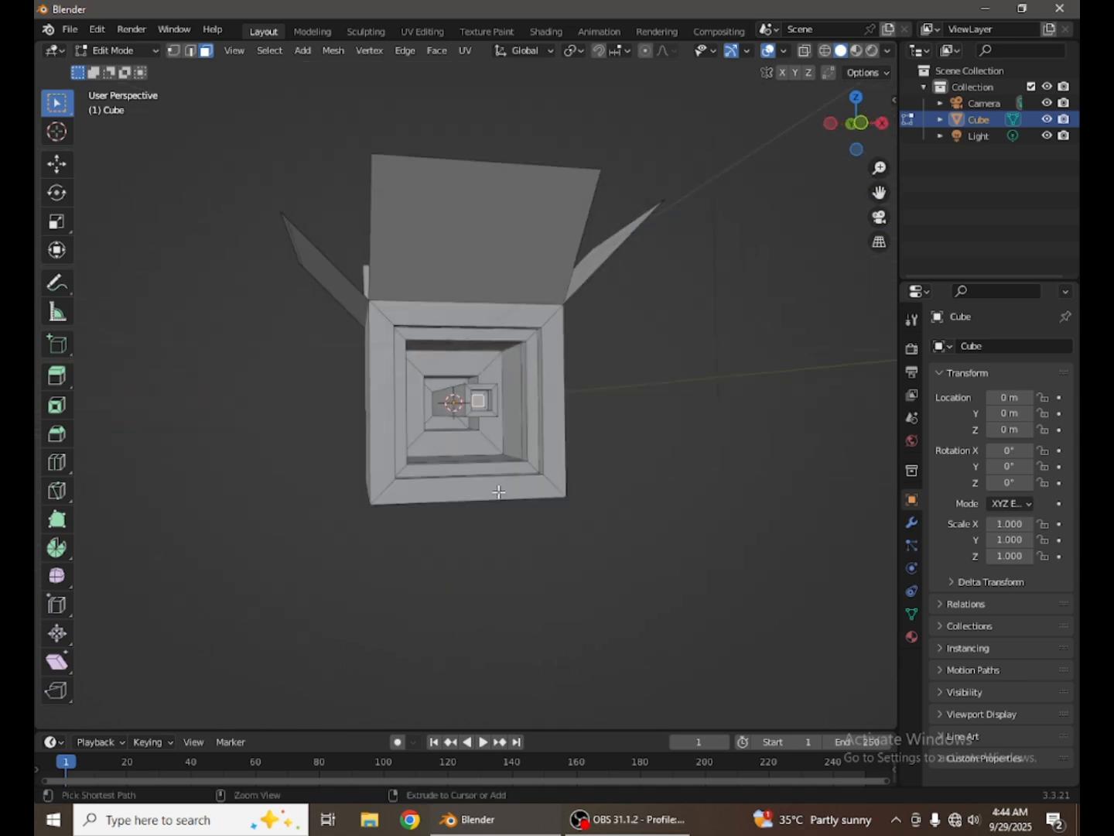
key(ctrl+KP_Add)
key(ctrl+KP_Add)
key(ctrl+KP_Add)
key(ctrl+KP_Add)
key(ctrl+KP_Add)
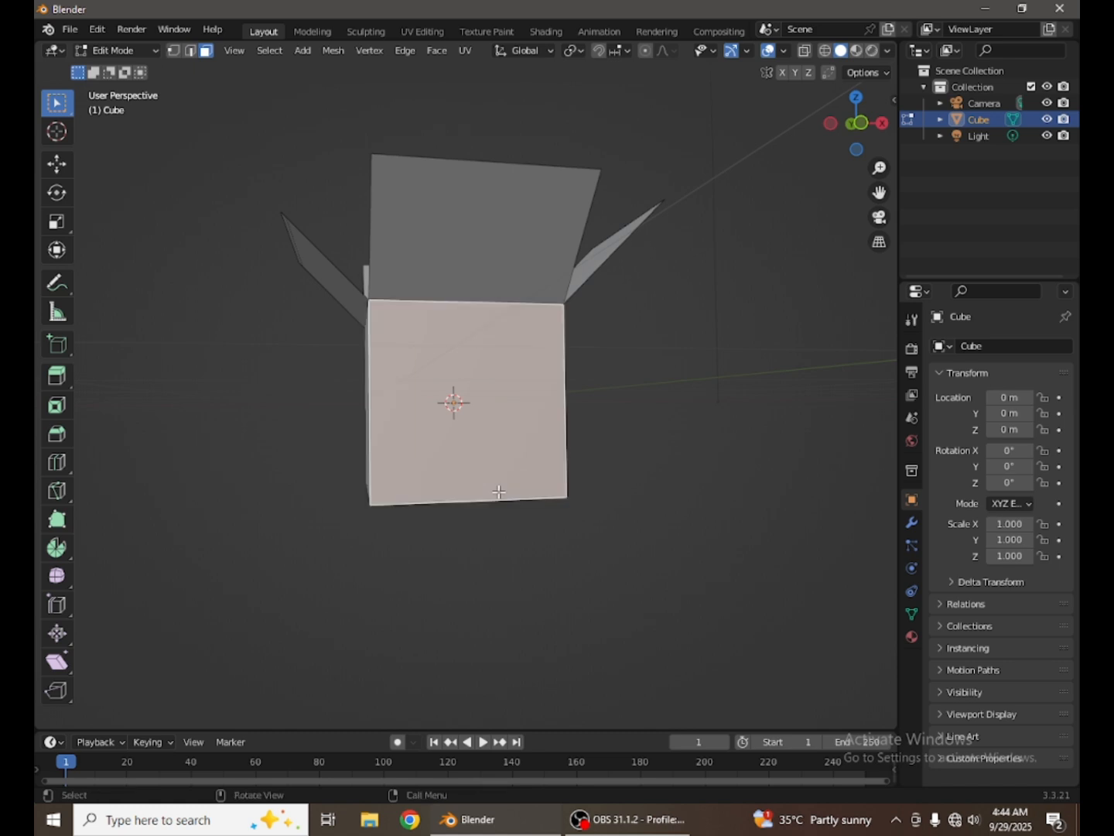
Activate the Bevel tool and switch to edge selection and back to face selection with the wall face selected
middle_drag(191, 383, 312, 436)
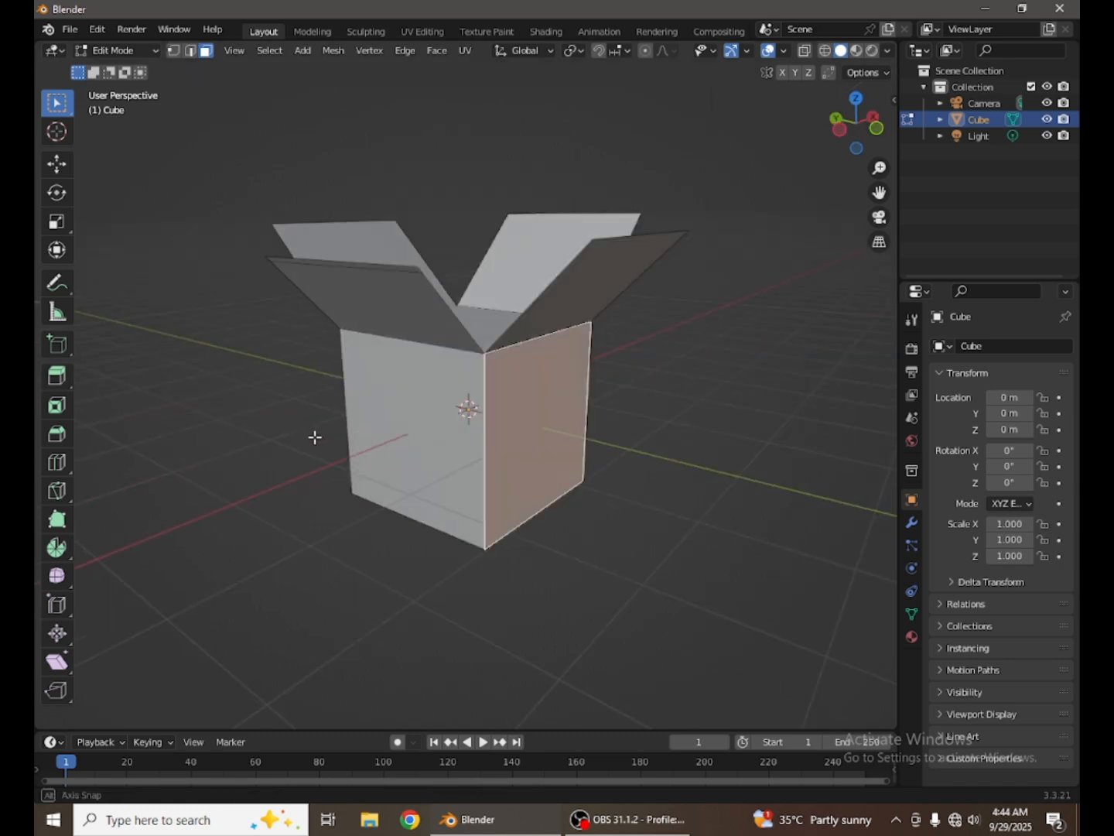
click(57, 435)
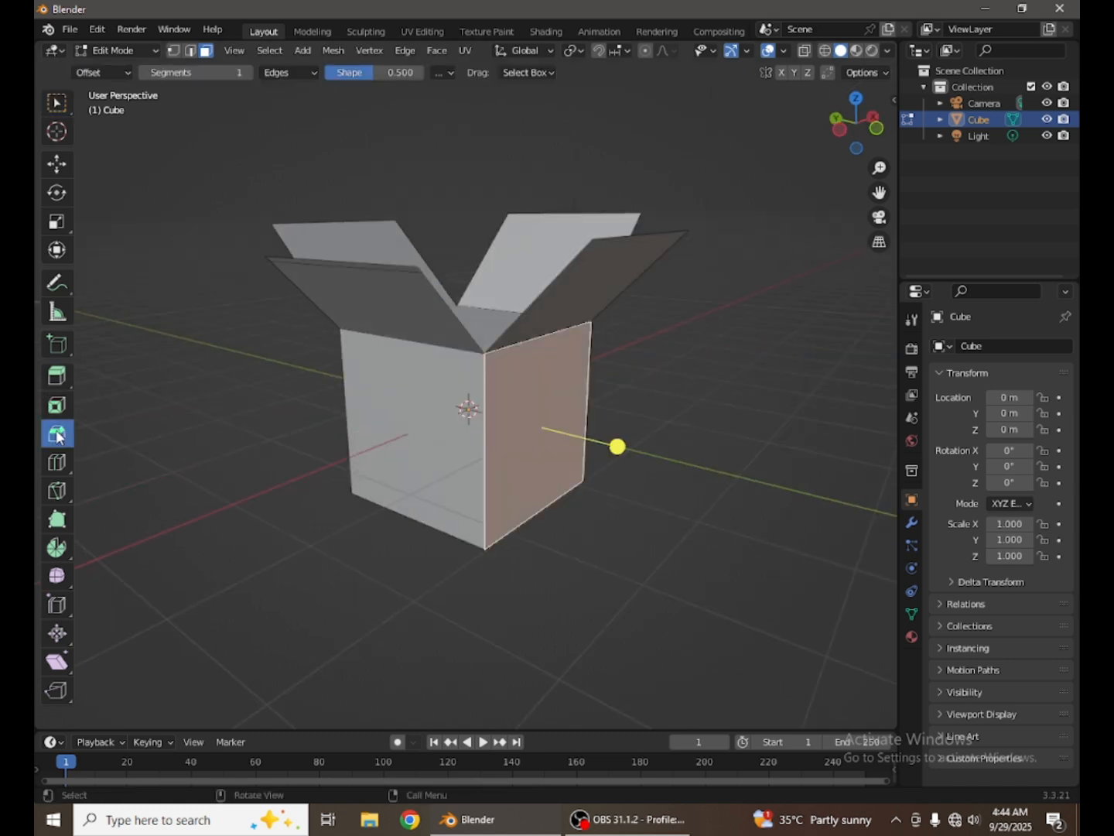
key(KP_1)
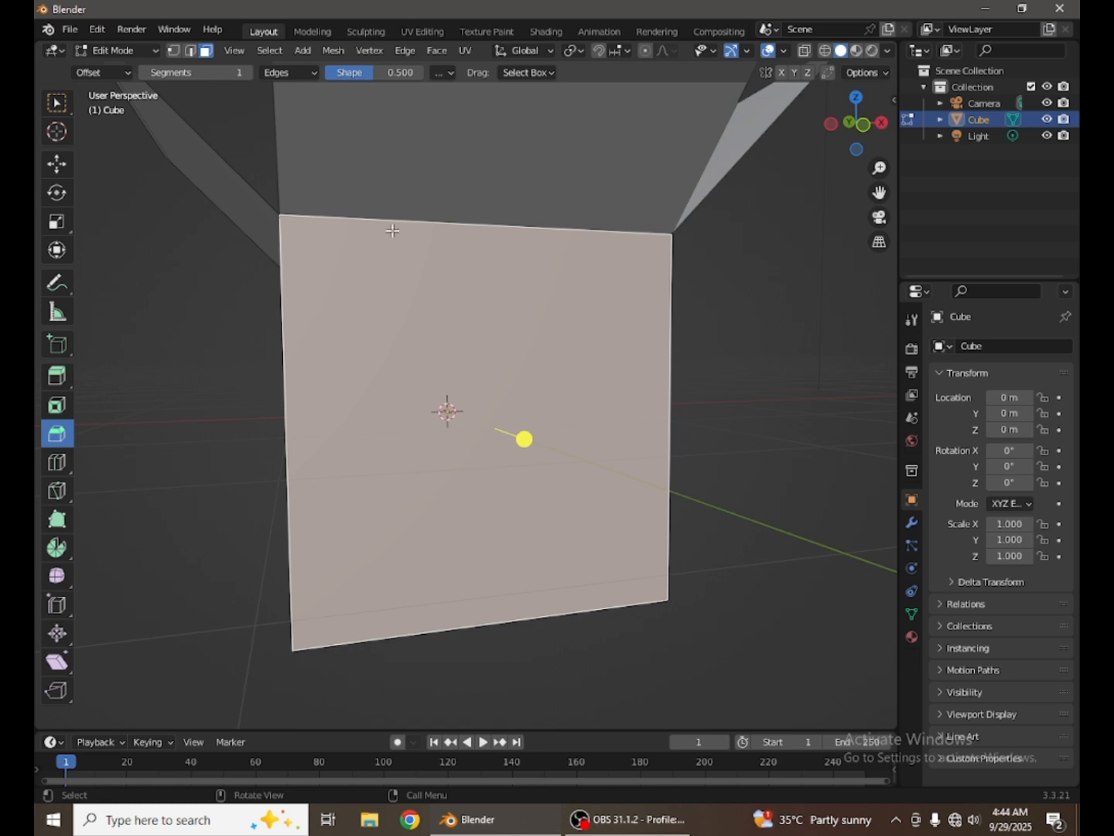
click(190, 52)
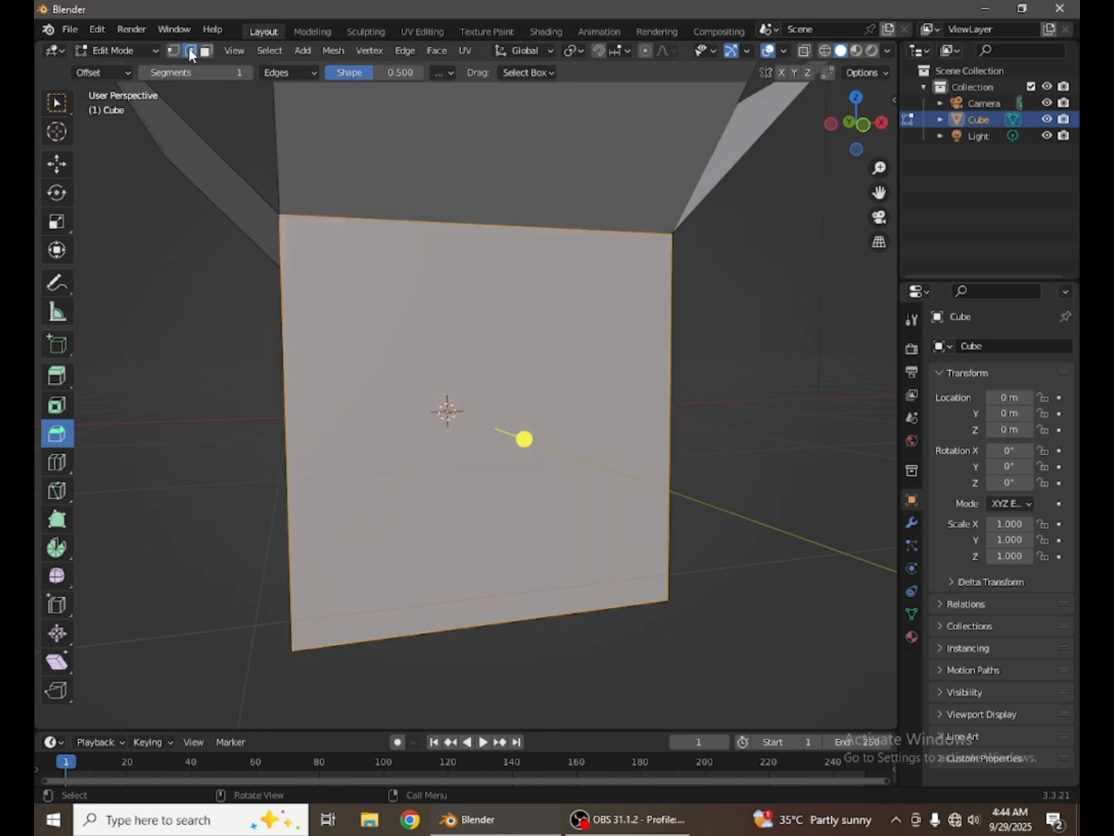
click(205, 52)
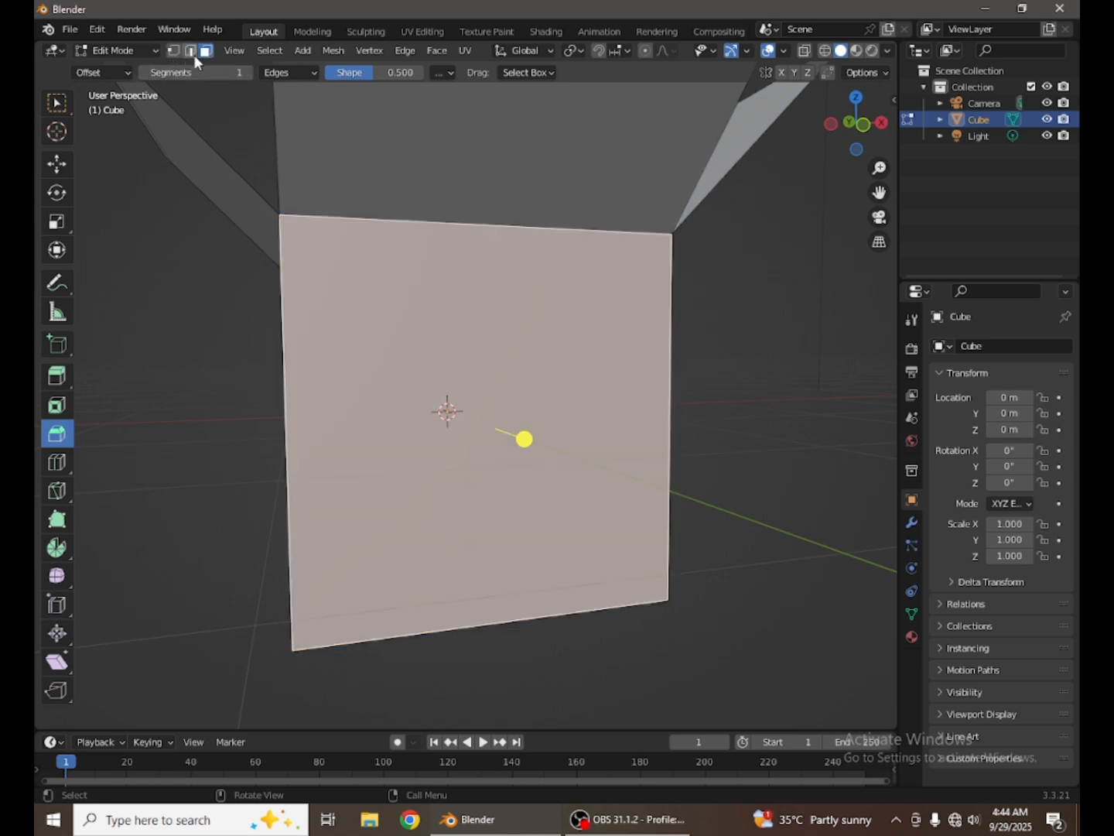
Bevel the edges around the selected wall face about 0.69 m wide with one segment
middle_drag(539, 325, 505, 317)
scroll(451, 315, down, 7)
scroll(401, 315, up, 4)
scroll(372, 405, down, 4)
middle_drag(372, 405, 463, 444)
scroll(457, 404, up, 5)
scroll(463, 443, up, 3)
middle_drag(577, 435, 403, 421)
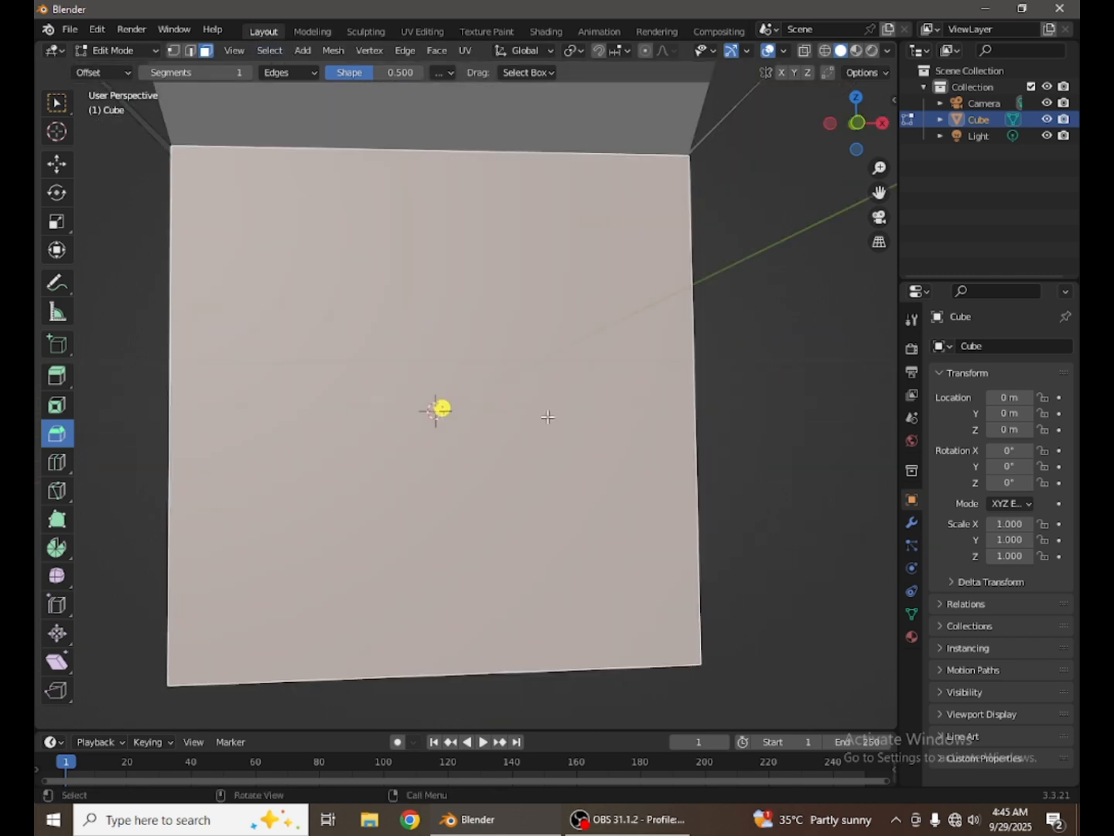
scroll(548, 417, down, 3)
middle_drag(559, 419, 610, 425)
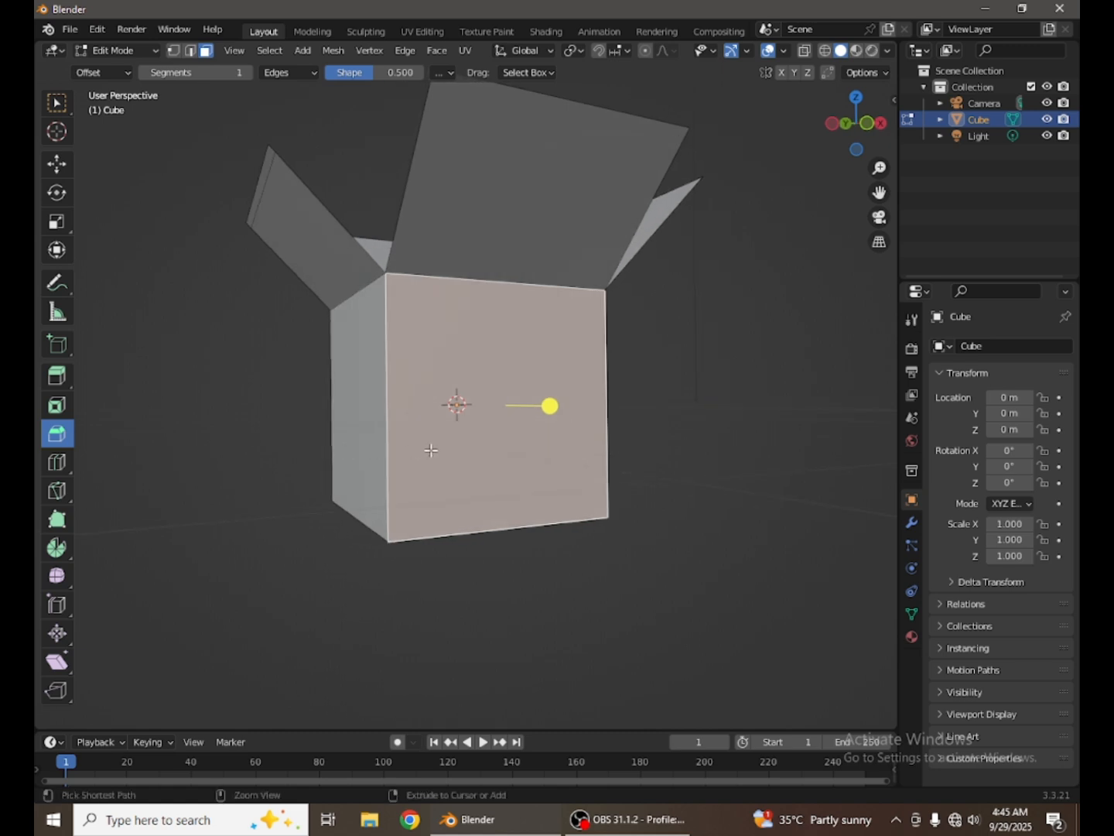
key(ctrl+b)
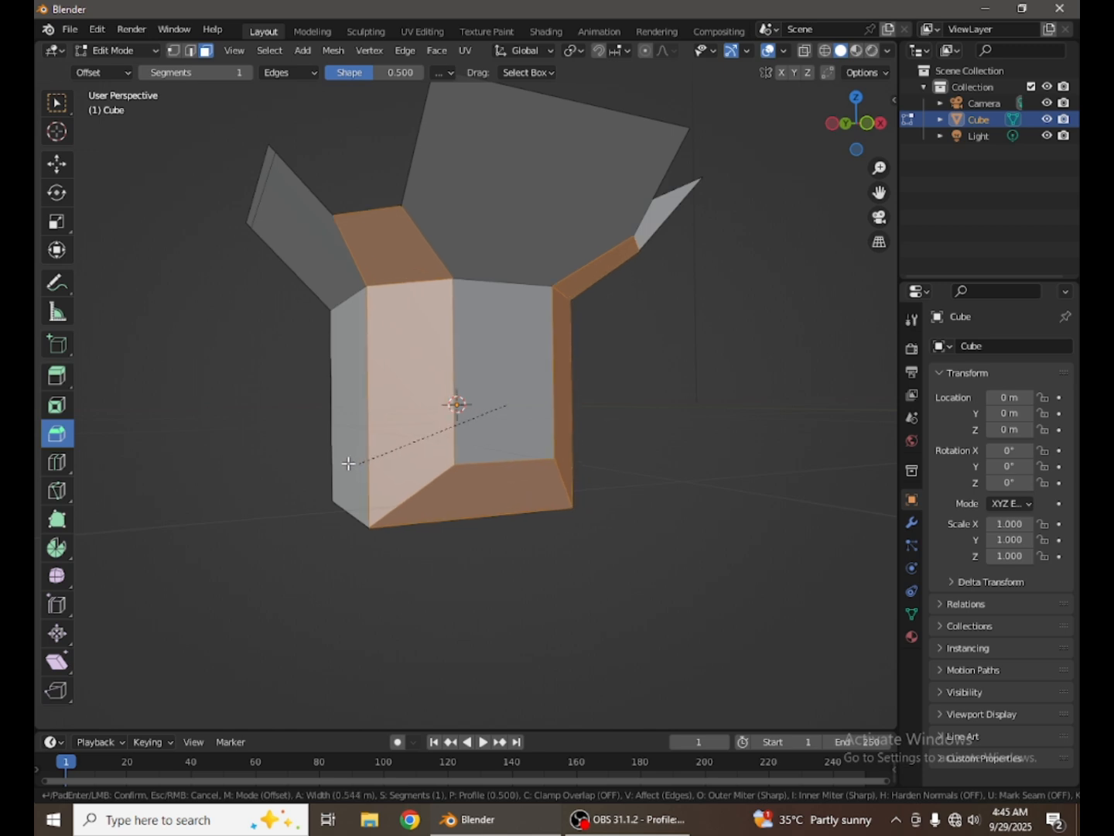
scroll(340, 463, up, 1)
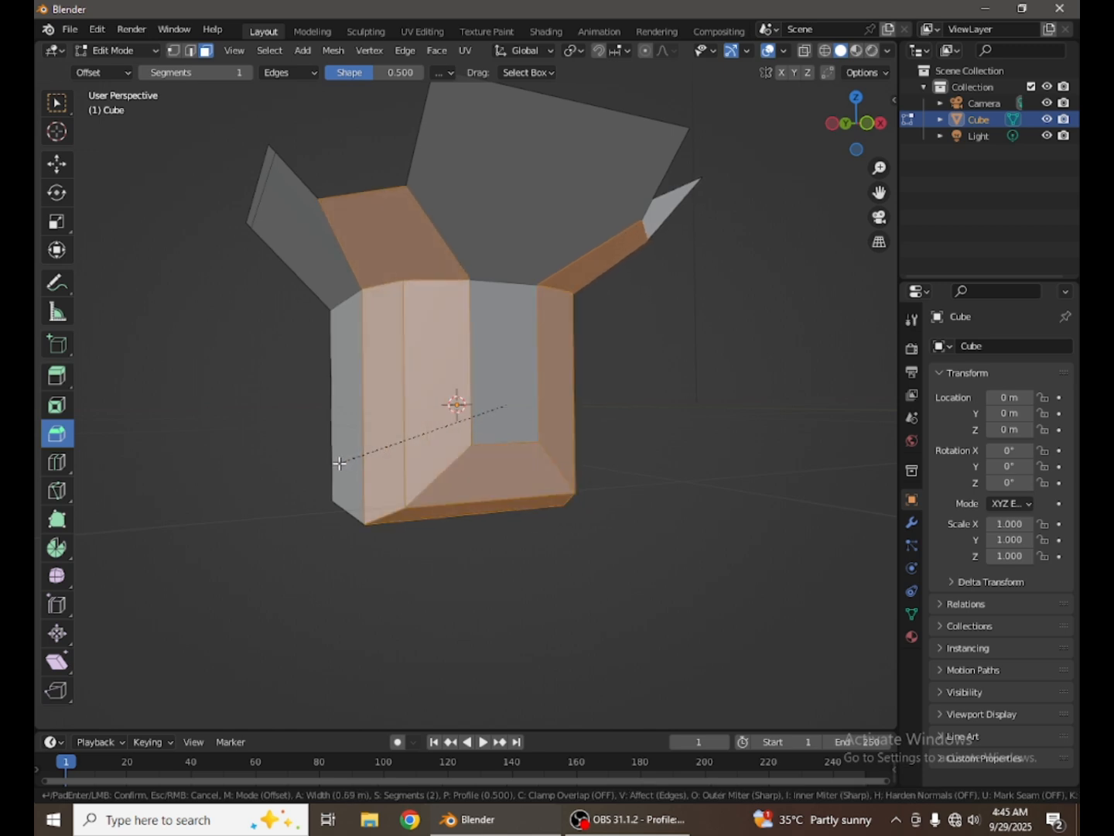
scroll(339, 463, down, 1)
click(339, 463)
Switch to Object Mode and examine the bevelled wall and cut flaps from several sides
scroll(339, 463, down, 4)
middle_drag(338, 464, 365, 447)
scroll(541, 473, down, 3)
key(Tab)
scroll(401, 468, up, 4)
click(711, 343)
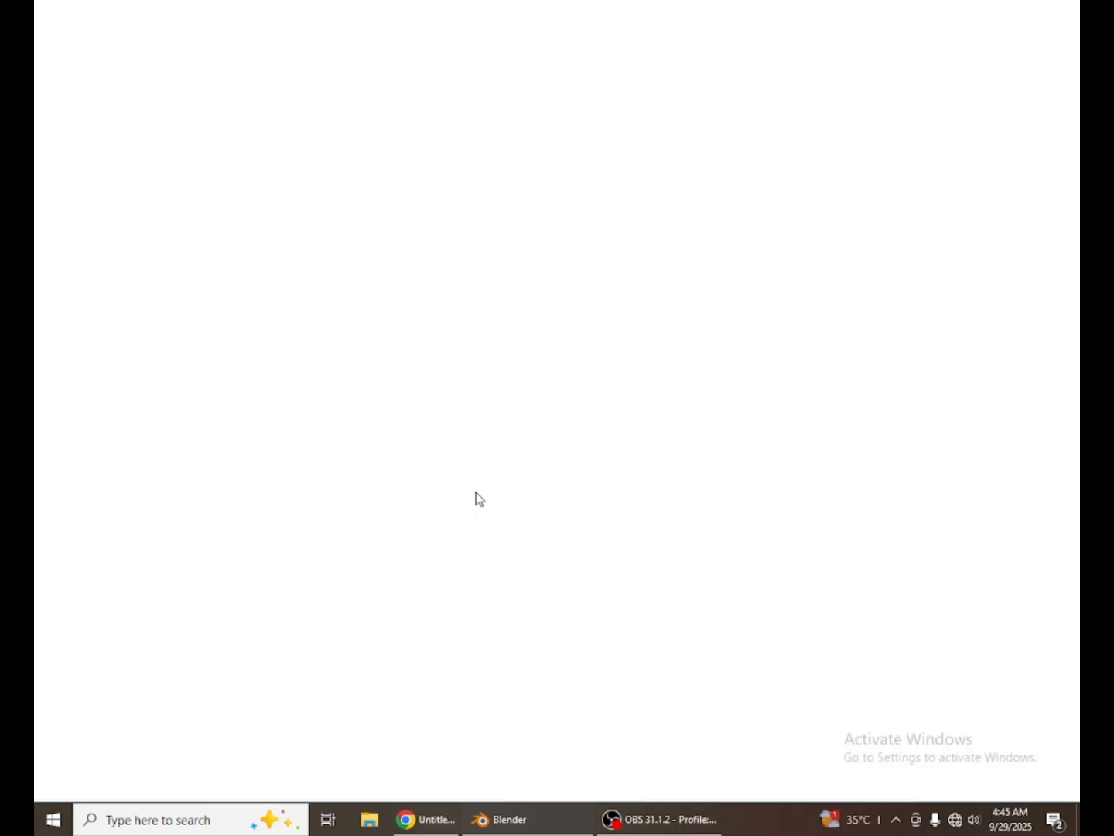
click(1062, 12)
scroll(360, 492, up, 3)
middle_drag(360, 492, 528, 488)
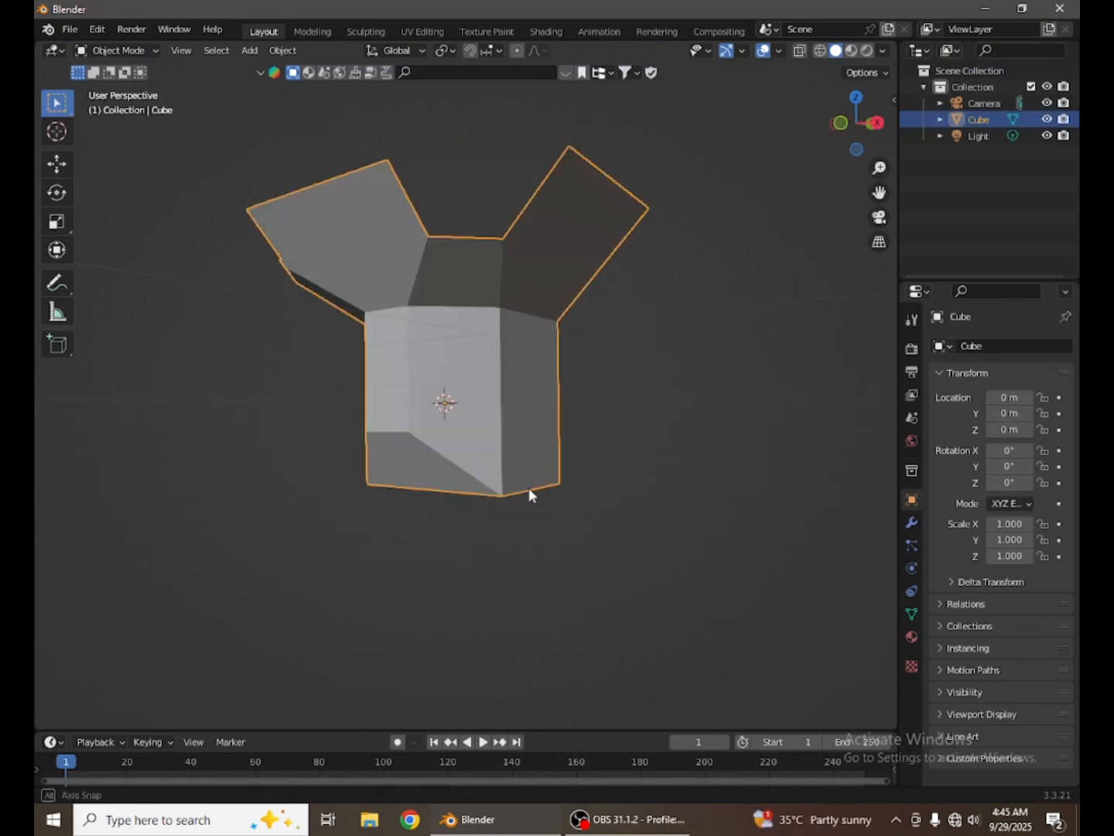
scroll(352, 502, down, 5)
middle_drag(353, 502, 480, 518)
scroll(537, 450, up, 4)
Return to Edit Mode and examine the bevelled wall's faces up close and from several angles
key(Tab)
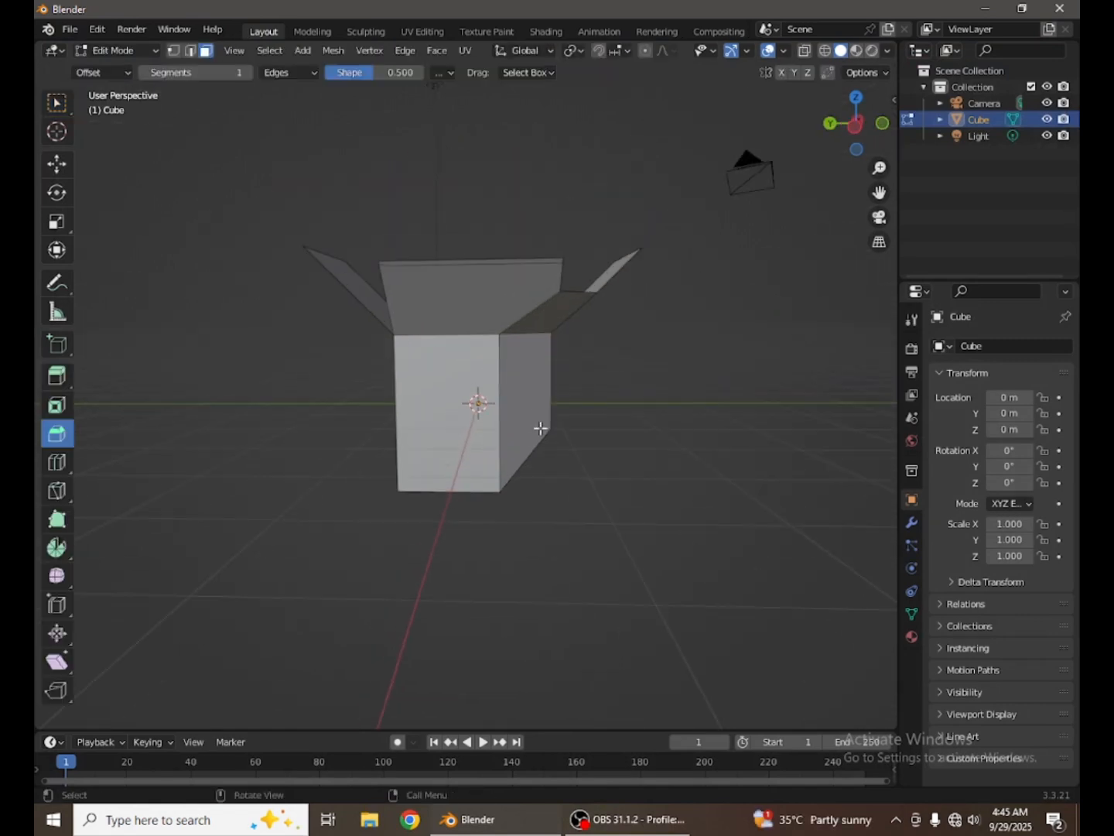
middle_drag(539, 428, 289, 471)
scroll(486, 430, up, 2)
scroll(445, 405, up, 3)
scroll(491, 393, down, 3)
scroll(289, 469, up, 3)
scroll(289, 470, down, 5)
middle_drag(410, 456, 603, 478)
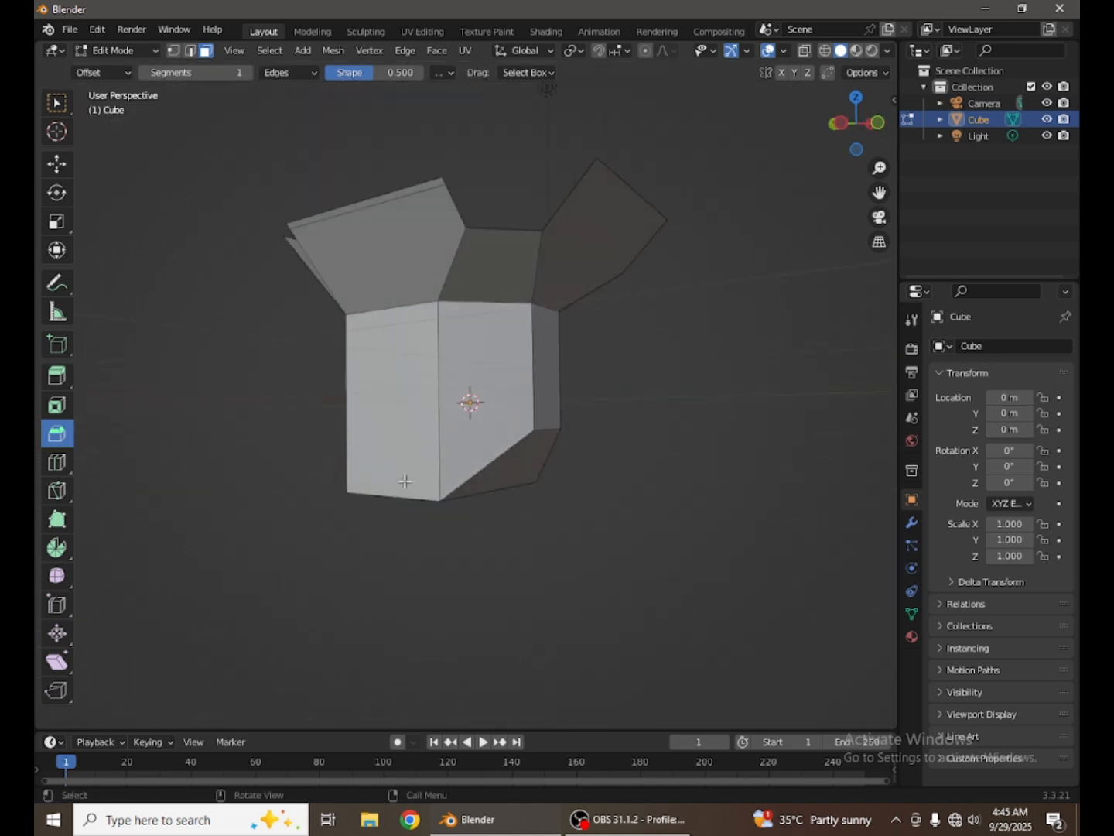
scroll(461, 456, down, 4)
middle_drag(461, 456, 368, 500)
scroll(504, 422, up, 2)
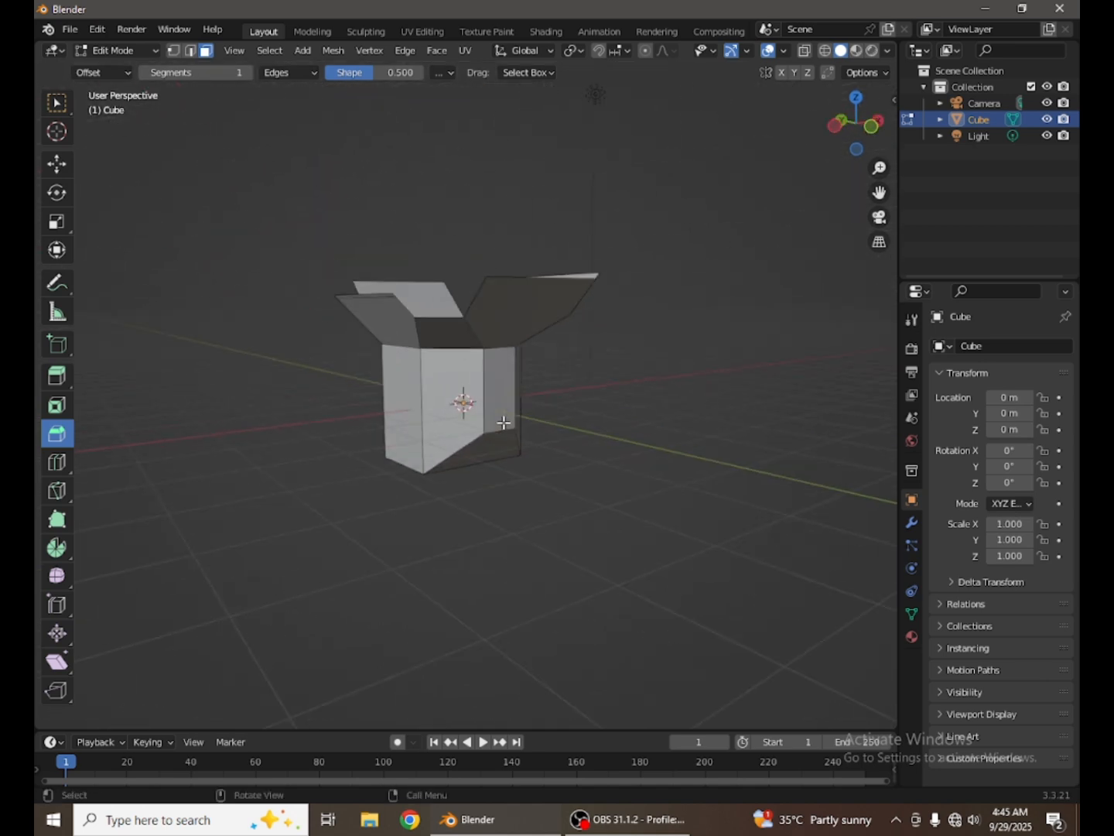
scroll(504, 422, up, 2)
middle_drag(504, 421, 547, 409)
Undo the wall bevel, going back to the plain selected wall face, and return to the Select Box tool
key(ctrl+z)
key(ctrl+z)
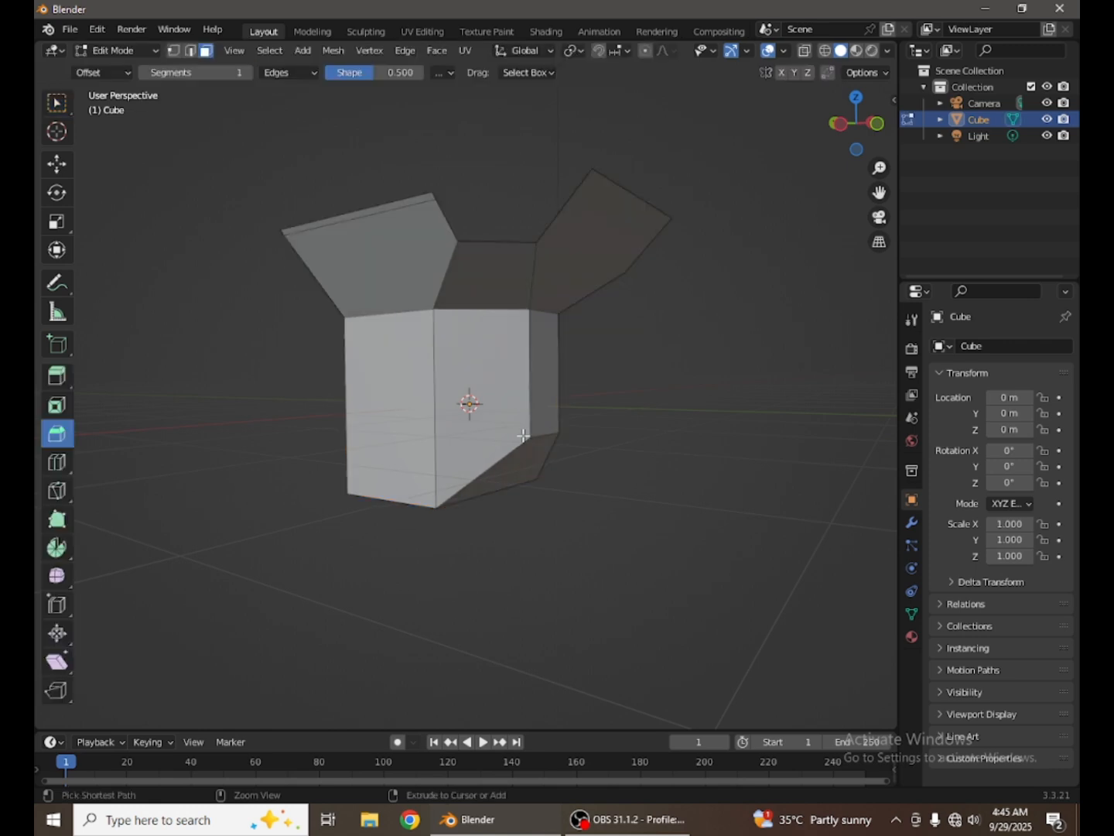
key(ctrl+z)
key(ctrl+z)
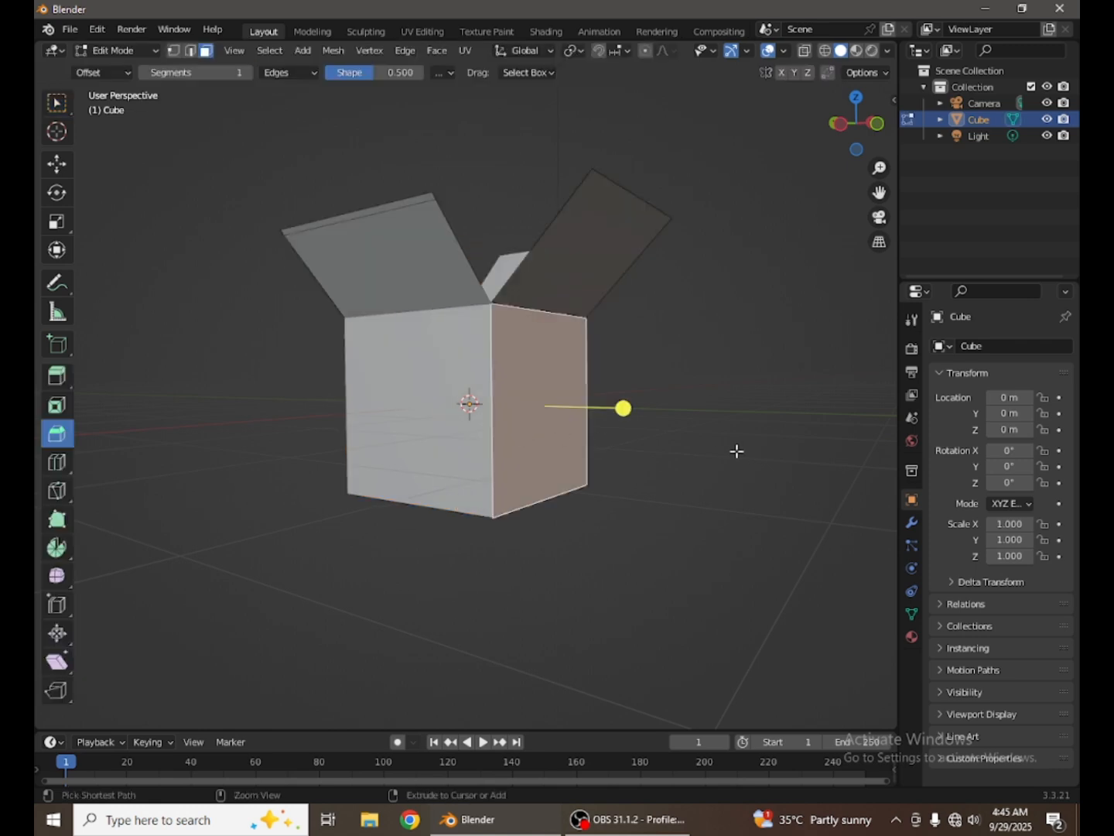
click(54, 102)
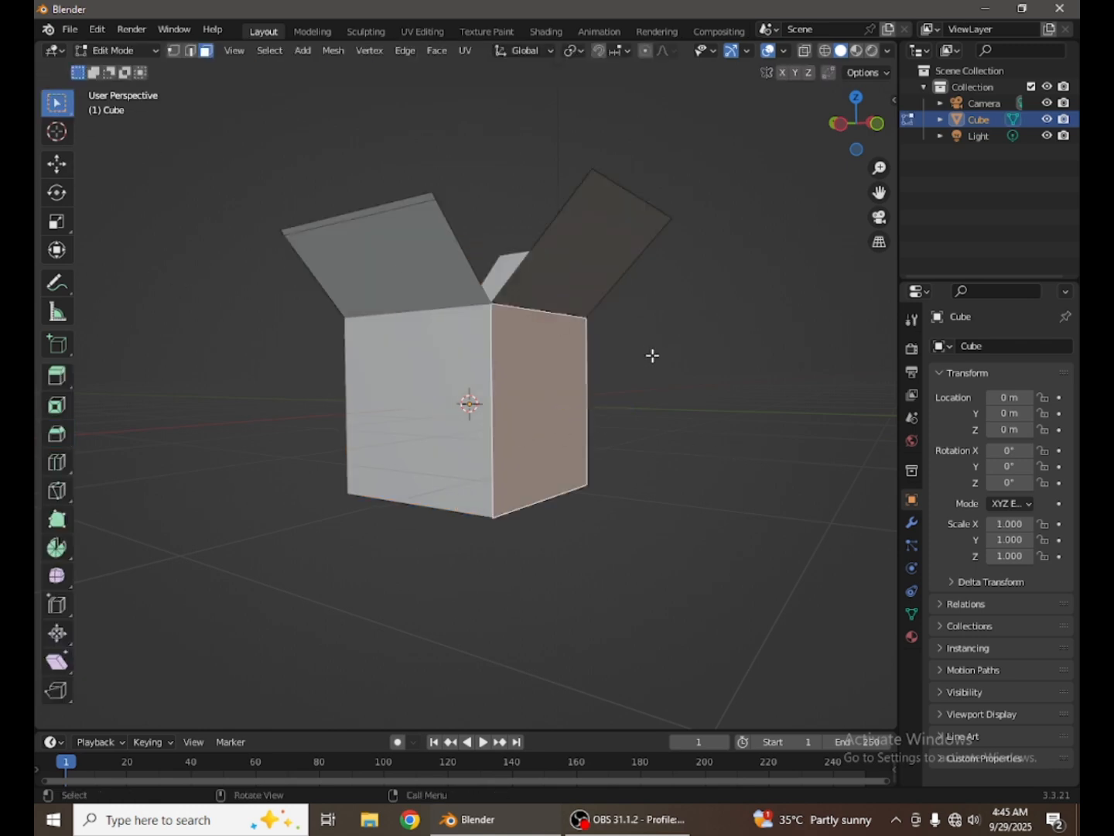
Bevel the wall face's edges about 0.18 m wide with 11 segments and inspect the rounded edges
key(ctrl+b)
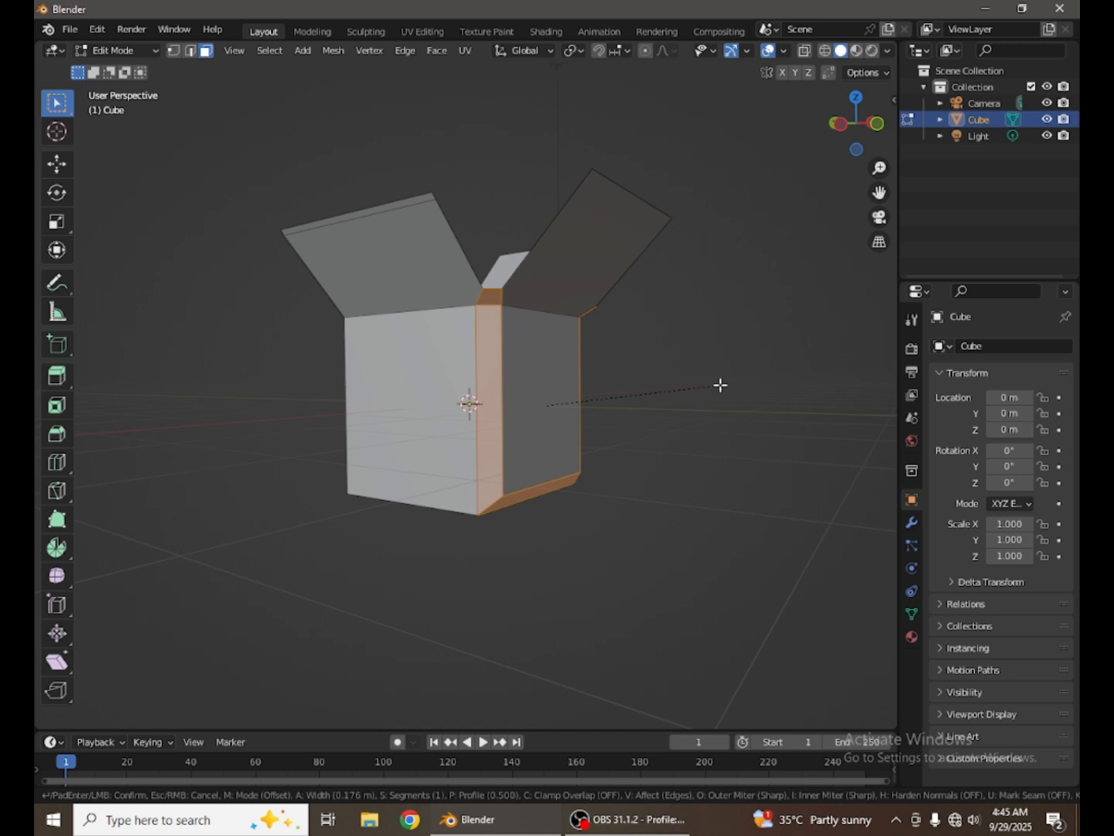
click(704, 394)
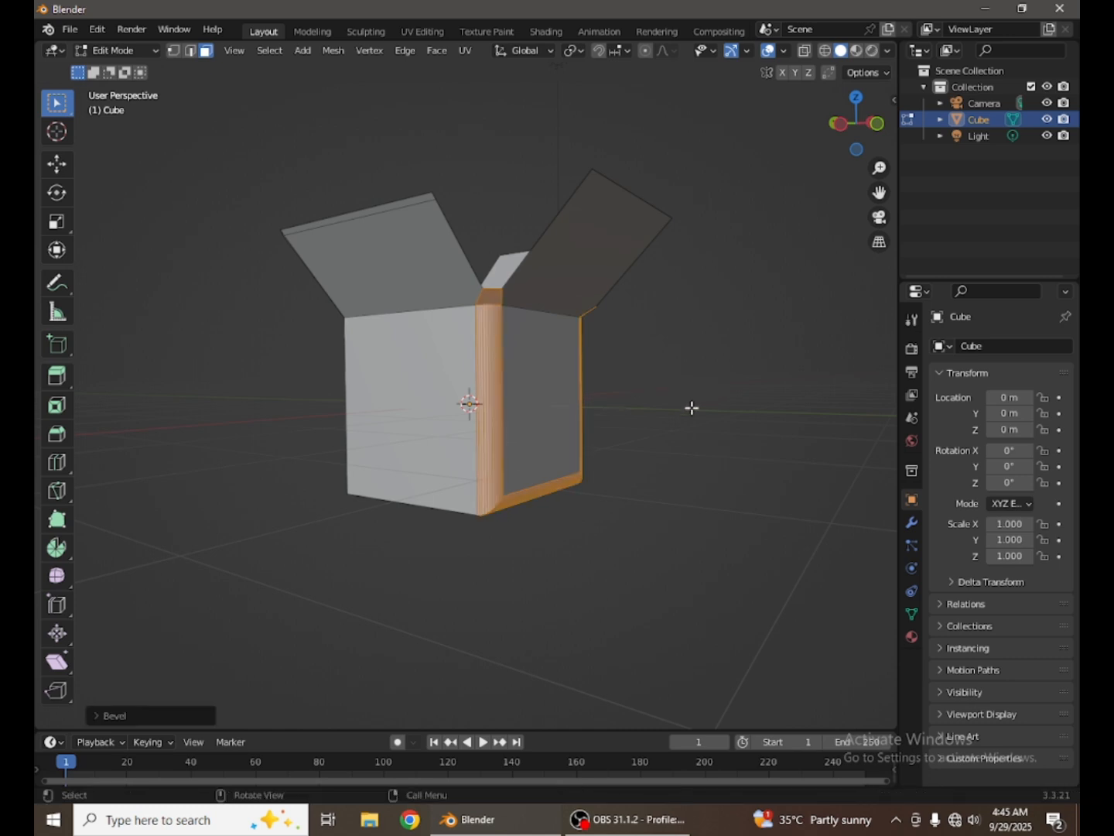
middle_drag(691, 406, 515, 441)
scroll(515, 440, up, 5)
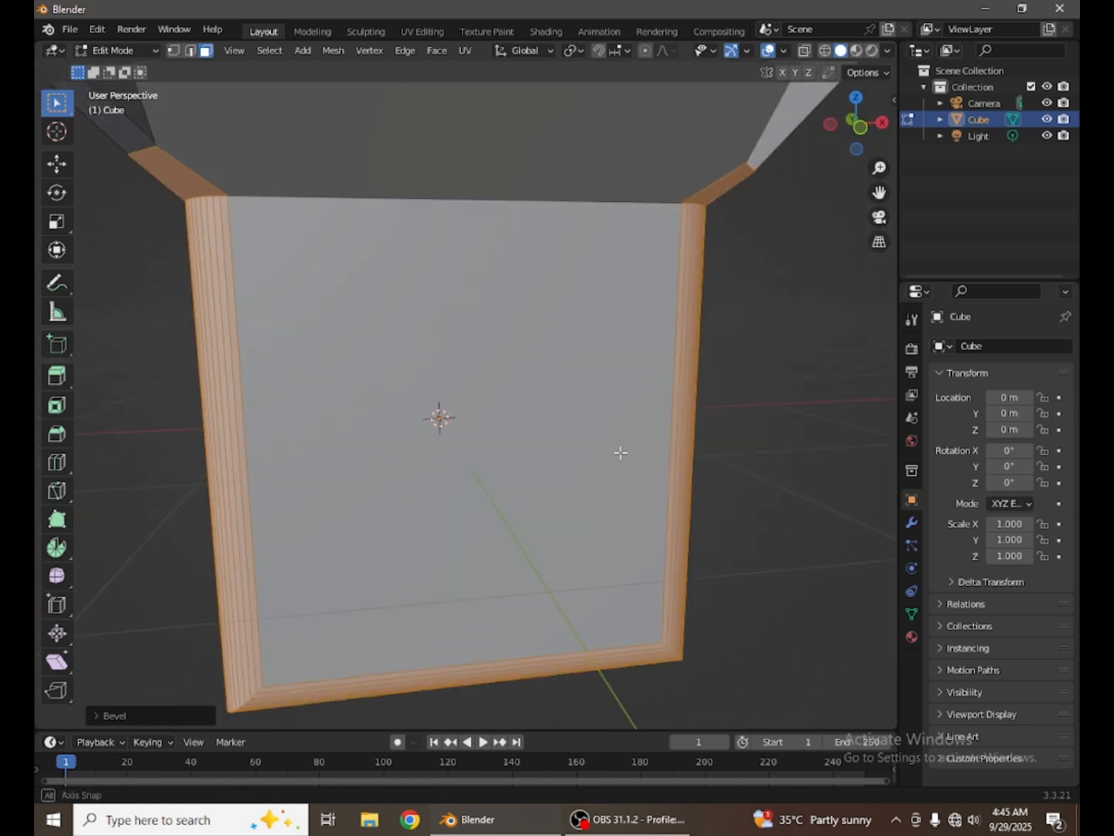
middle_drag(620, 452, 488, 533)
scroll(550, 561, down, 5)
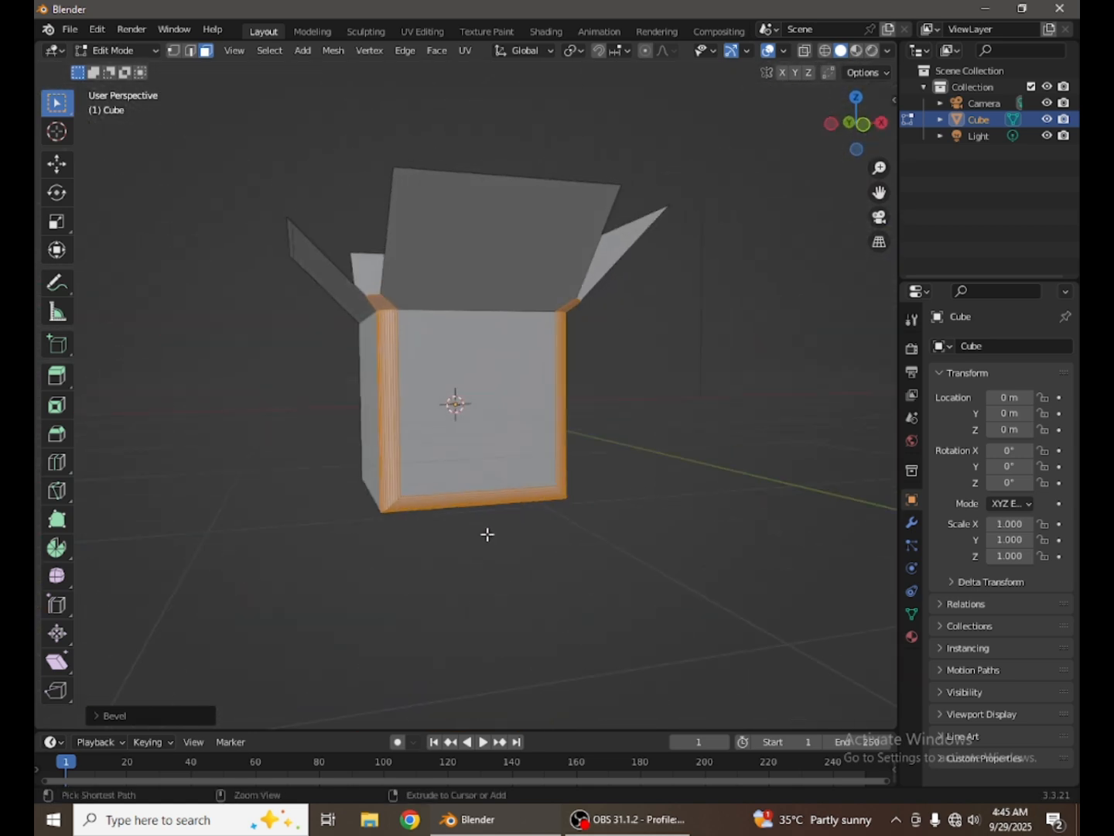
Undo the narrow bevel and bevel the wall's edges about 0.79 m wide, trying segment counts between 4 and 83
key(ctrl+z)
key(ctrl+b)
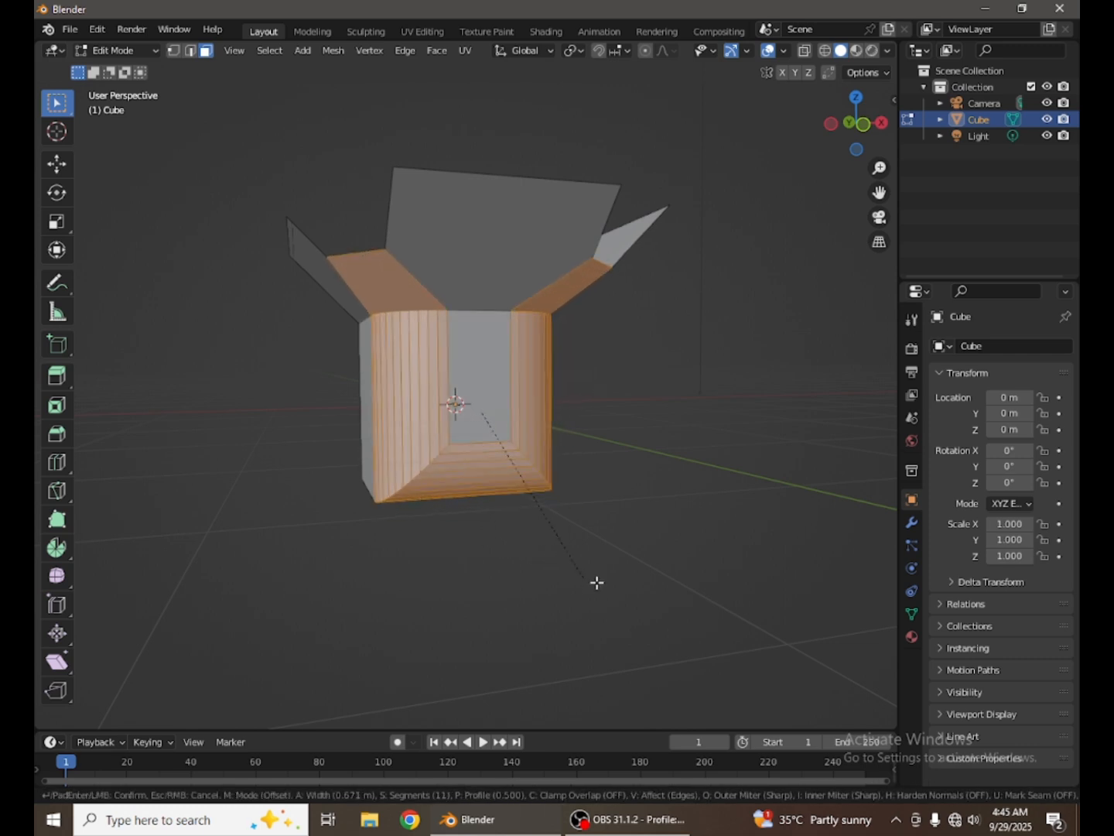
scroll(596, 581, down, 10)
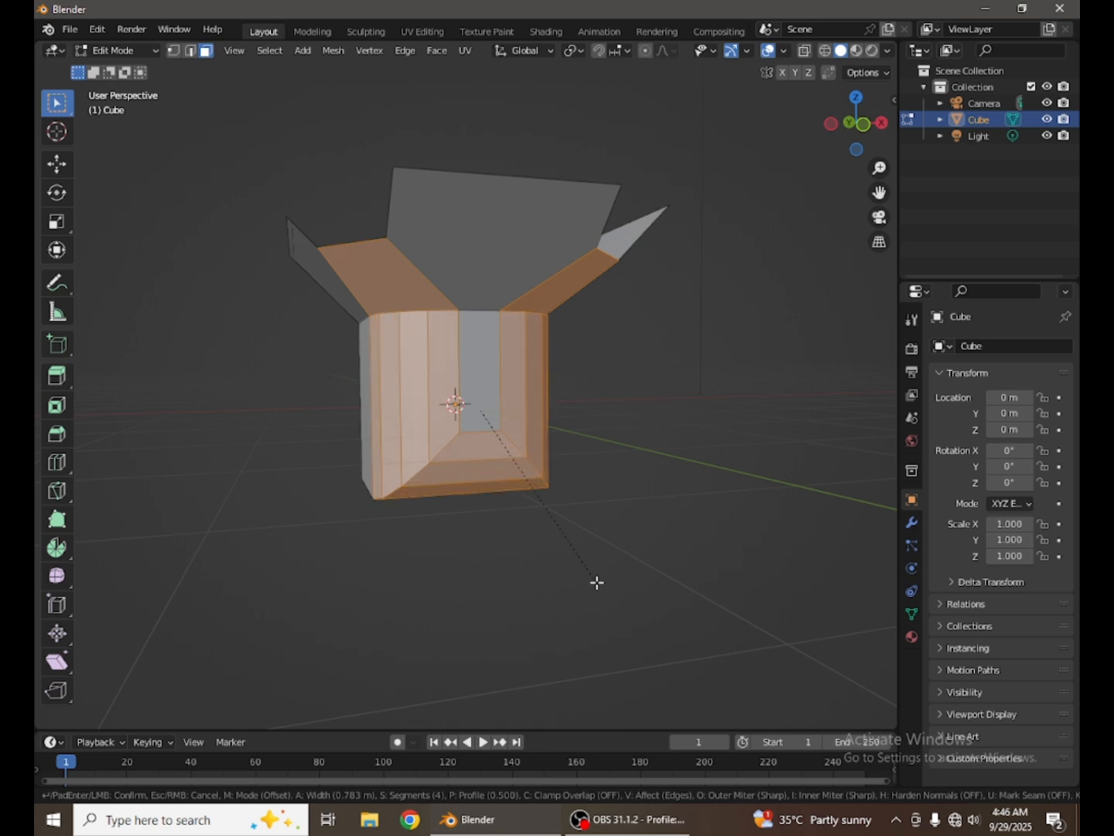
scroll(597, 581, up, 20)
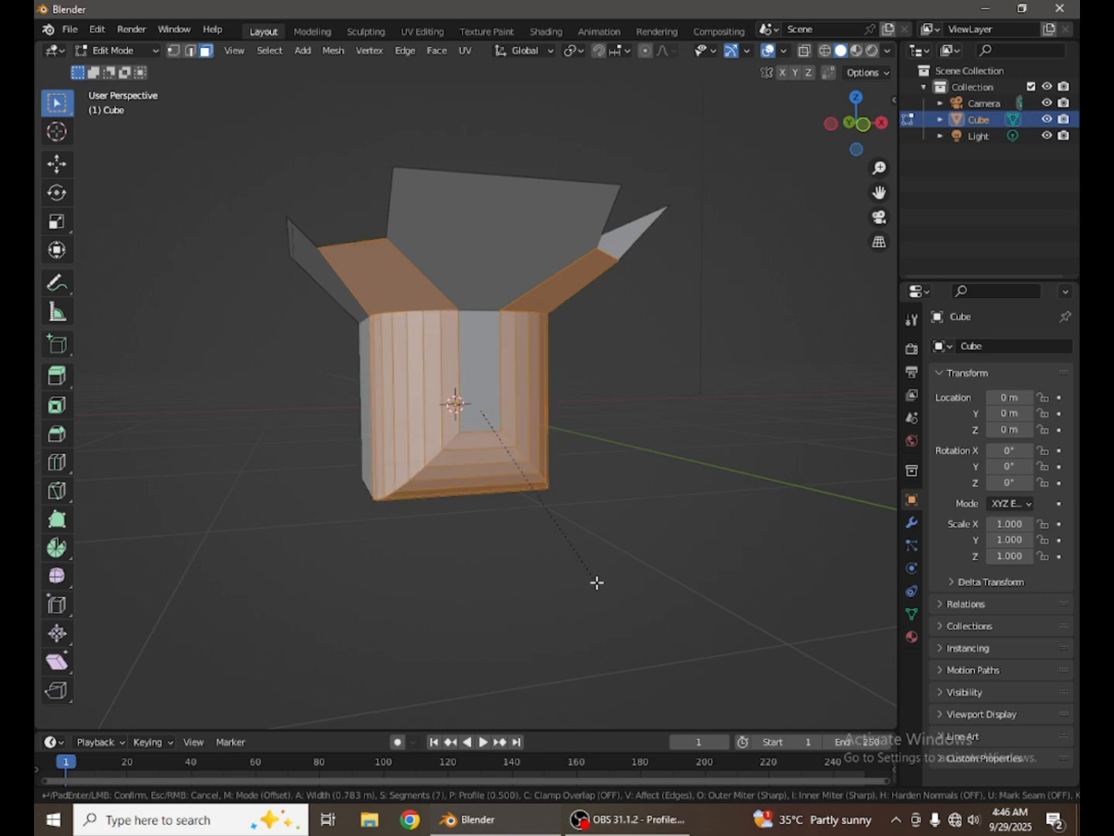
scroll(596, 581, up, 20)
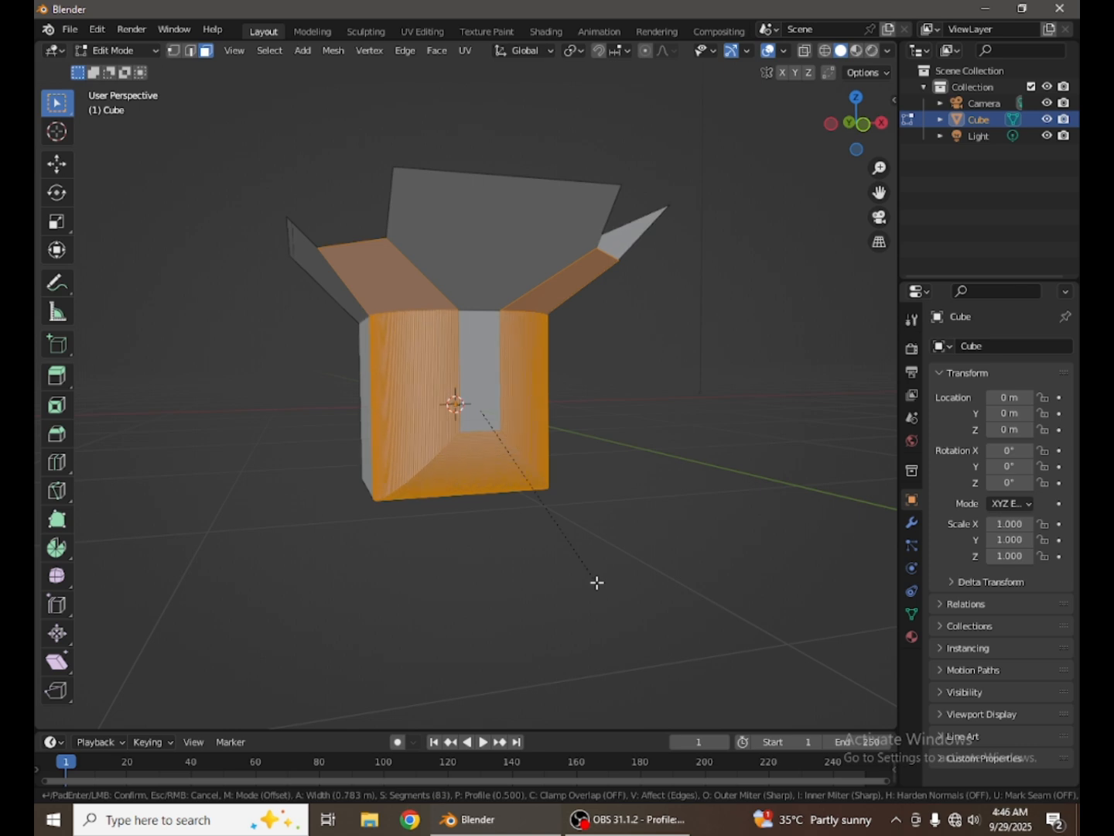
scroll(597, 584, down, 10)
scroll(596, 585, down, 20)
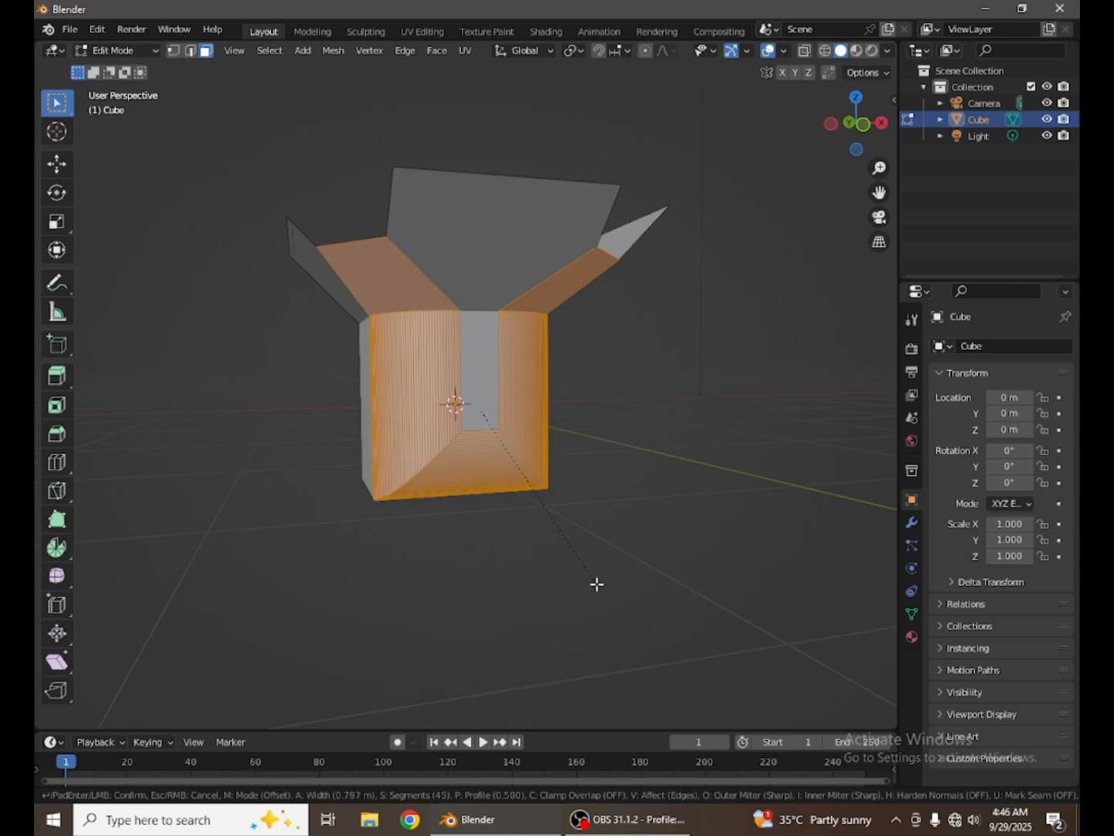
scroll(598, 581, down, 11)
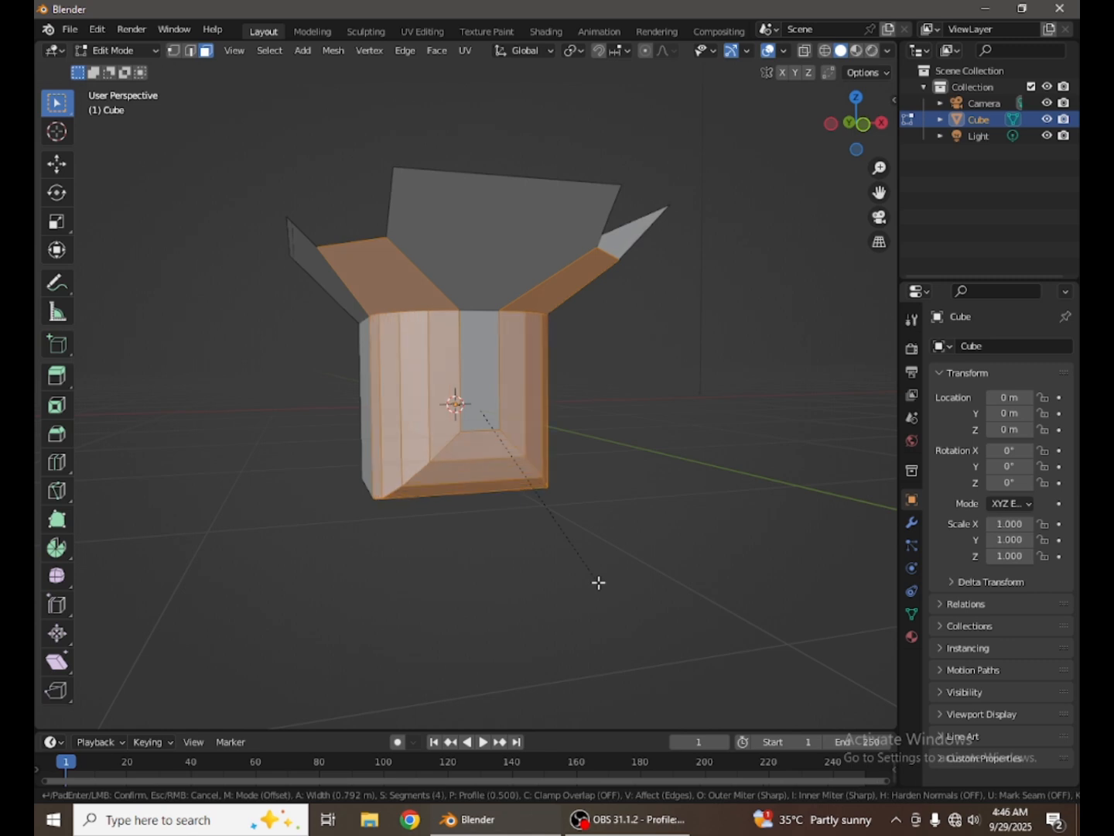
scroll(599, 582, up, 4)
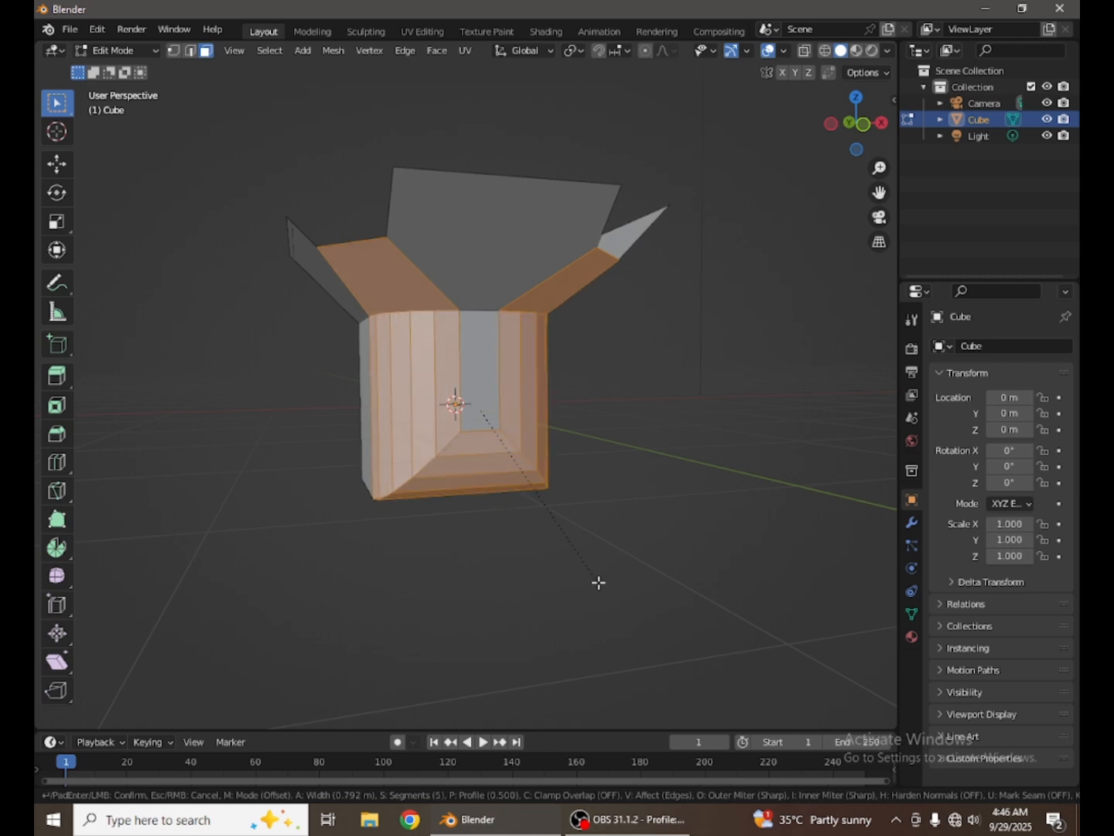
scroll(598, 582, up, 2)
click(597, 582)
Switch to Object Mode and apply Shade Auto Smooth to the bevelled box
key(Tab)
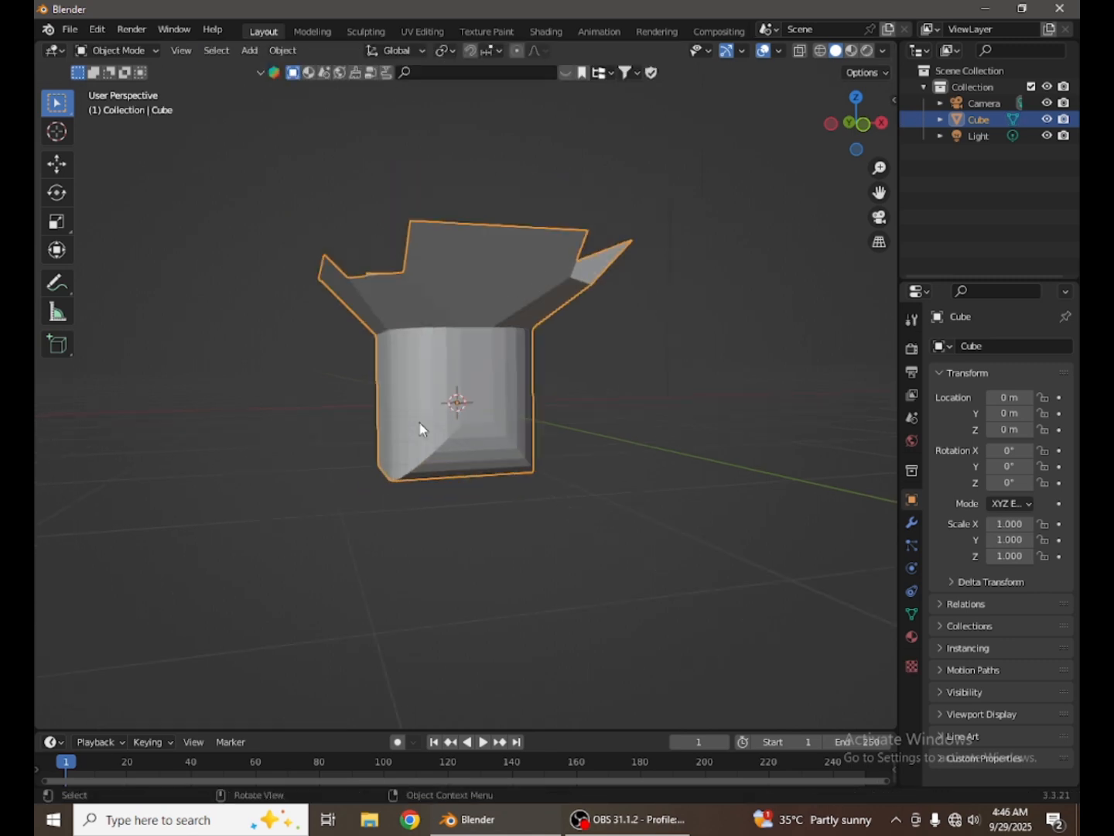
scroll(418, 429, down, 4)
middle_drag(418, 429, 515, 443)
right_click(437, 419)
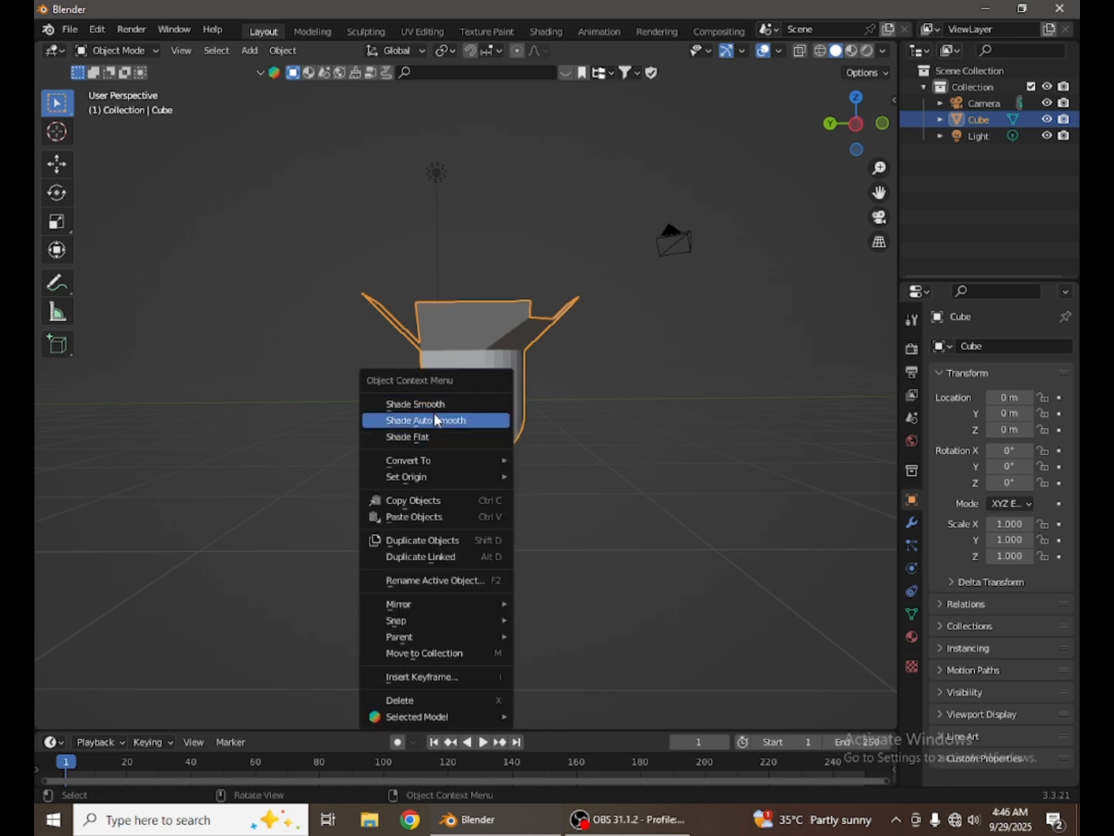
click(437, 421)
Inspect the smooth-shaded box from several sides, comparing it in Edit Mode and Object Mode
scroll(558, 418, up, 4)
mouse_move(558, 423)
middle_down()
mouse_move(463, 403)
mouse_move(360, 403)
mouse_move(470, 457)
mouse_move(560, 364)
mouse_move(360, 368)
middle_up()
scroll(496, 422, down, 3)
key(Tab)
scroll(560, 366, down, 2)
click(568, 425)
key(Tab)
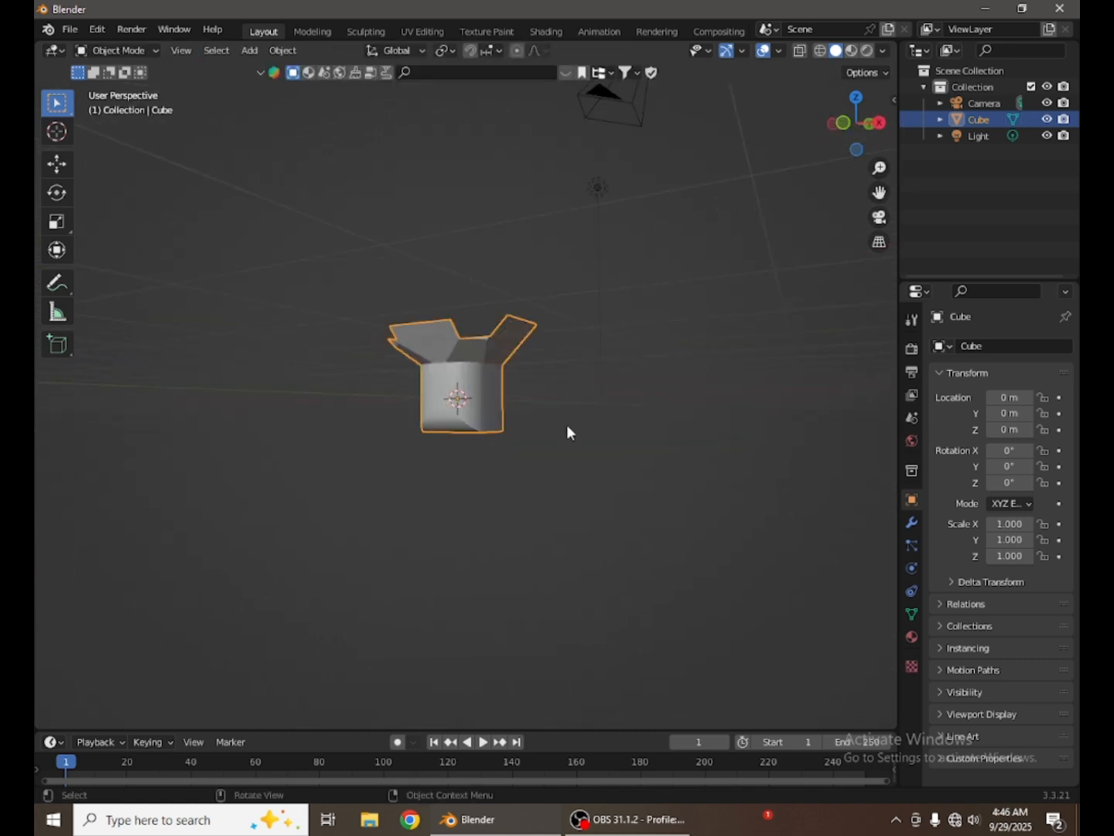
middle_drag(566, 424, 399, 533)
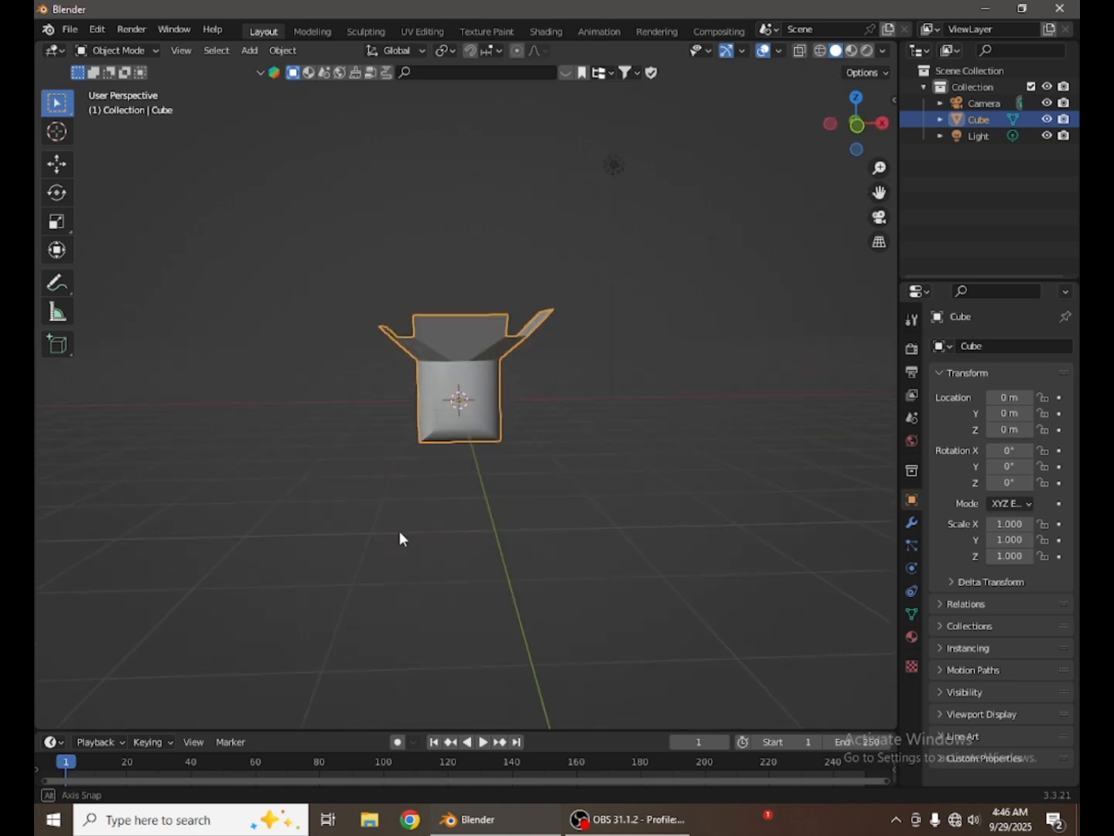
Undo the smooth shading and the wall bevel in Edit Mode, going back to the plain box in edge selection
key(Tab)
key(Tab)
key(Tab)
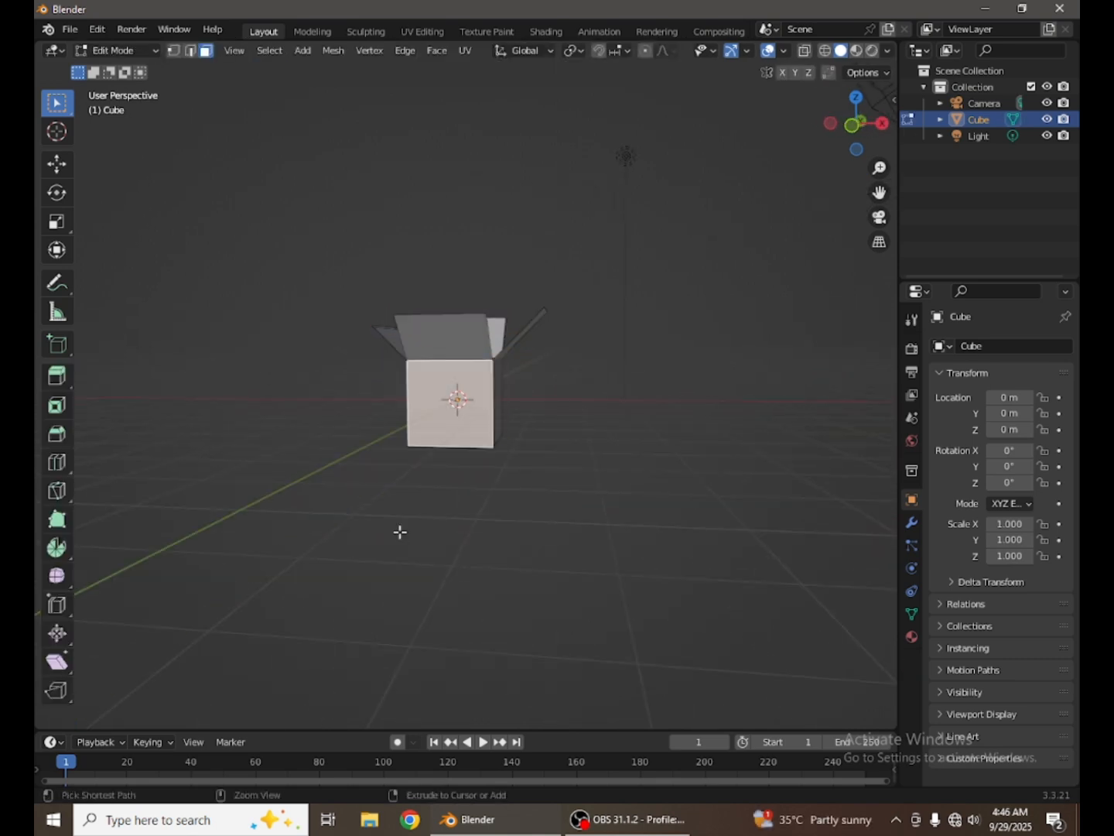
key(ctrl+z)
scroll(400, 532, up, 2)
middle_drag(400, 532, 542, 520)
scroll(155, 517, down, 4)
key(ctrl+z)
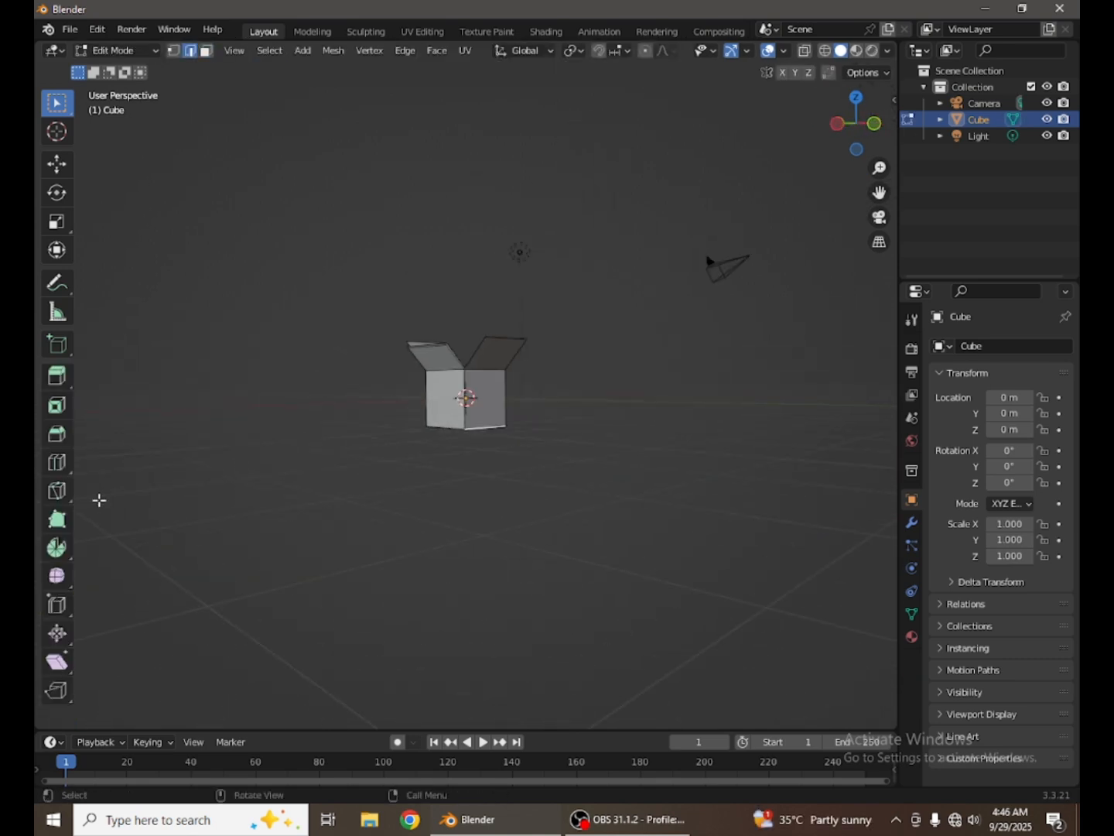
scroll(177, 432, up, 3)
middle_drag(177, 432, 288, 465)
click(54, 466)
scroll(277, 457, up, 3)
scroll(279, 458, up, 2)
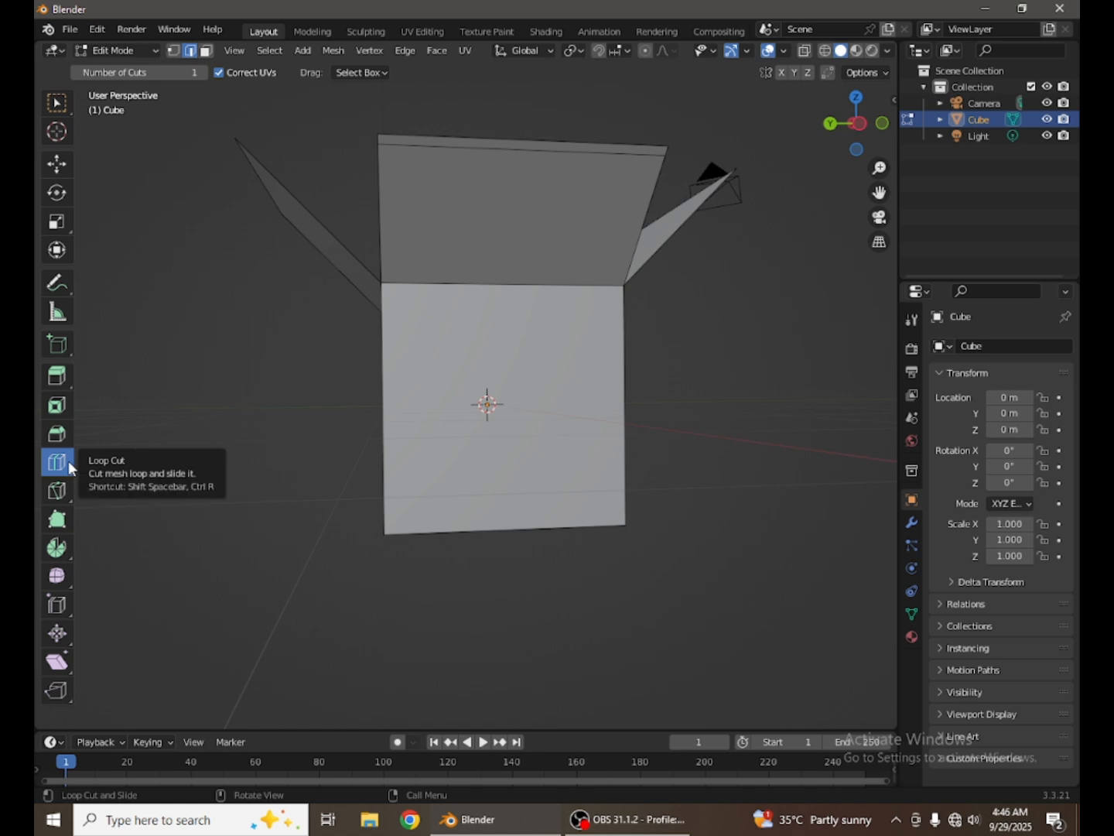
scroll(383, 438, down, 5)
scroll(376, 438, up, 7)
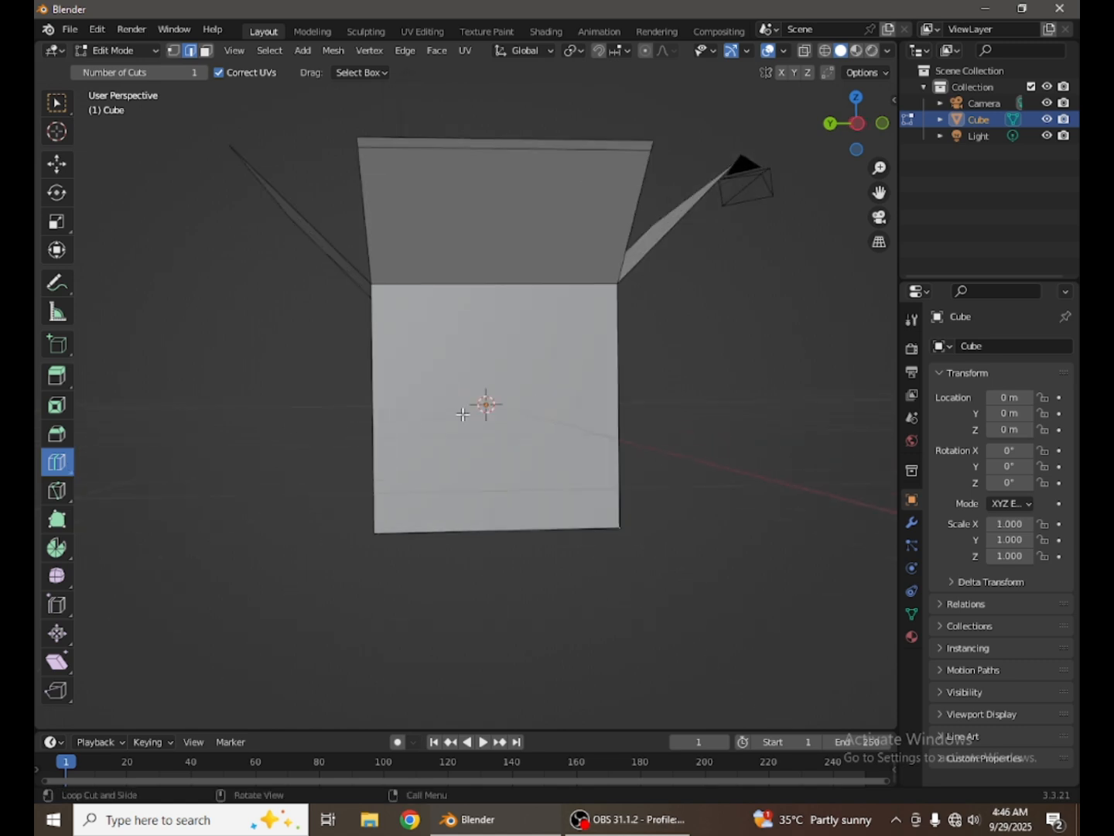
scroll(462, 415, down, 5)
middle_drag(462, 415, 415, 393)
scroll(414, 392, up, 2)
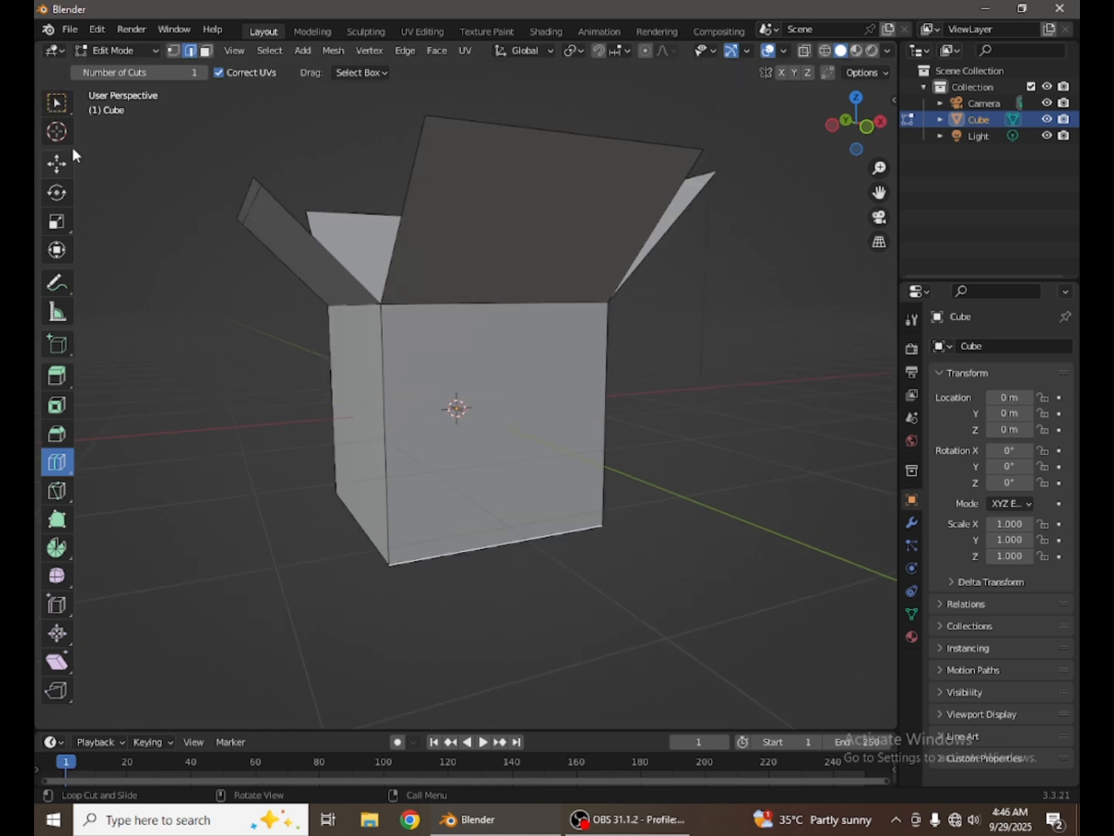
click(60, 106)
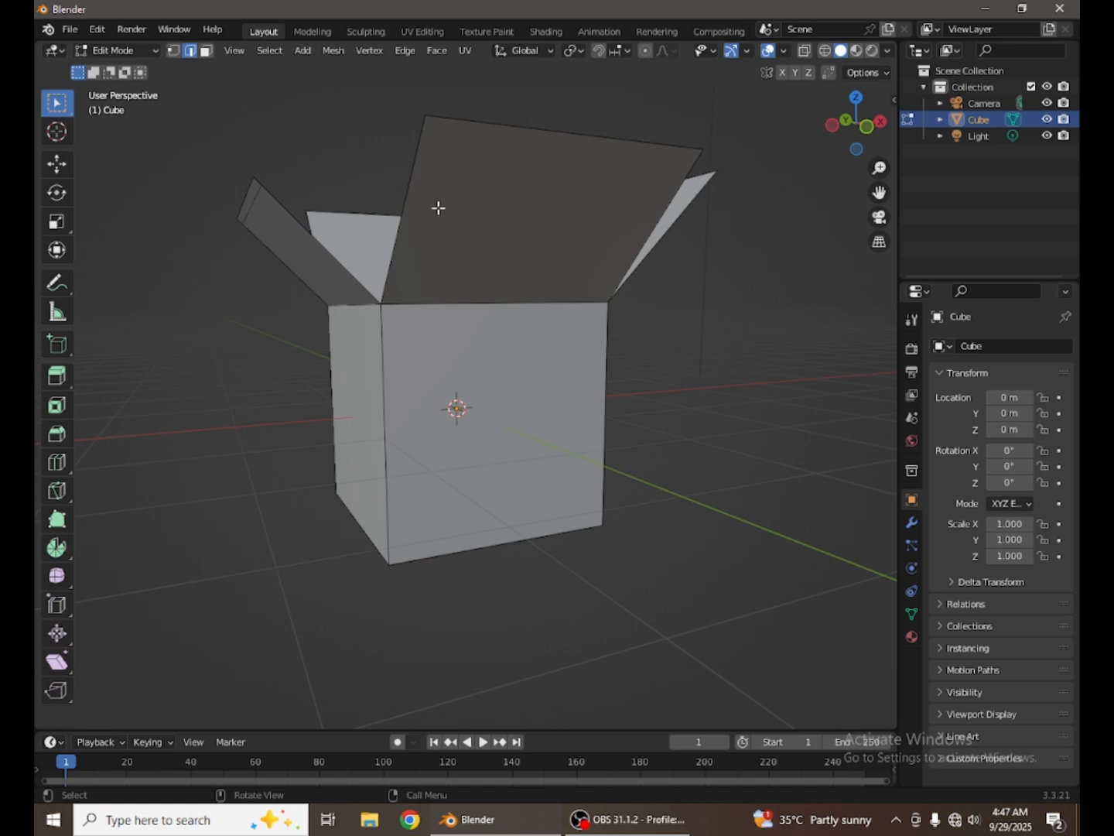
Add a single horizontal loop cut around the box's walls and slide it slightly above mid-height
key(ctrl+r)
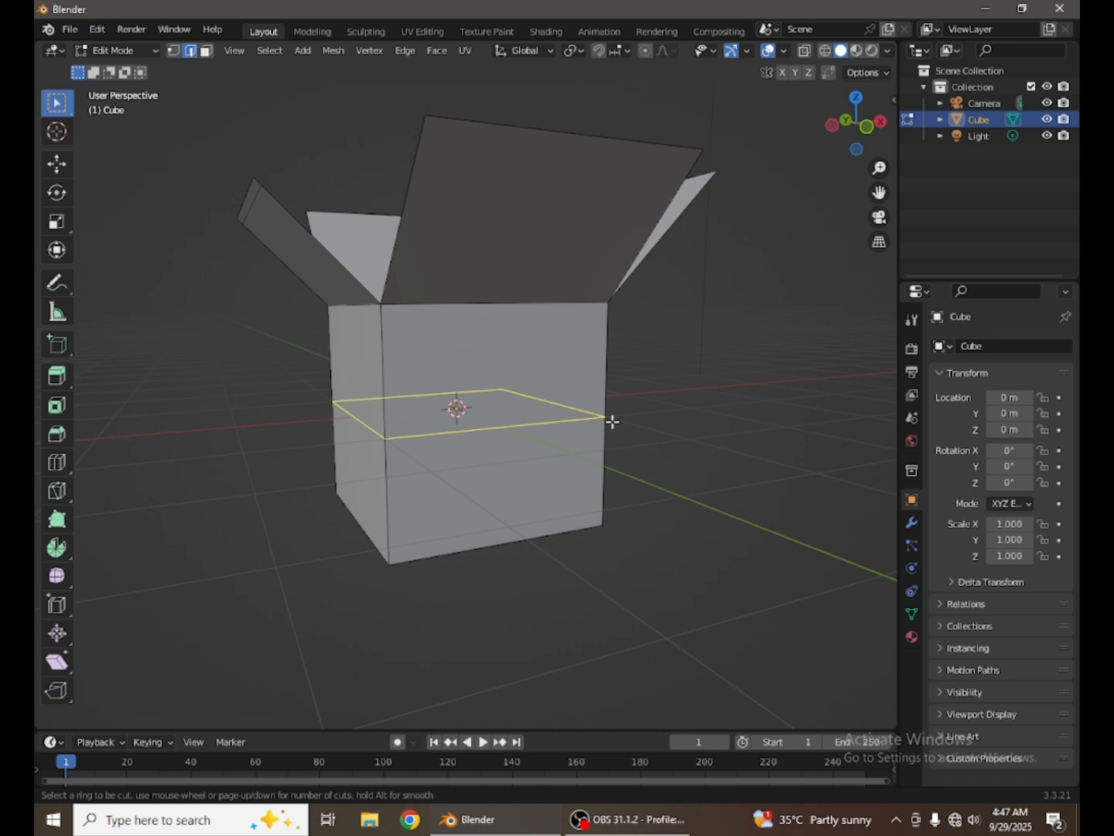
click(611, 421)
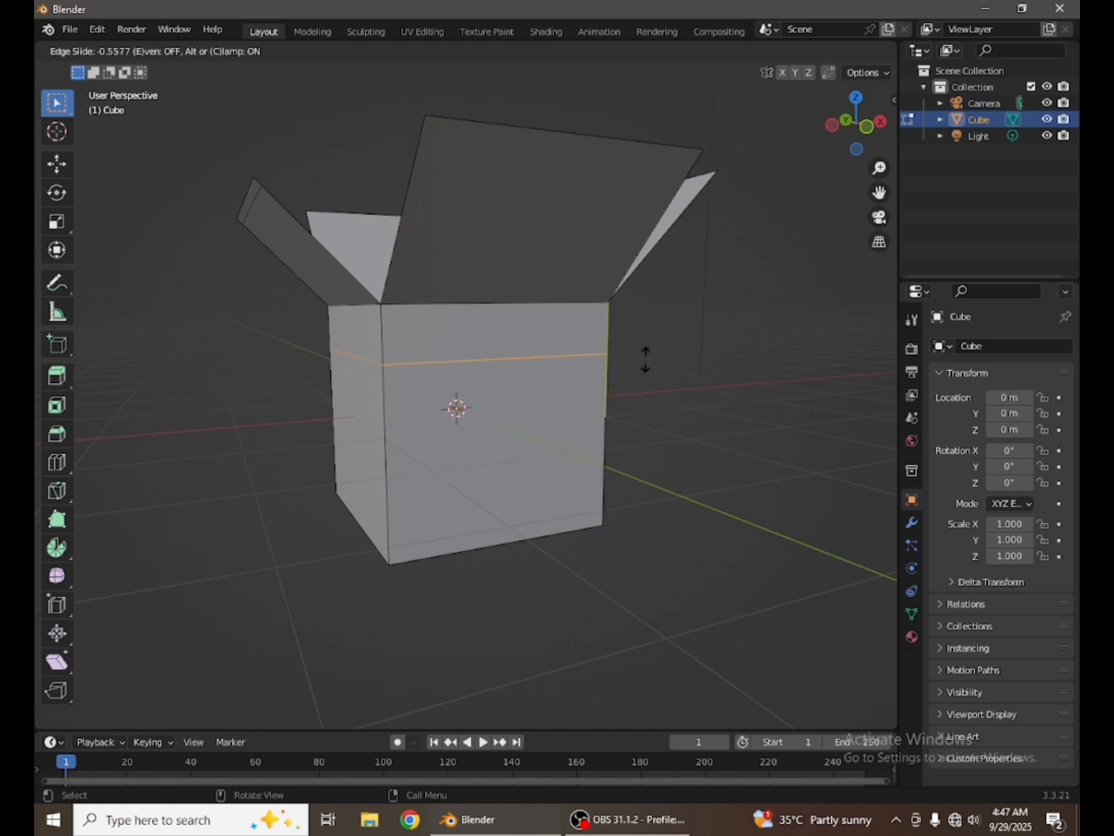
click(654, 393)
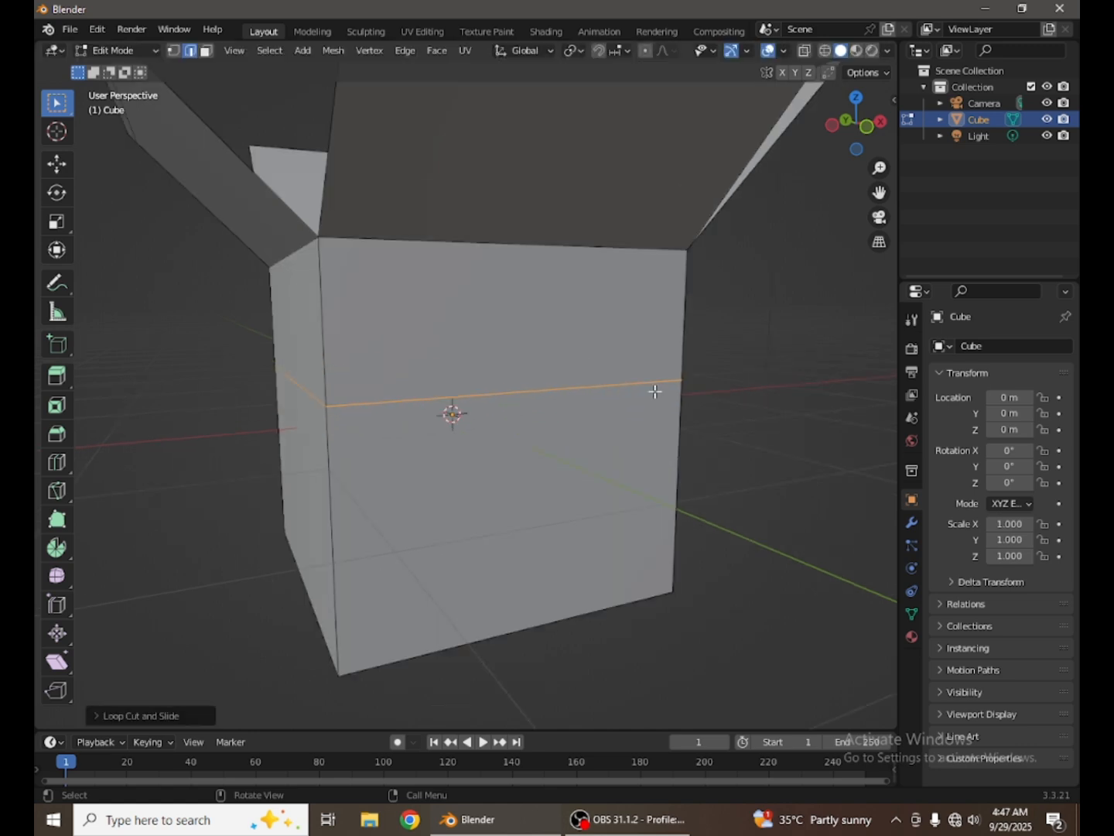
Undo the single loop cut and add 33 horizontal loop cuts around the box's walls
middle_drag(655, 392, 636, 418)
key(ctrl+r)
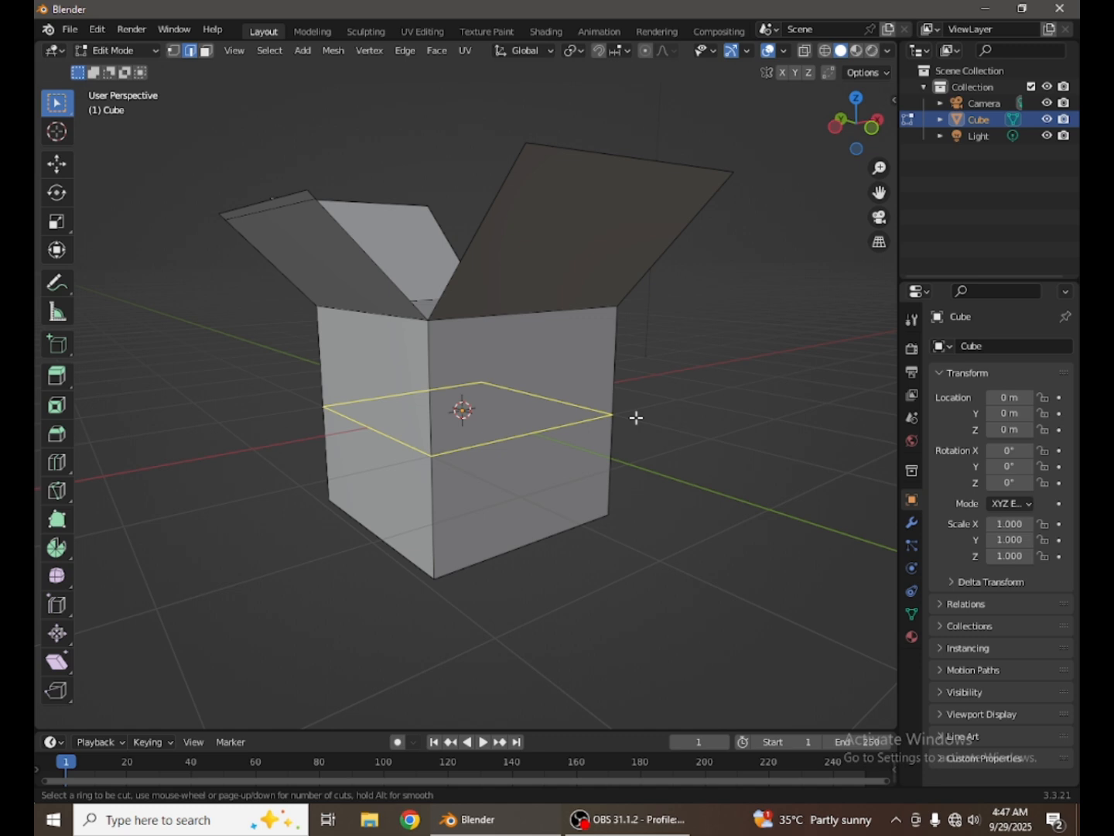
scroll(636, 418, up, 8)
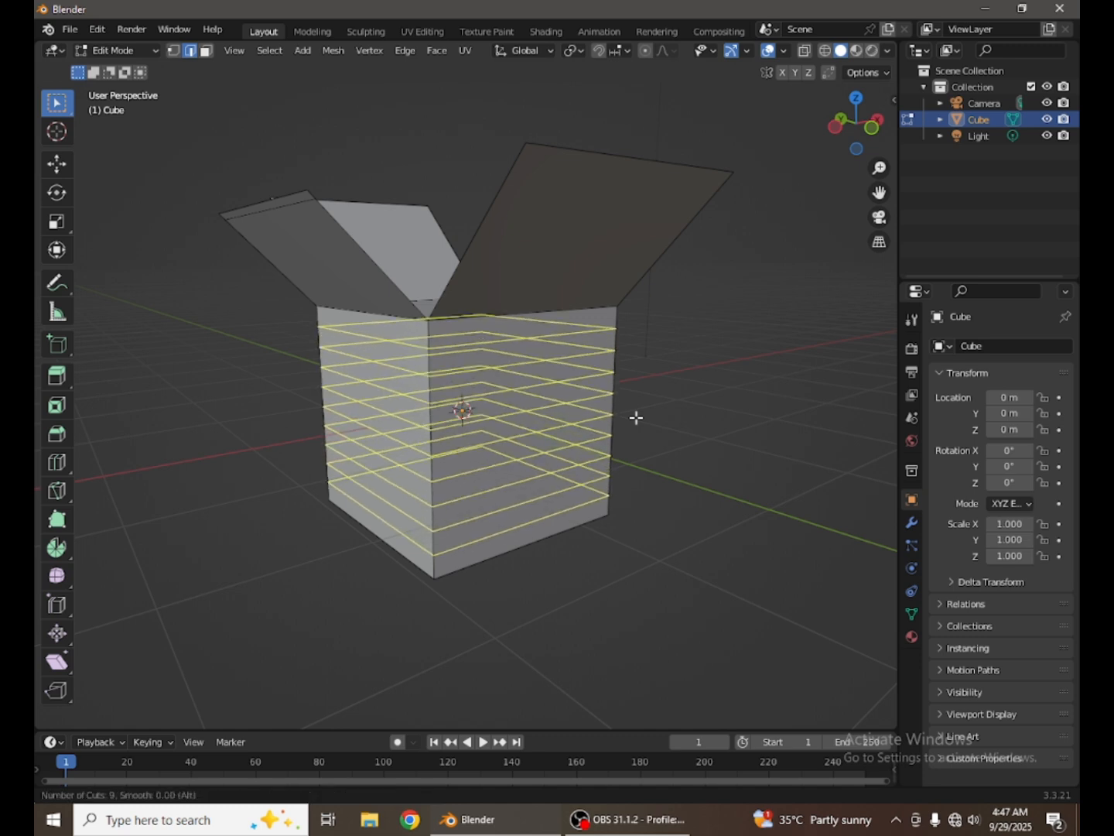
scroll(637, 417, up, 20)
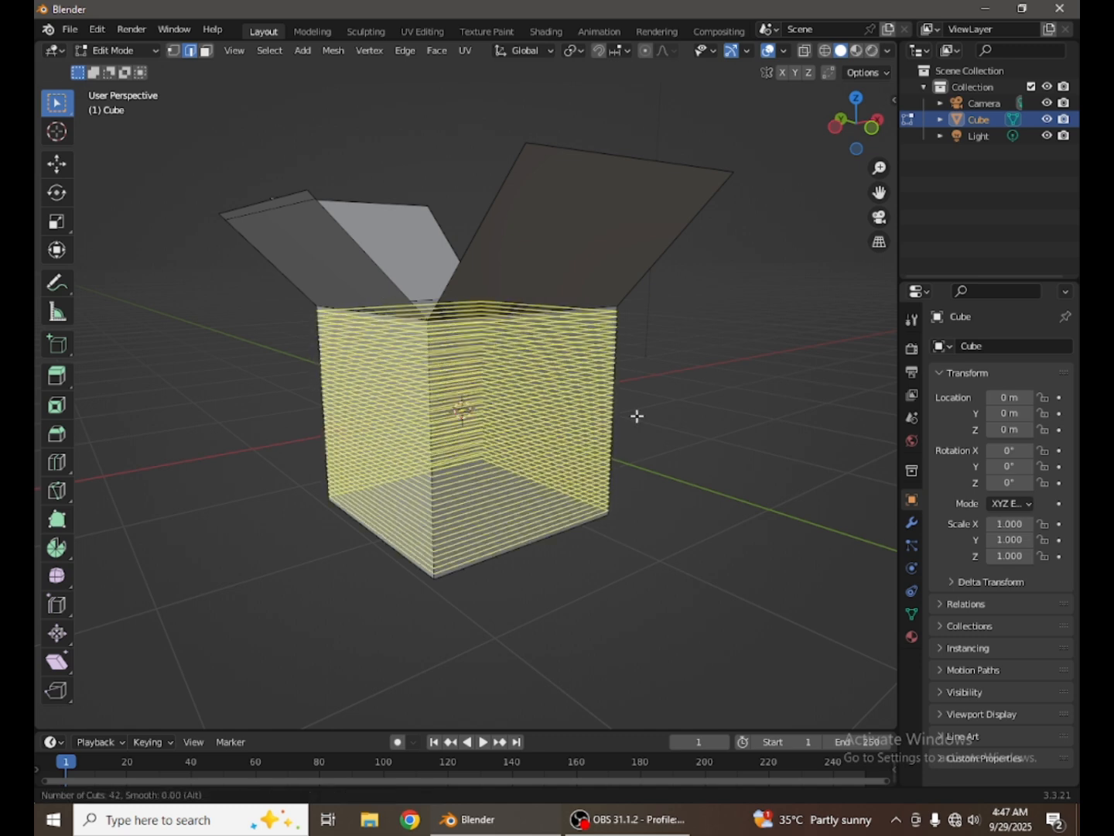
scroll(636, 416, down, 9)
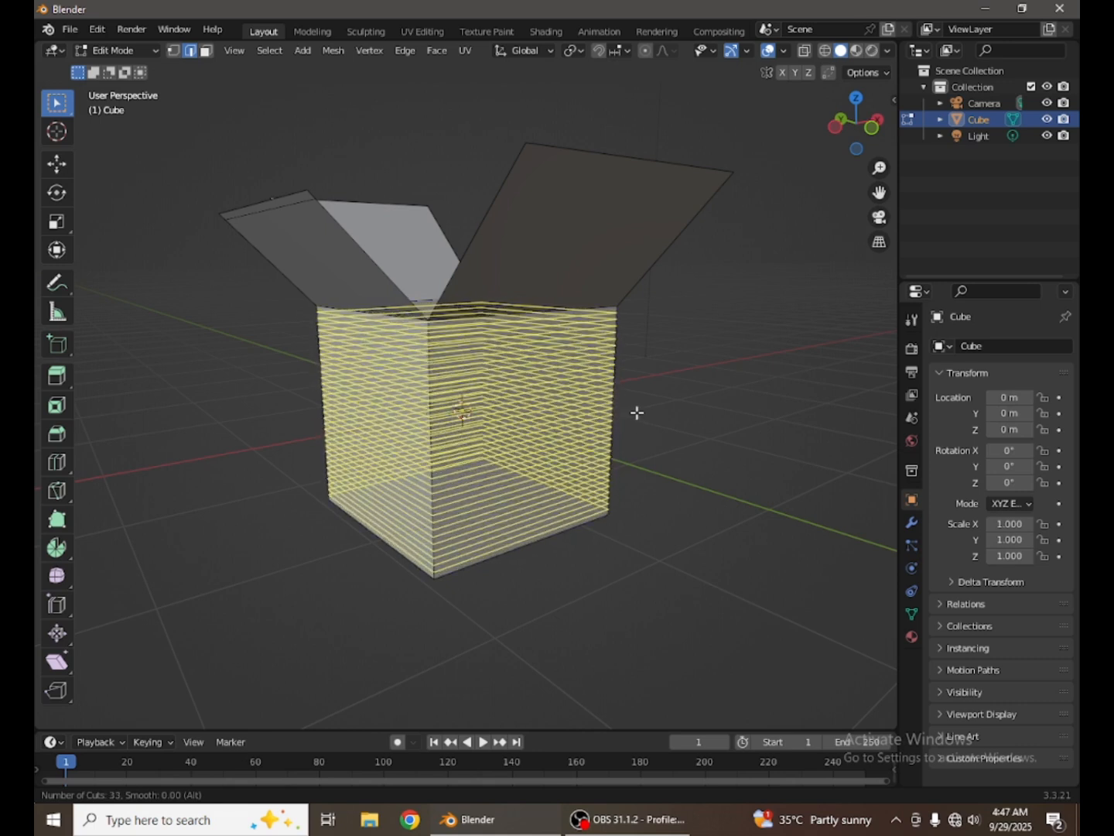
click(638, 413)
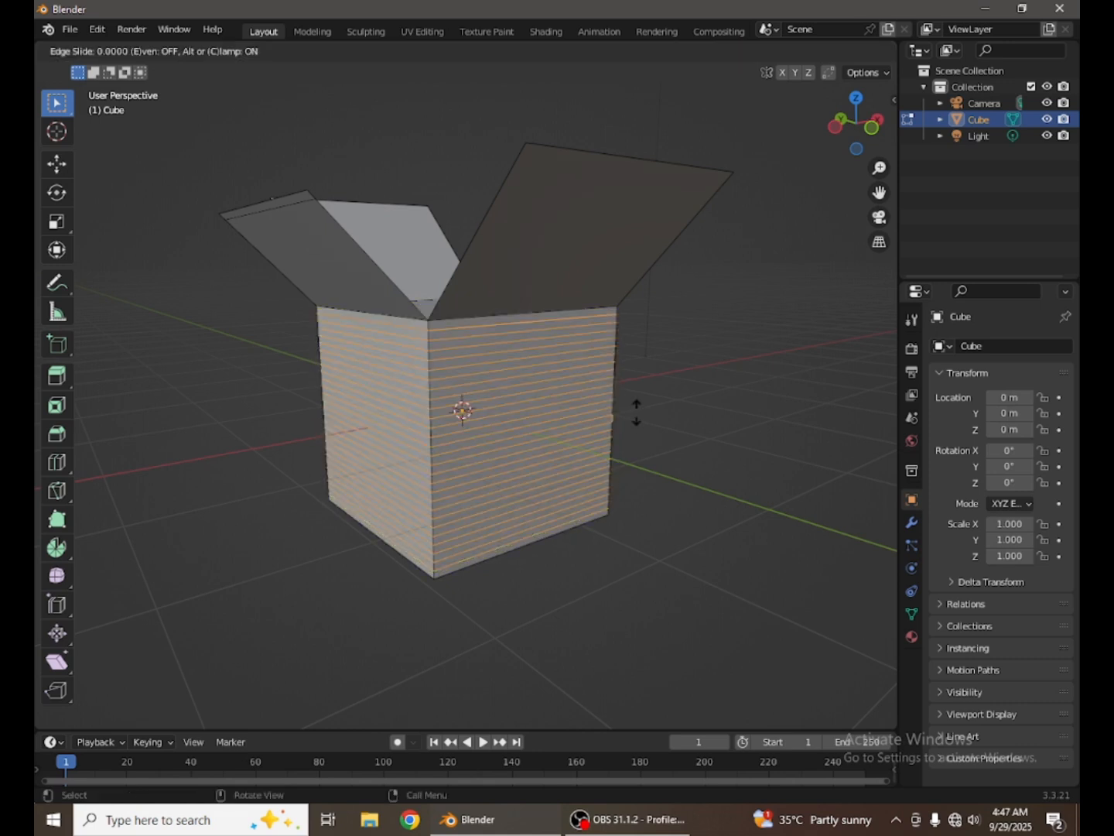
click(697, 410)
Add 13 vertical loop cuts across the front wall and slide them by about -0.09 to form a grid
scroll(696, 410, up, 2)
middle_drag(696, 410, 726, 438)
scroll(511, 387, down, 5)
scroll(668, 435, up, 4)
middle_drag(576, 432, 450, 424)
scroll(509, 425, down, 5)
middle_drag(632, 433, 490, 421)
scroll(519, 412, up, 4)
middle_drag(538, 407, 520, 401)
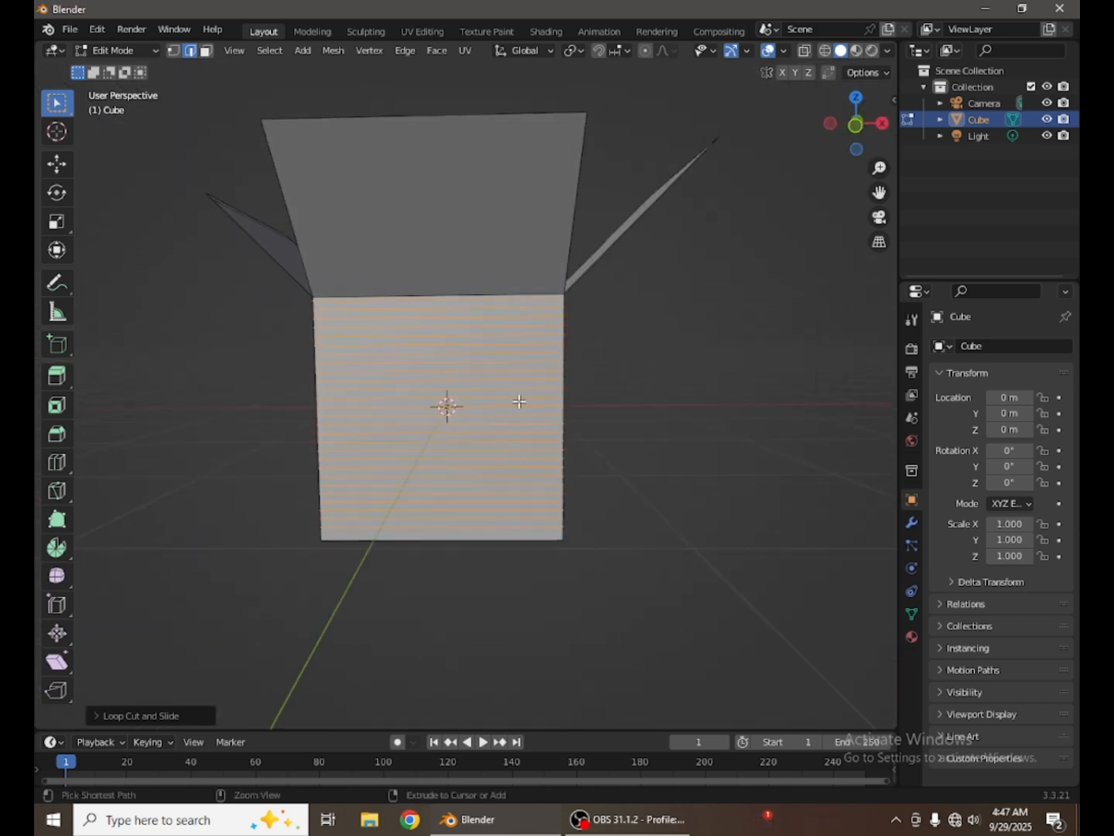
key(ctrl+r)
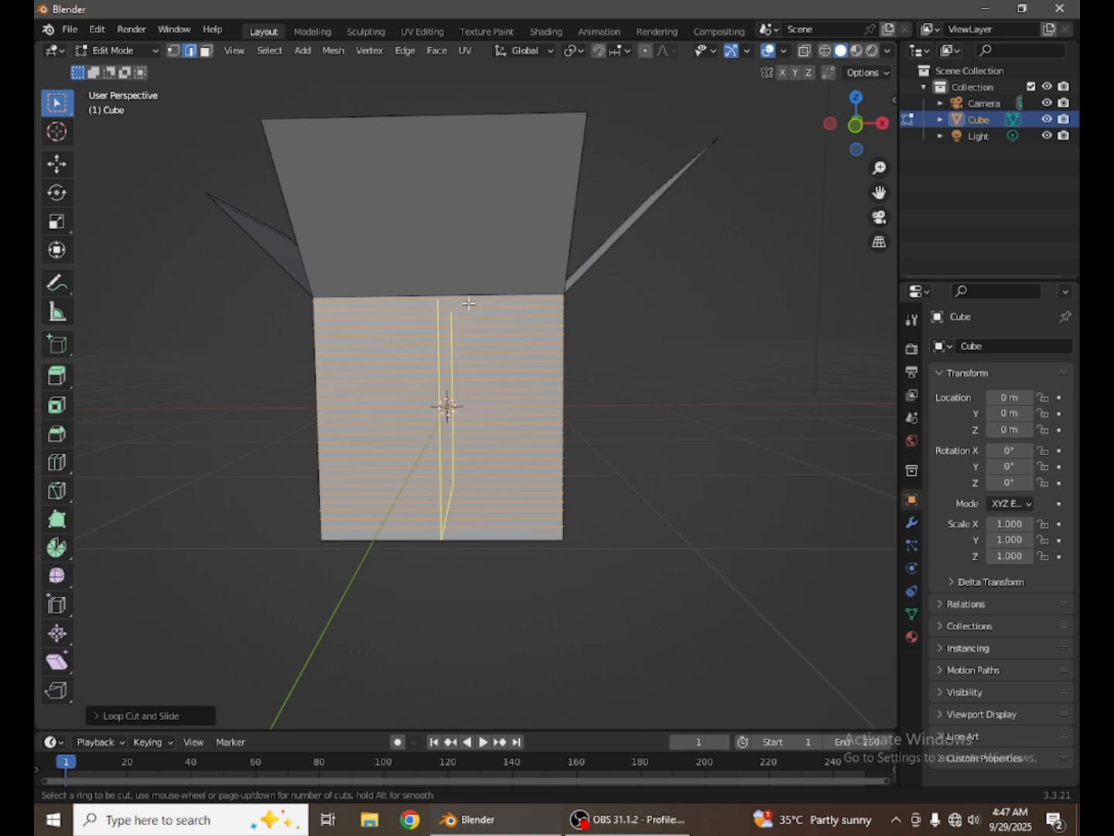
scroll(469, 302, up, 20)
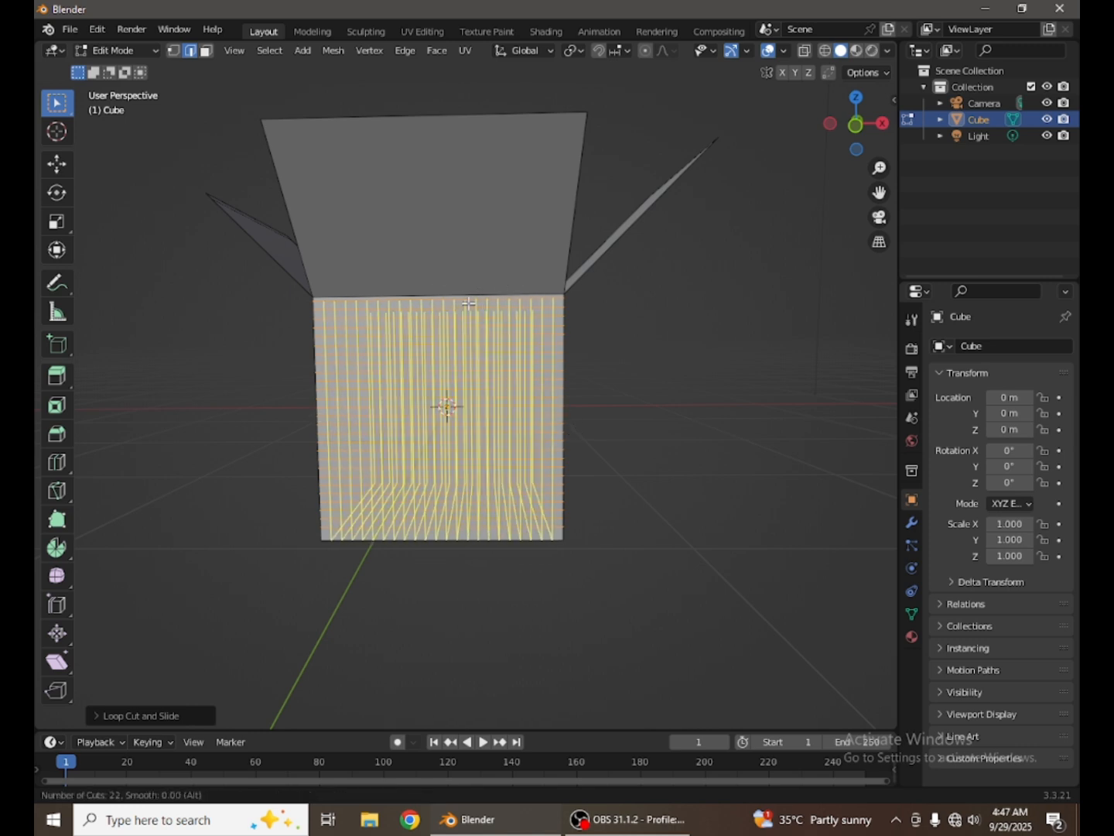
scroll(469, 302, down, 5)
scroll(469, 303, down, 3)
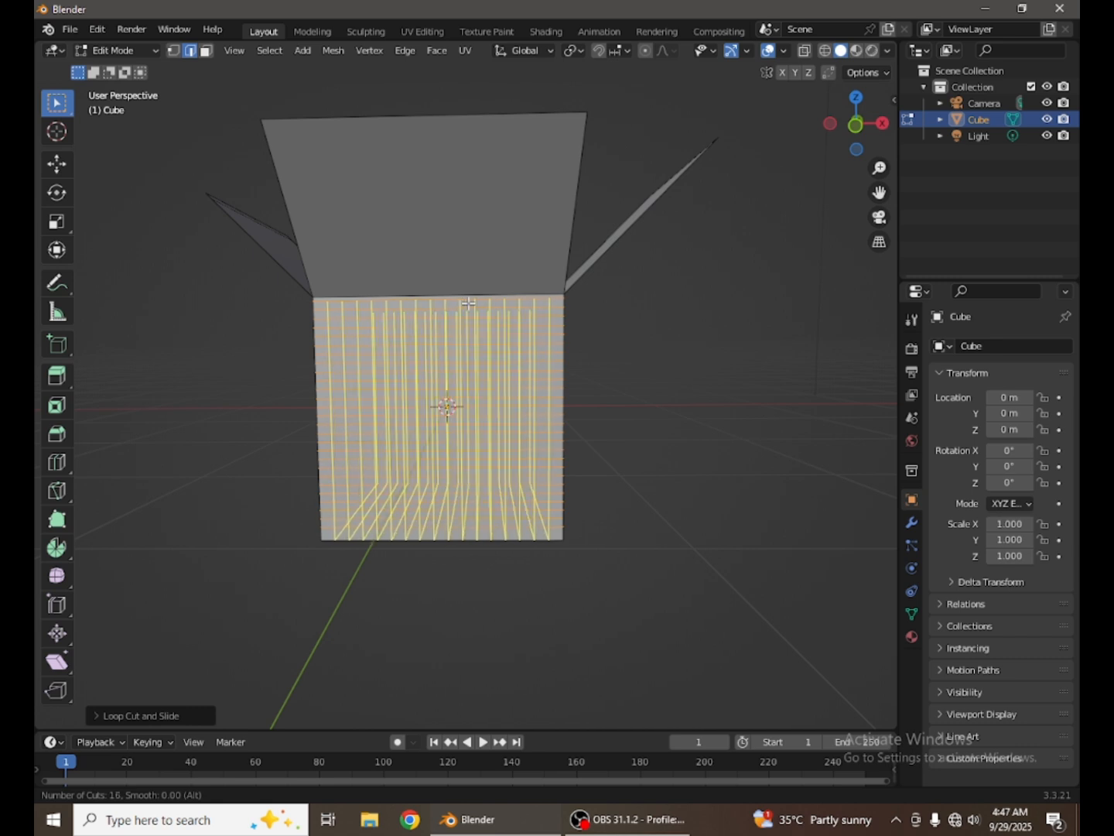
scroll(469, 303, down, 1)
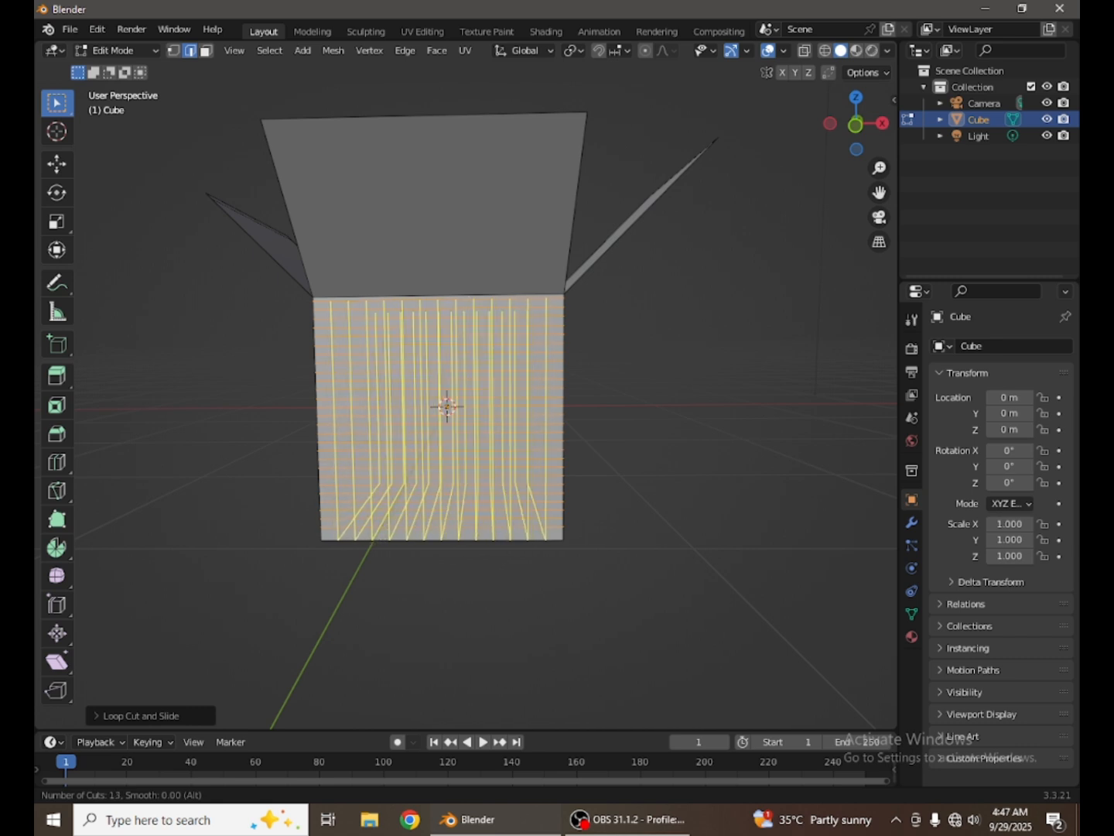
click(469, 303)
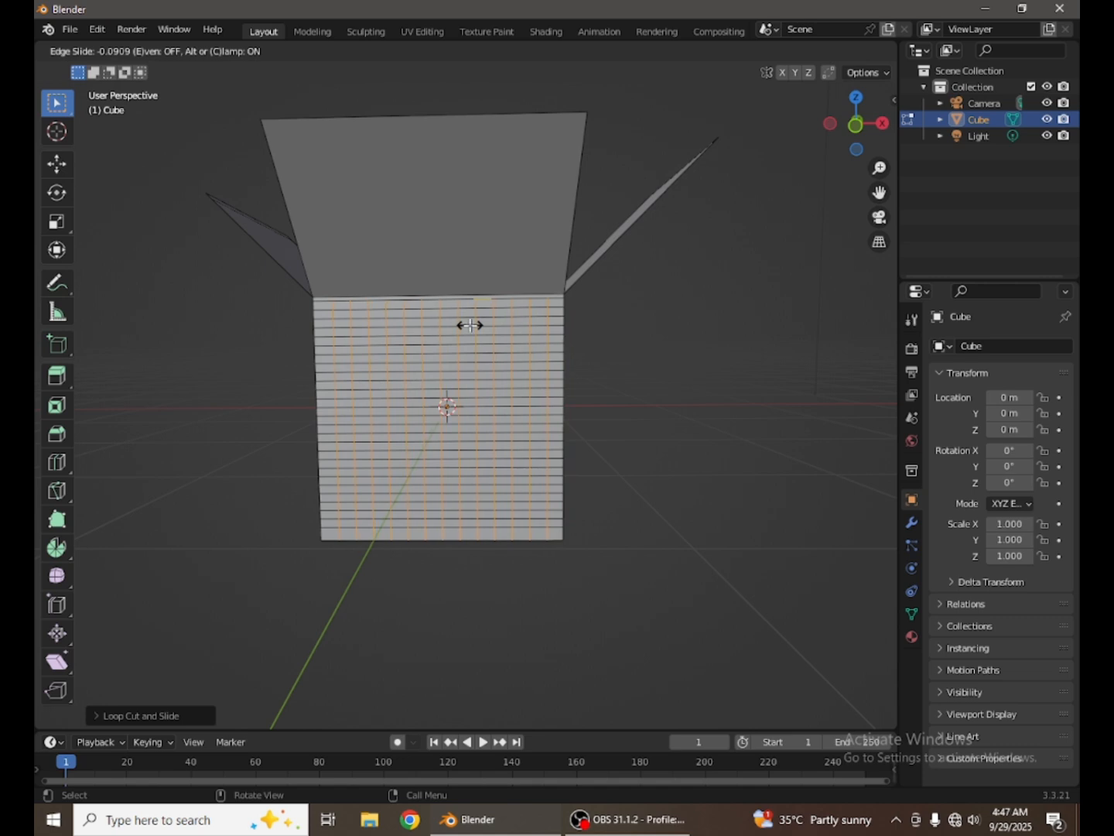
click(469, 325)
Switch to face selection and pick shortest paths of small faces across the gridded wall
scroll(311, 505, down, 4)
middle_drag(310, 505, 499, 421)
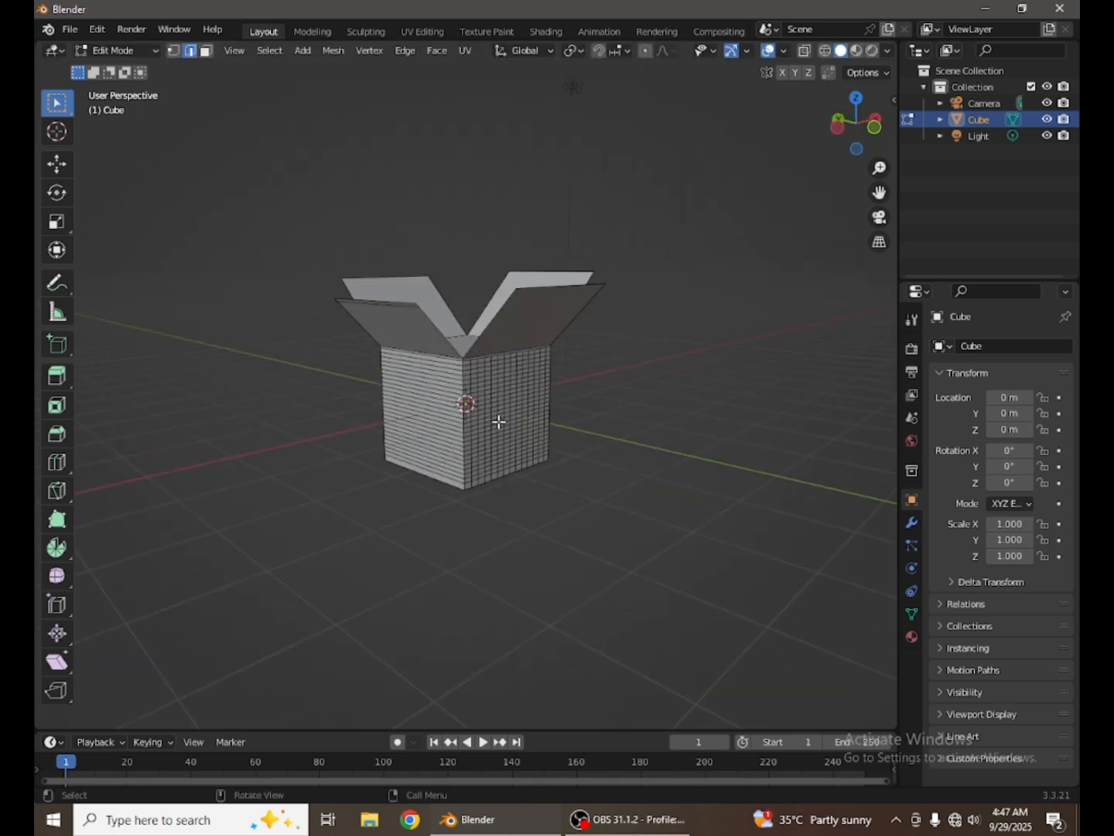
scroll(461, 373, up, 4)
ctrl+click(501, 317)
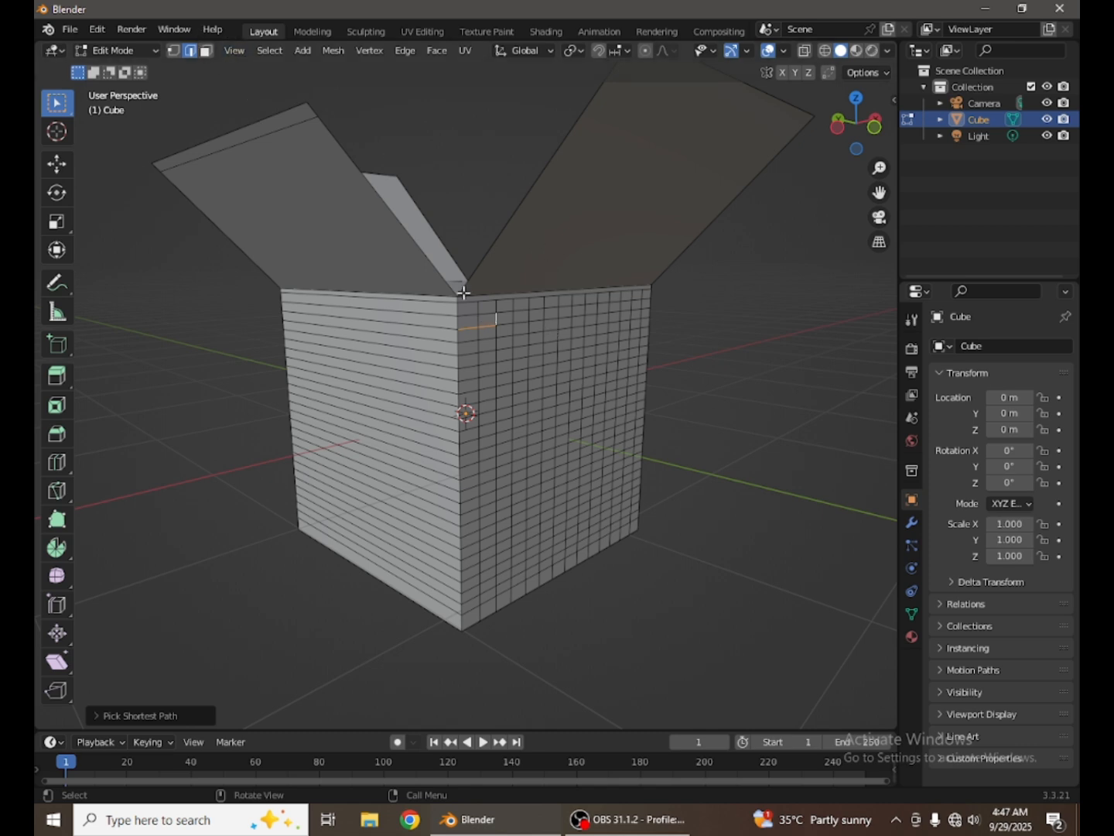
click(206, 53)
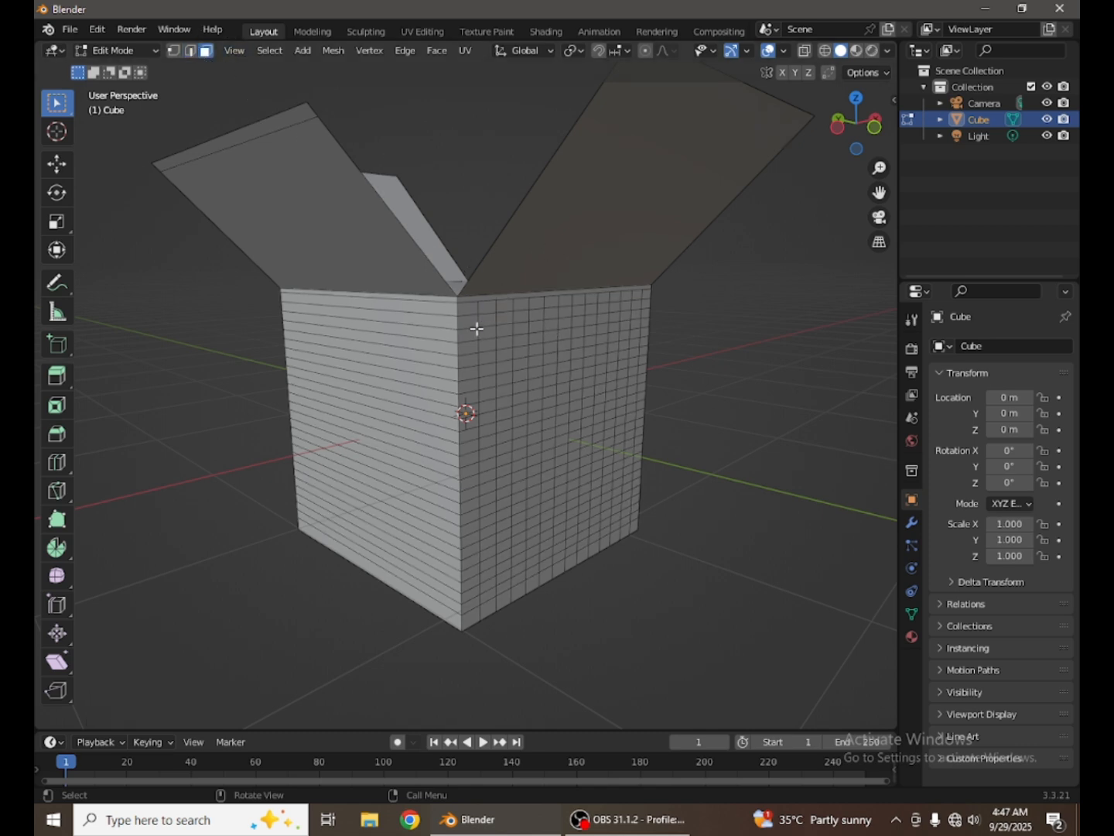
ctrl+click(547, 324)
ctrl+click(587, 320)
ctrl+click(637, 315)
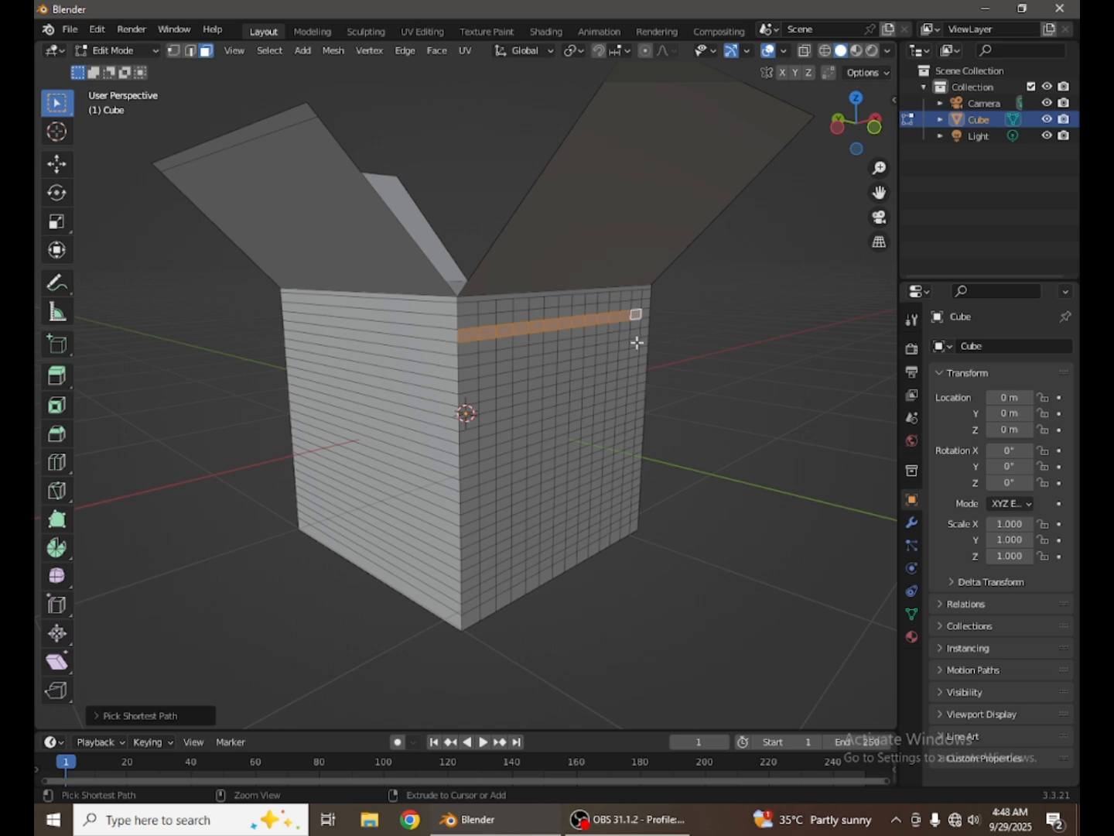
ctrl+click(463, 348)
ctrl+drag(517, 396, 562, 400)
ctrl+click(577, 396)
Box-select a block of faces in the middle of the gridded wall, extrude it outward and check it in Object Mode
drag(608, 479, 500, 350)
middle_drag(493, 372, 550, 391)
key(e)
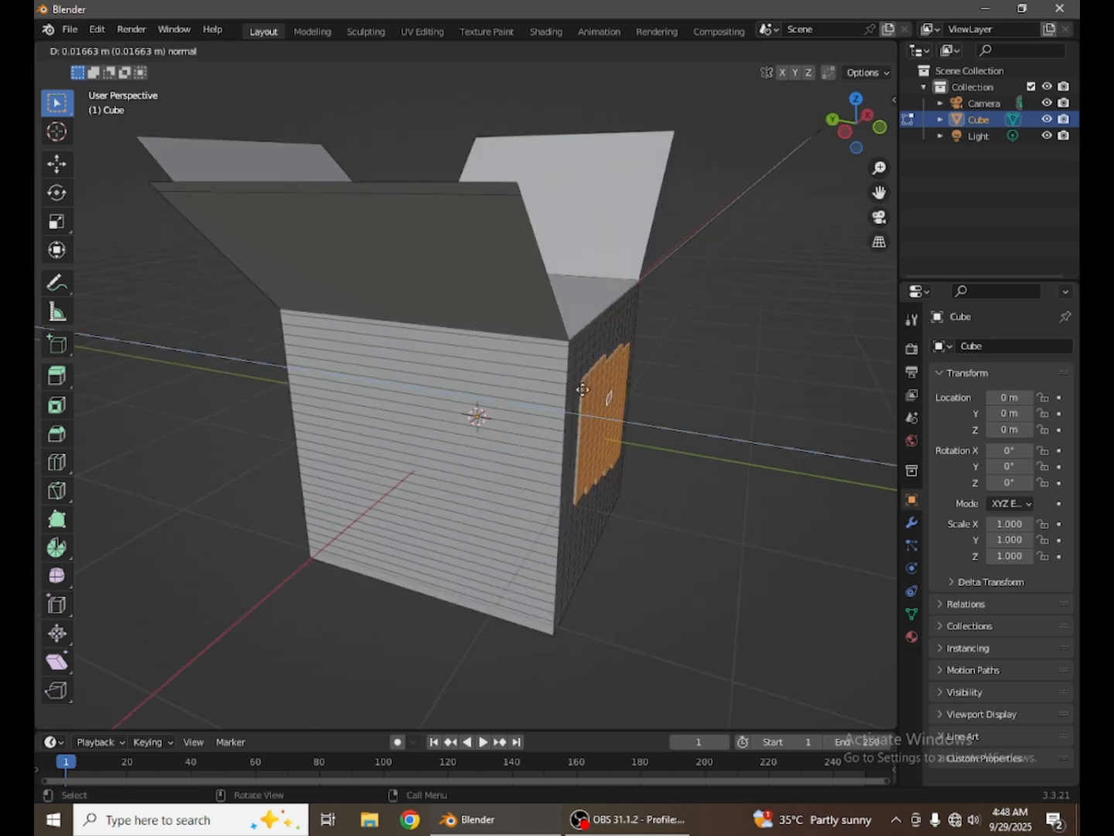
click(588, 390)
scroll(720, 421, down, 5)
key(Tab)
middle_drag(718, 421, 693, 418)
key(Tab)
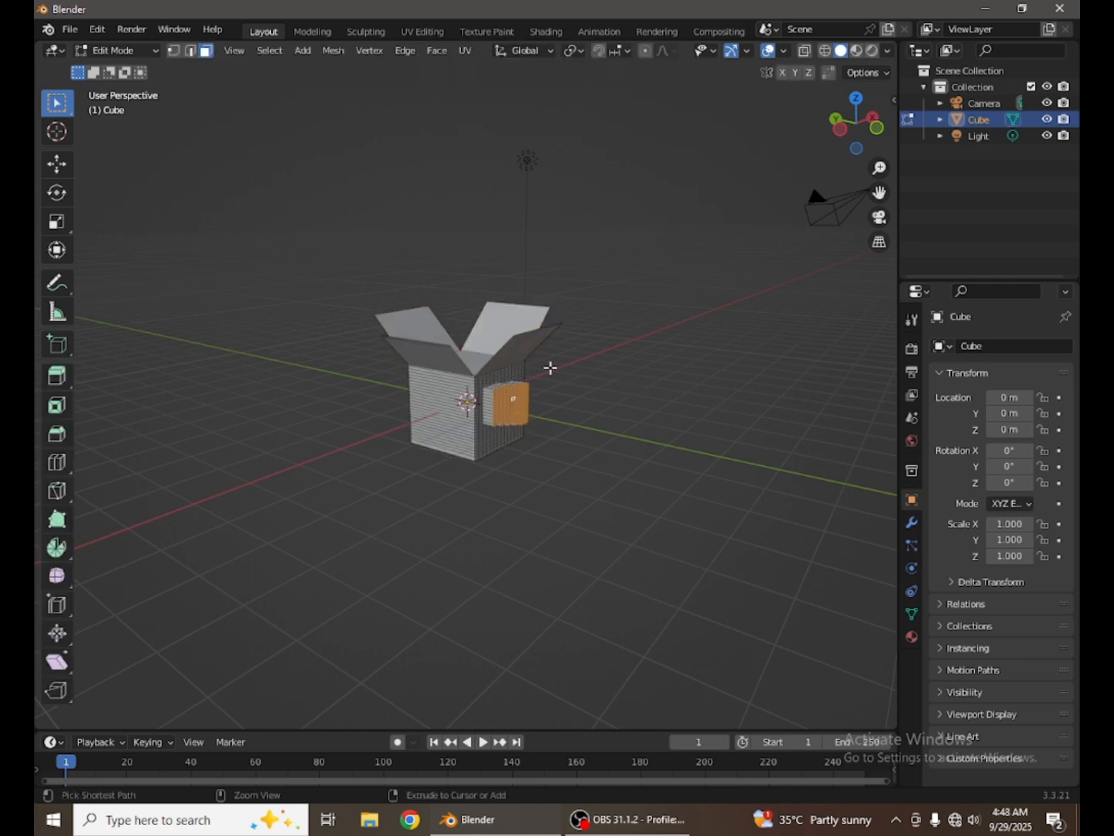
Undo the extrusion and all loop cuts back to the plain box, and set face selection mode
key(ctrl+z)
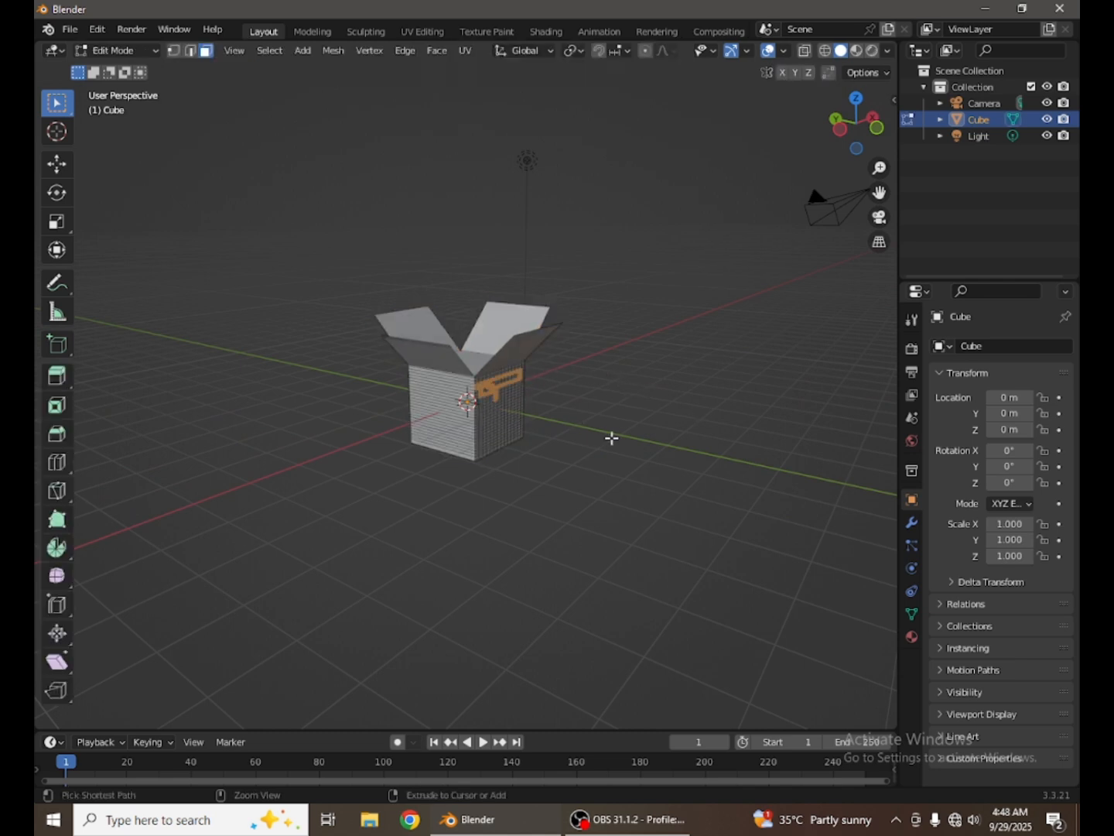
key(ctrl+z)
key(ctrl+z)
key(ctrl+z)
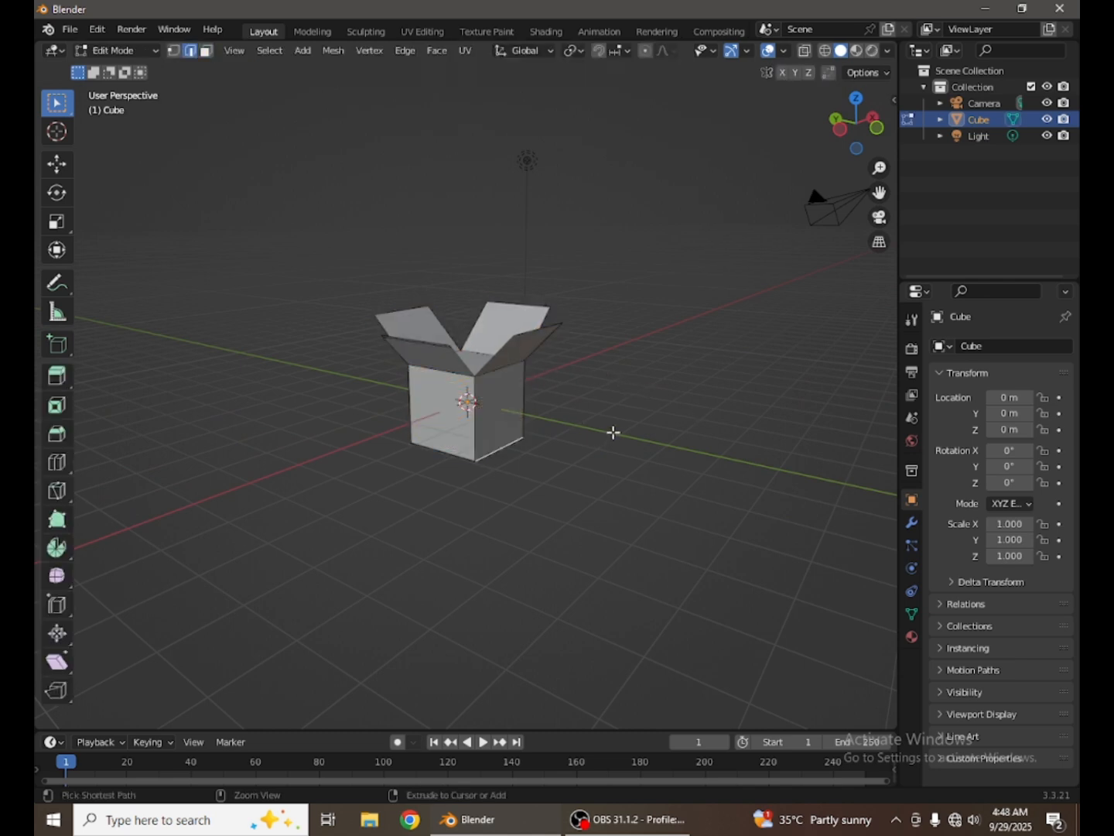
scroll(252, 427, up, 1)
scroll(561, 422, up, 5)
middle_drag(561, 422, 485, 385)
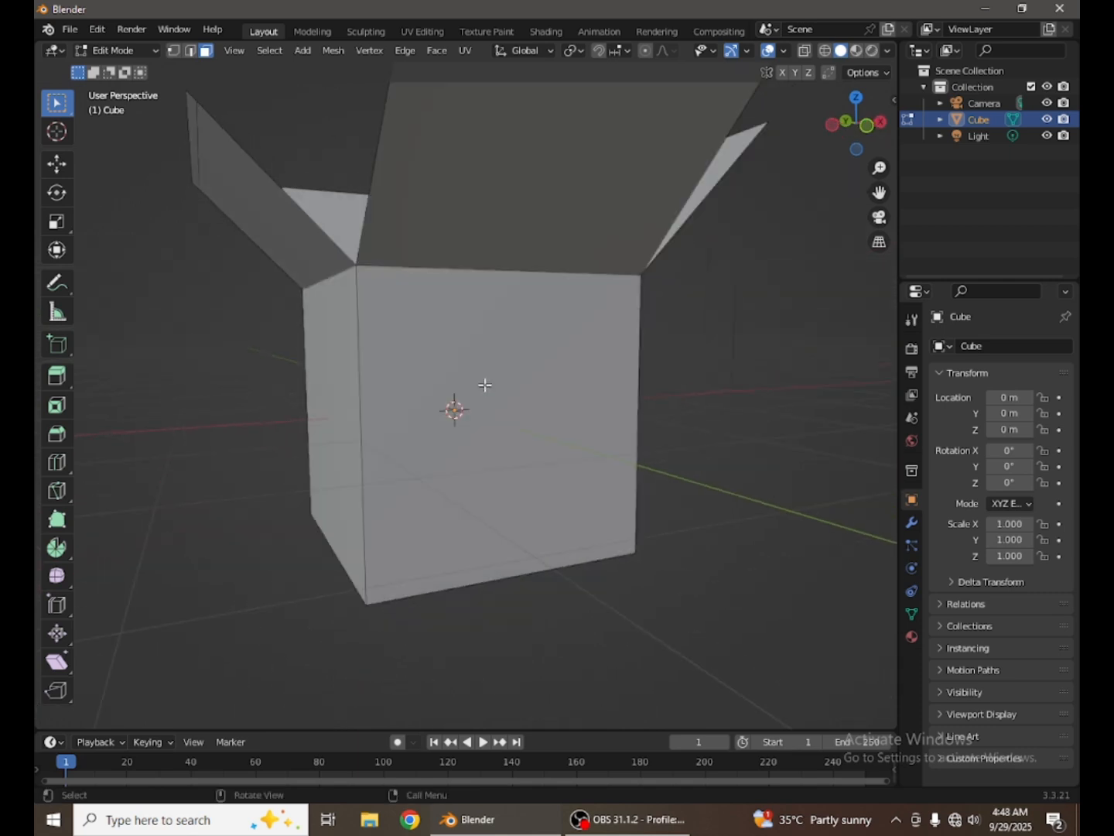
Activate the Knife tool and try starting a cut from the front wall's upper edge
click(56, 492)
scroll(373, 470, up, 5)
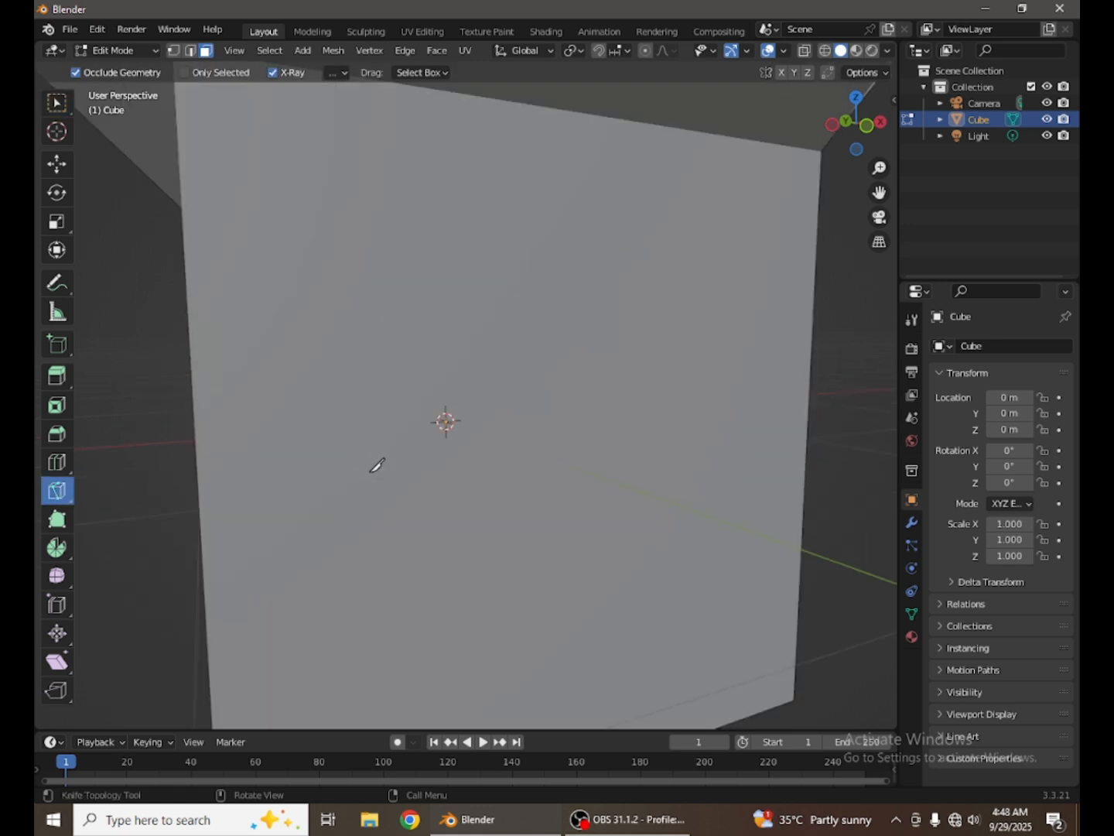
middle_drag(376, 465, 330, 467)
scroll(341, 455, down, 5)
middle_drag(422, 450, 450, 450)
scroll(450, 443, down, 2)
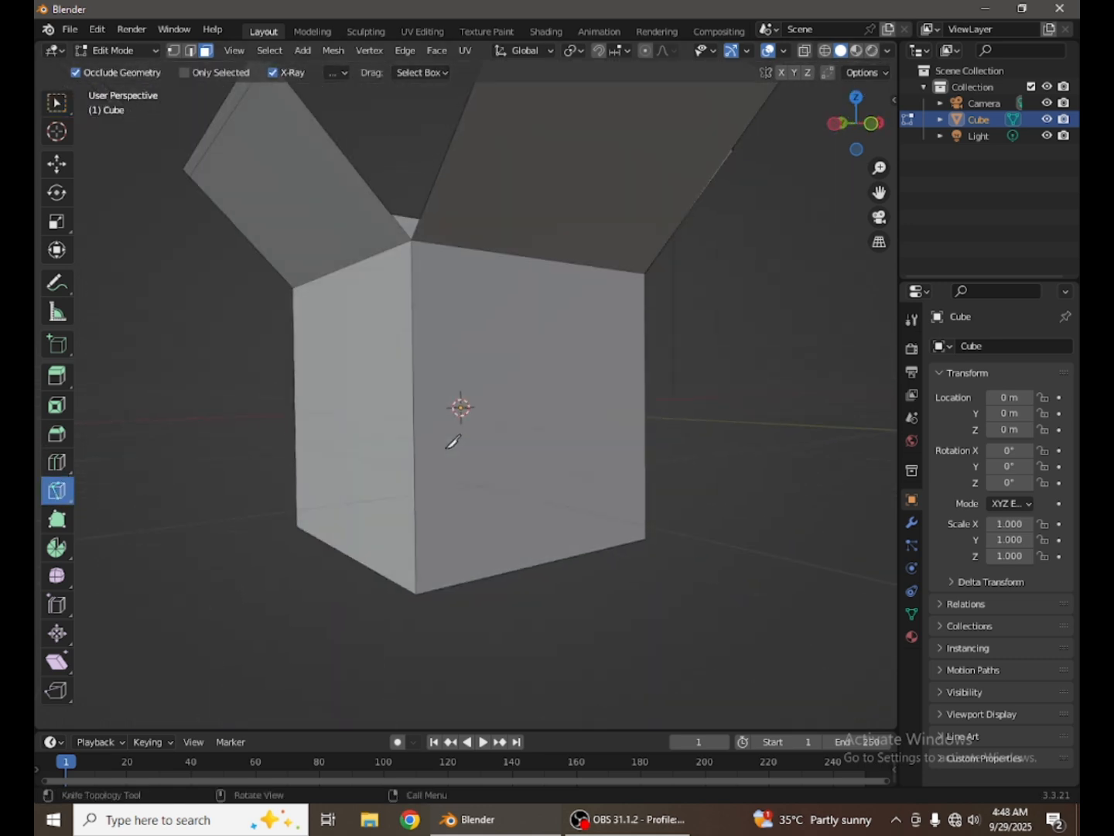
scroll(453, 433, up, 2)
scroll(443, 433, down, 5)
scroll(461, 421, up, 8)
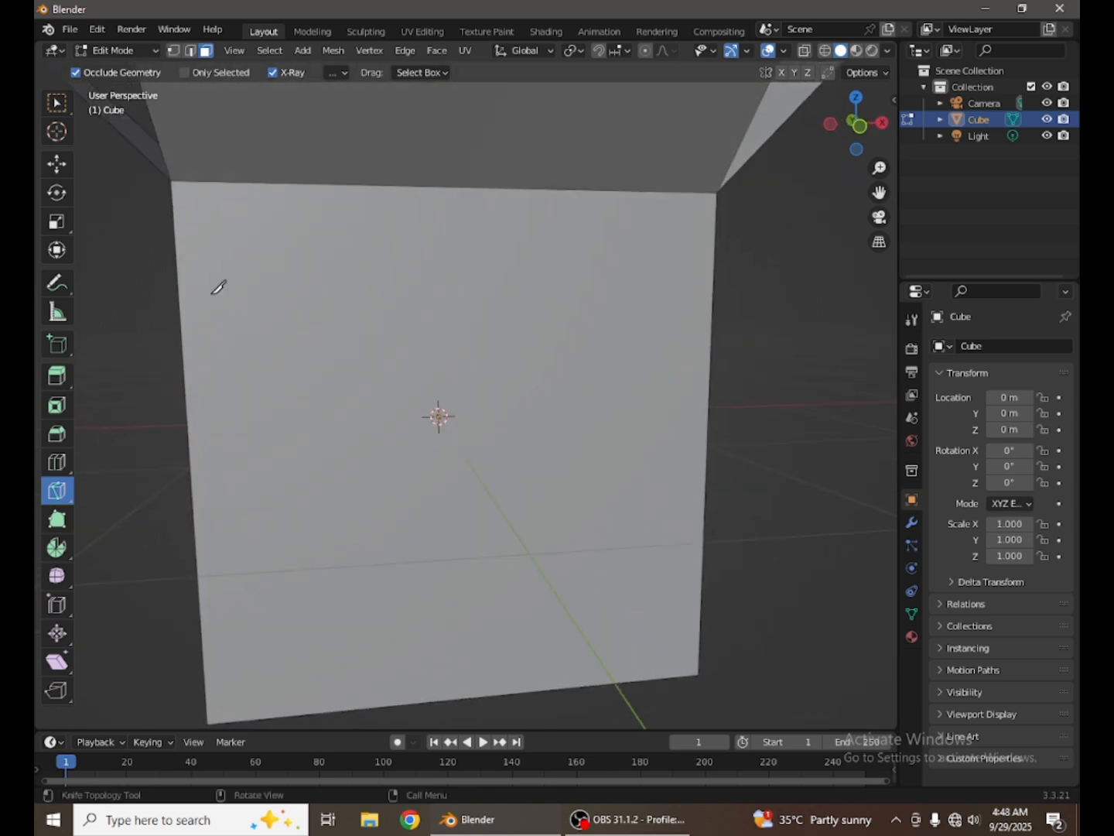
scroll(324, 301, down, 8)
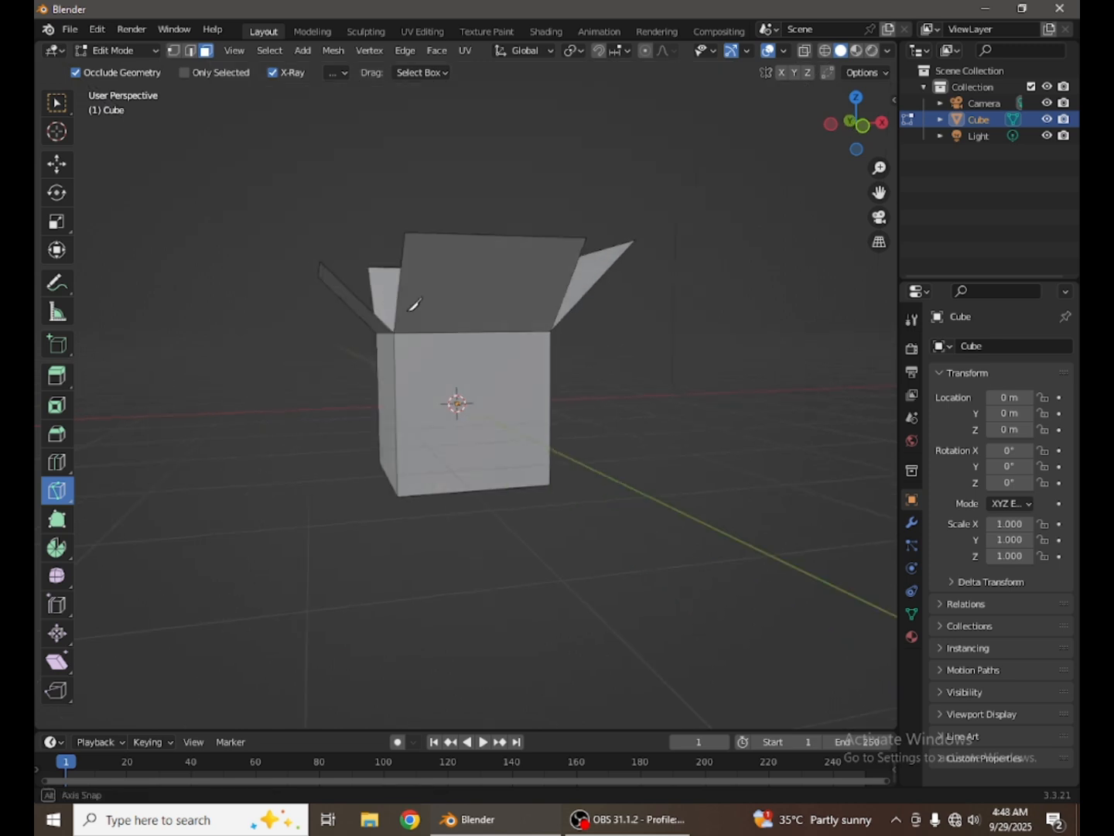
click(435, 331)
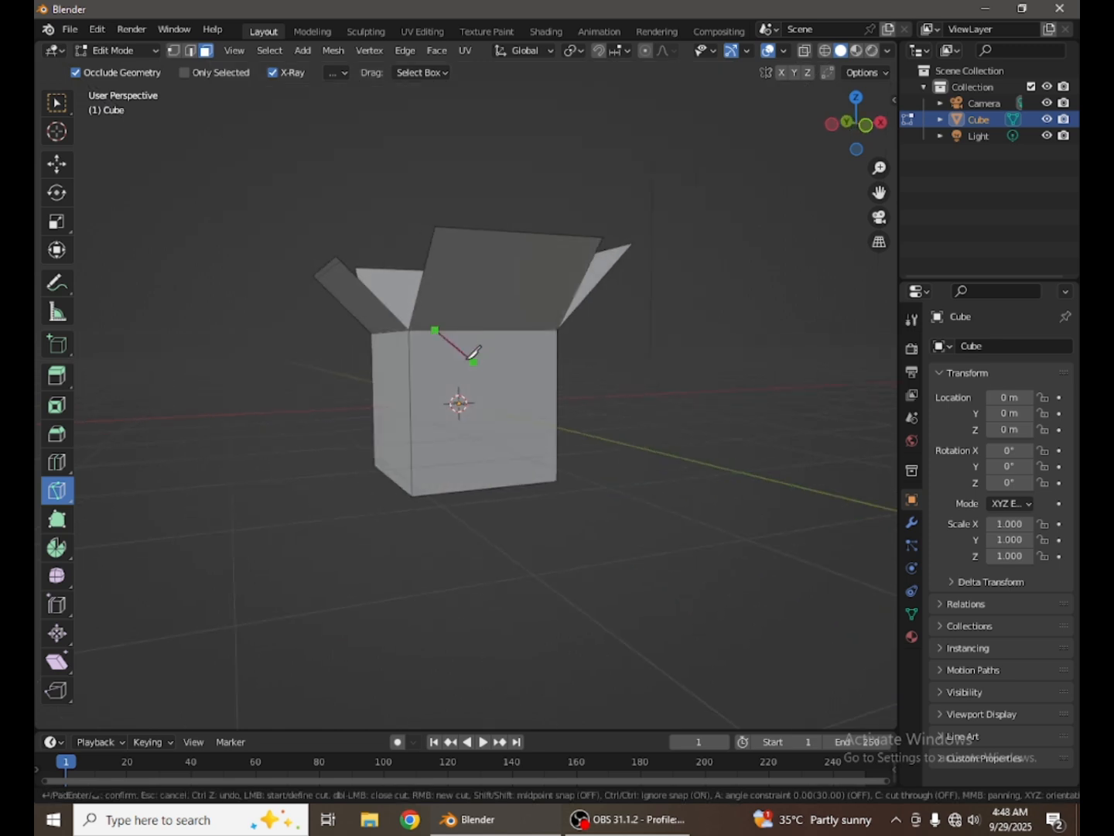
key(Escape)
Knife-cut the front wall diagonally from its upper-left corner to its lower-right corner
click(410, 327)
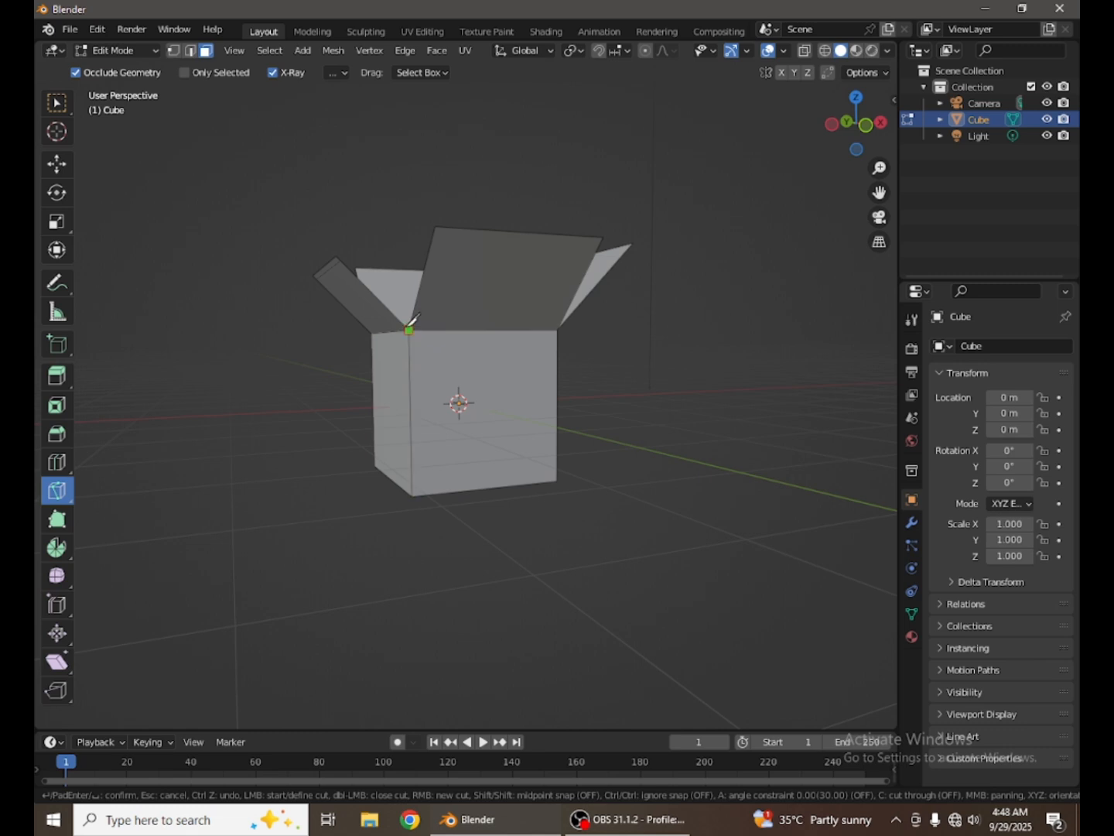
click(557, 480)
key(Return)
Knife-cut the box's front wall along its second diagonal, from the upper-right corner to the lower-left corner
scroll(553, 484, up, 4)
mouse_move(548, 480)
middle_down()
mouse_move(500, 468)
mouse_move(543, 465)
middle_up()
scroll(513, 462, down, 4)
scroll(542, 465, up, 1)
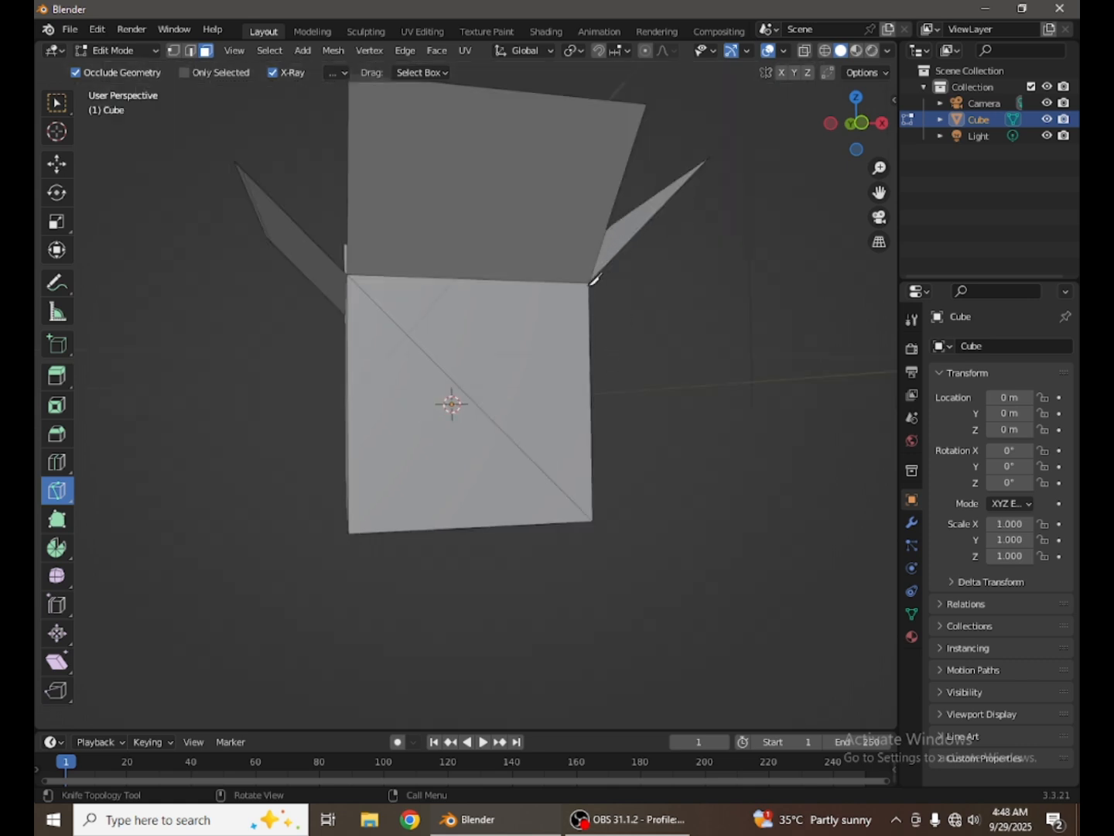
click(593, 281)
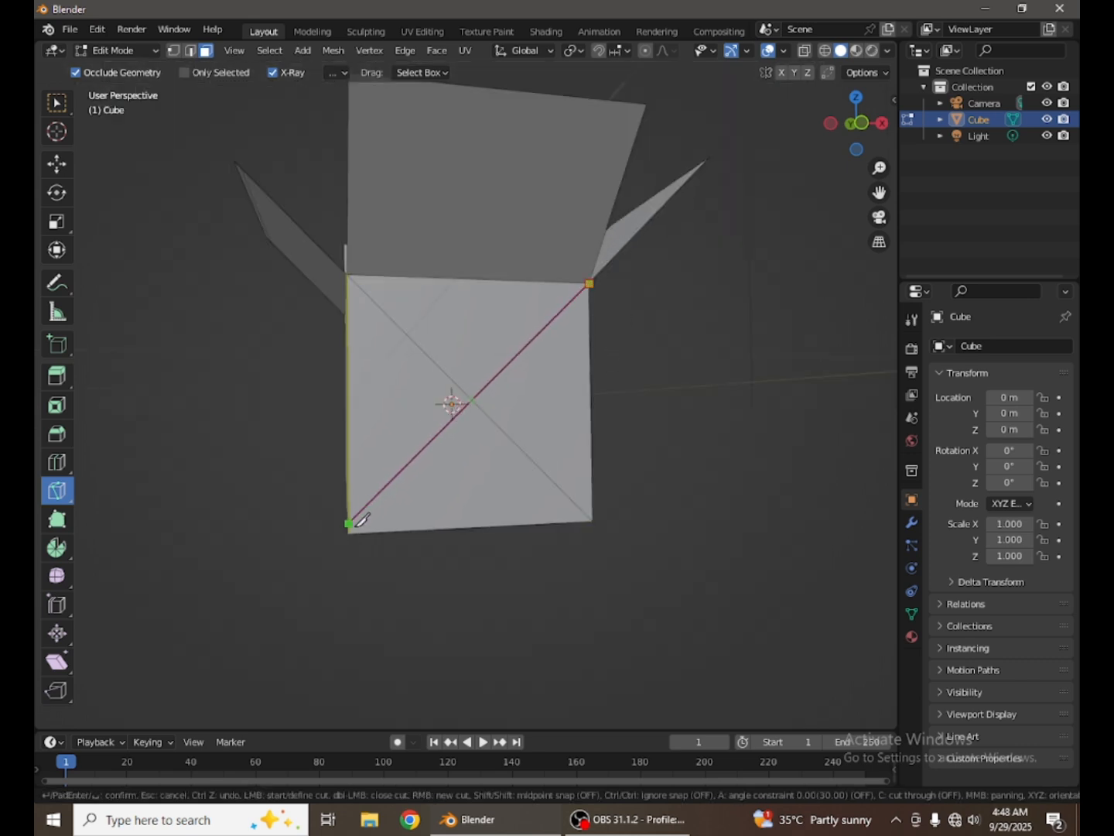
click(351, 524)
key(Return)
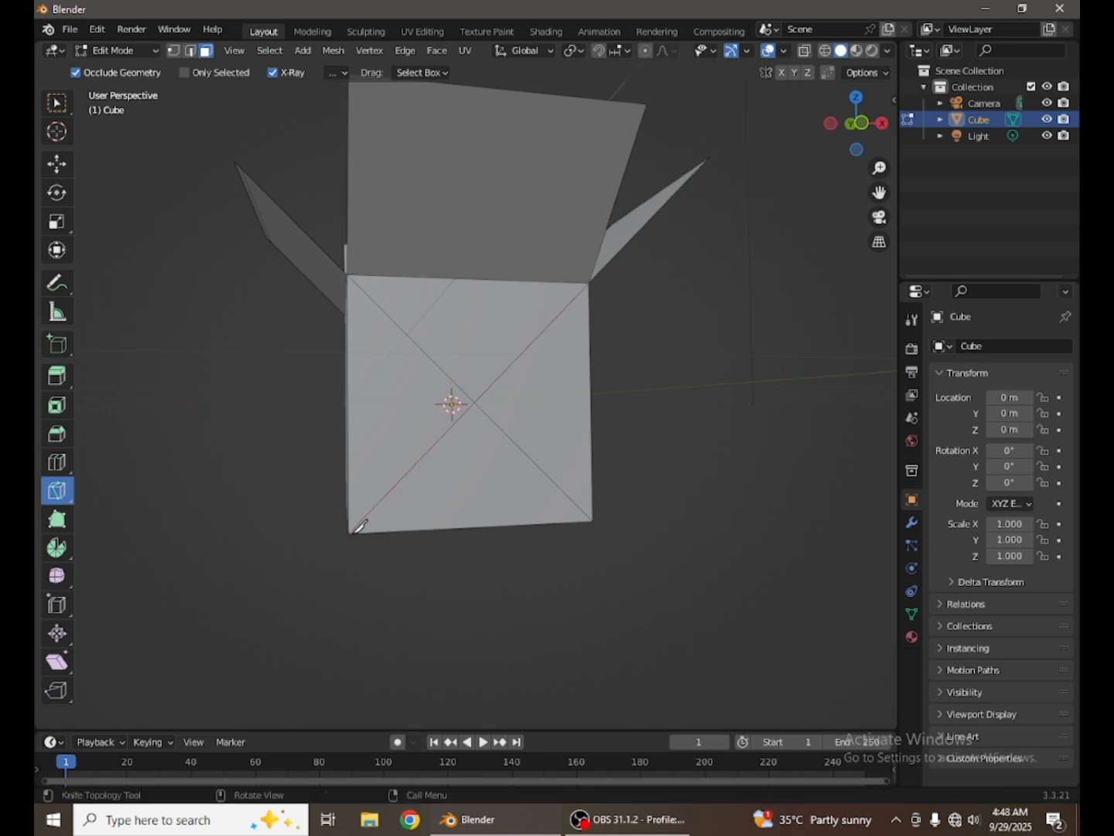
Knife-cut the front wall vertically through the crossing of the two diagonals, from its upper edge to its lower edge
scroll(466, 463, down, 5)
middle_drag(466, 464, 543, 467)
scroll(520, 388, up, 4)
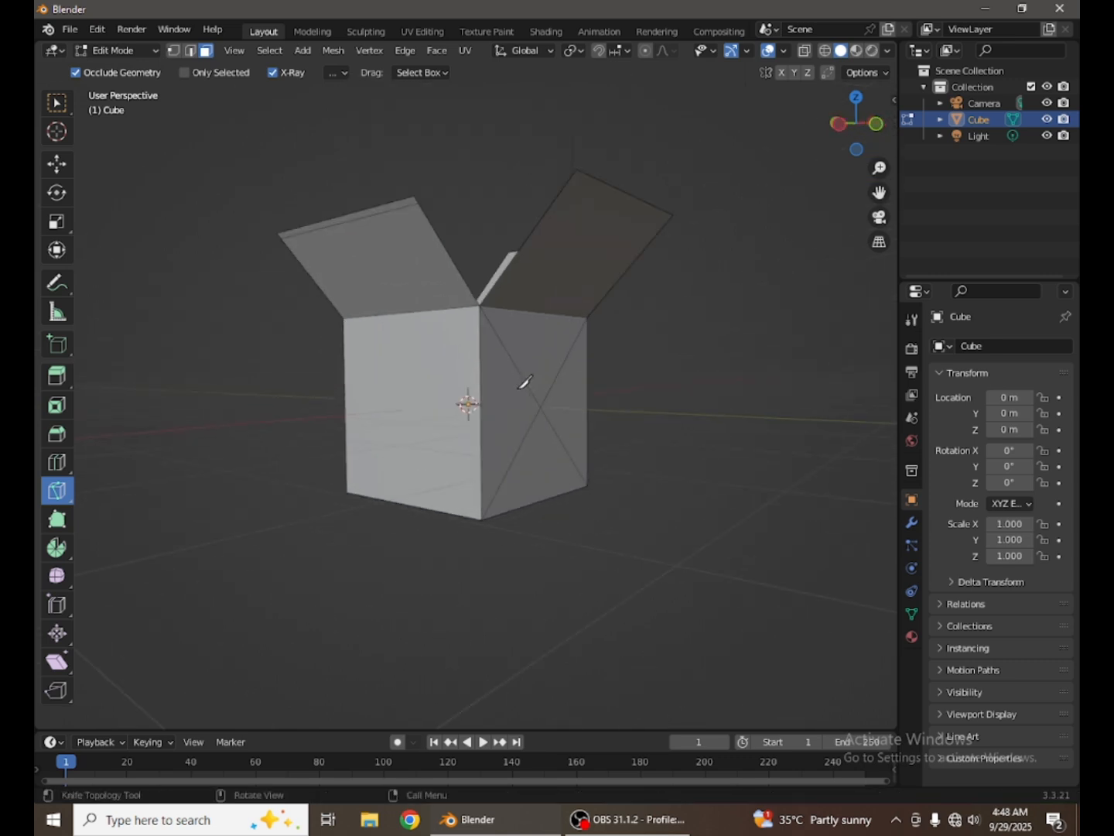
scroll(521, 389, up, 3)
mouse_move(469, 386)
middle_down()
mouse_move(399, 389)
mouse_move(466, 374)
middle_up()
scroll(456, 390, down, 4)
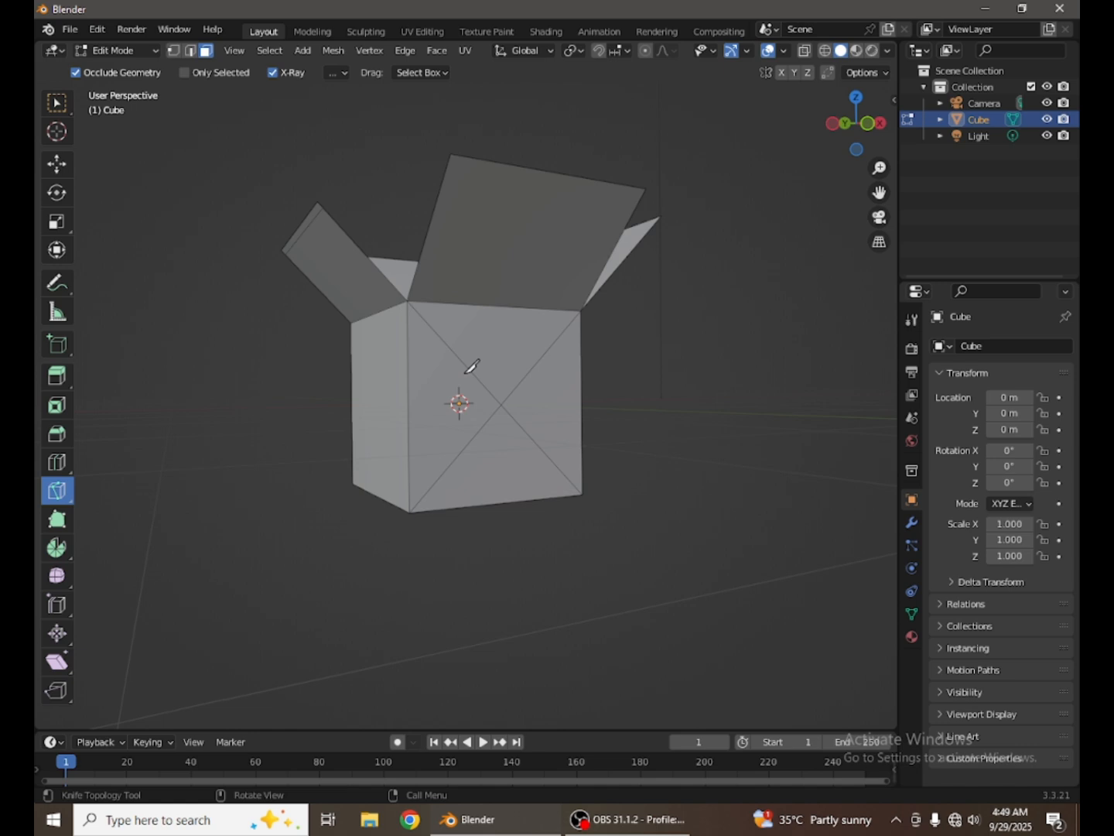
click(508, 307)
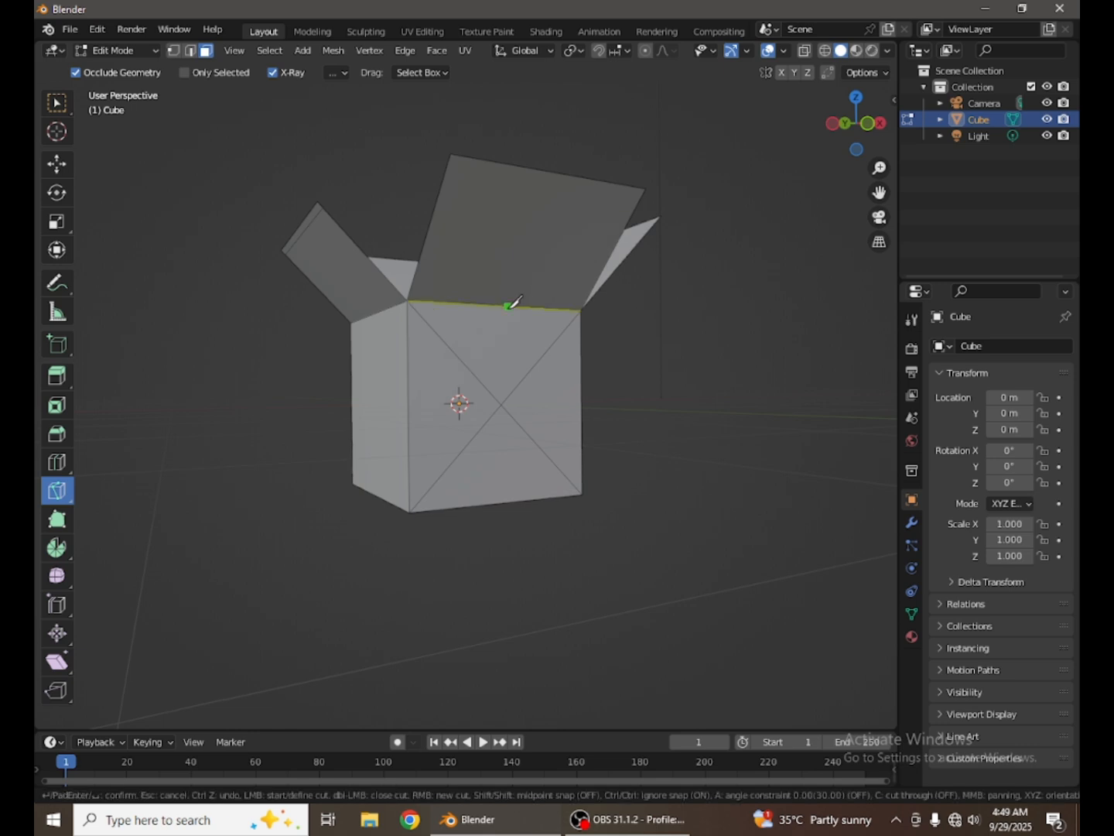
click(507, 494)
key(Return)
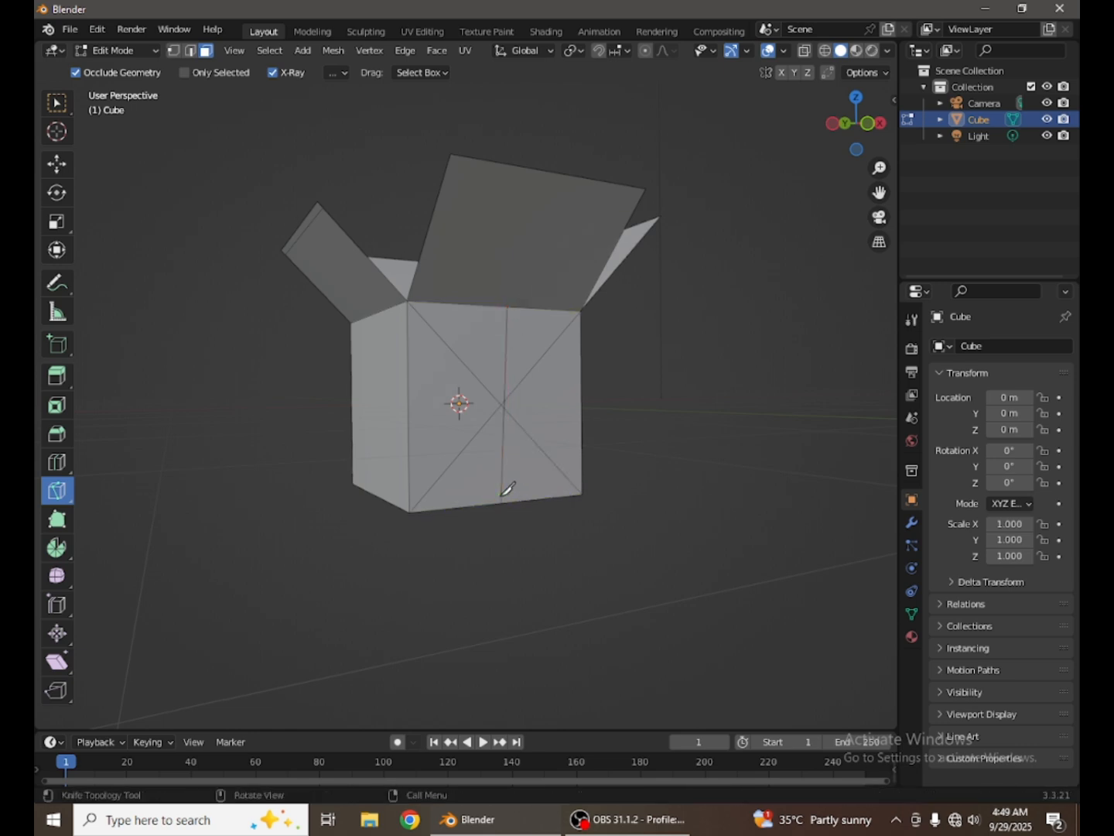
Knife-cut the front wall horizontally through its centre, from one side edge to the other
click(408, 409)
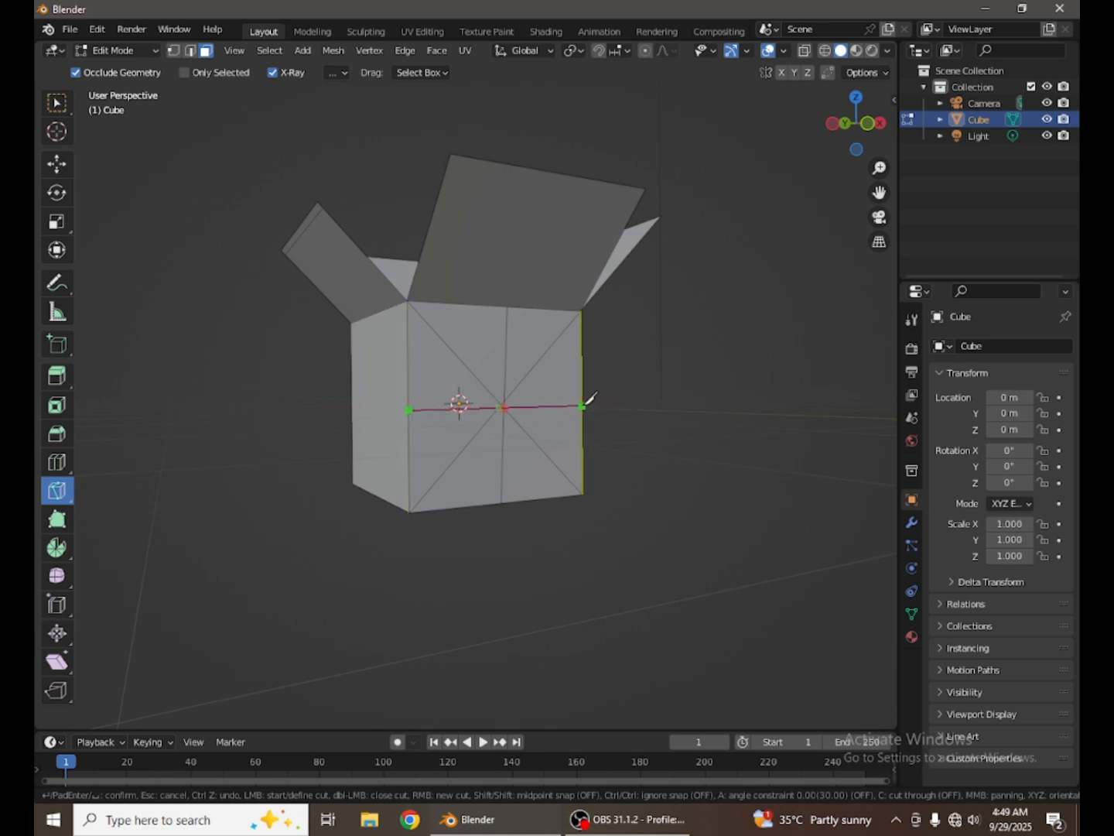
click(583, 406)
key(Return)
scroll(582, 404, up, 1)
middle_drag(579, 404, 604, 398)
scroll(385, 387, down, 10)
scroll(366, 411, up, 6)
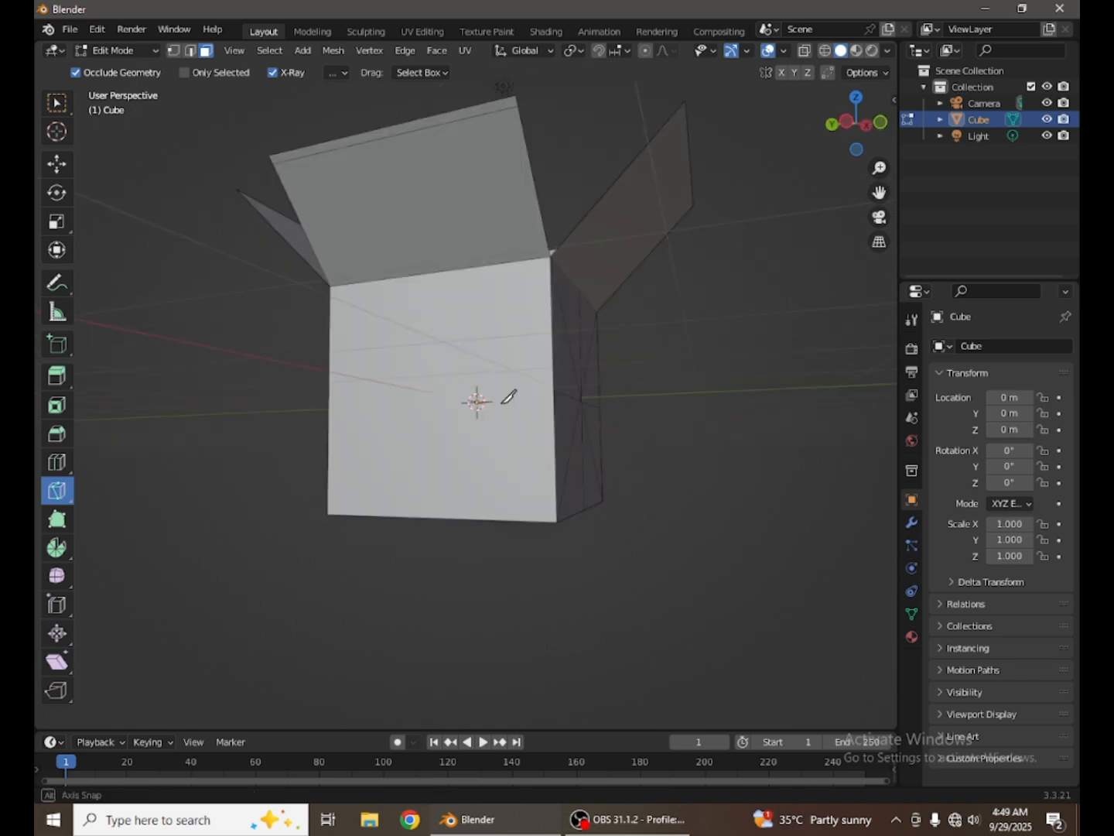
middle_drag(506, 394, 436, 312)
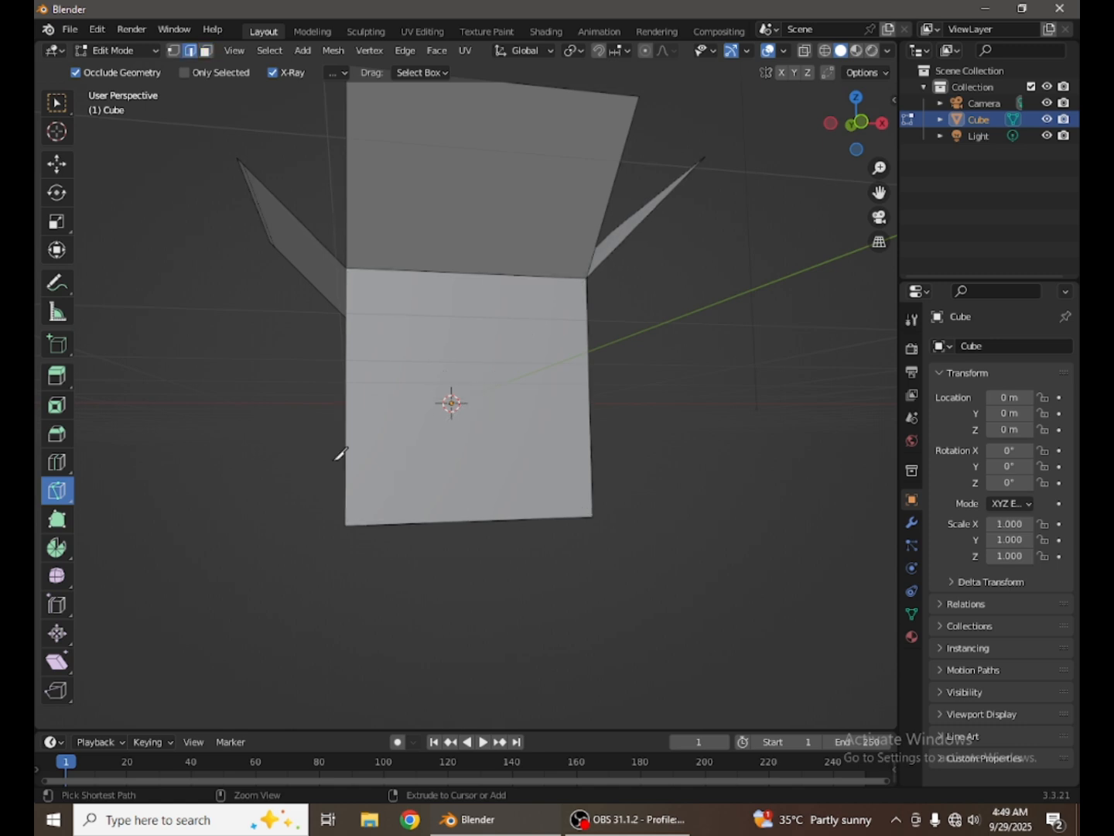
Activate the Poly Build tool and pull the lower-left corner vertex of a box wall outward and down
click(56, 520)
scroll(216, 511, down, 5)
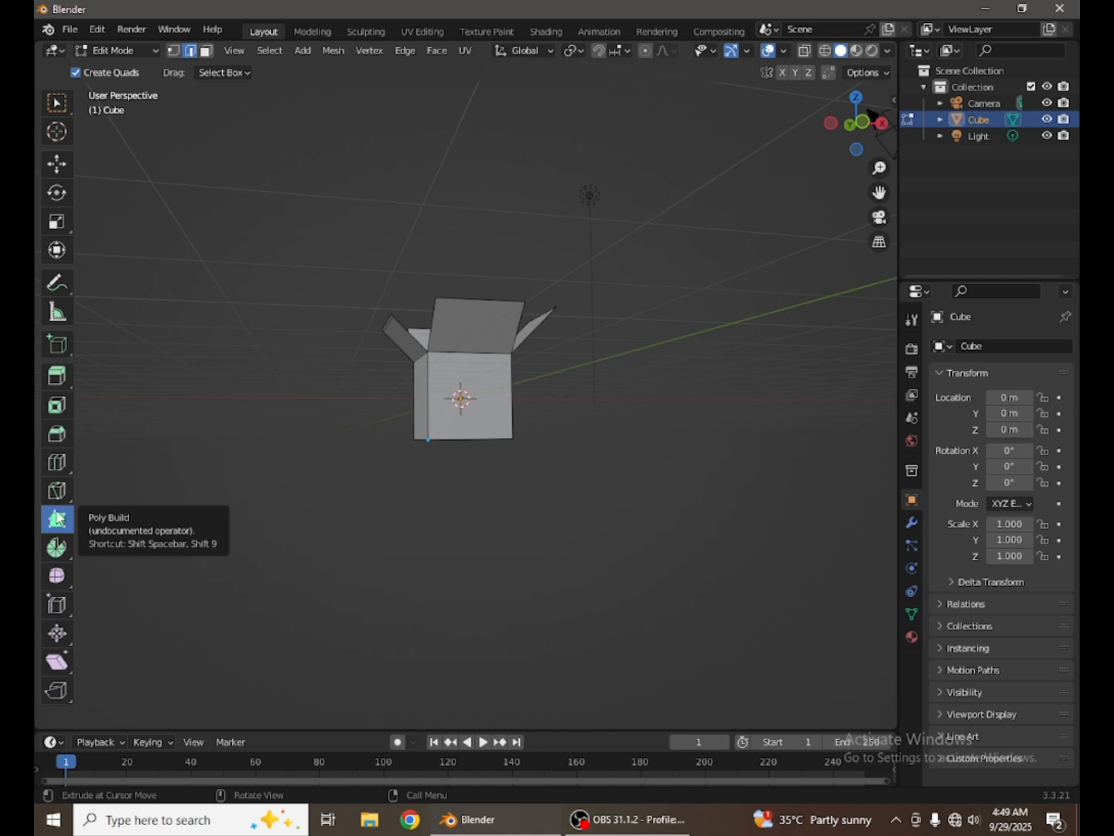
scroll(338, 436, up, 6)
middle_drag(337, 434, 362, 494)
scroll(209, 570, down, 8)
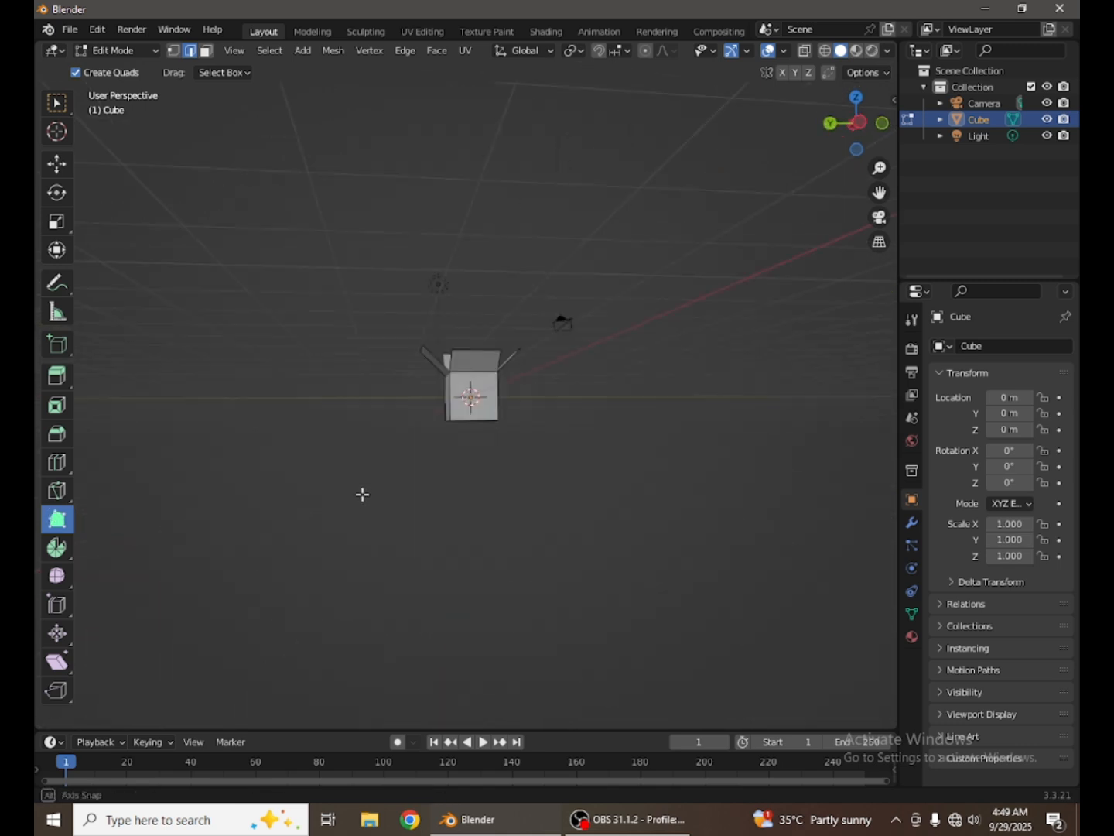
scroll(363, 494, up, 3)
drag(430, 448, 362, 508)
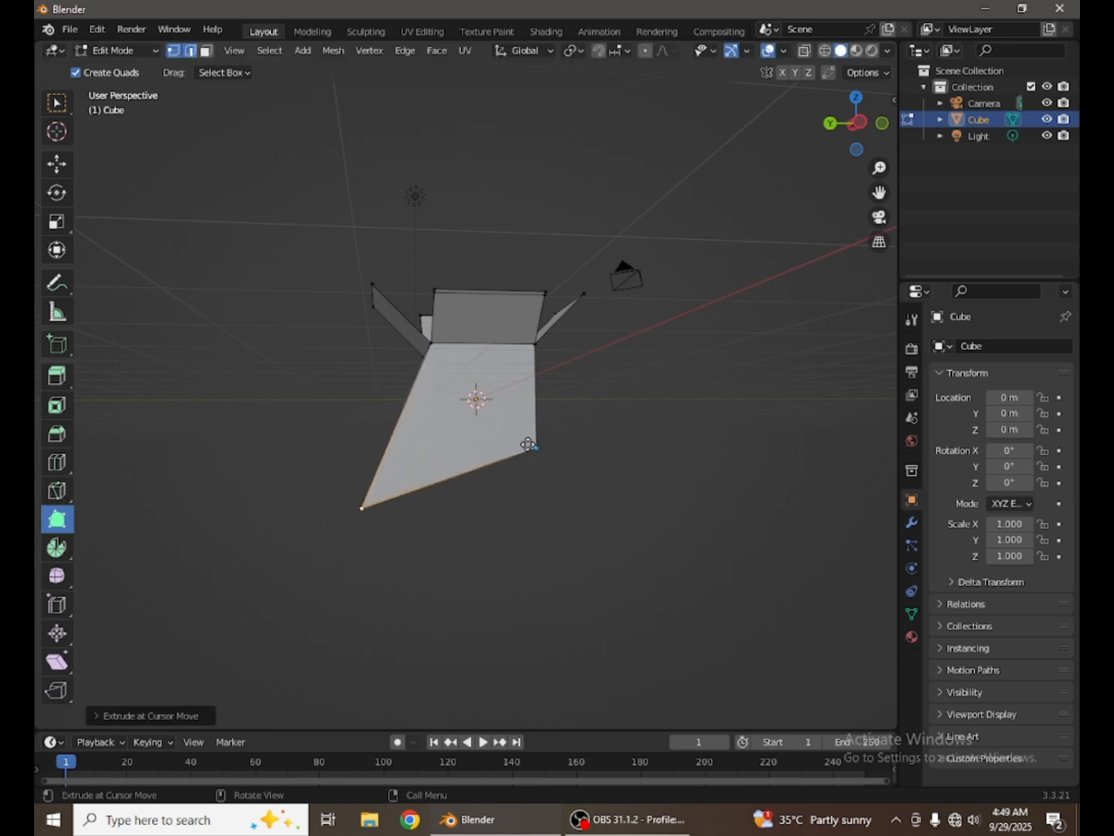
Pull other bottom corner vertices of the box in different directions with Poly Build to distort its walls
drag(531, 446, 571, 509)
middle_drag(572, 508, 376, 465)
drag(499, 463, 604, 449)
key(ctrl+z)
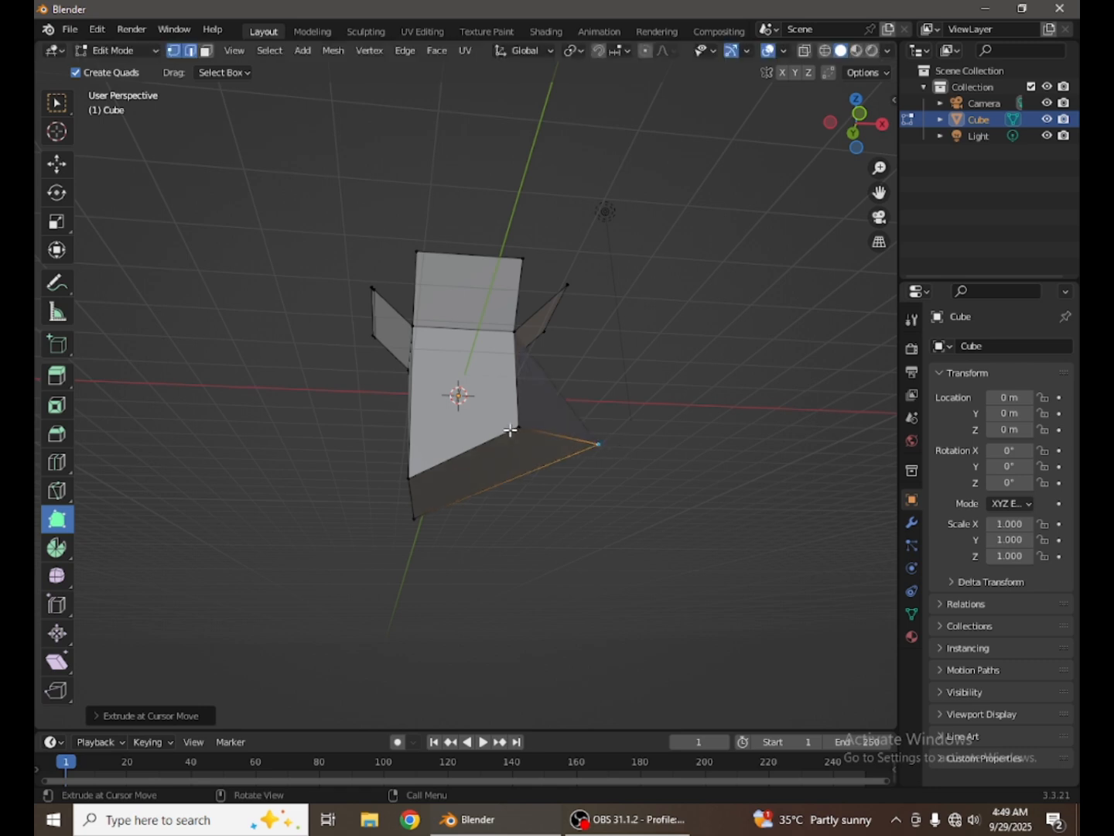
drag(512, 430, 475, 453)
middle_drag(474, 453, 380, 483)
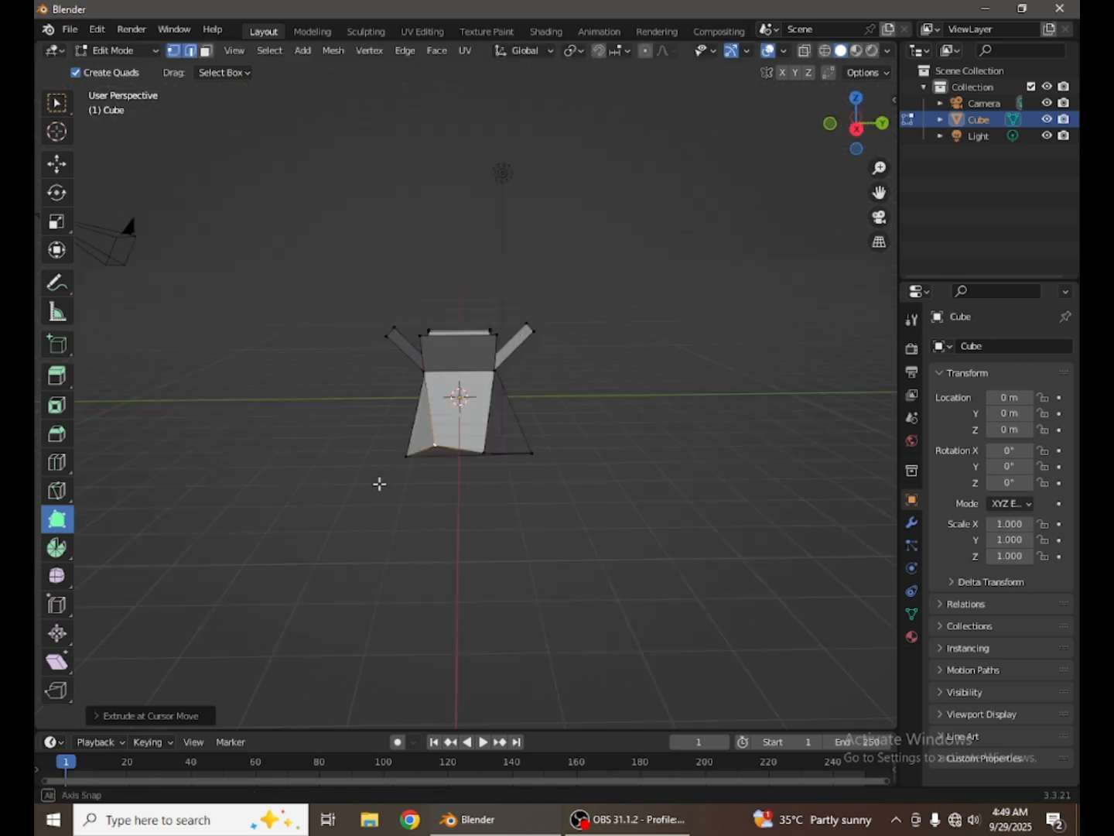
drag(442, 479, 432, 499)
scroll(571, 449, up, 3)
middle_drag(572, 456, 693, 396)
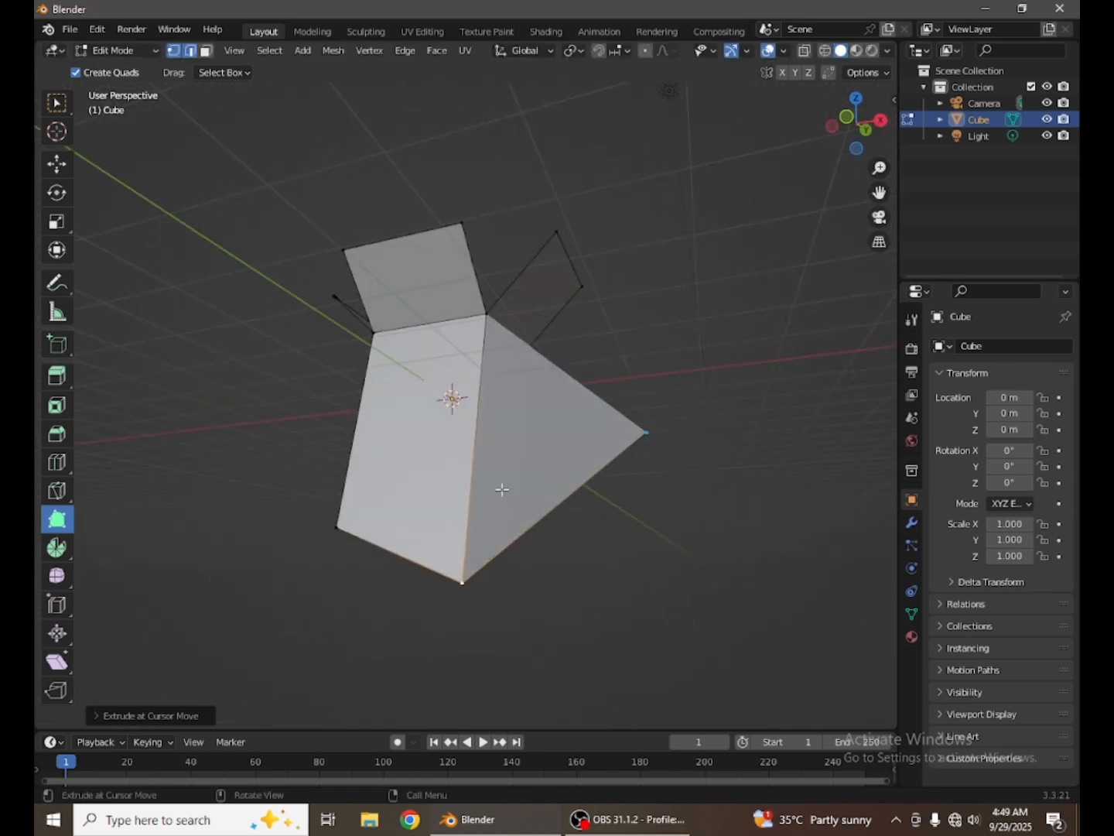
drag(479, 540, 512, 595)
scroll(547, 548, down, 3)
middle_drag(545, 547, 685, 507)
drag(464, 466, 419, 561)
Undo the Poly Build vertex moves back to the undistorted box
scroll(414, 563, down, 4)
middle_drag(403, 569, 116, 658)
scroll(501, 493, up, 5)
middle_drag(501, 492, 638, 471)
key(ctrl+z)
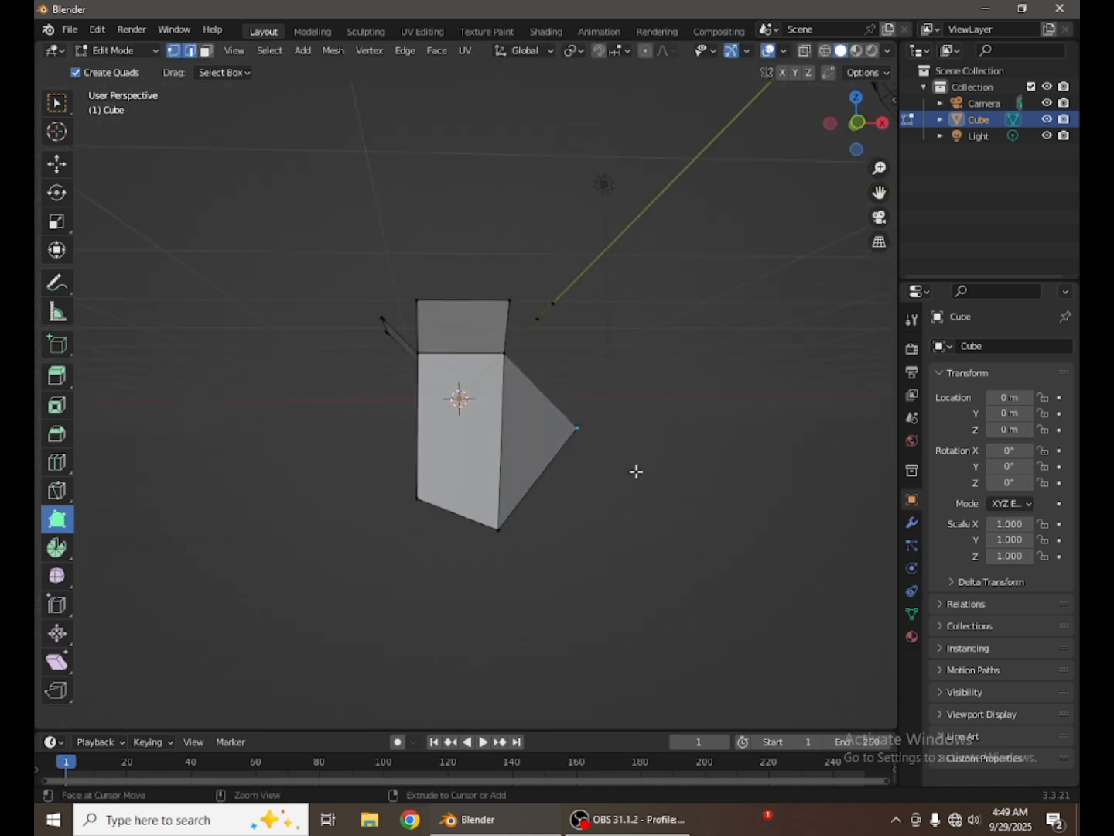
key(ctrl+z)
key(ctrl+z)
key(ctrl+z)
key(ctrl+z)
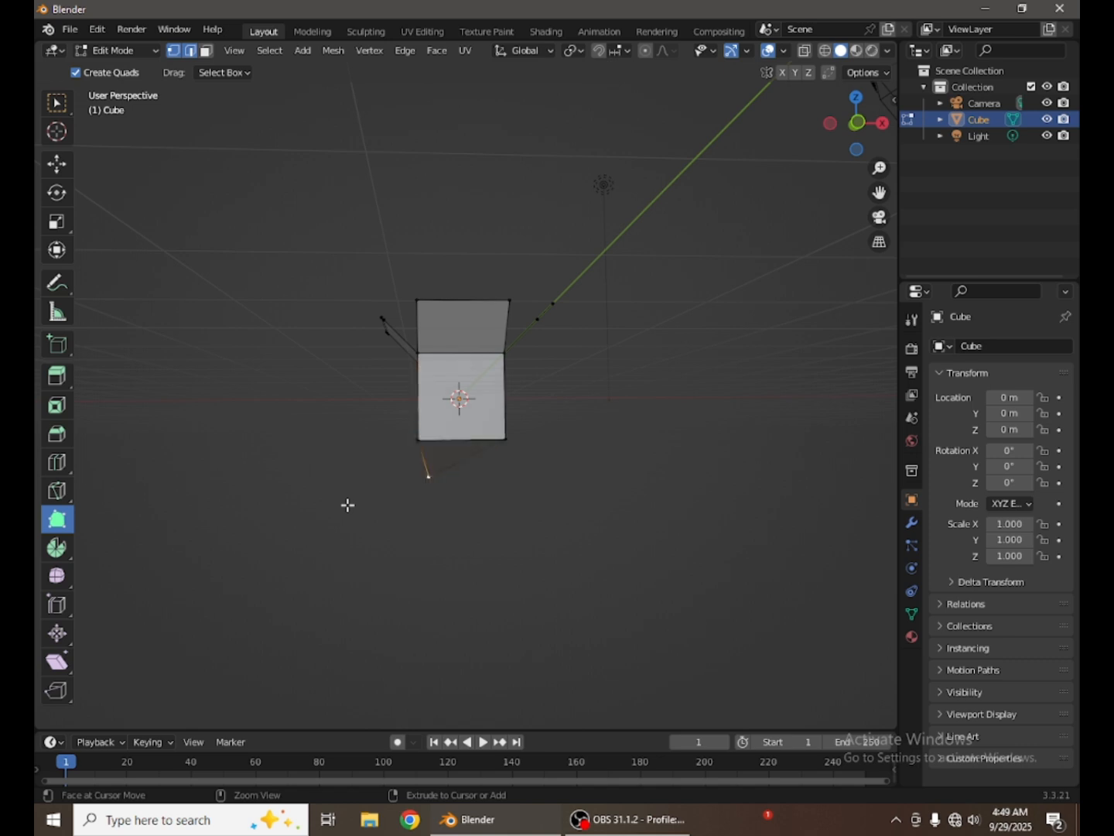
middle_drag(348, 505, 34, 650)
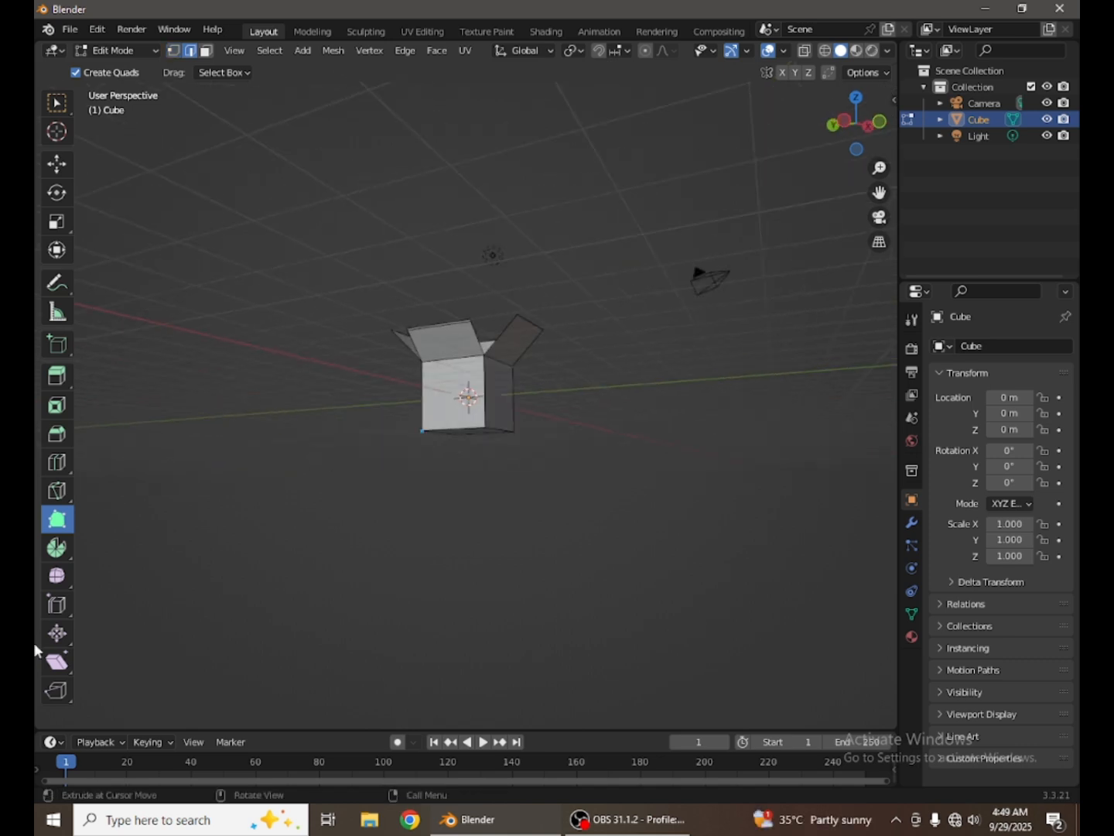
Activate the Spin tool with 12 steps about the Z axis and spin the current selection
click(55, 546)
scroll(371, 496, up, 4)
middle_drag(352, 482, 348, 421)
click(380, 396)
drag(305, 404, 330, 541)
drag(383, 403, 435, 539)
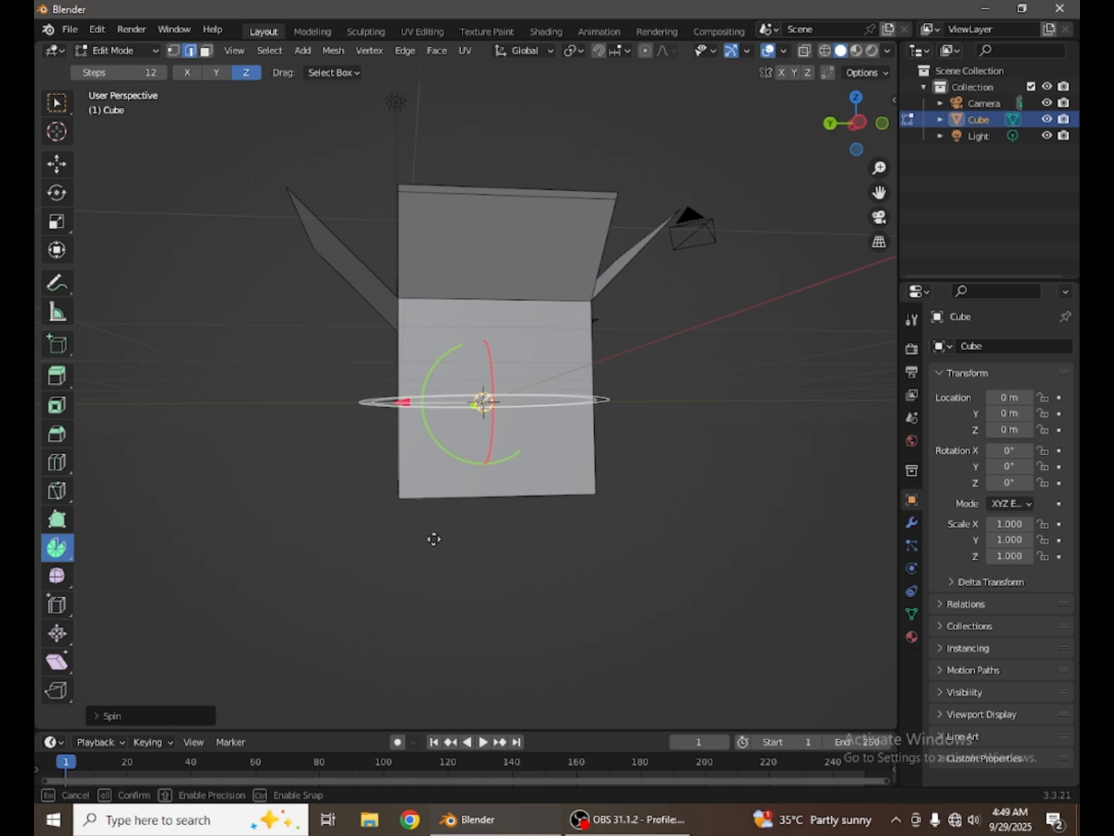
drag(559, 214, 559, 215)
scroll(533, 415, down, 4)
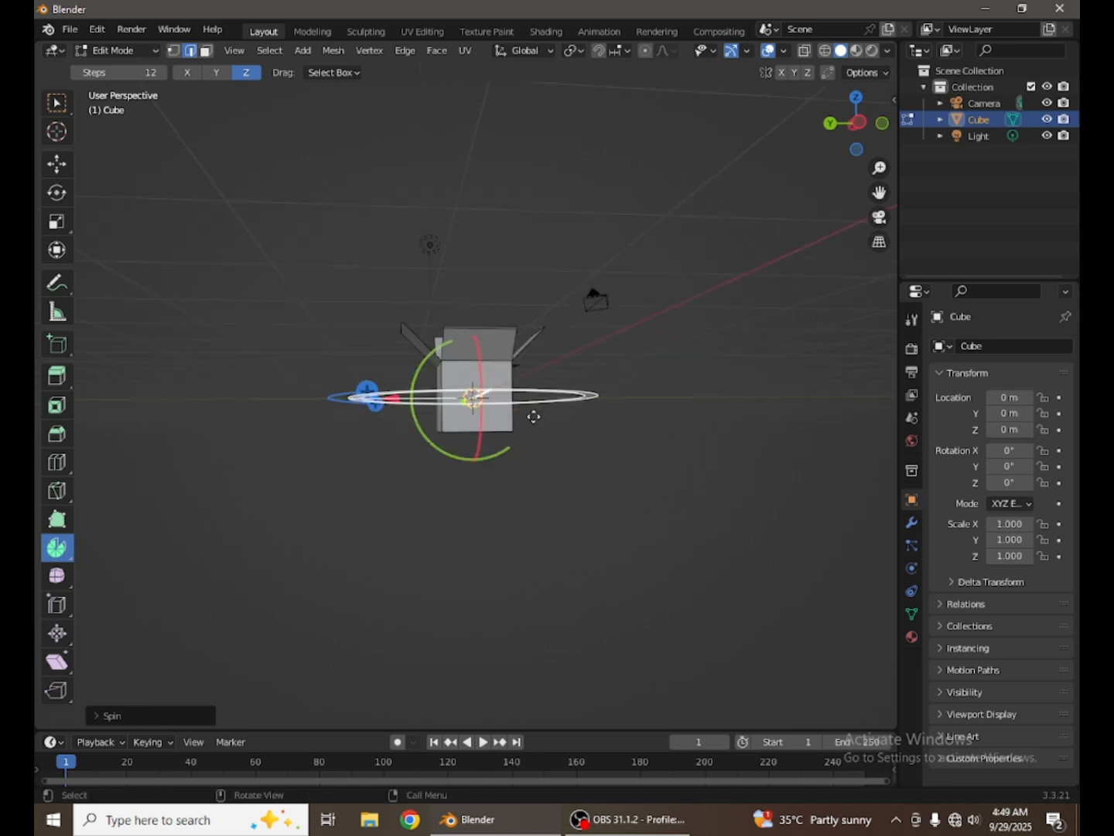
Try the Spin gizmo's rotation rings and examine the spun geometry around the box
middle_drag(532, 415, 387, 374)
click(450, 394)
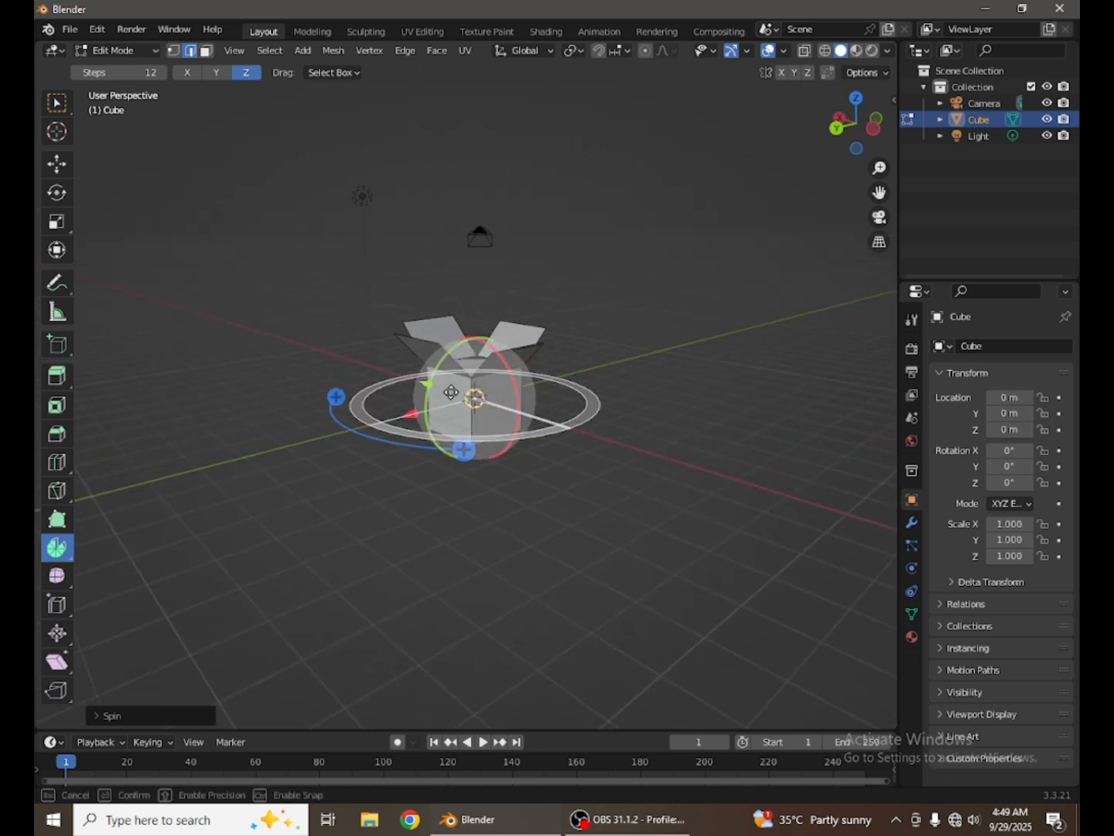
scroll(448, 453, up, 4)
middle_drag(447, 453, 531, 449)
click(466, 379)
click(426, 390)
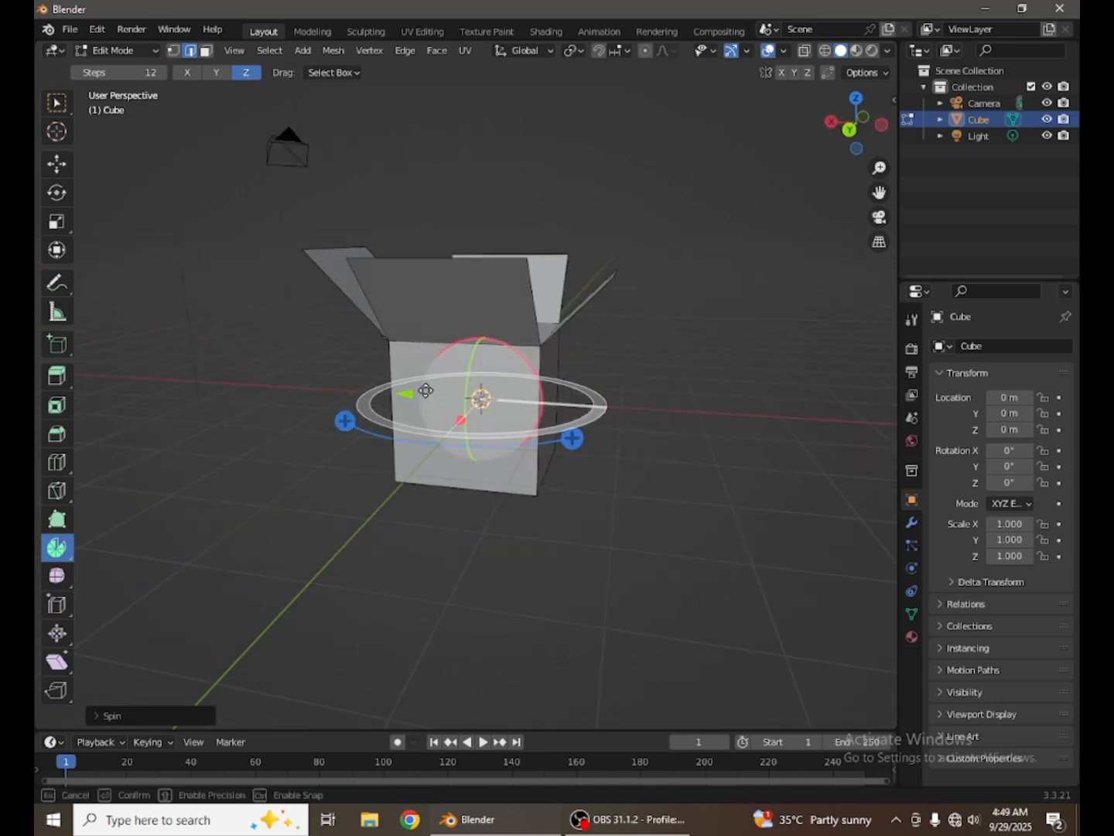
scroll(441, 390, down, 3)
middle_drag(376, 395, 430, 398)
scroll(450, 393, up, 4)
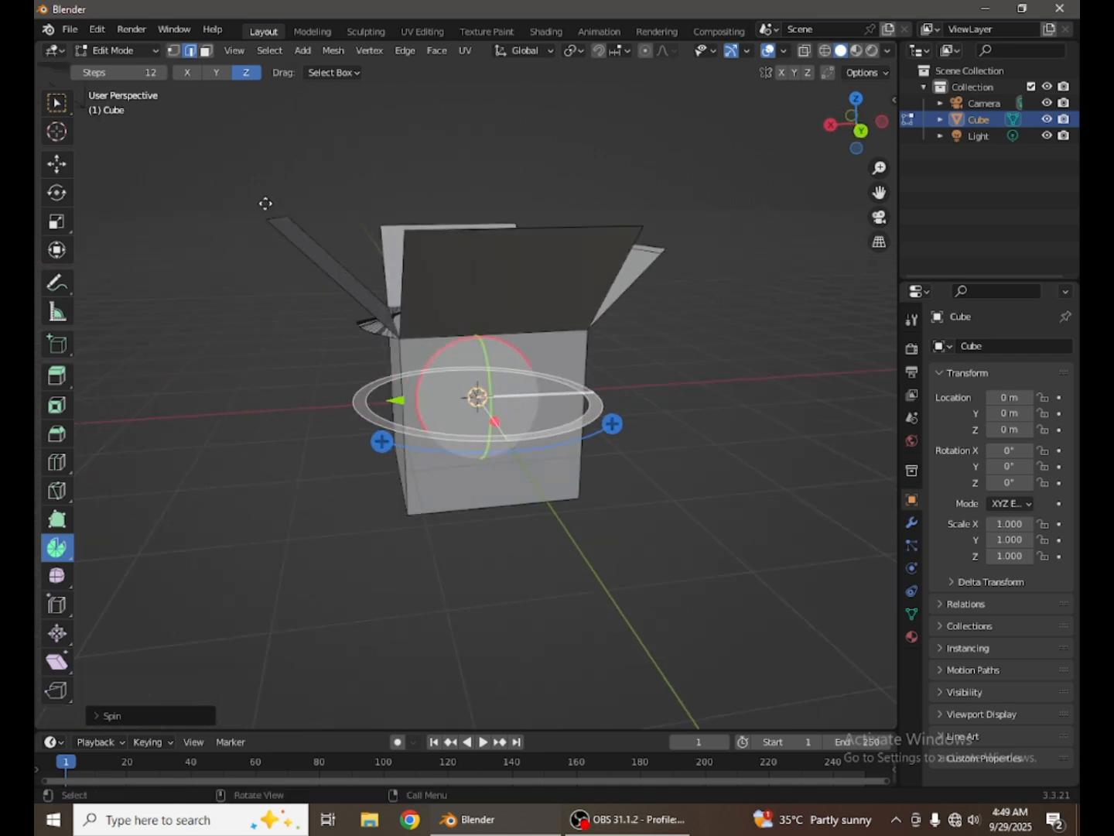
Set face selection mode, select one side wall and spin it repeatedly around the Z axis in 12 steps
click(205, 51)
click(495, 416)
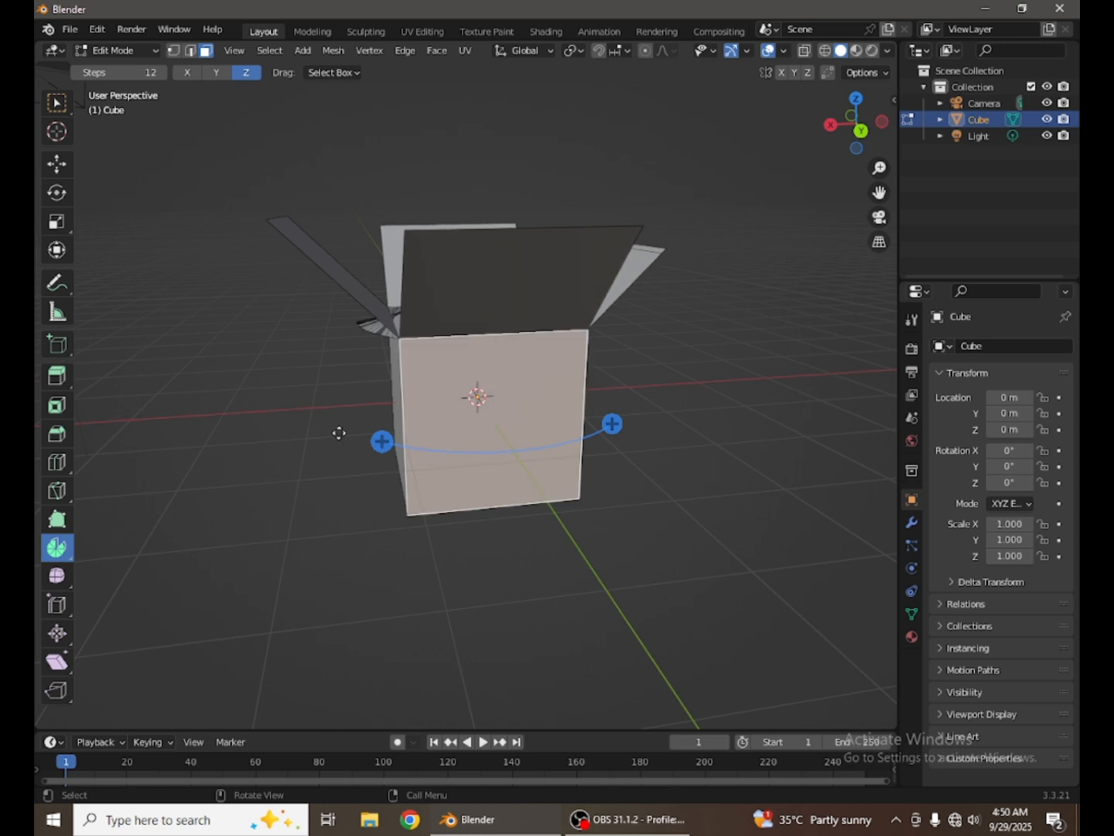
drag(379, 441, 577, 426)
scroll(577, 426, down, 4)
middle_drag(578, 426, 342, 458)
drag(339, 453, 486, 591)
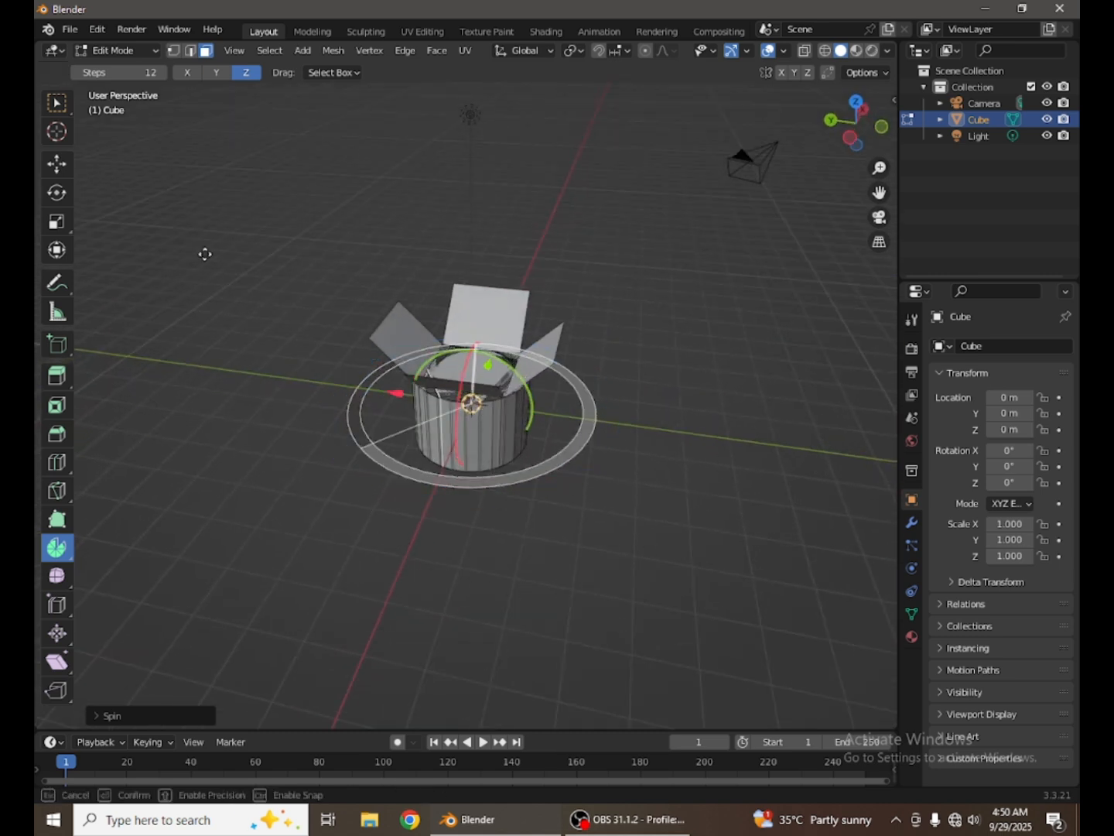
drag(206, 254, 310, 596)
Undo the side wall's spins
key(ctrl+z)
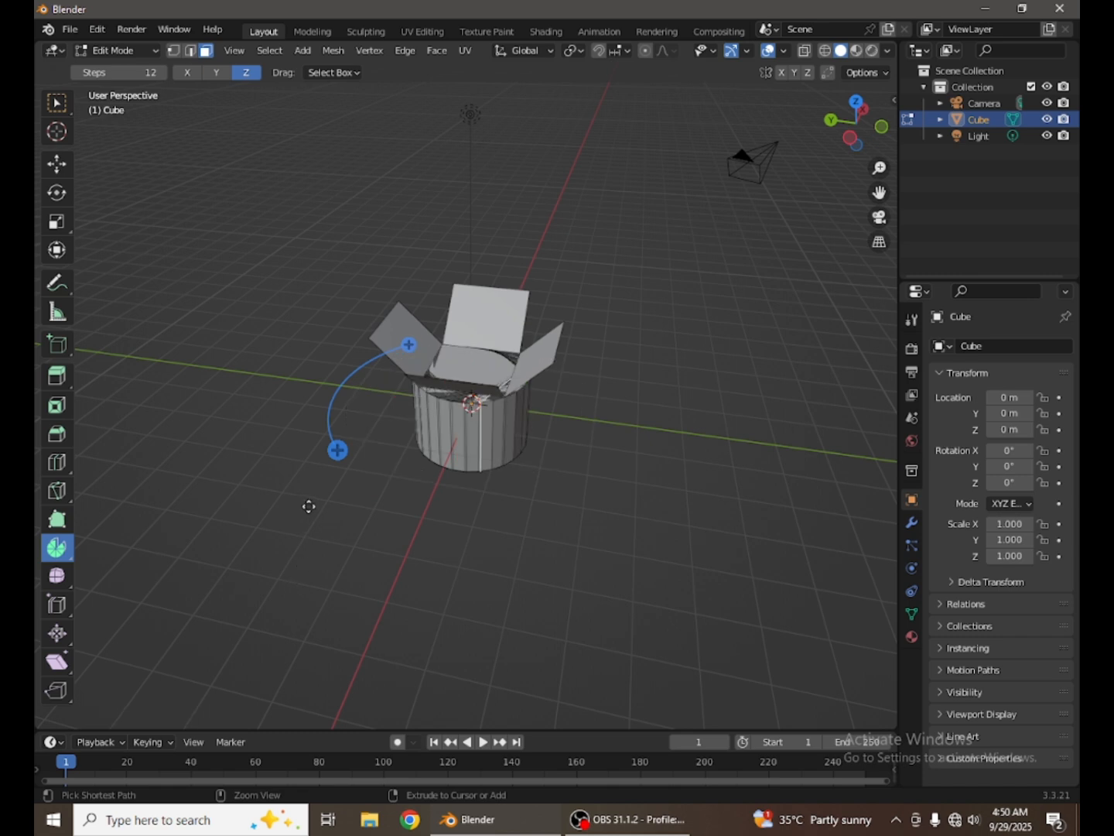
key(ctrl+z)
middle_drag(345, 500, 480, 442)
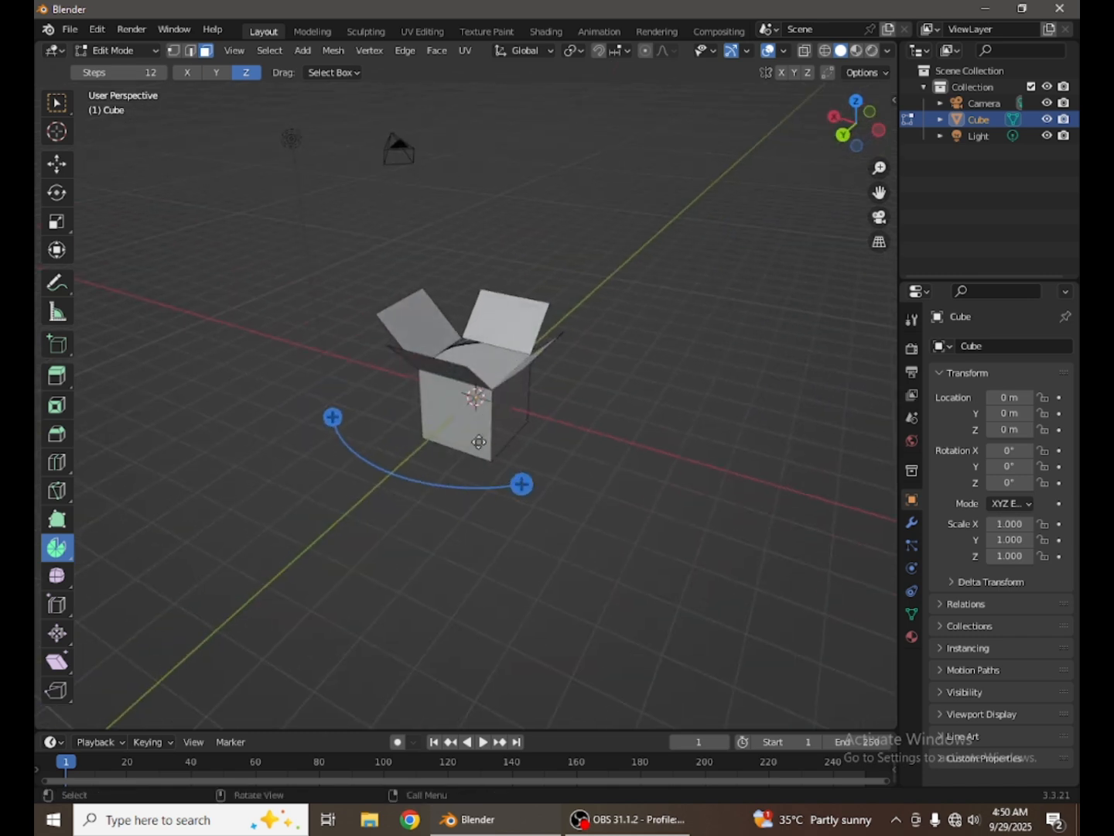
scroll(479, 442, up, 3)
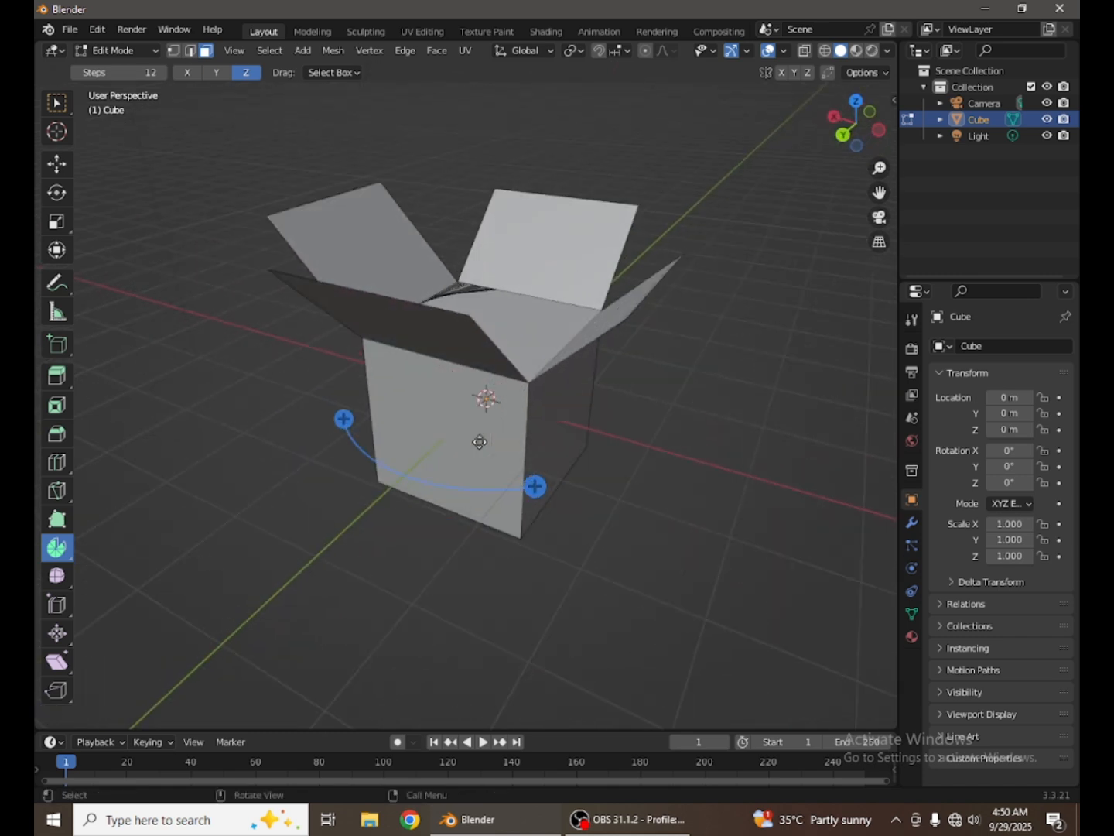
Set edge selection mode, select the box's vertical corner edge and spin it around the Z axis in 12 steps
click(191, 50)
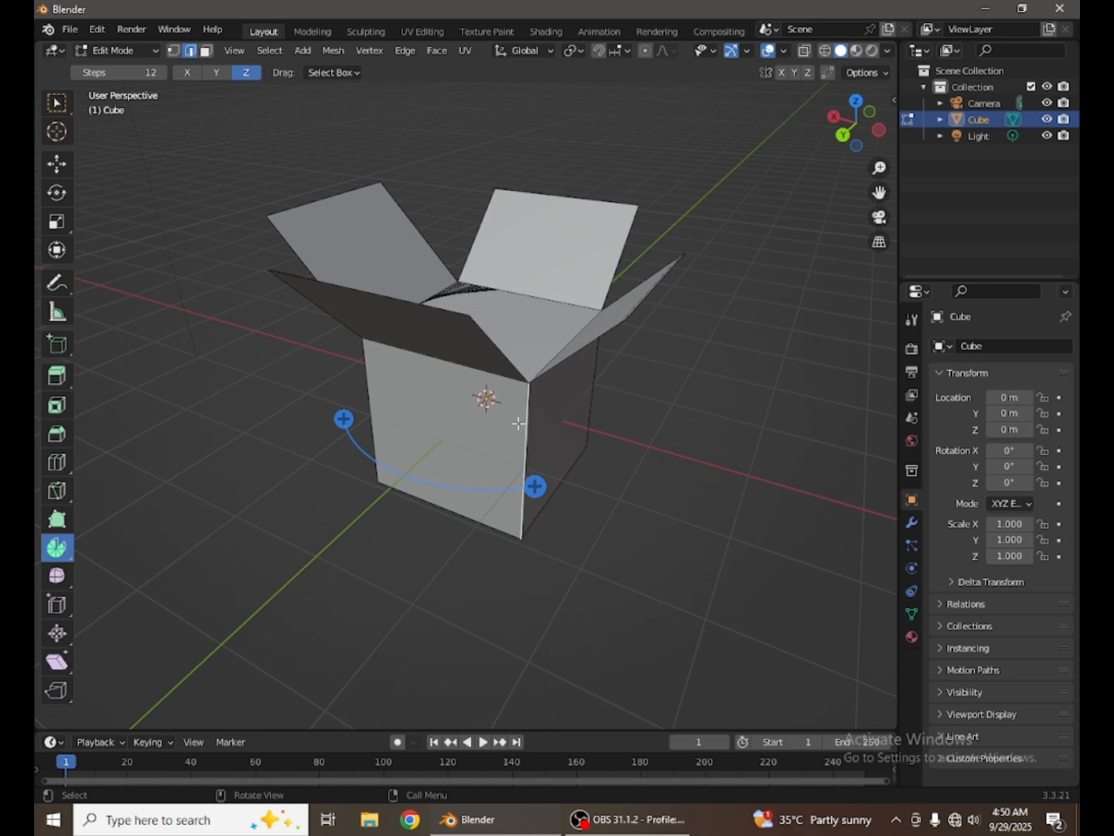
drag(541, 477, 564, 545)
click(564, 547)
scroll(358, 578, down, 3)
middle_drag(358, 578, 477, 489)
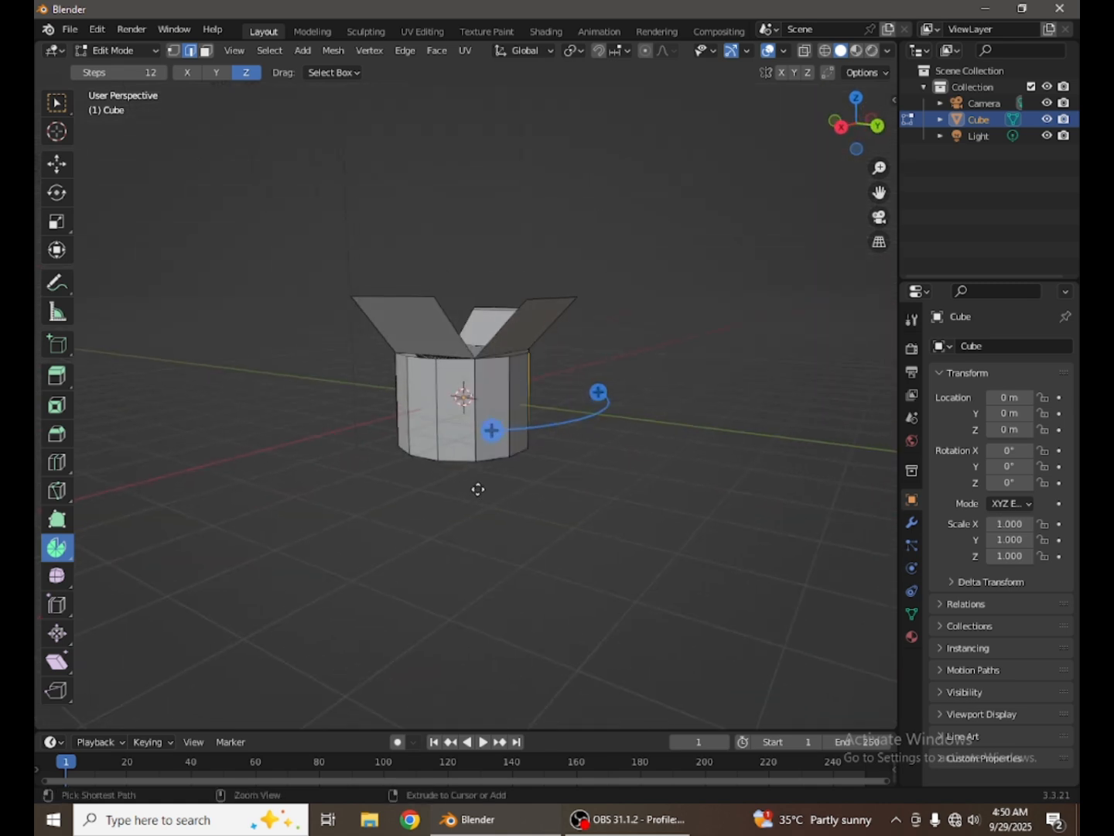
Undo the corner edge's spin back to the box with flat walls
key(ctrl+z)
key(ctrl+z)
scroll(492, 445, up, 5)
middle_drag(573, 445, 484, 445)
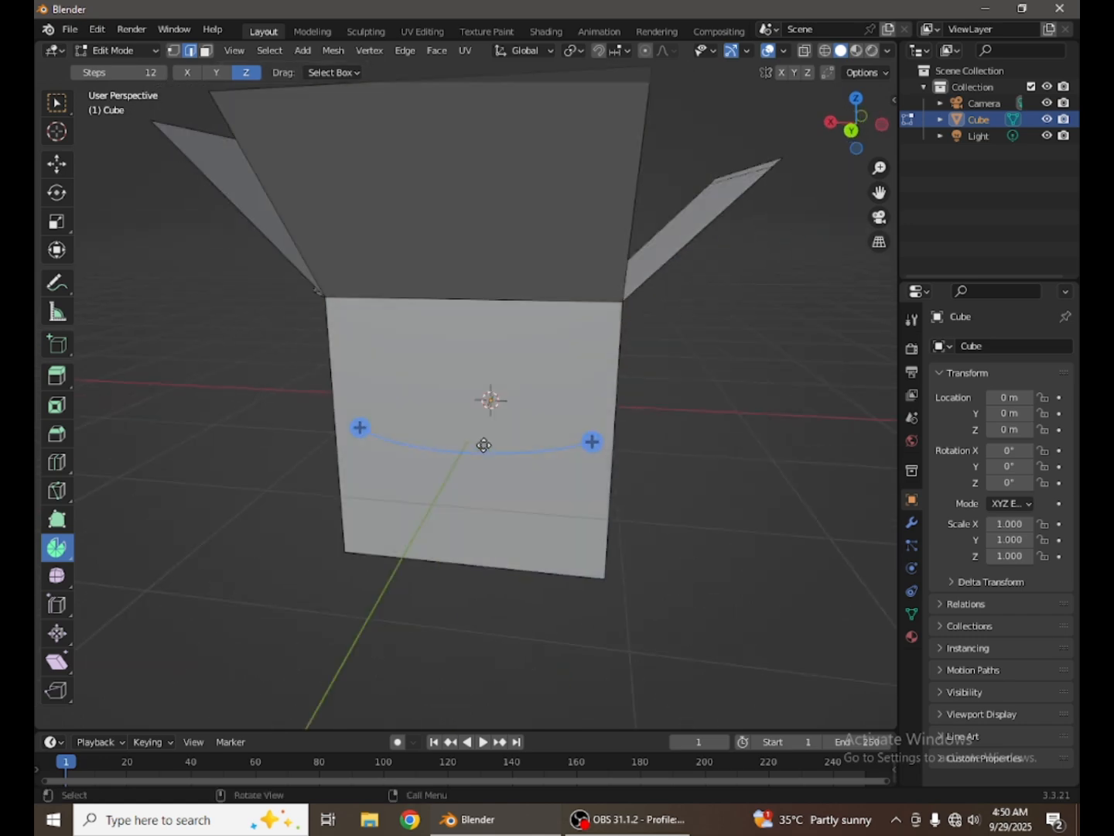
scroll(483, 510, down, 5)
middle_drag(483, 510, 389, 327)
scroll(436, 475, up, 8)
middle_drag(435, 476, 534, 430)
scroll(441, 511, down, 8)
scroll(477, 451, up, 5)
Select a side wall face, spin it around the Z axis in 12 steps, and undo the spin
click(408, 495)
scroll(410, 525, down, 5)
middle_drag(411, 537, 441, 607)
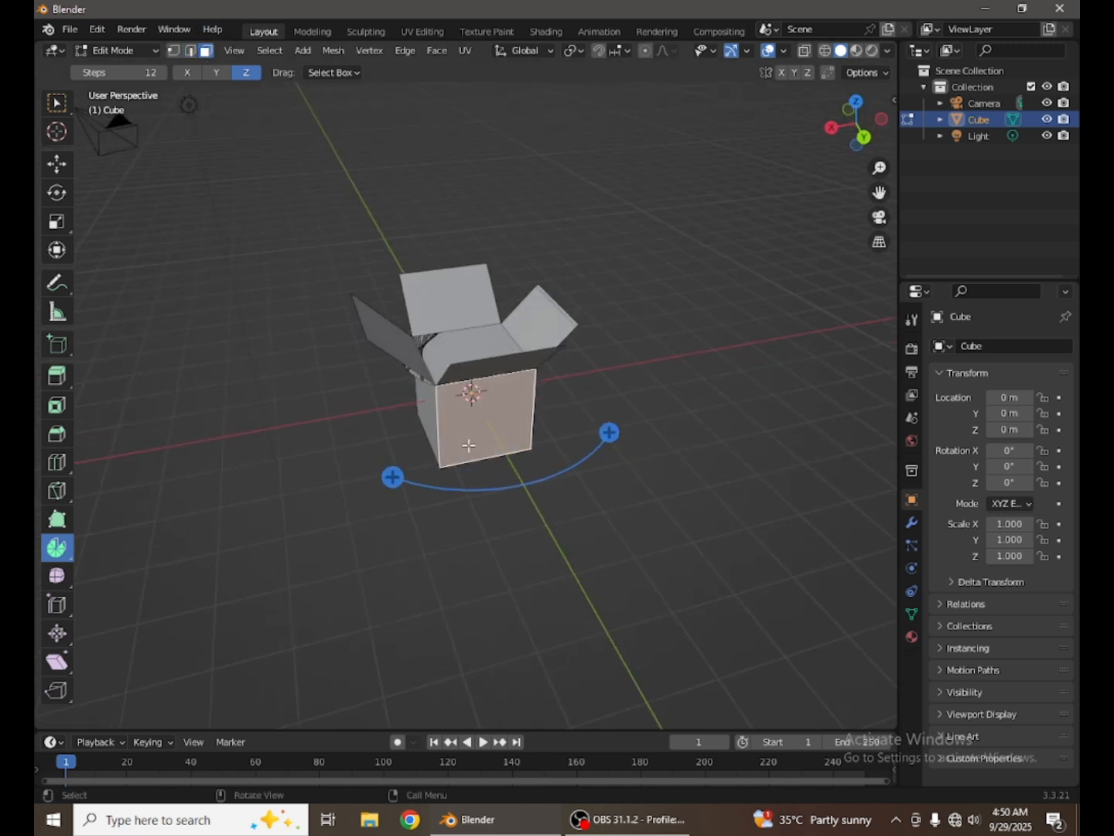
scroll(470, 445, up, 3)
mouse_move(393, 472)
mouse_down()
mouse_move(445, 542)
mouse_move(691, 471)
mouse_move(346, 341)
mouse_move(209, 472)
mouse_move(387, 482)
mouse_up()
scroll(388, 477, down, 3)
middle_drag(390, 475, 612, 421)
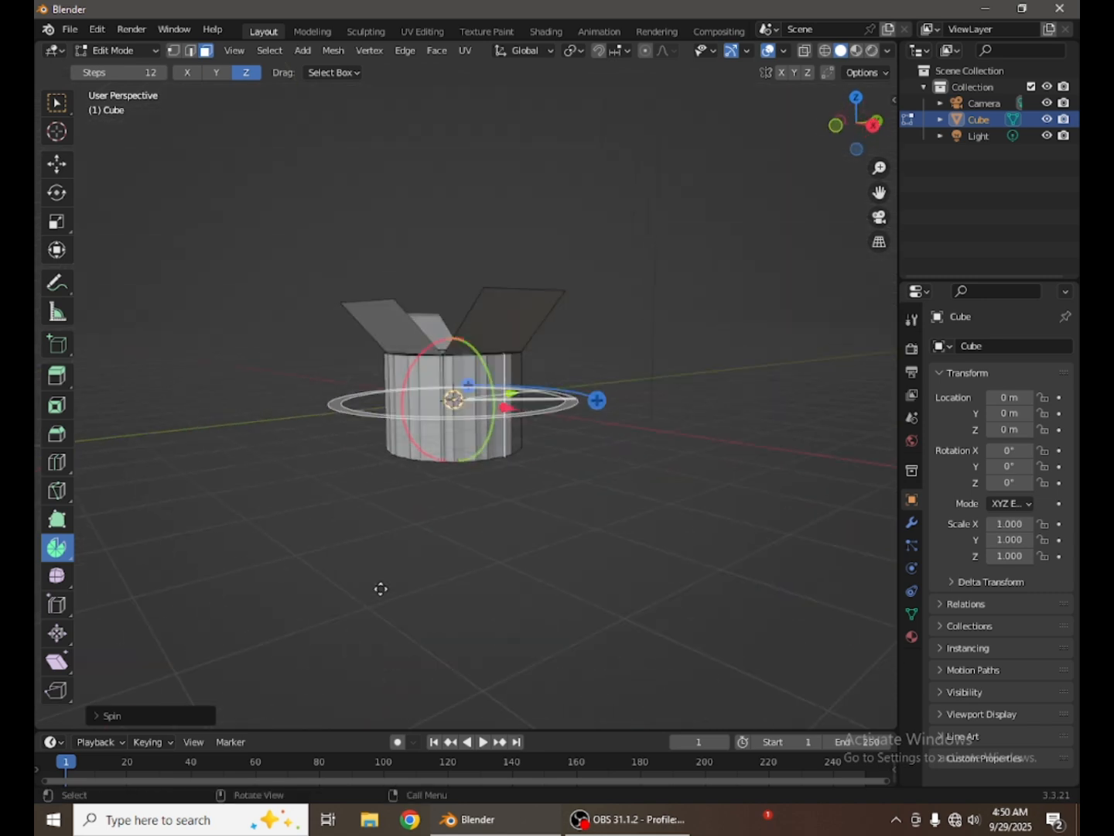
key(ctrl+z)
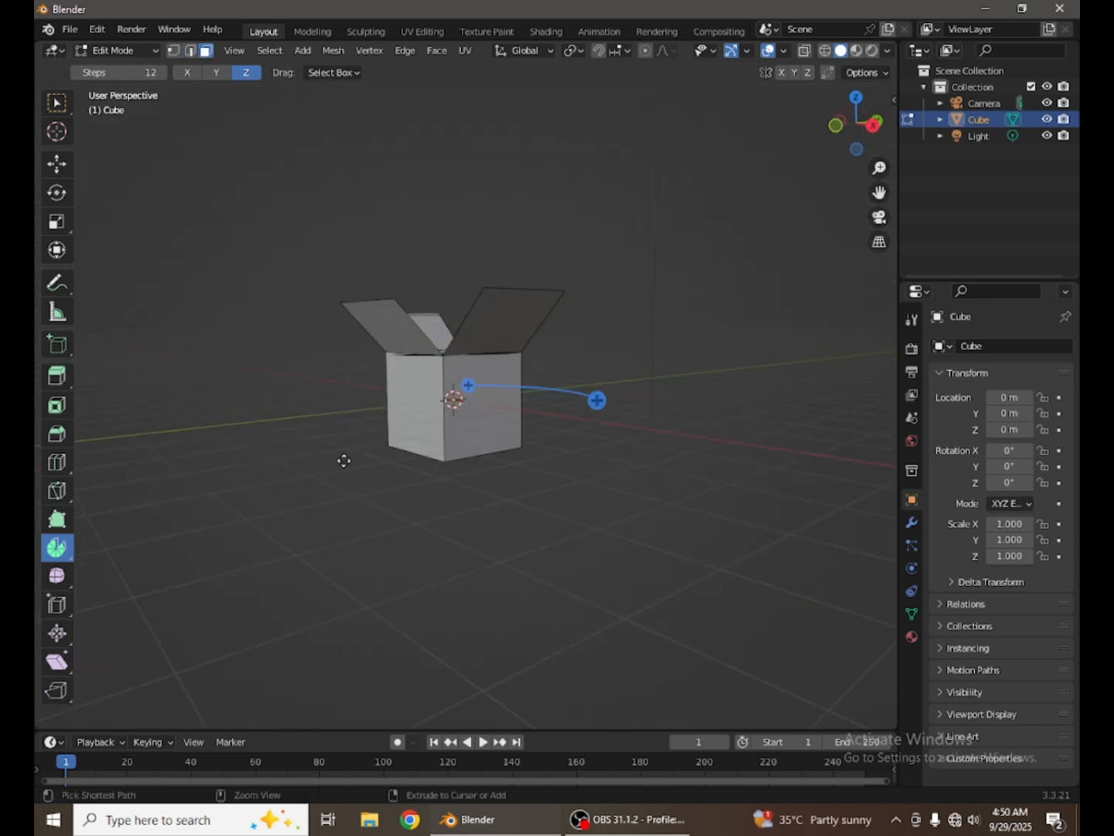
Undo the latest changes on the open box back to edge selection mode
key(ctrl+z)
key(ctrl+z)
key(ctrl+z)
middle_drag(325, 472, 166, 579)
scroll(354, 412, up, 5)
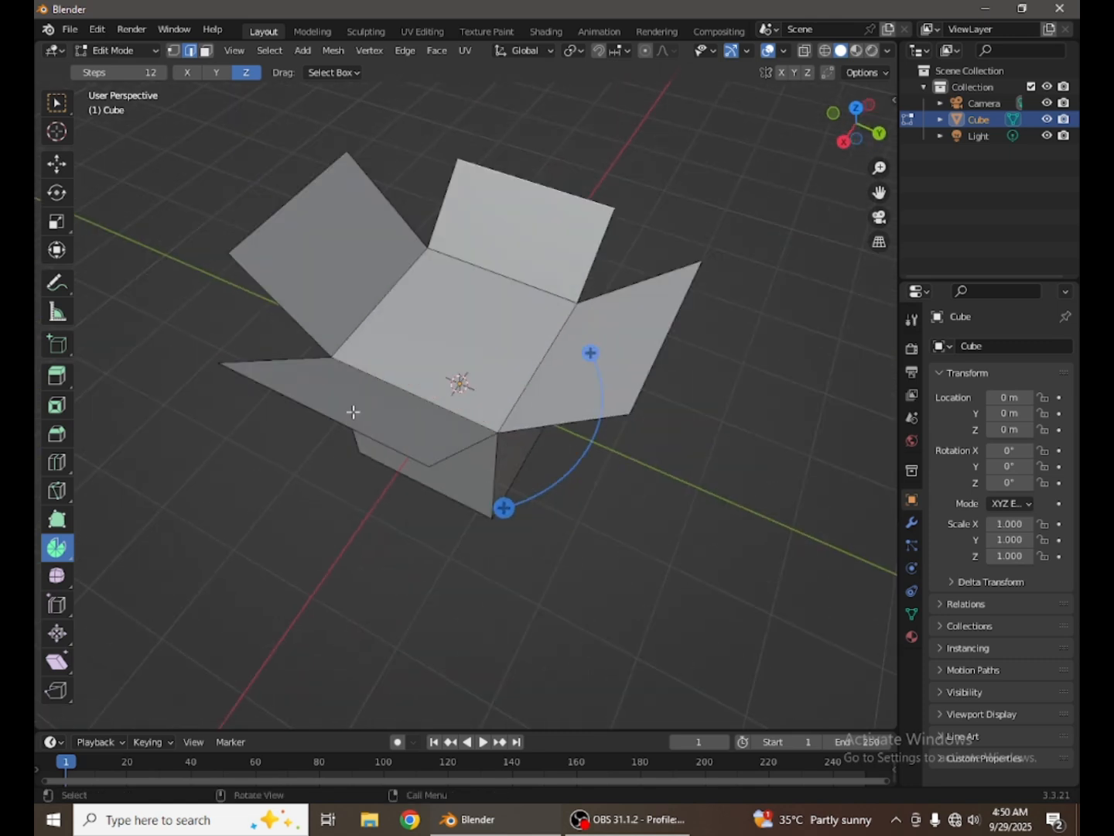
middle_drag(354, 412, 34, 576)
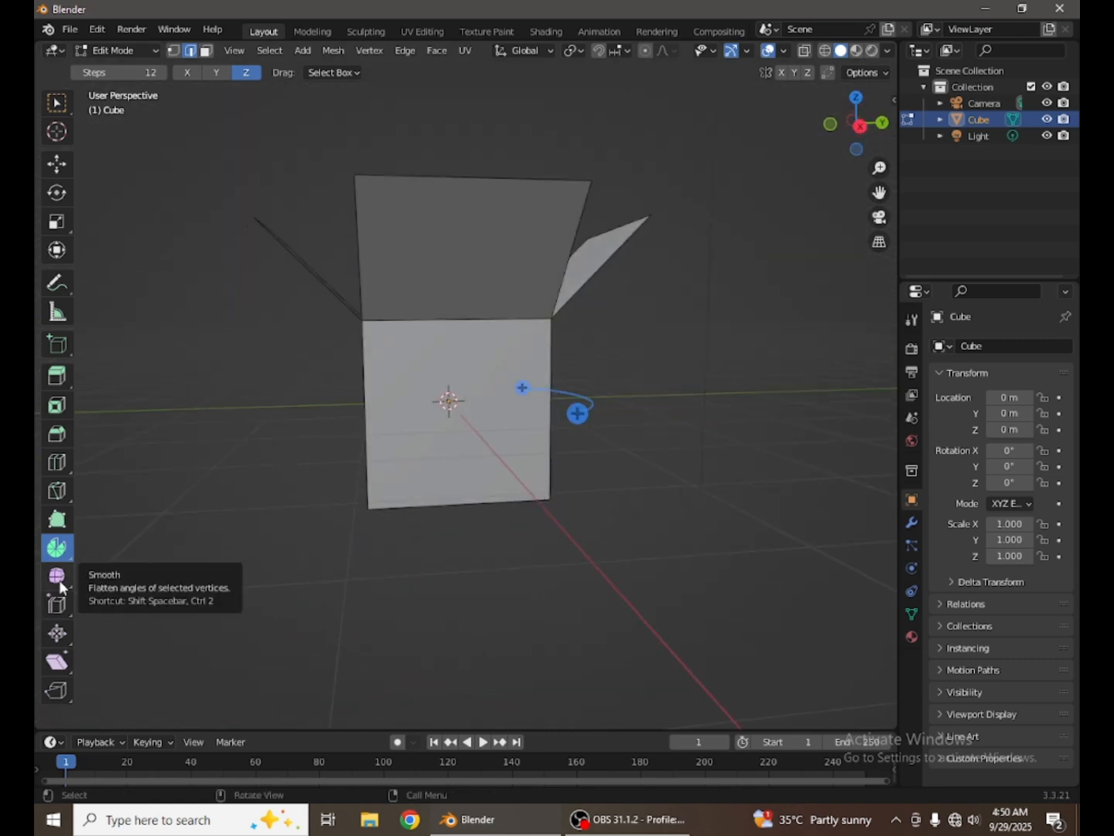
Smooth the box's selected vertical corner edge with the Smooth tool at 1 repeat, and undo the smoothing
click(59, 580)
scroll(416, 517, up, 2)
middle_drag(417, 517, 404, 403)
scroll(361, 461, down, 5)
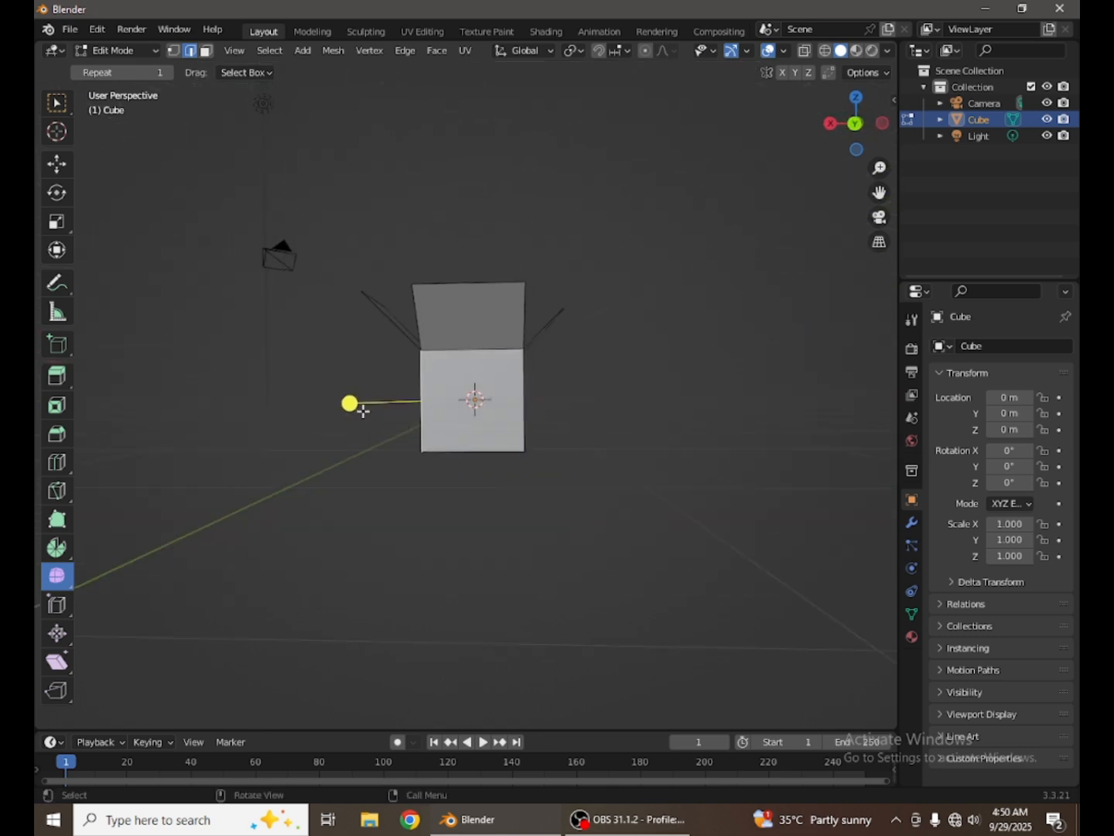
drag(364, 411, 108, 460)
scroll(530, 527, down, 2)
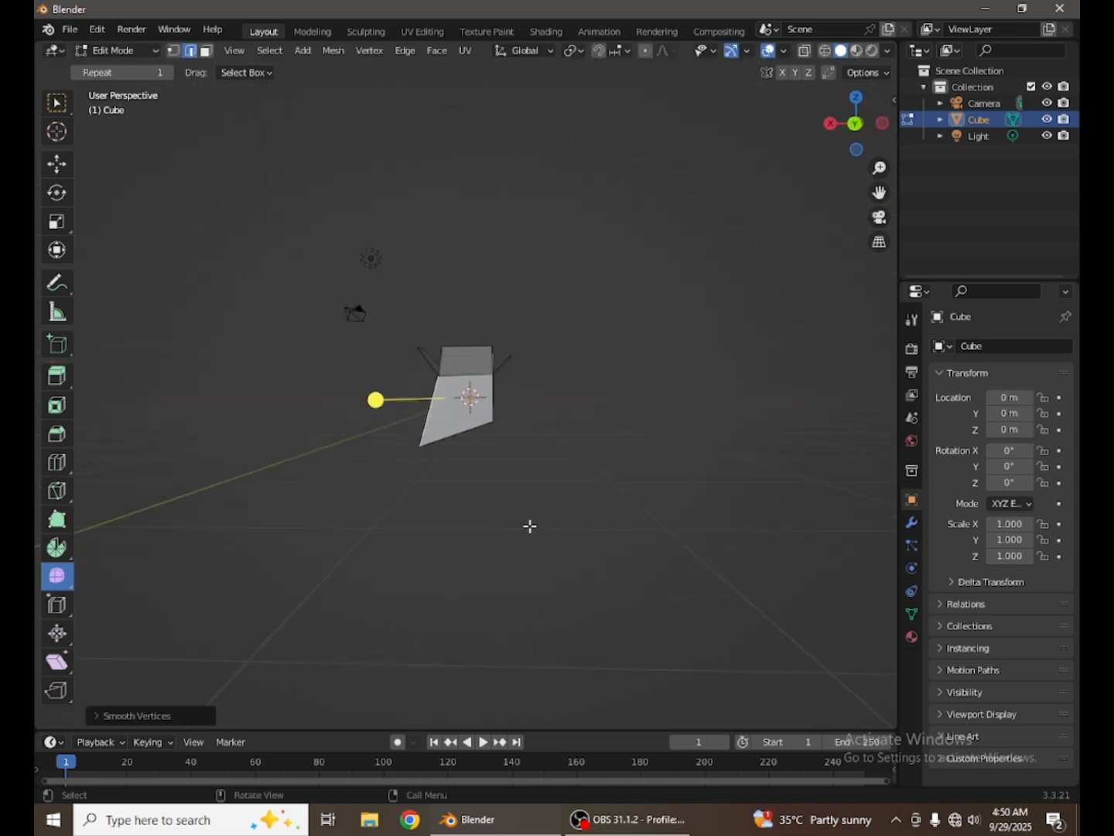
middle_drag(530, 525, 573, 531)
scroll(572, 530, up, 4)
key(ctrl+z)
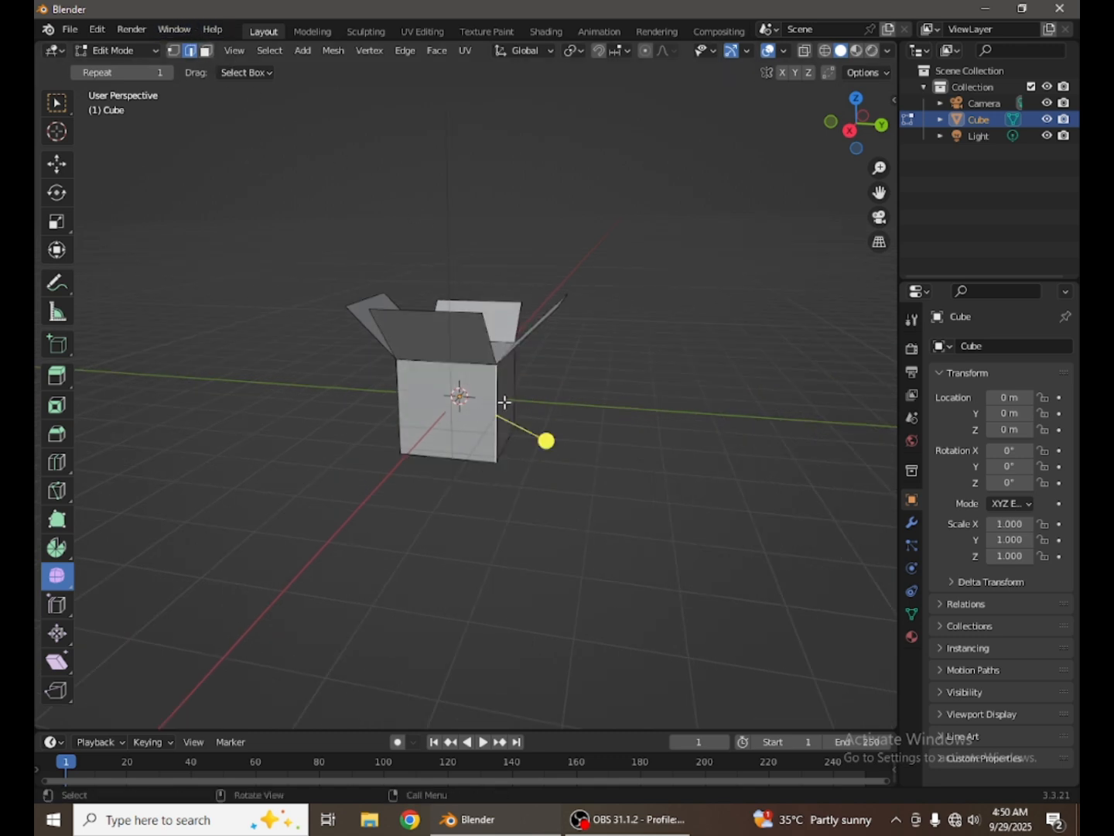
Set face selection mode, select a side wall of the box and smooth its vertices
middle_drag(505, 401, 325, 233)
click(206, 50)
click(507, 394)
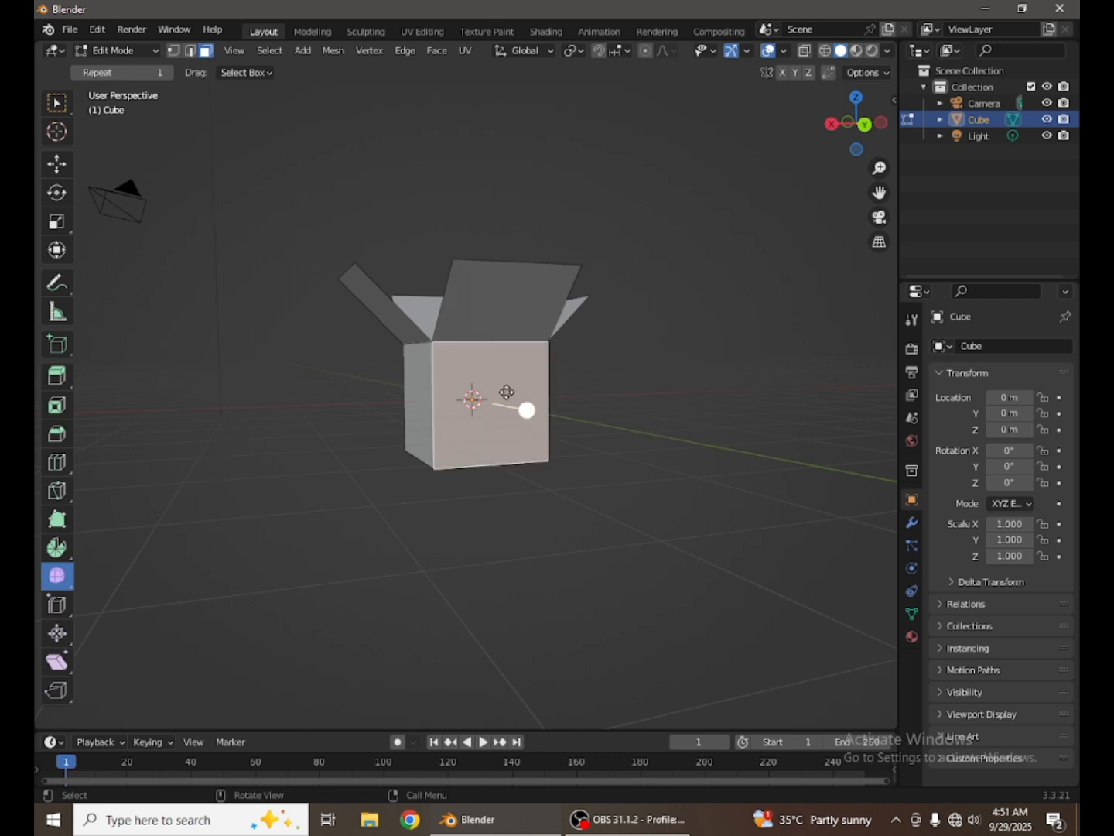
drag(526, 410, 679, 475)
middle_drag(678, 475, 506, 404)
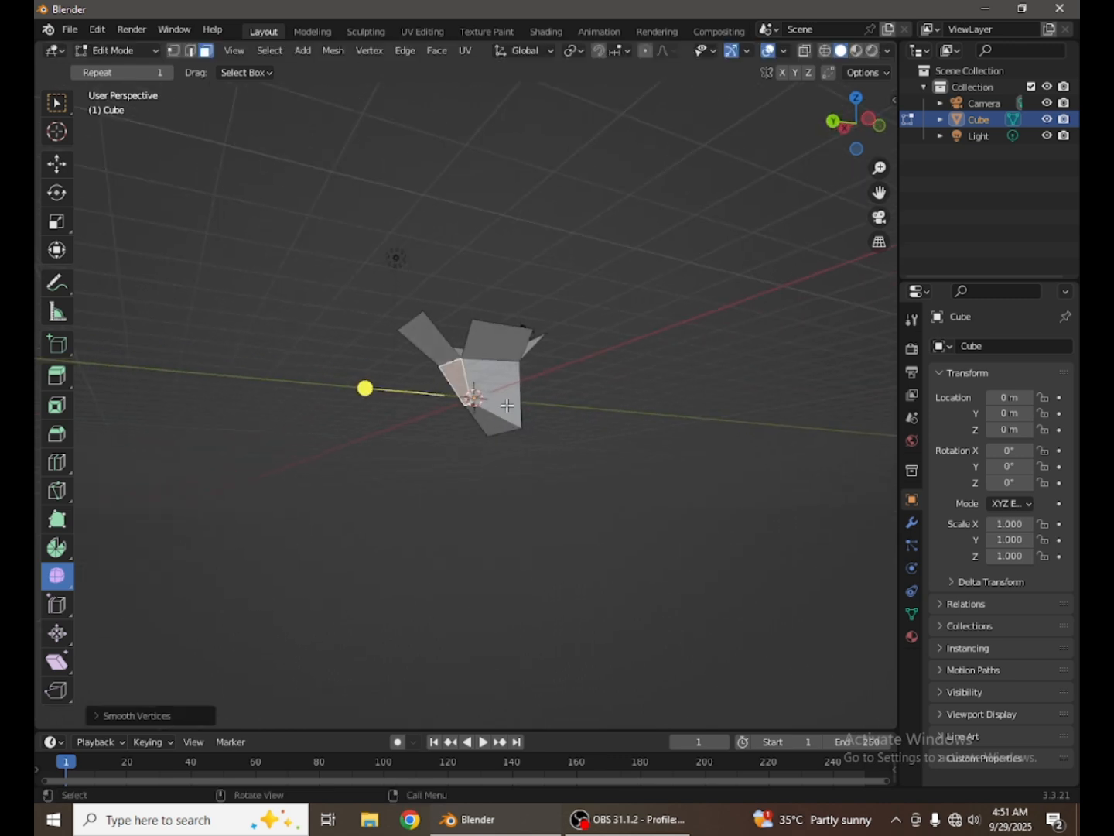
Select two further side walls of the box one at a time and smooth each of them
click(507, 405)
drag(502, 386, 722, 422)
middle_drag(608, 425, 480, 411)
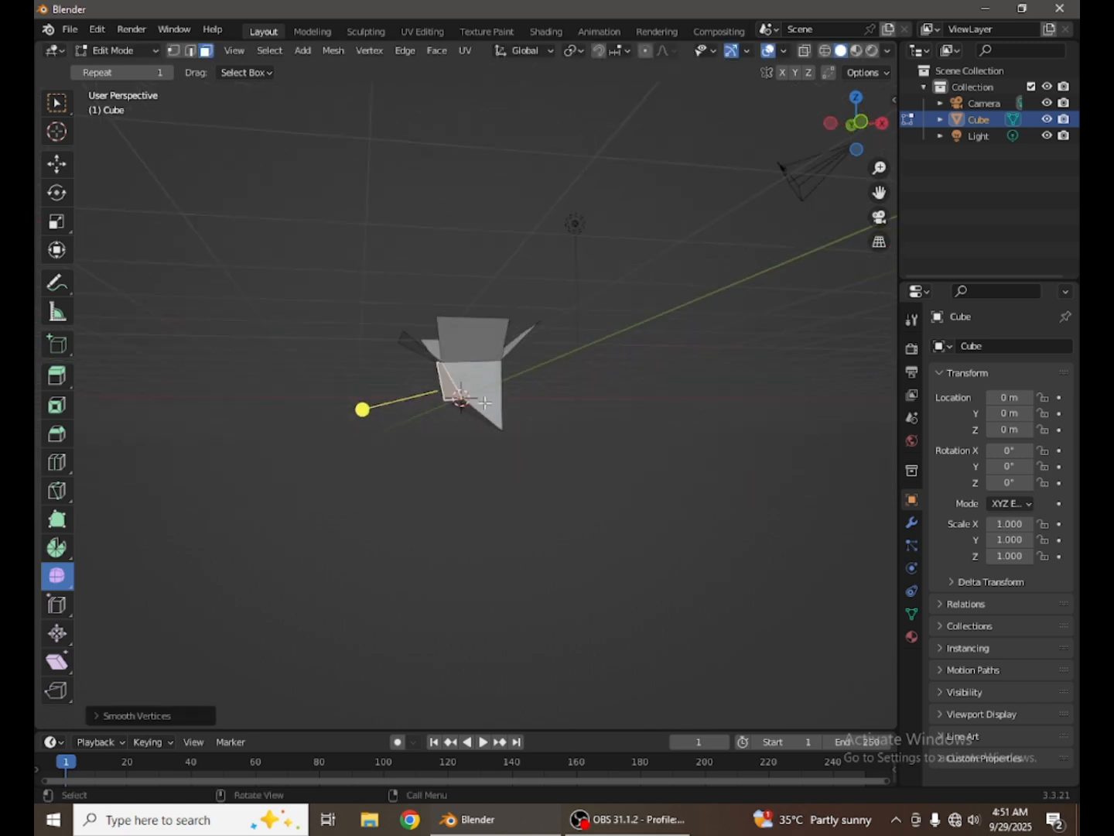
click(483, 403)
drag(474, 397, 672, 376)
middle_drag(670, 377, 460, 378)
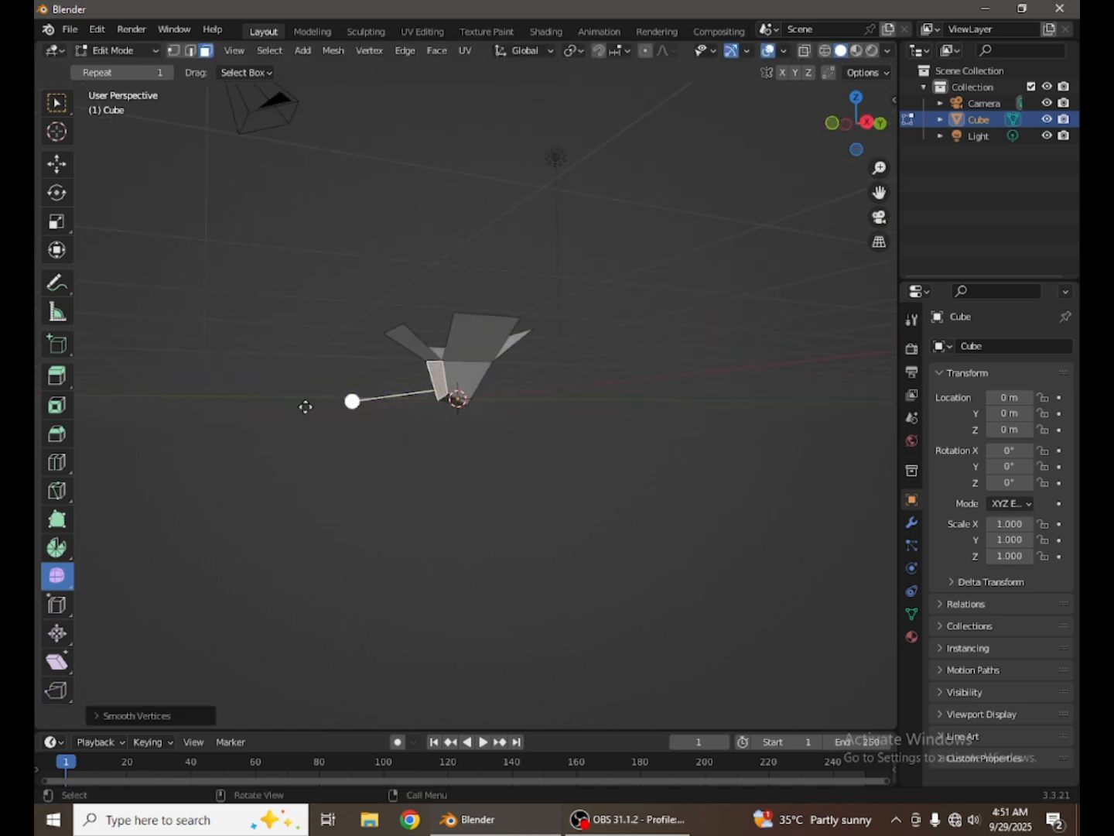
Undo all side wall smoothing and the face selections, back to the intact box in edge selection mode
key(ctrl+z)
key(ctrl+z)
key(ctrl+z)
key(ctrl+z)
key(ctrl+z)
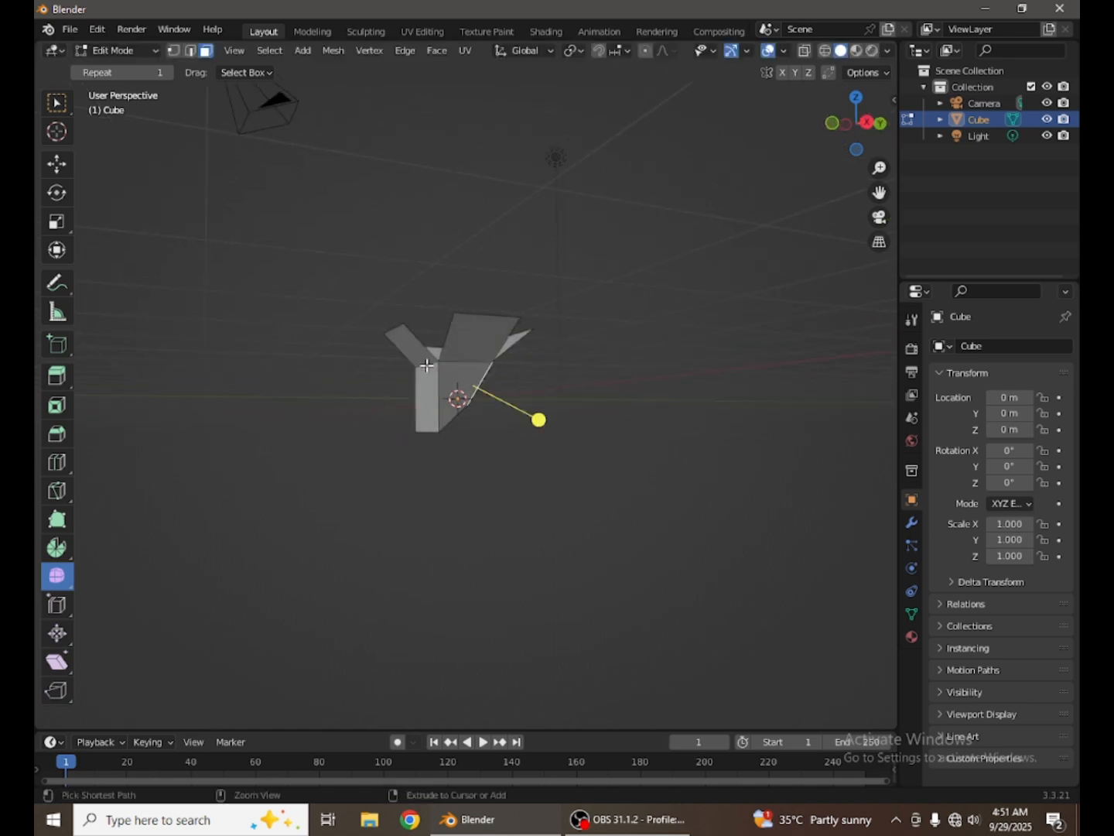
key(ctrl+z)
key(ctrl+z)
middle_drag(427, 366, 790, 386)
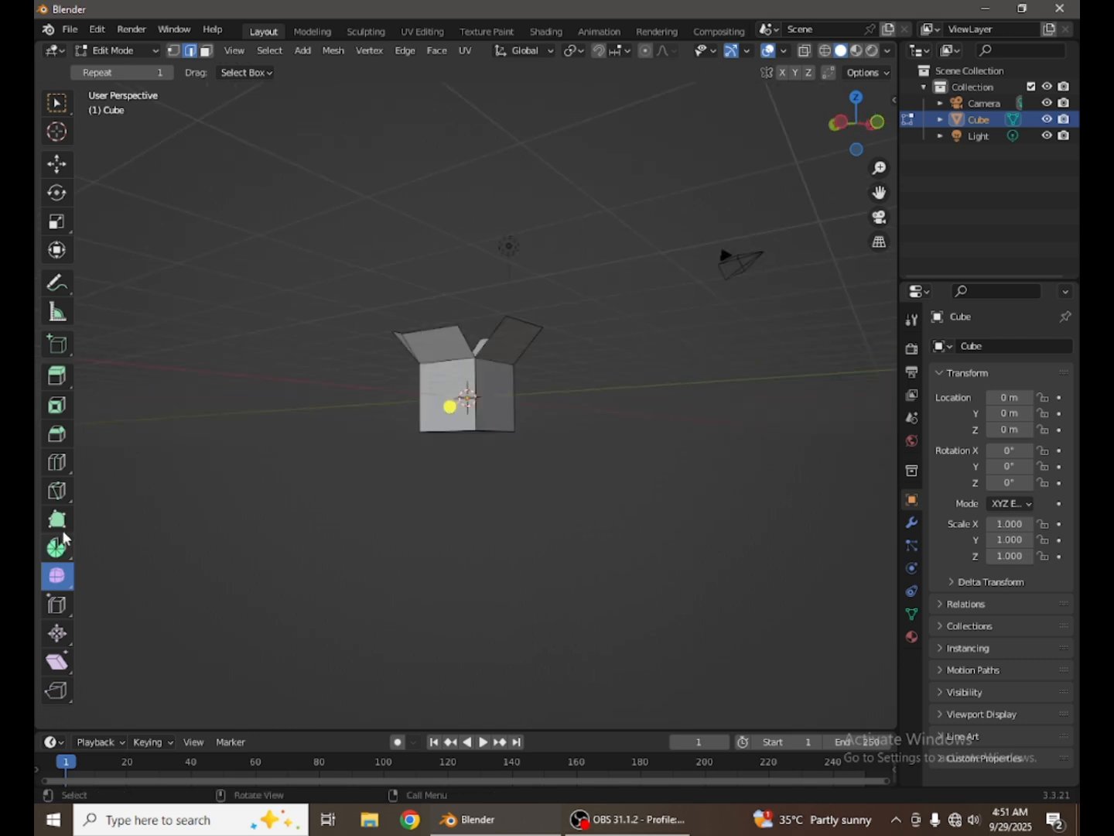
Select the box's front vertical corner edge, slide it by a factor of 1.0 with Edge Slide, and undo the slide
click(51, 609)
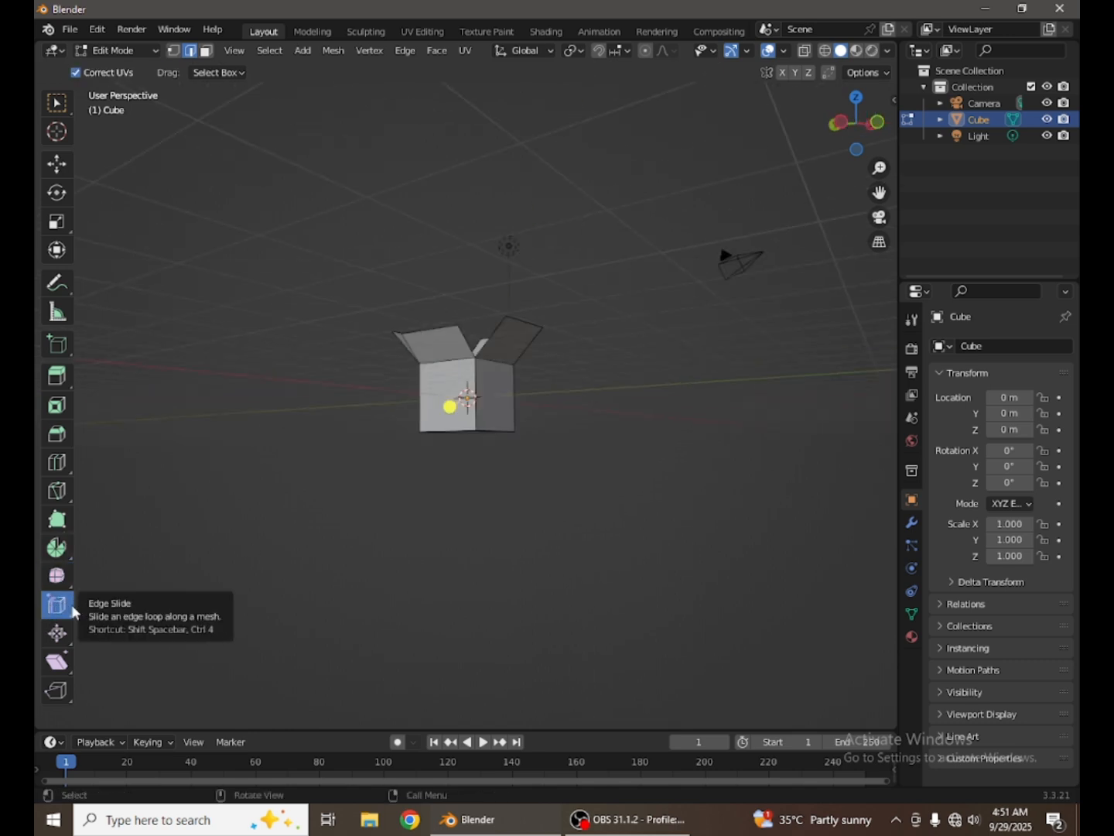
scroll(471, 485, up, 5)
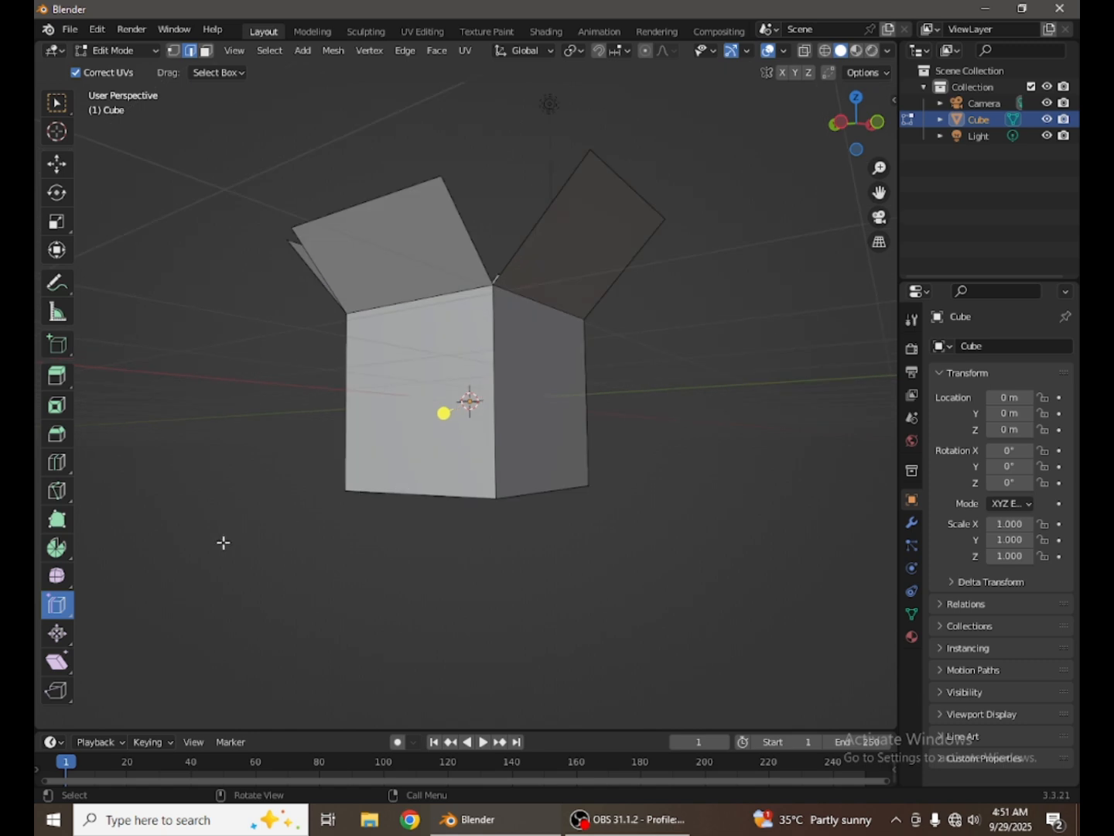
middle_drag(220, 542, 266, 537)
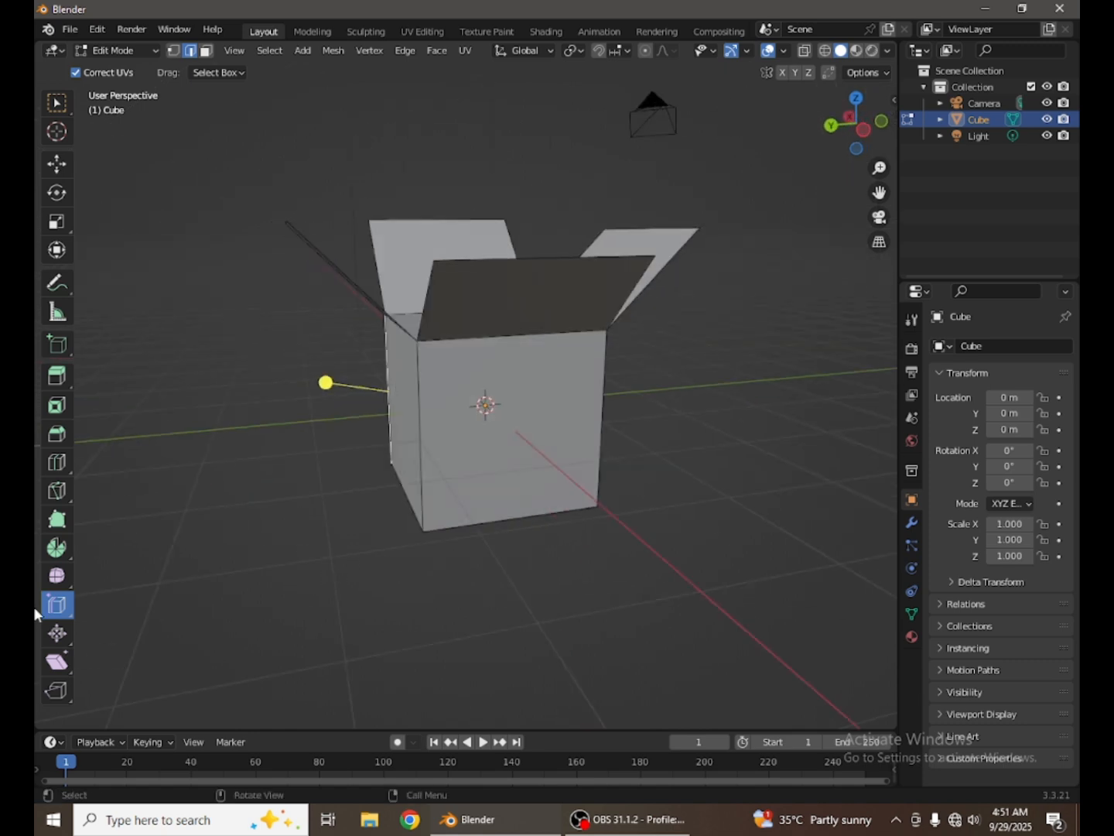
click(450, 416)
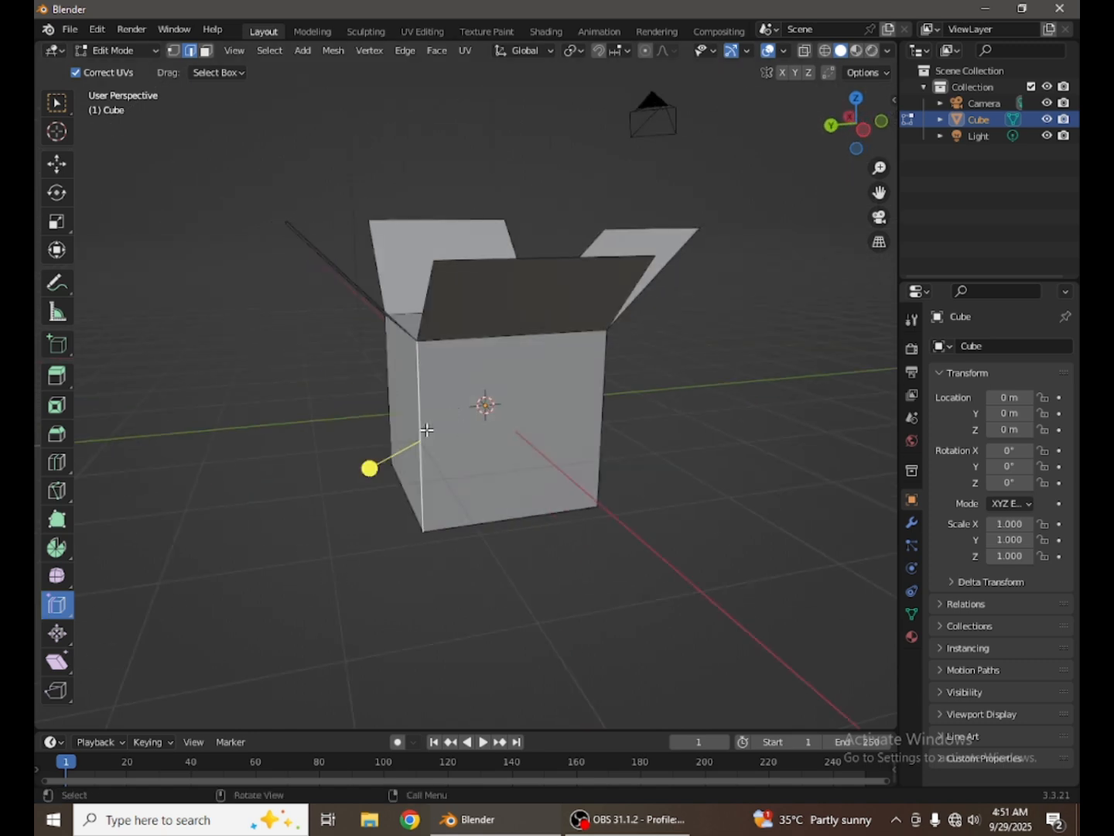
drag(370, 469, 153, 439)
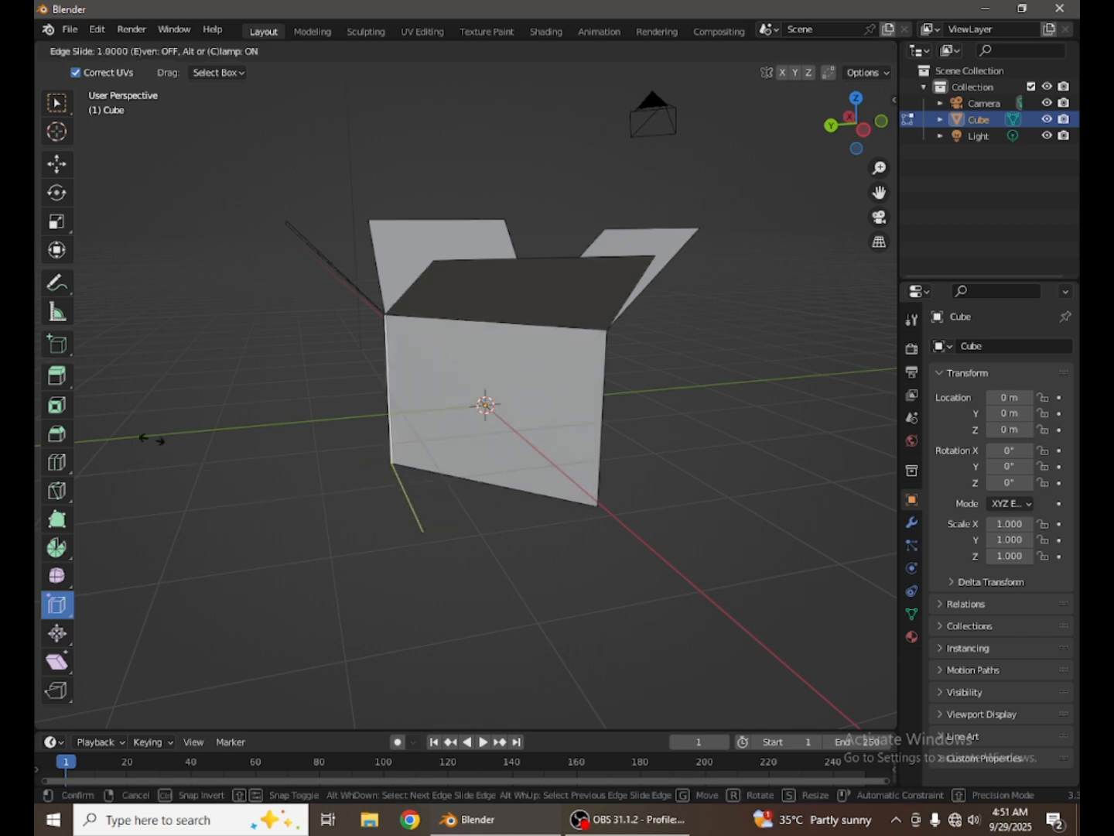
drag(320, 472, 358, 539)
key(ctrl+z)
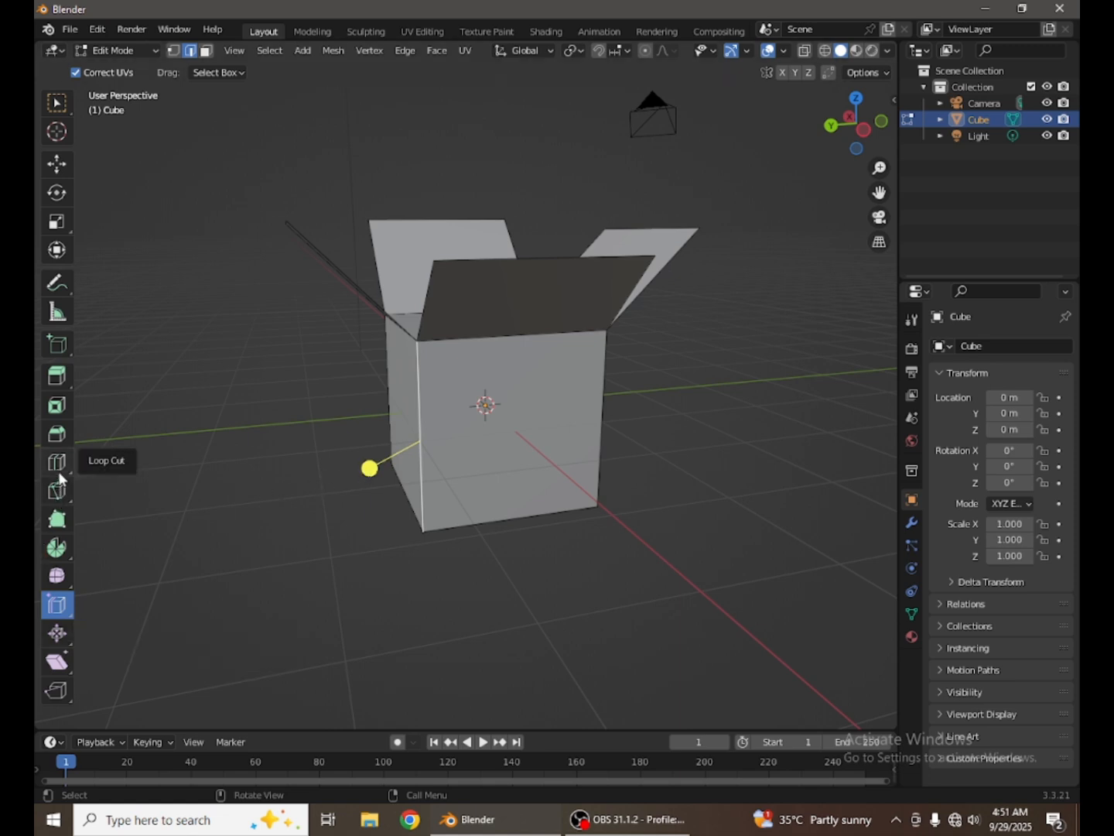
Try the Poly Build tool near the lower end of the front corner edge and undo the change
click(58, 522)
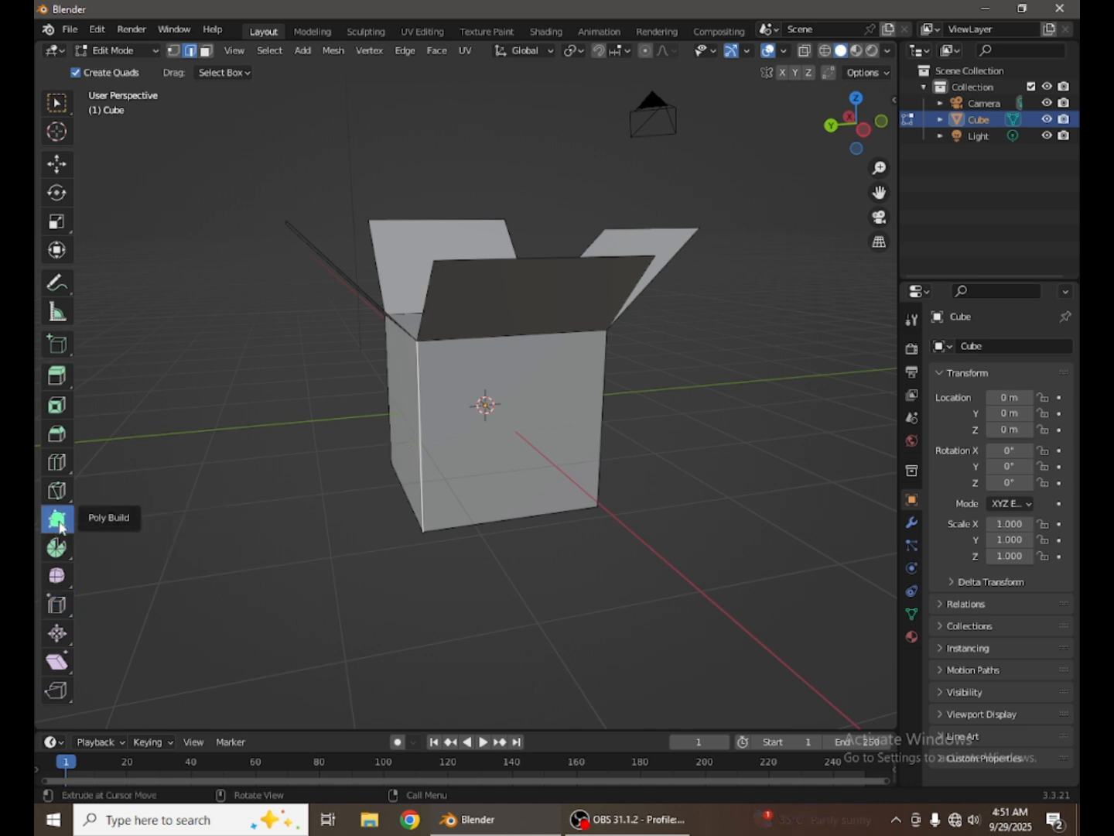
key(shift)
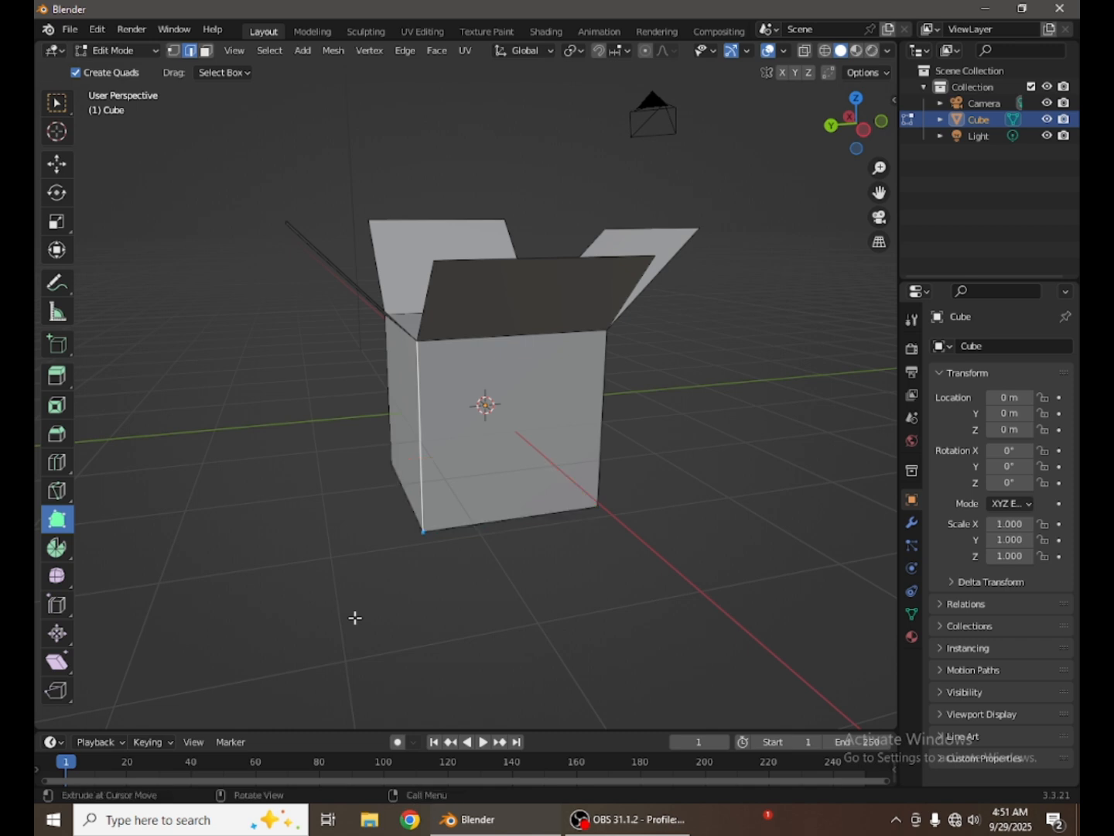
drag(394, 560, 316, 590)
key(ctrl+z)
click(60, 551)
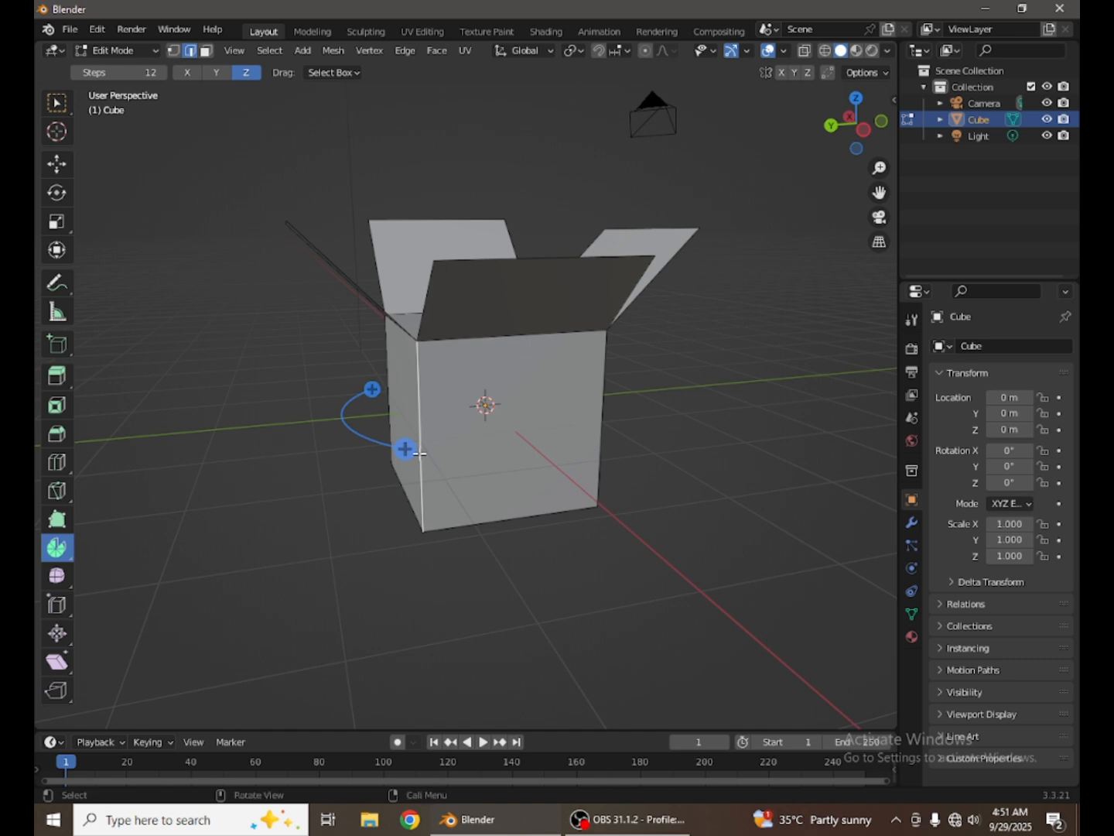
click(53, 103)
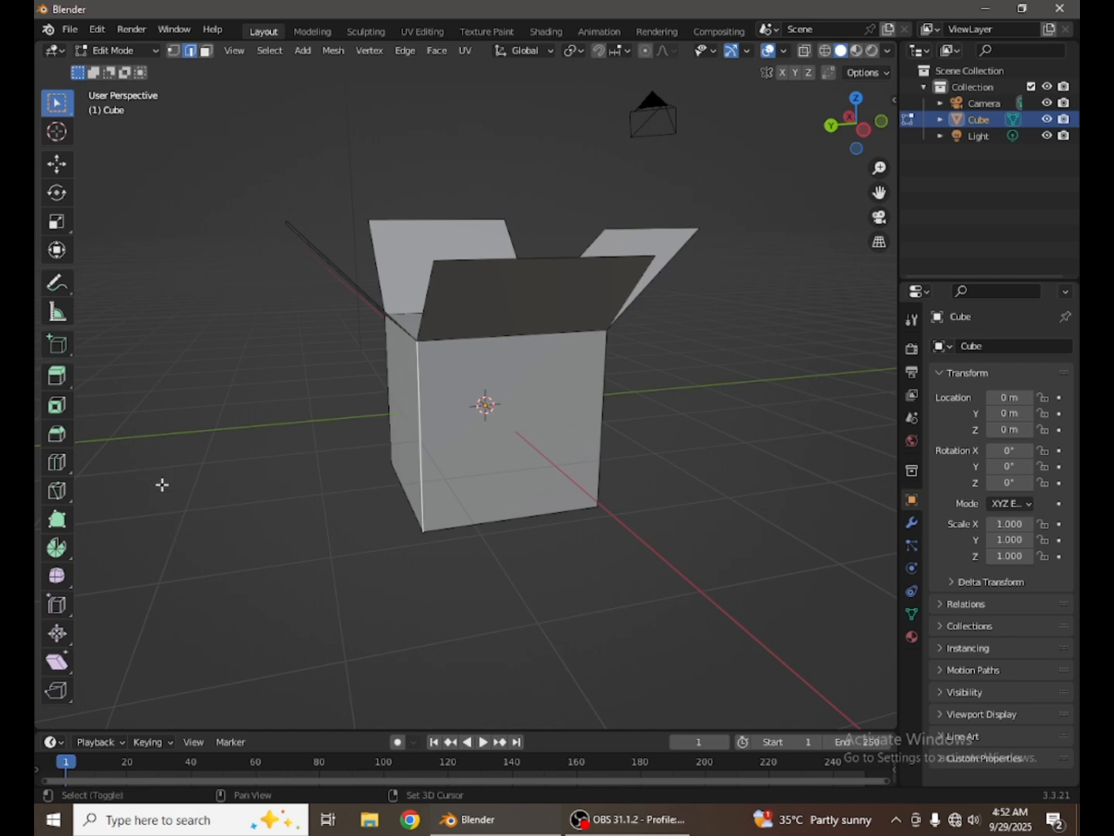
key(shift+o)
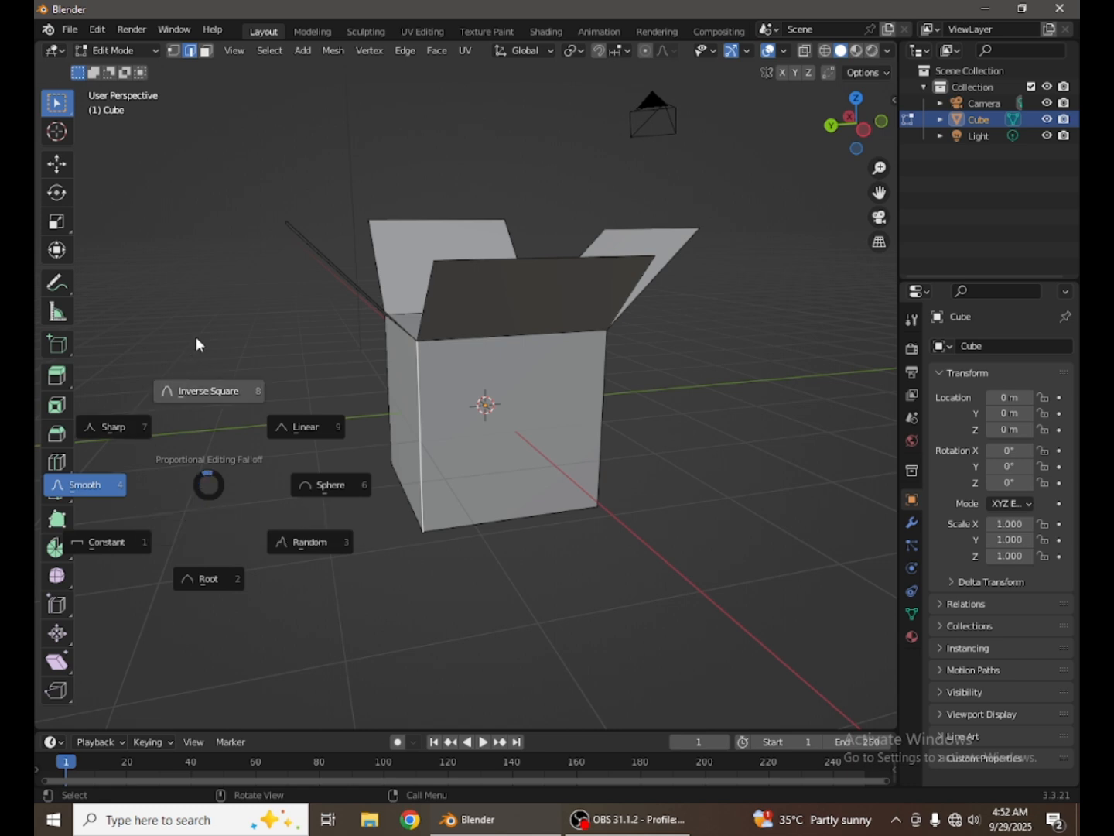
click(215, 485)
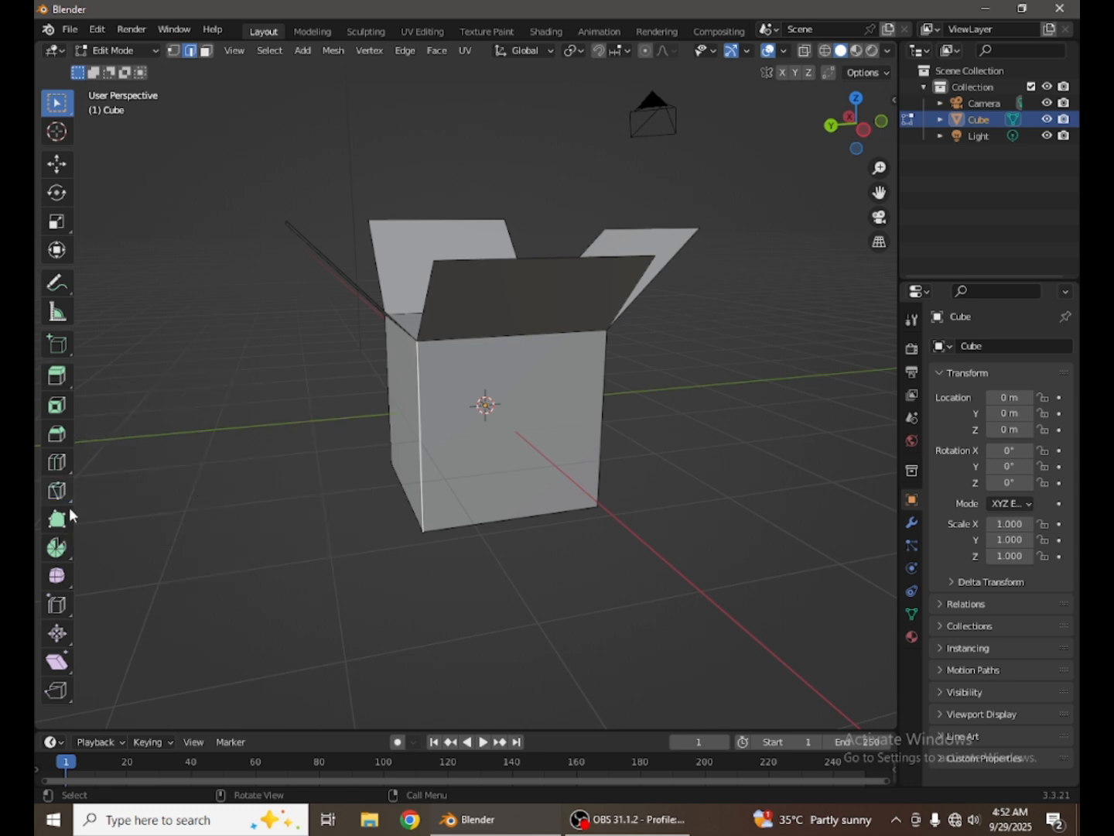
click(55, 525)
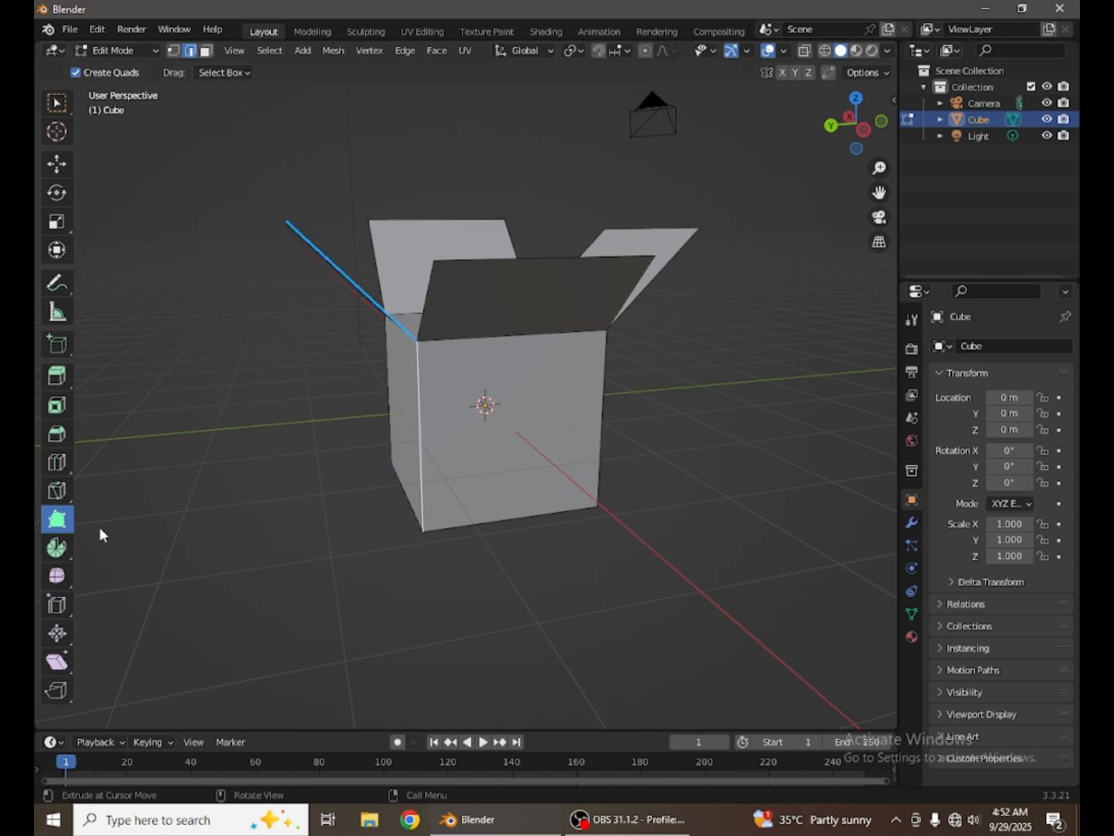
middle_drag(351, 527, 82, 541)
click(58, 547)
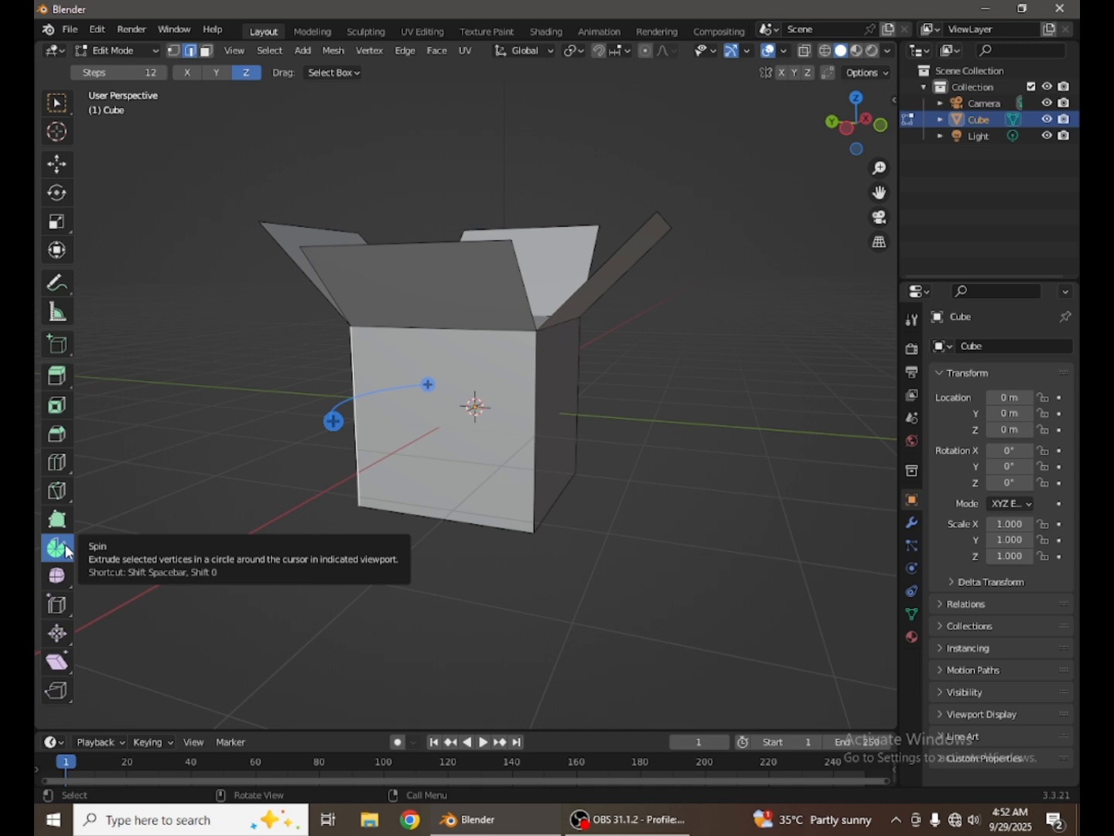
scroll(488, 504, up, 5)
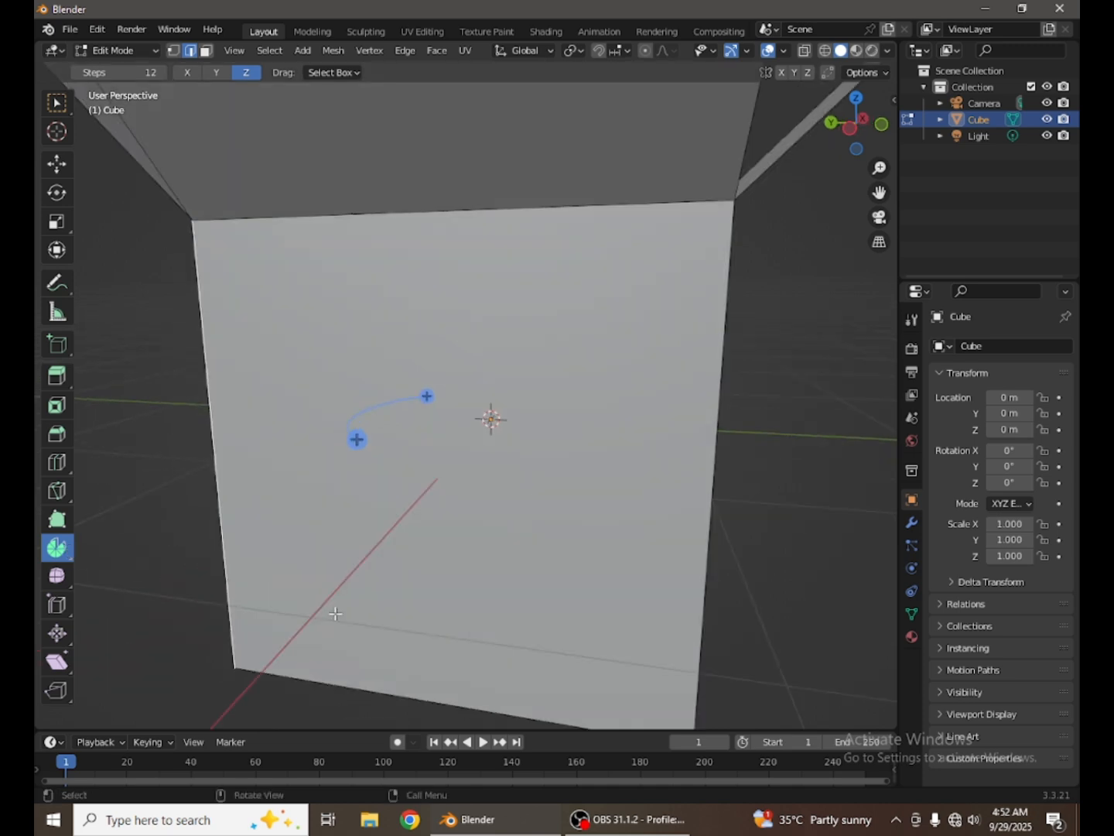
scroll(283, 649, down, 5)
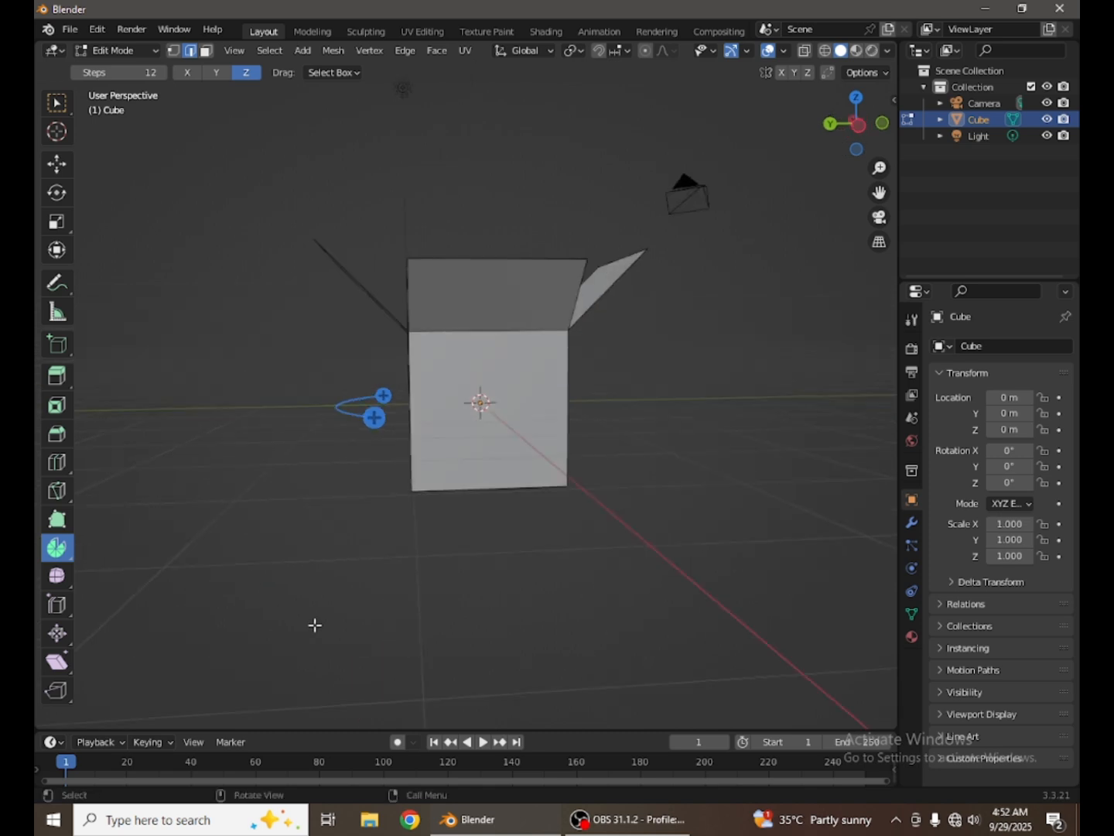
click(59, 577)
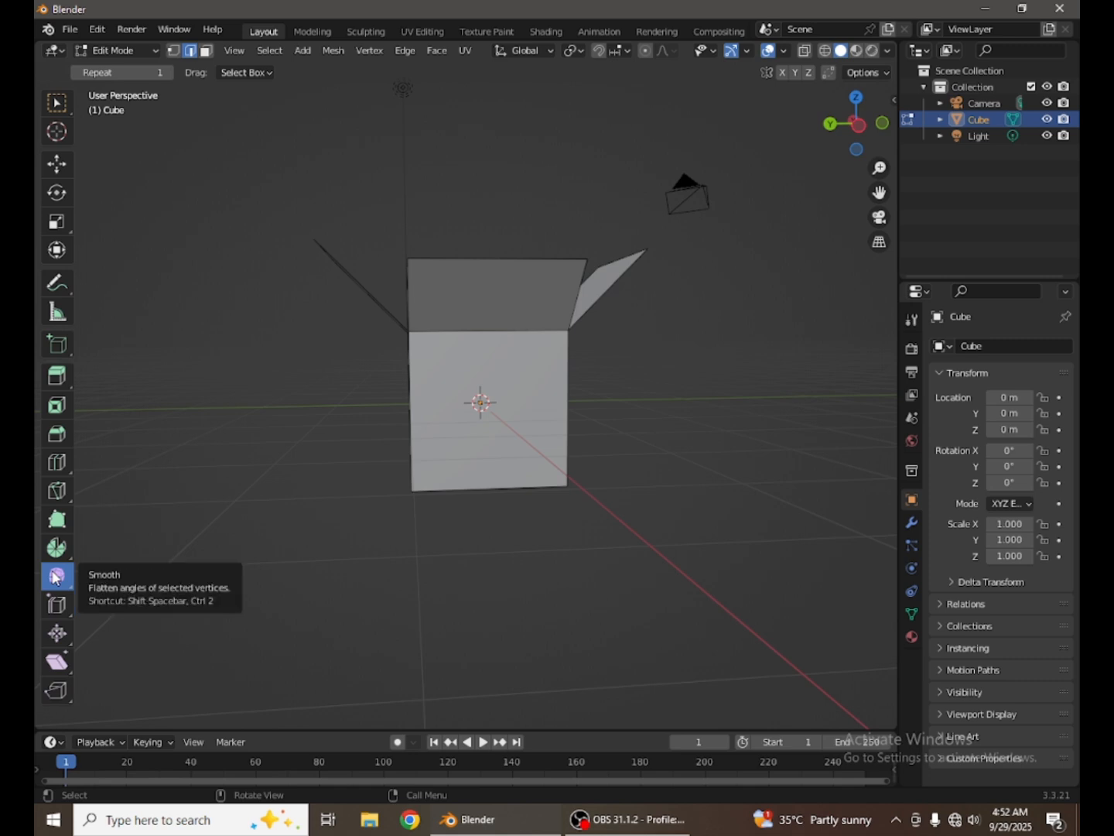
middle_drag(245, 558, 363, 590)
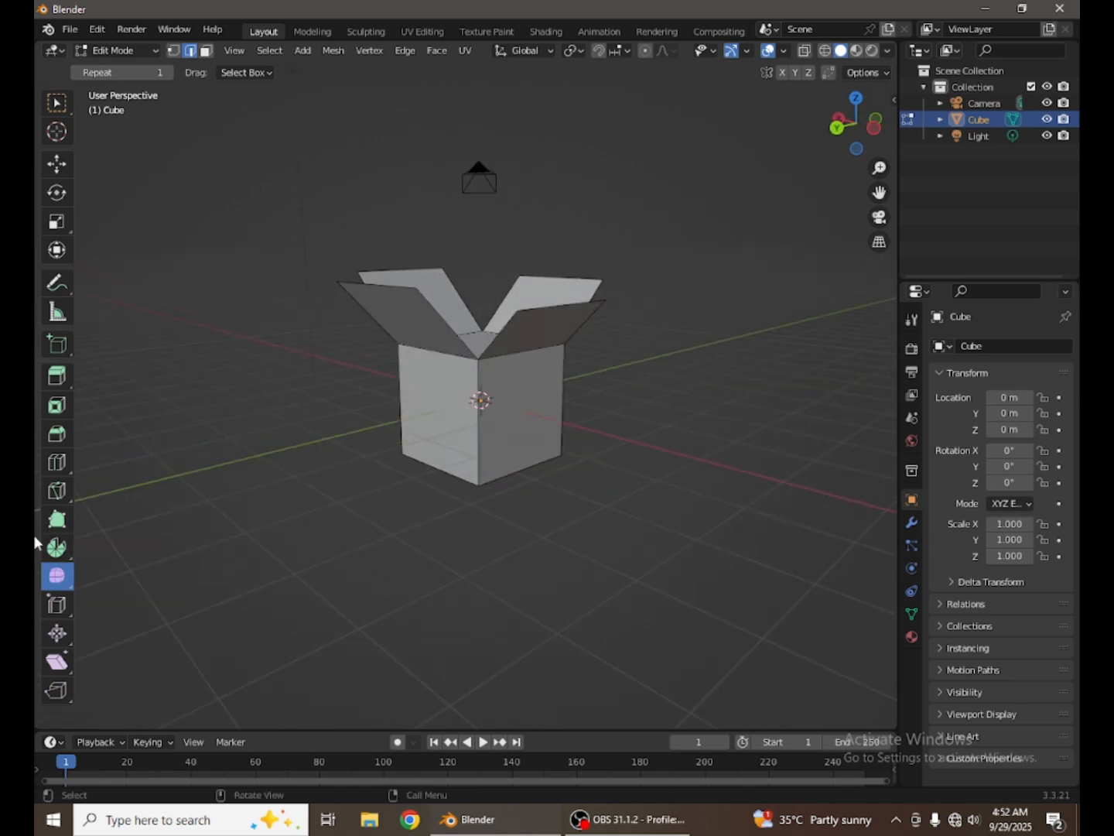
click(62, 103)
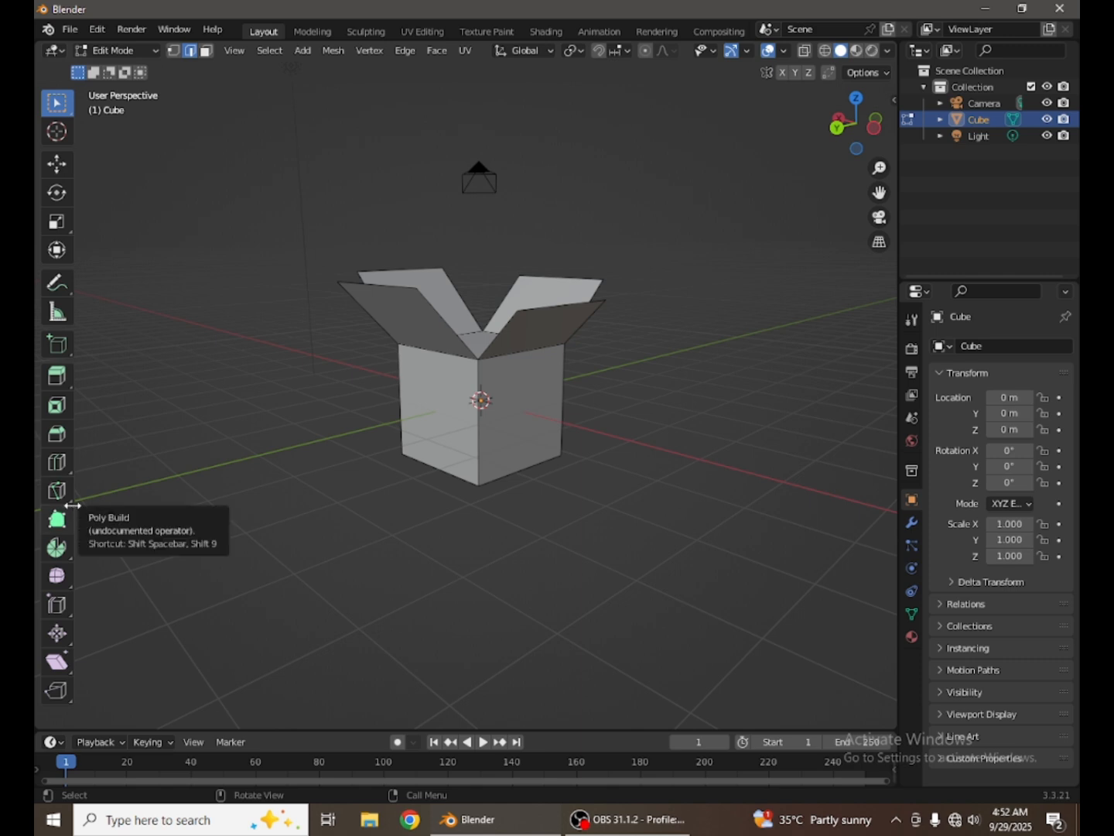
Activate the Smooth tool and set its Repeat value to 100
click(58, 575)
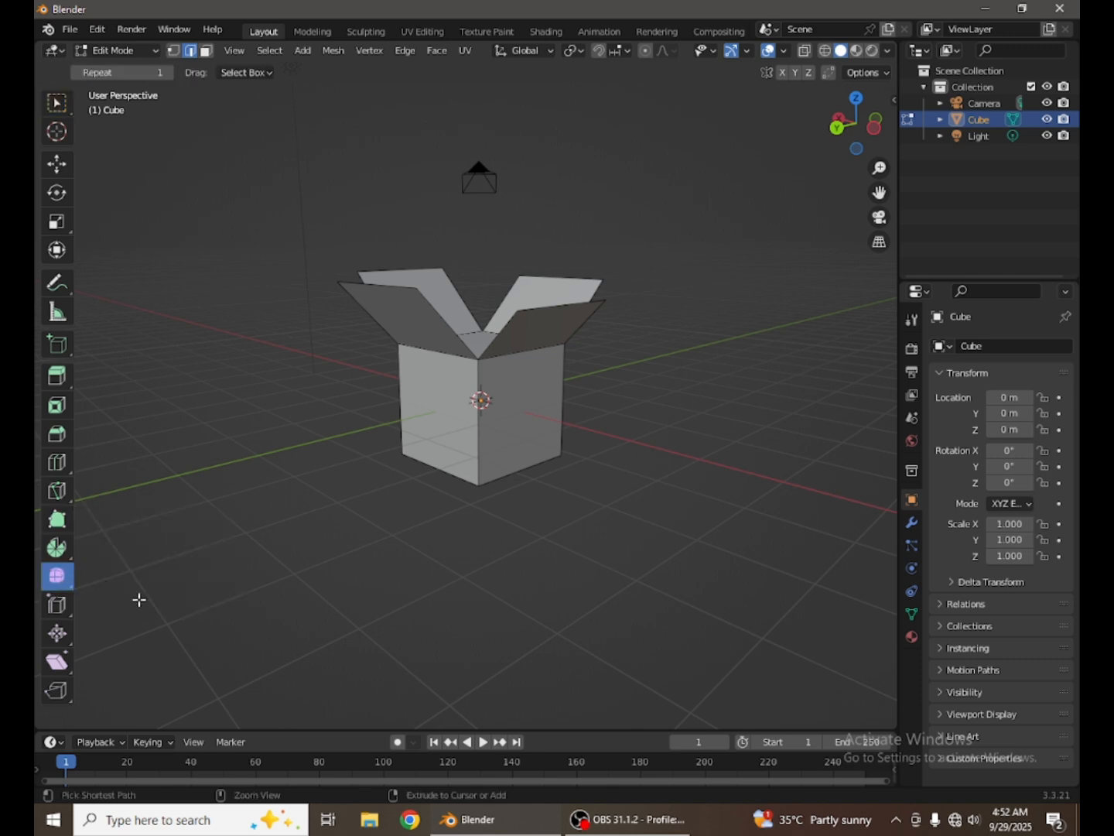
scroll(174, 597, down, 5)
middle_drag(225, 595, 333, 565)
scroll(418, 506, up, 4)
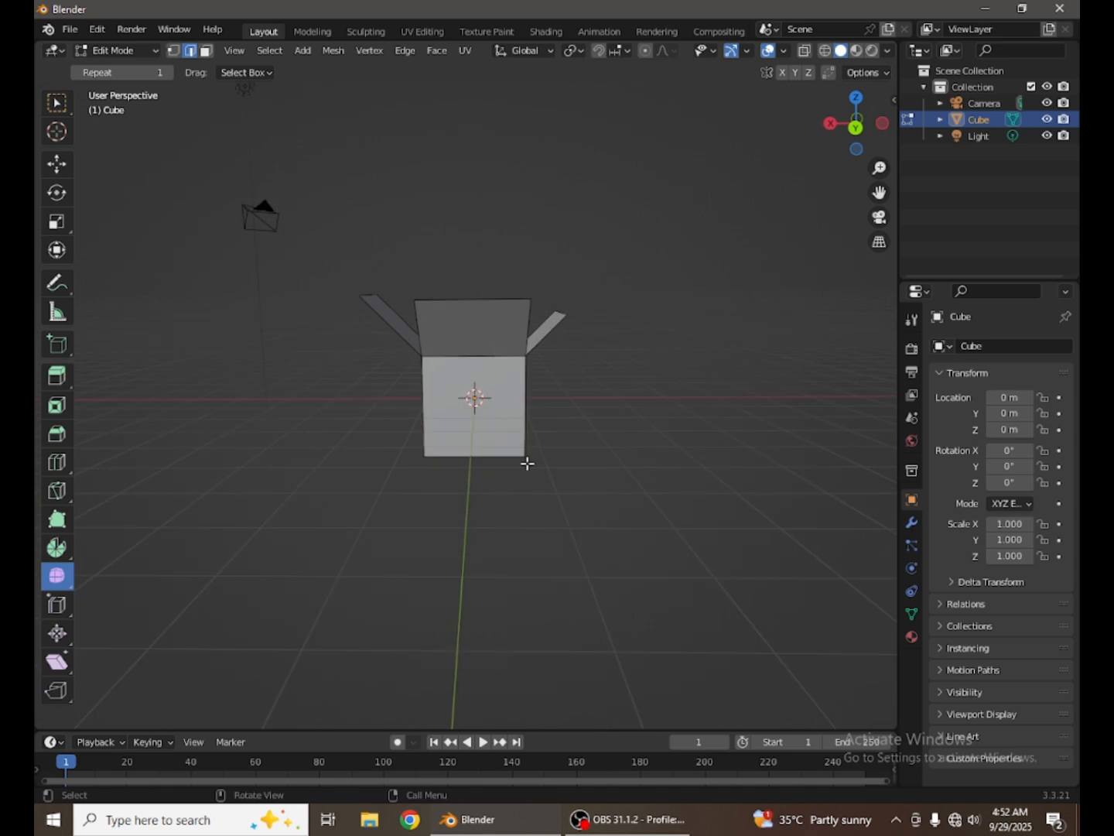
middle_drag(326, 470, 226, 467)
scroll(414, 444, up, 3)
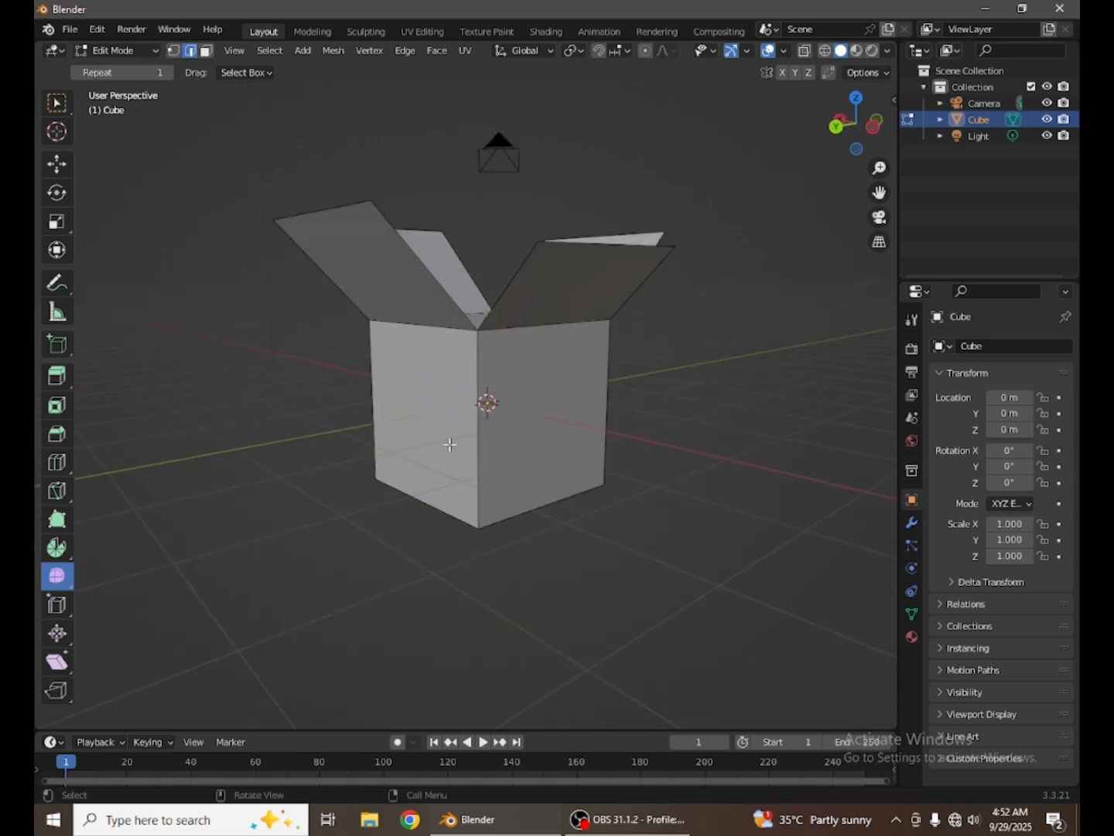
middle_drag(452, 448, 499, 463)
drag(107, 72, 155, 71)
middle_drag(591, 421, 700, 423)
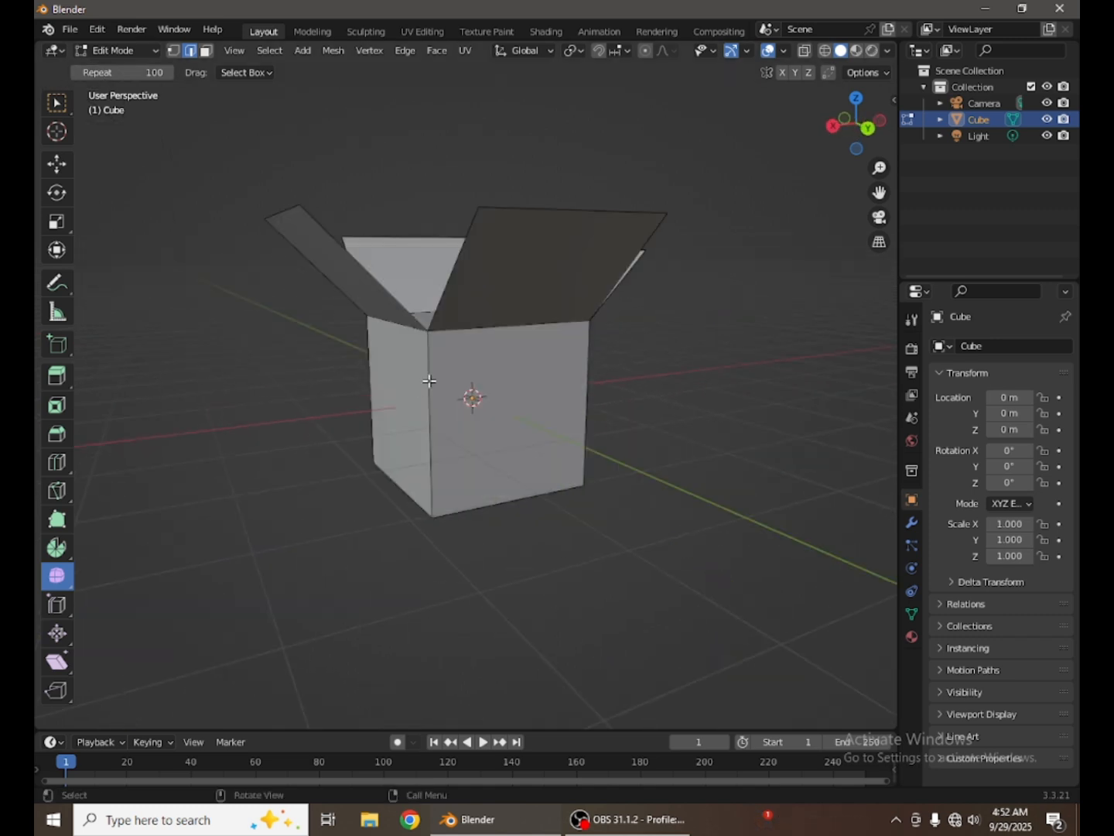
scroll(429, 381, up, 4)
middle_drag(449, 386, 233, 330)
scroll(233, 331, down, 5)
scroll(308, 293, down, 2)
middle_drag(308, 292, 127, 582)
scroll(512, 365, up, 4)
scroll(582, 475, down, 6)
scroll(607, 403, up, 7)
scroll(126, 581, down, 5)
Slide the box's front vertical corner edge between factors of -1.0 and 1.0 with Edge Slide, and undo the slide
click(69, 613)
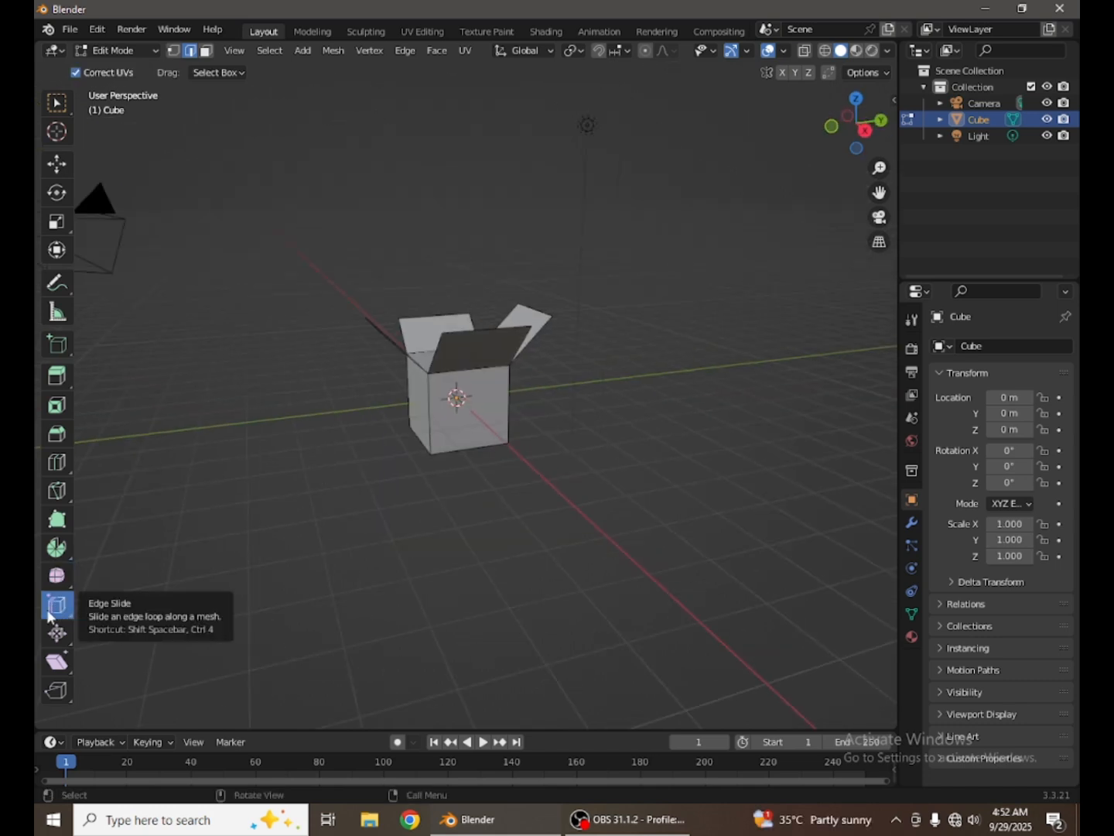
scroll(432, 453, up, 4)
middle_drag(575, 455, 658, 422)
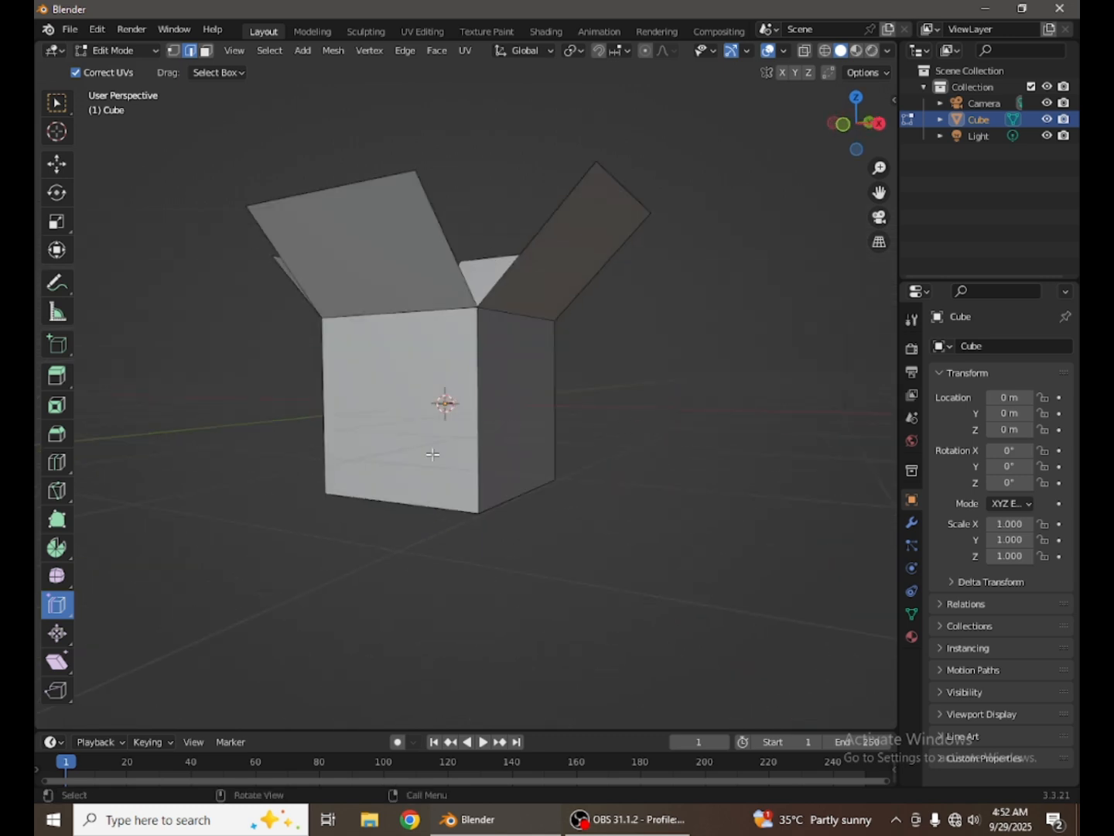
scroll(433, 455, up, 2)
middle_drag(432, 454, 411, 465)
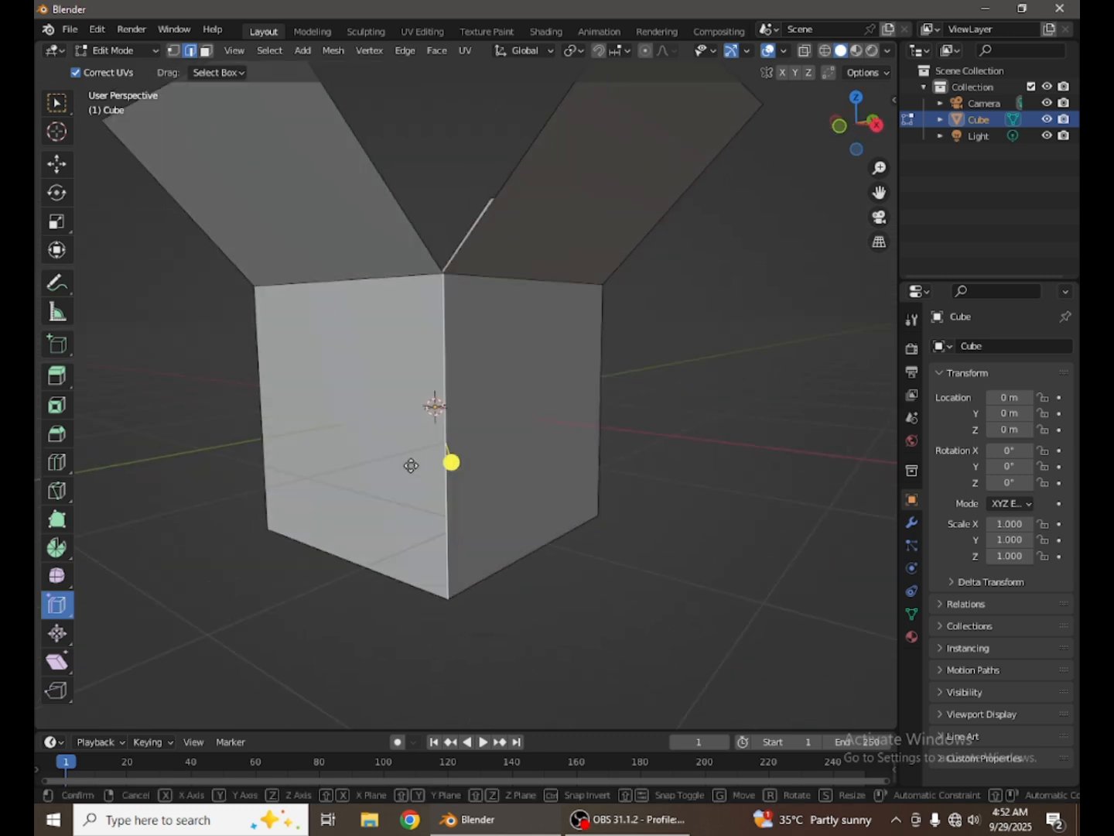
drag(411, 465, 189, 465)
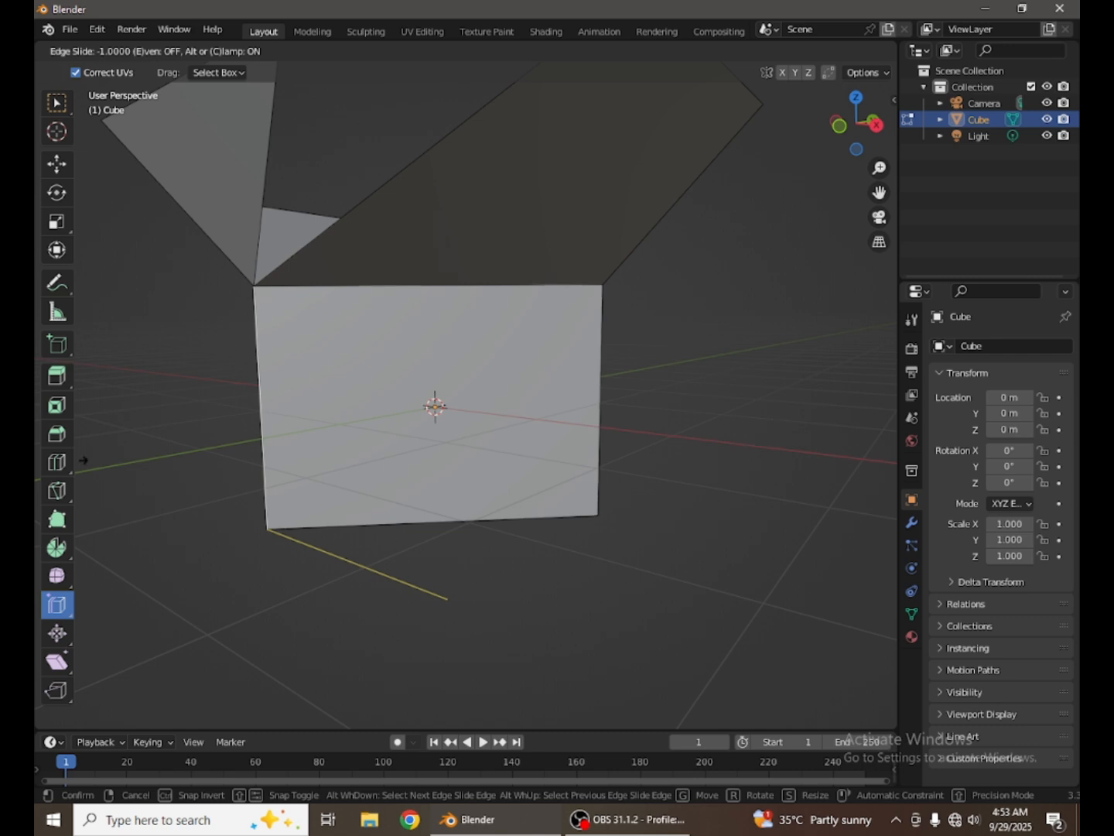
drag(82, 460, 635, 459)
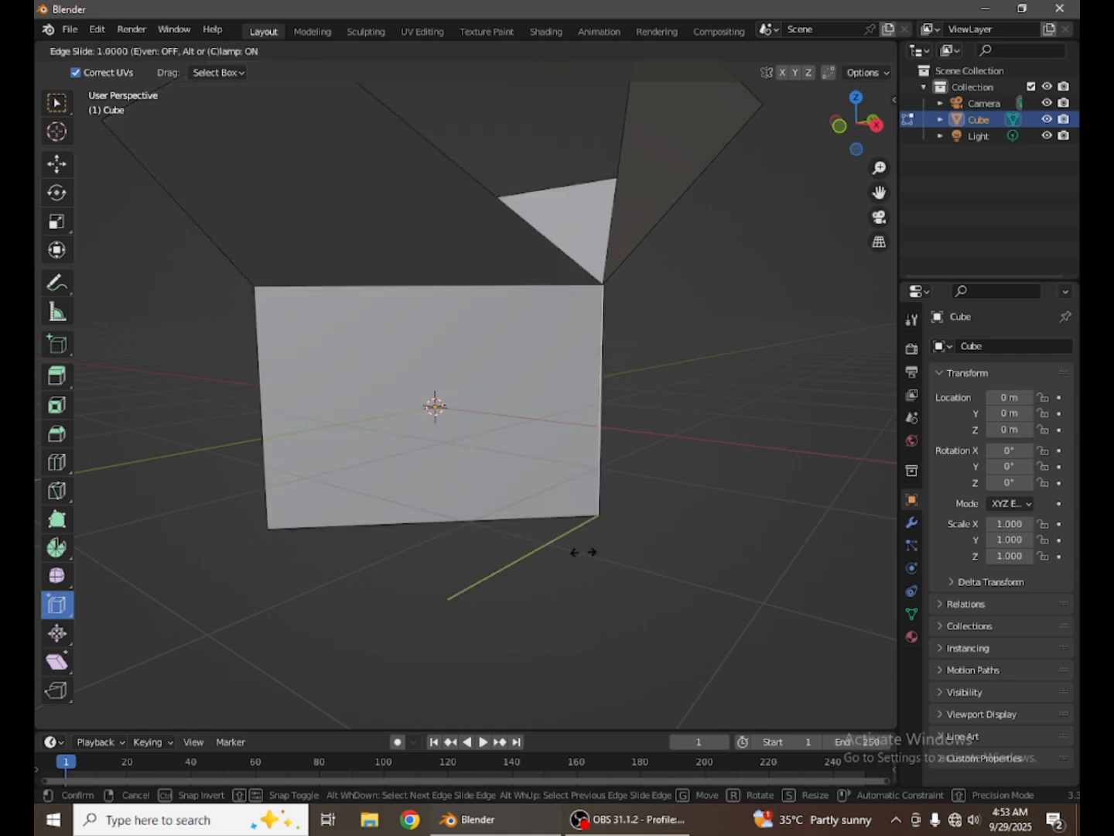
drag(583, 552, 408, 538)
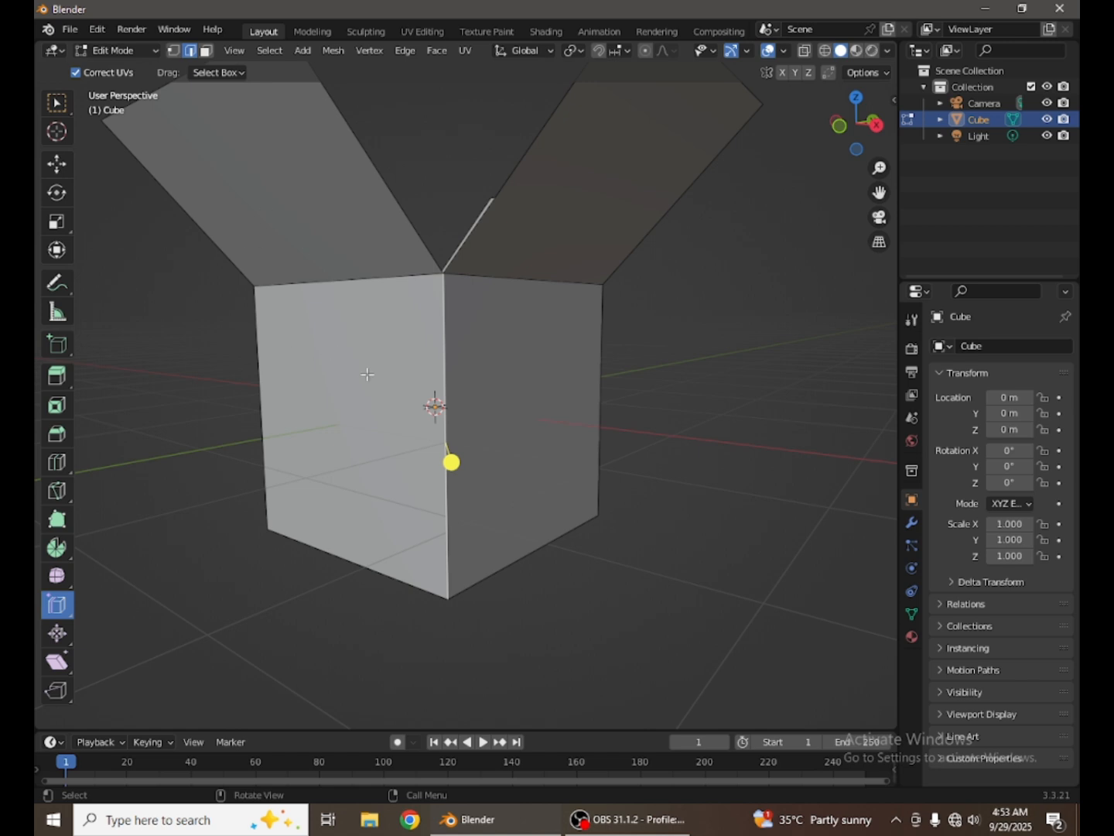
drag(450, 463, 480, 561)
click(58, 639)
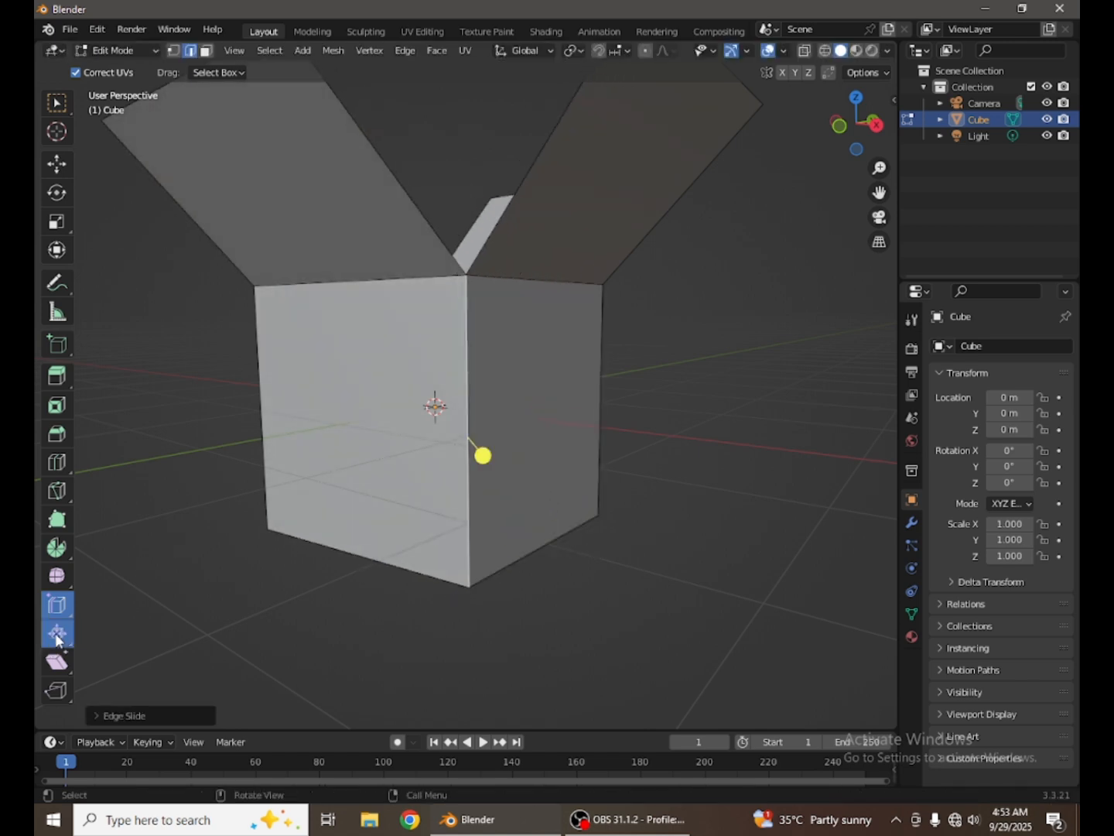
key(ctrl+z)
Displace the front vertical corner edge and another vertical corner edge of the box with the Shrink/Fatten tool
drag(449, 460, 485, 385)
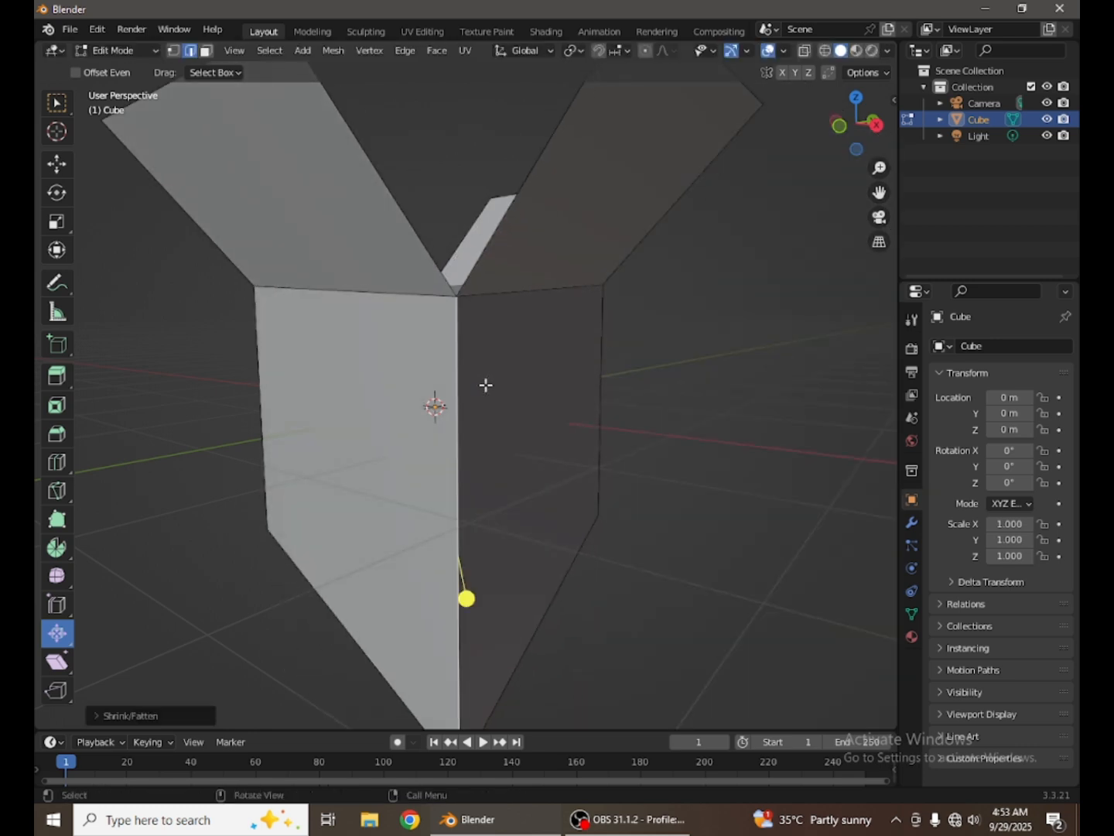
scroll(486, 386, down, 4)
middle_drag(463, 394, 517, 481)
click(496, 464)
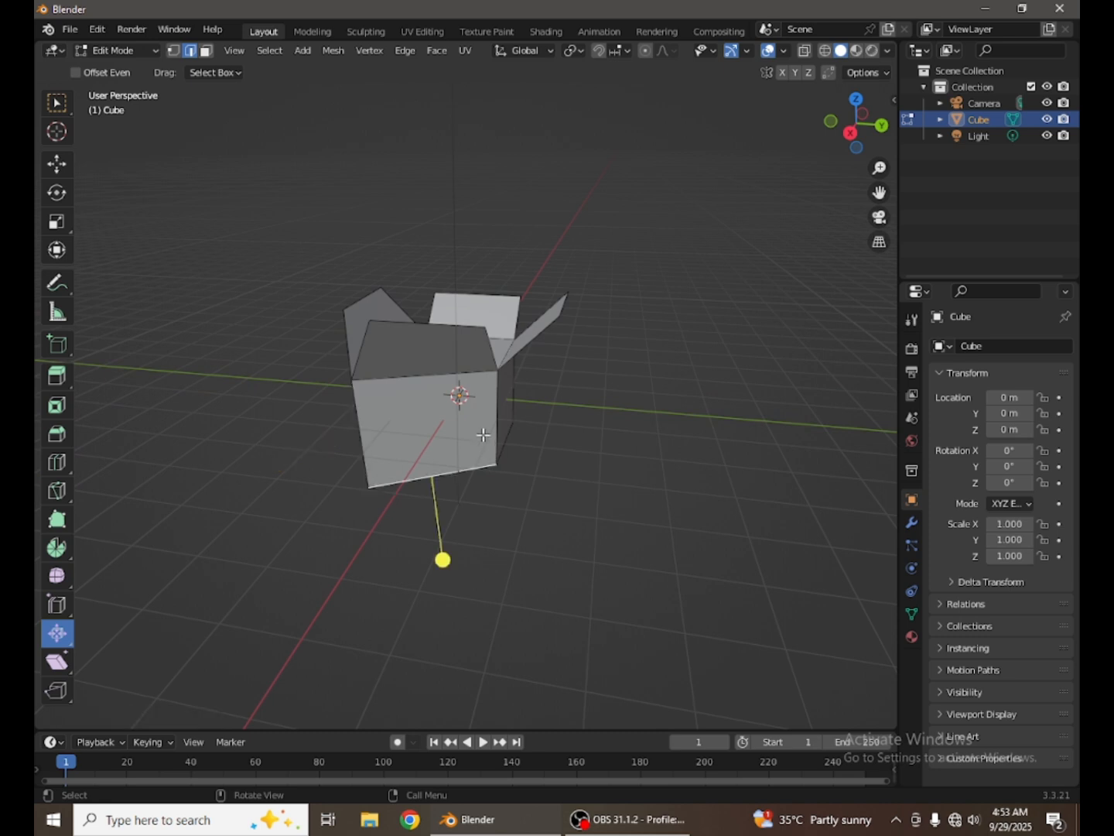
click(498, 421)
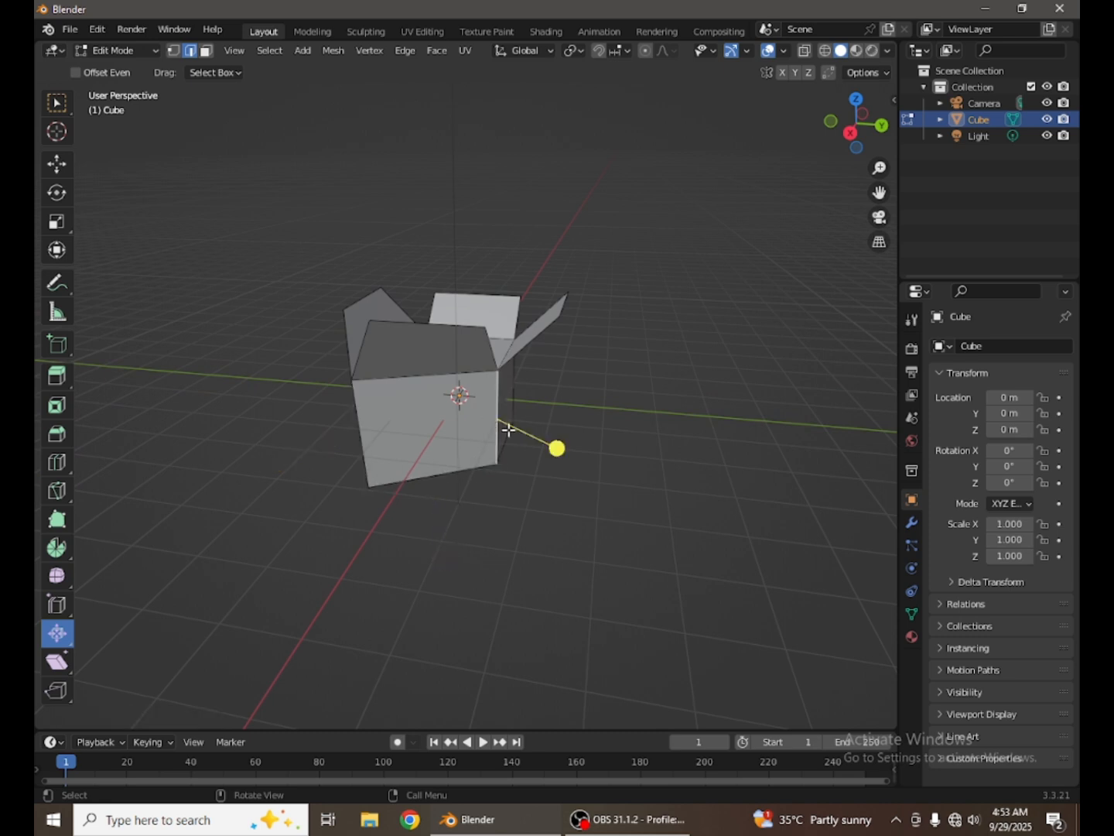
drag(558, 449, 546, 378)
Apply Shrink/Fatten to two more vertical corner edges of the box, offsetting the last one by about 3.2 m
middle_drag(546, 378, 457, 448)
click(488, 434)
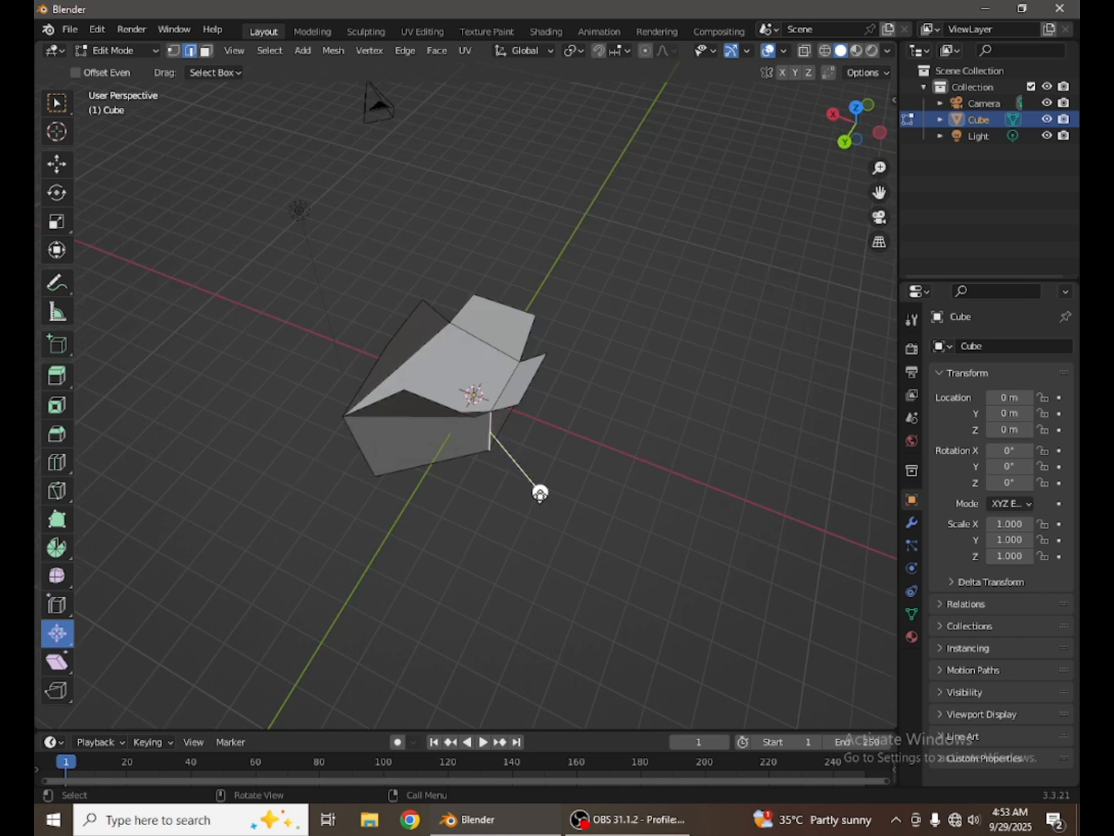
drag(540, 493, 499, 393)
middle_drag(499, 393, 467, 404)
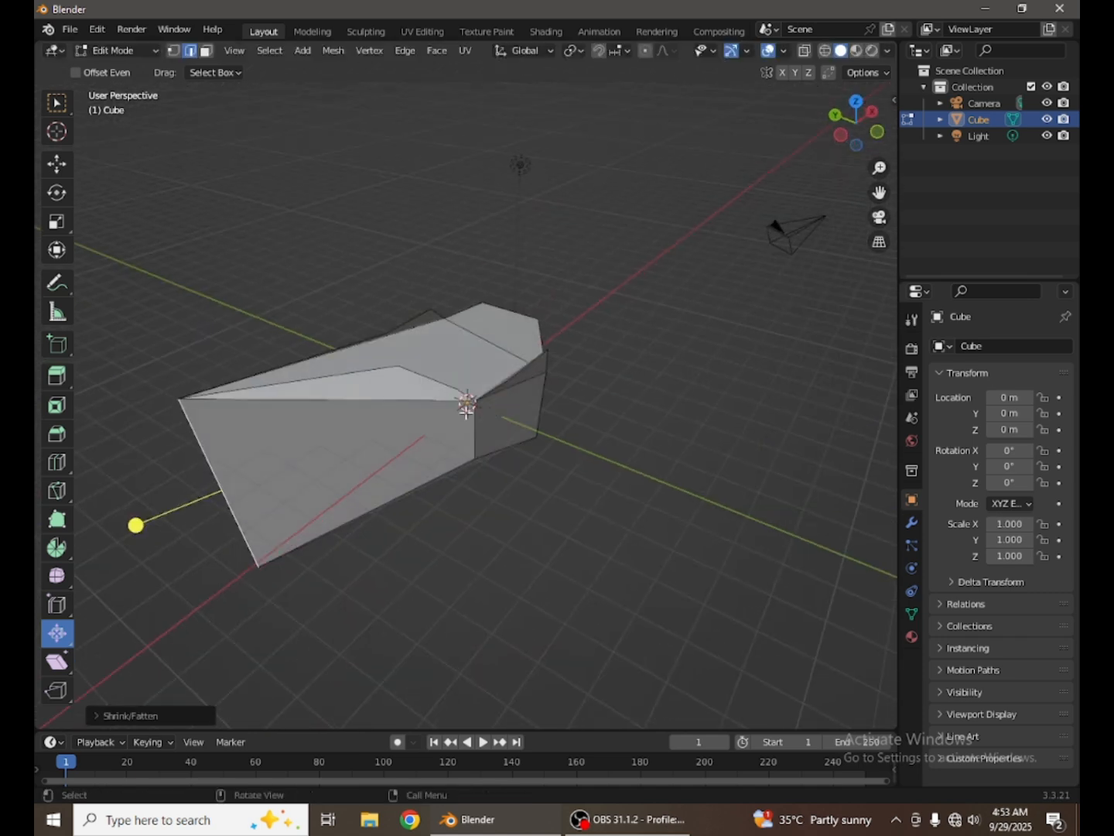
click(503, 428)
drag(537, 500, 429, 499)
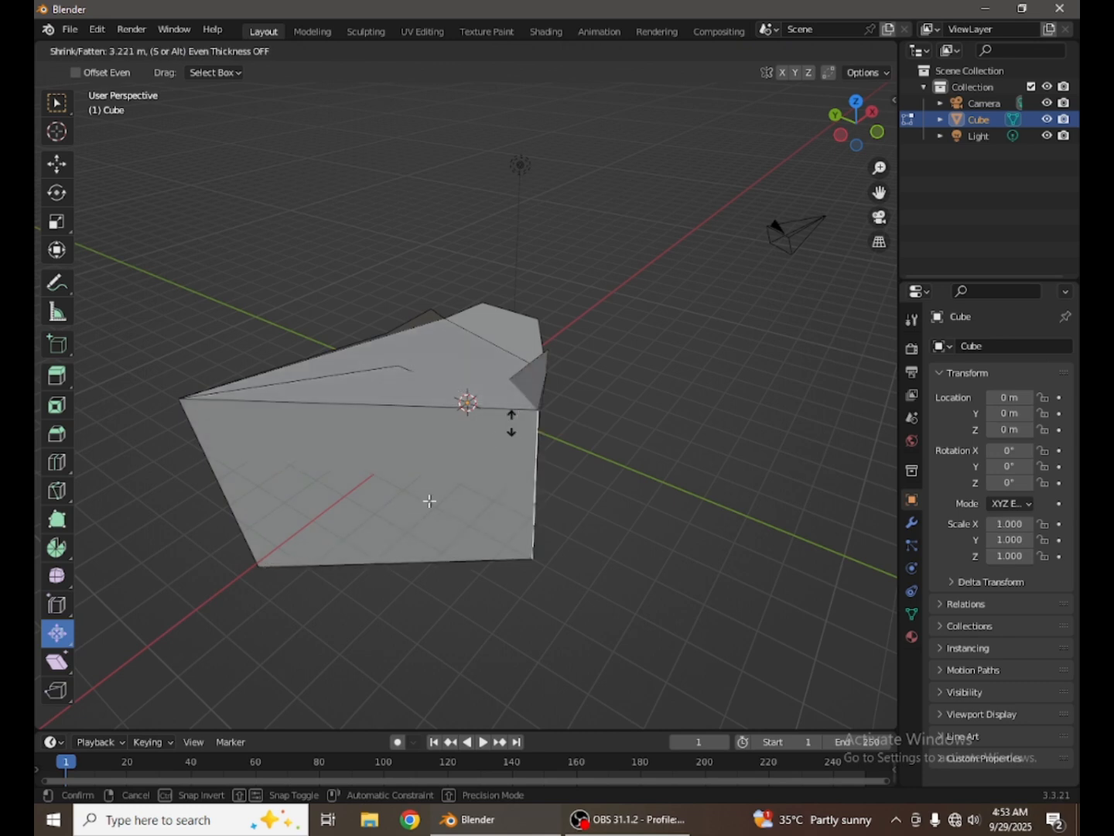
Undo all Shrink/Fatten changes on the box's corner edges
middle_drag(428, 499, 643, 537)
scroll(388, 508, up, 3)
middle_drag(387, 512, 92, 333)
key(ctrl+z)
key(ctrl+z)
key(ctrl+z)
key(ctrl+z)
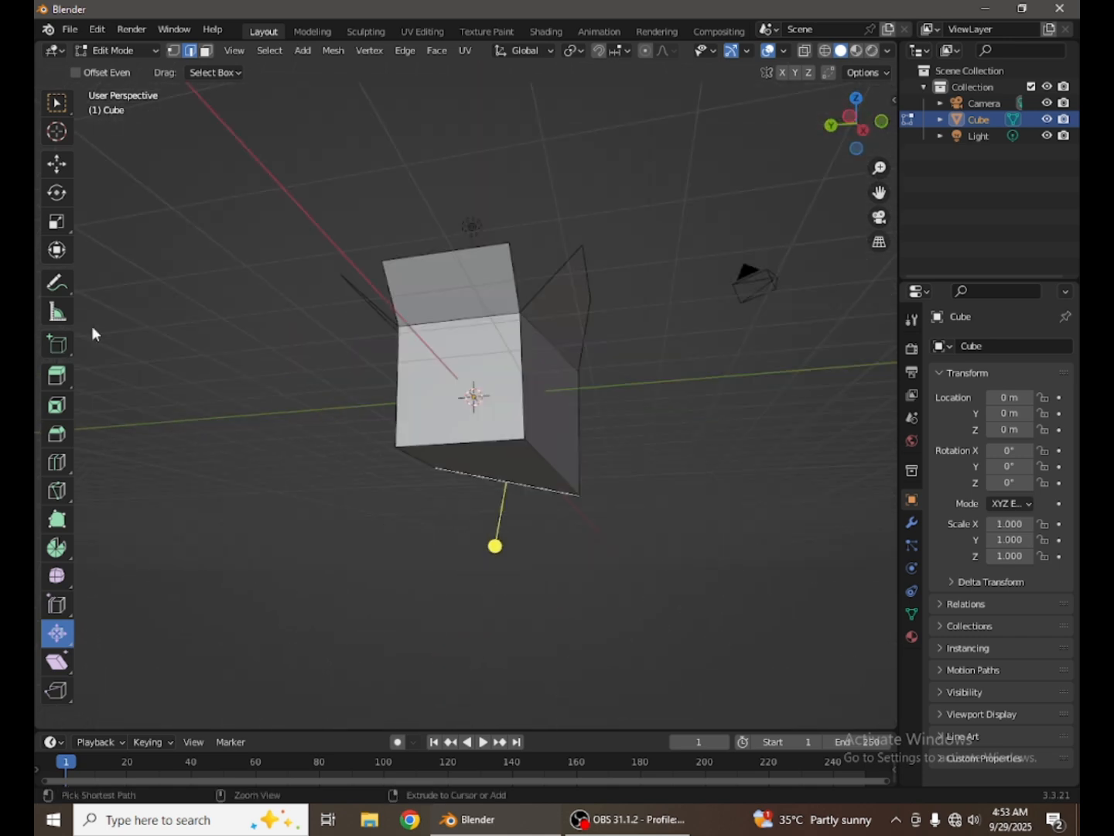
key(ctrl+z)
key(ctrl+z)
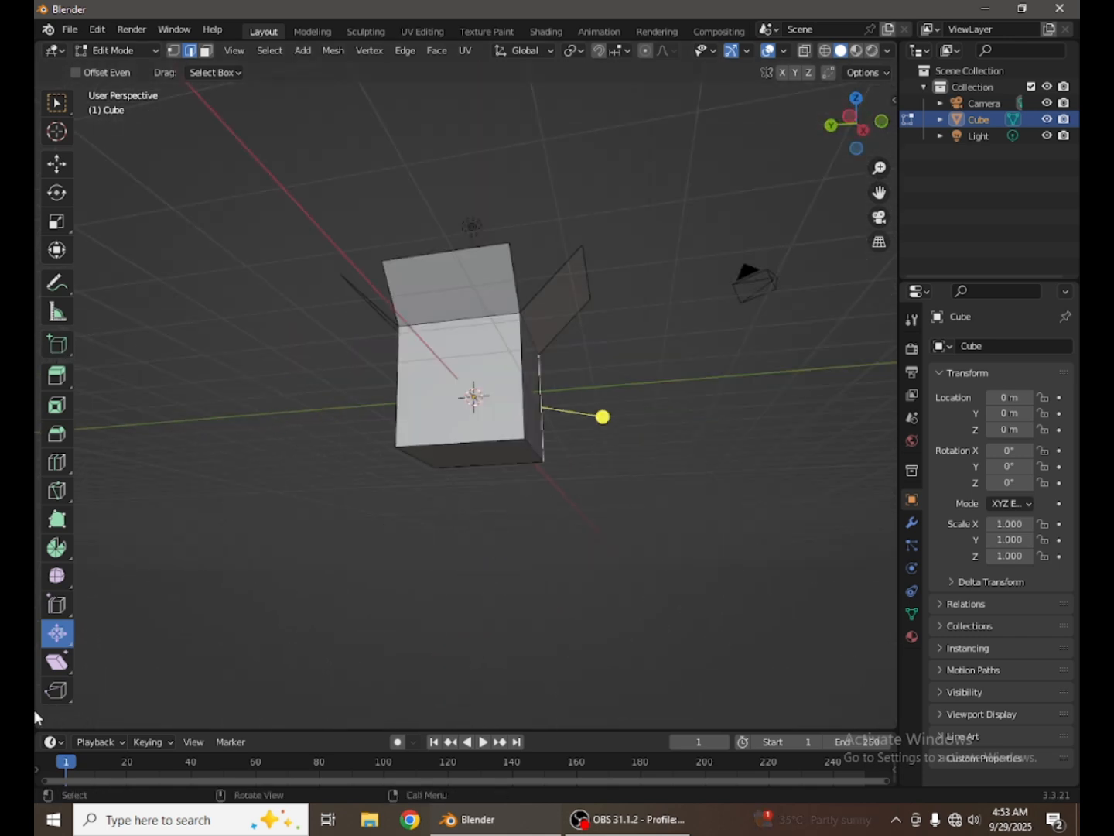
Activate the Shear tool and try shearing the selected vertical corner edge of the box
click(56, 666)
scroll(504, 577, up, 4)
middle_drag(505, 577, 531, 420)
scroll(332, 625, down, 5)
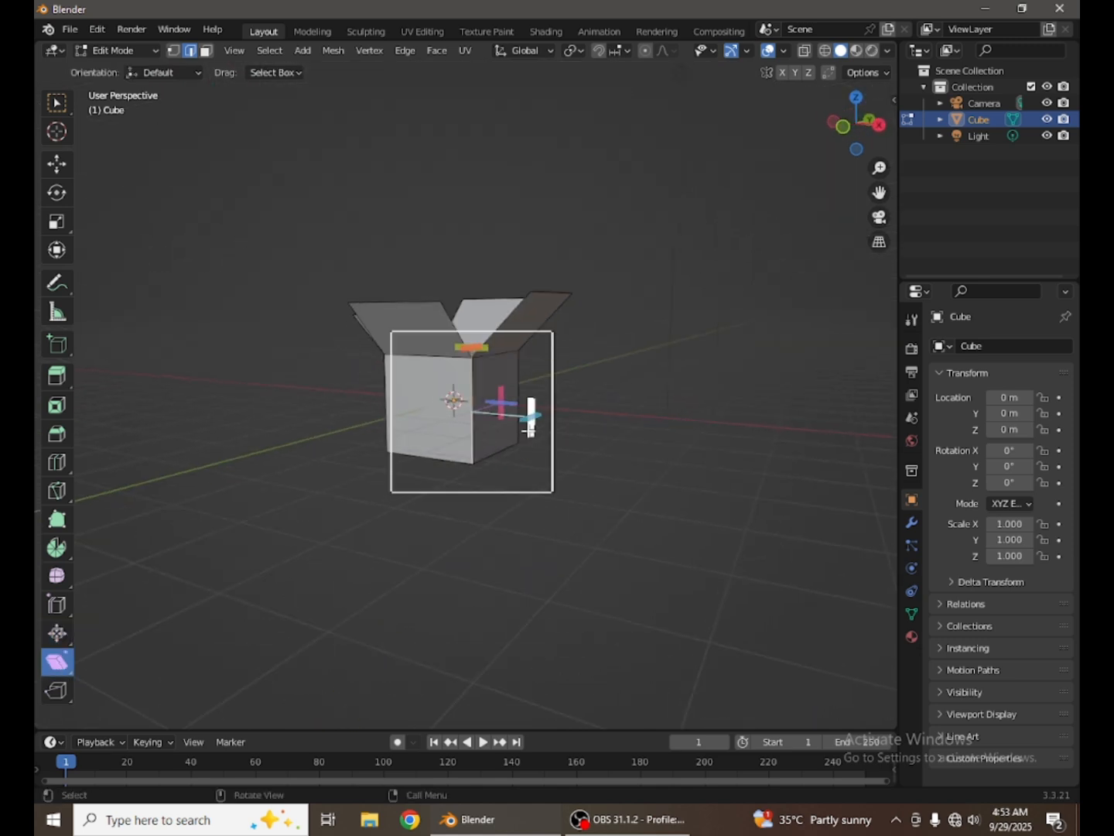
drag(531, 420, 490, 445)
drag(682, 409, 675, 416)
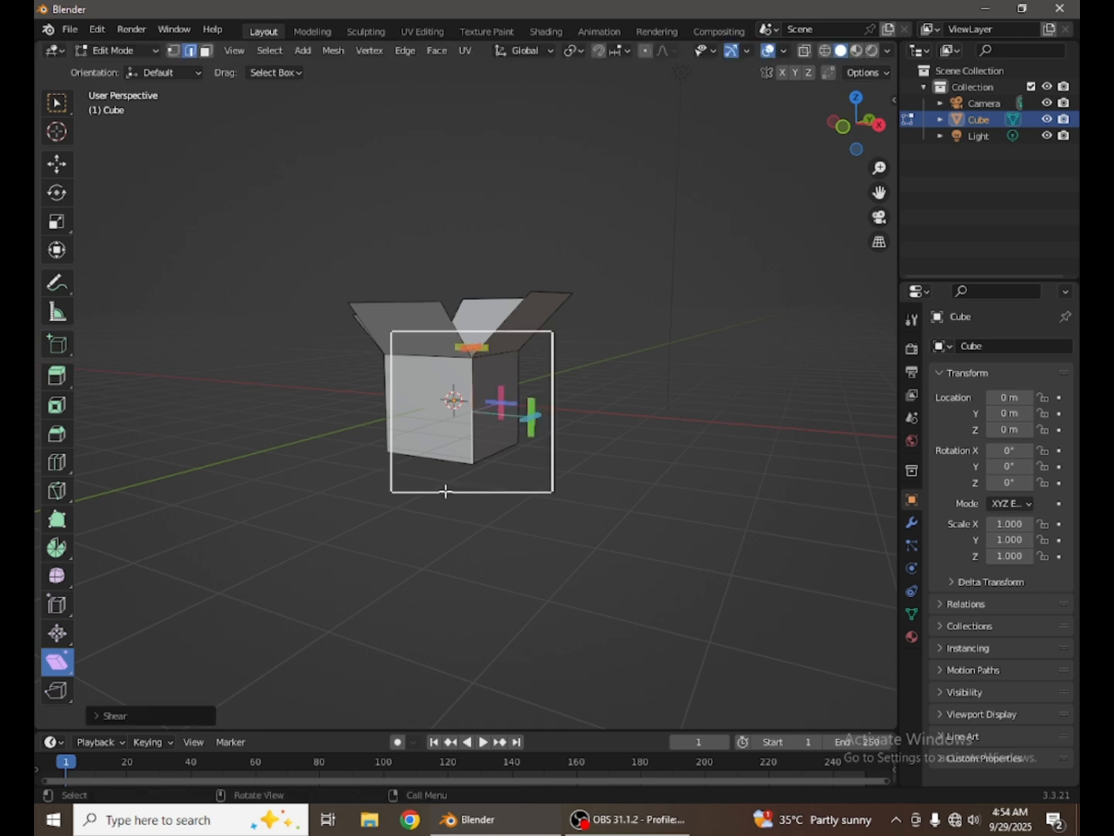
Select the bottom edge of the adjacent side wall and try shearing it with the Shear tool
click(517, 463)
scroll(545, 467, up, 3)
middle_drag(546, 469, 360, 499)
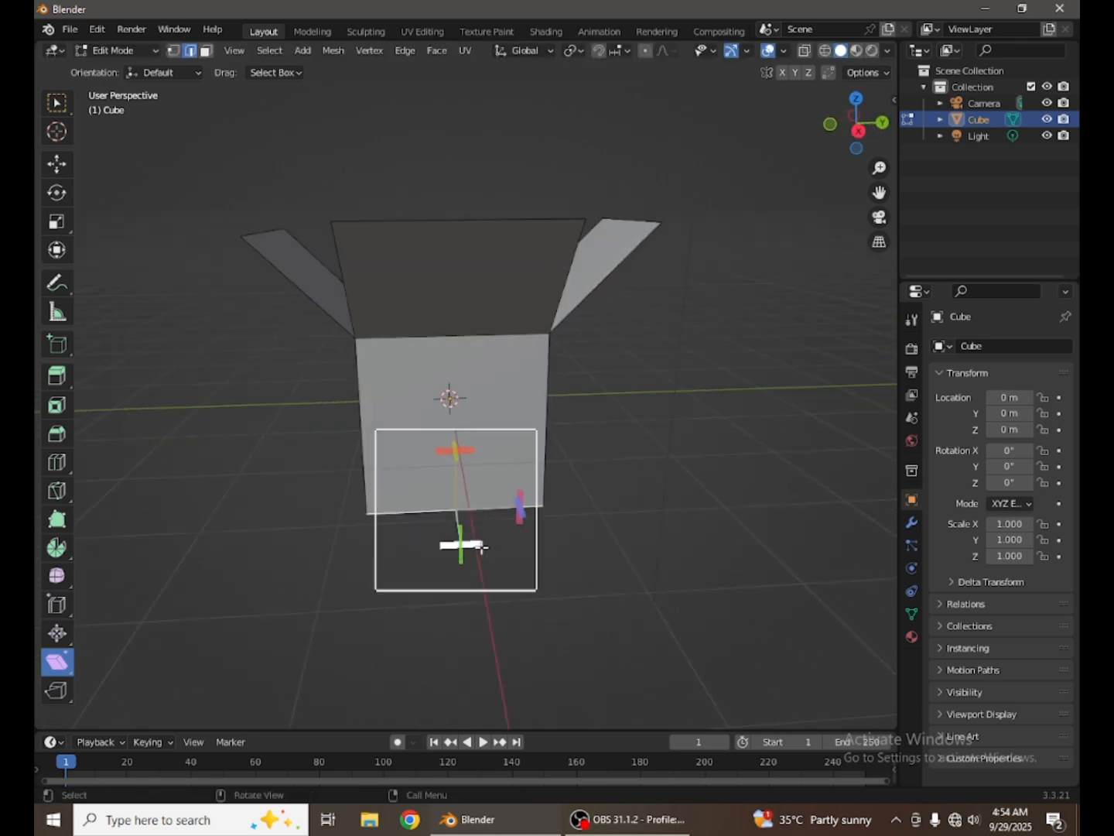
drag(483, 547, 501, 547)
drag(422, 442, 424, 479)
Shear the box's side wall face in face selection mode, extend the selection to the flaps, and undo the latest changes
scroll(476, 248, up, 3)
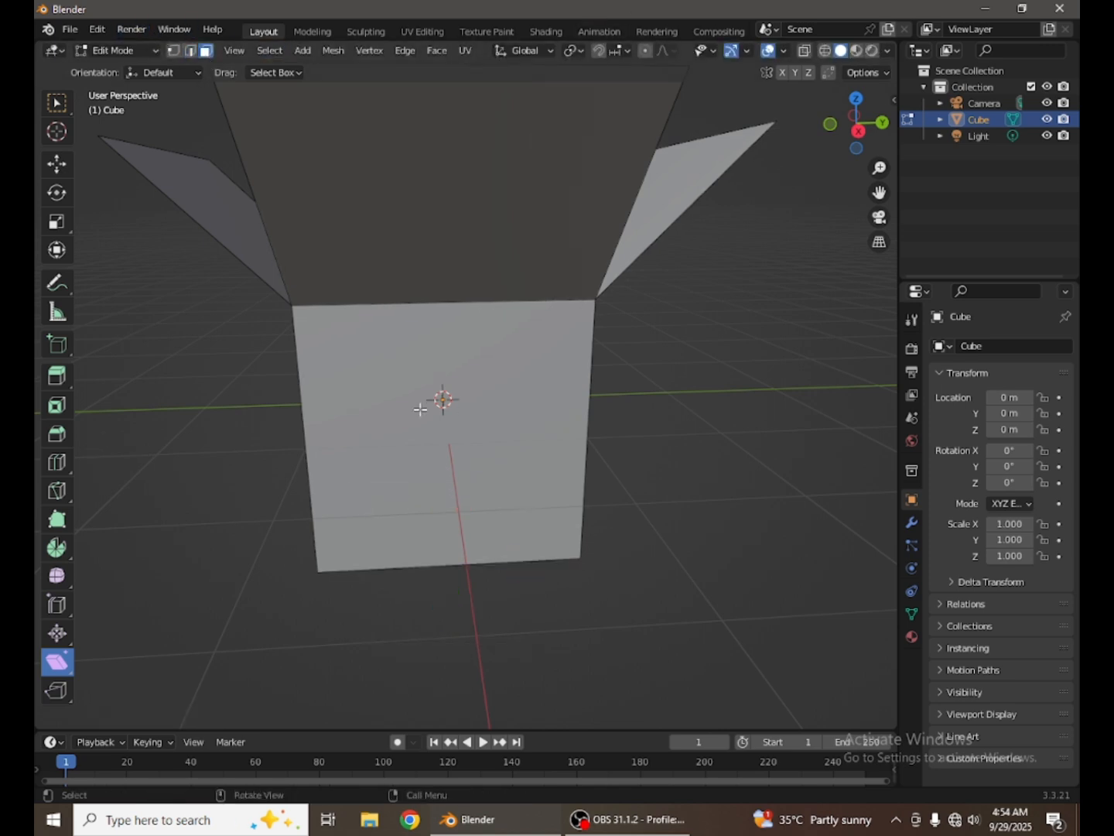
scroll(378, 410, down, 4)
middle_drag(378, 410, 536, 432)
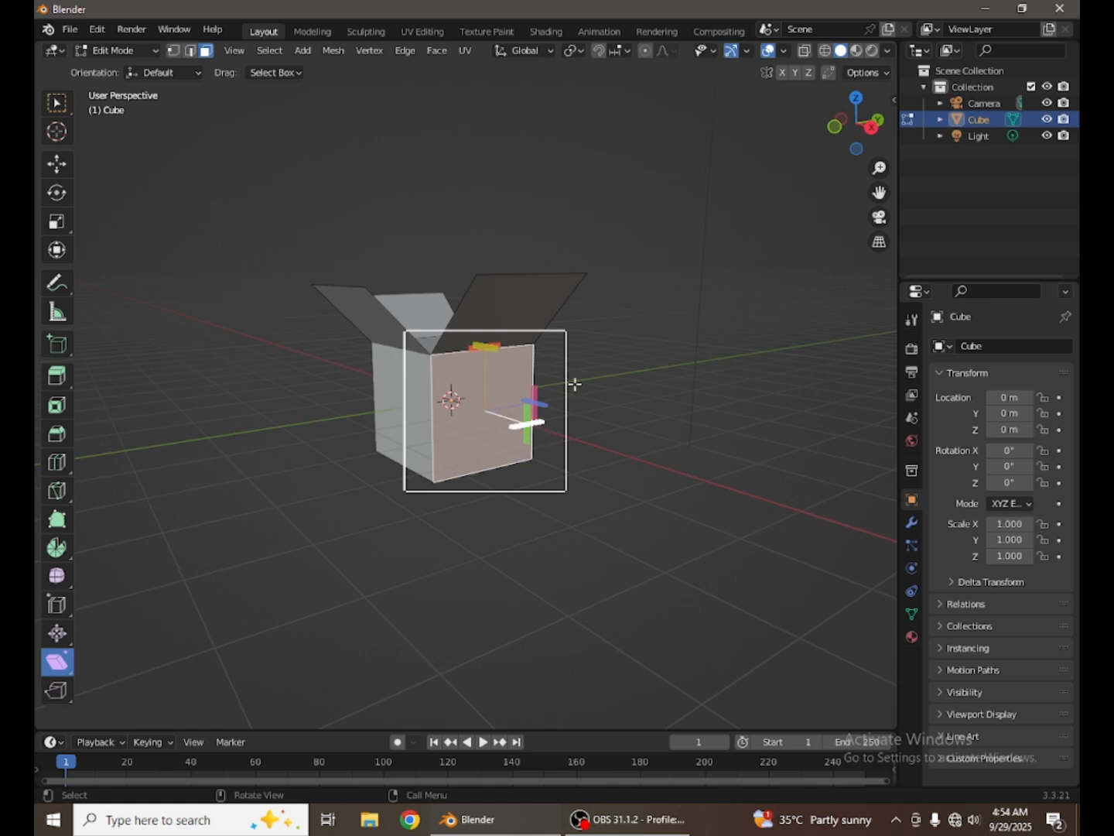
drag(565, 368, 463, 249)
drag(504, 364, 608, 311)
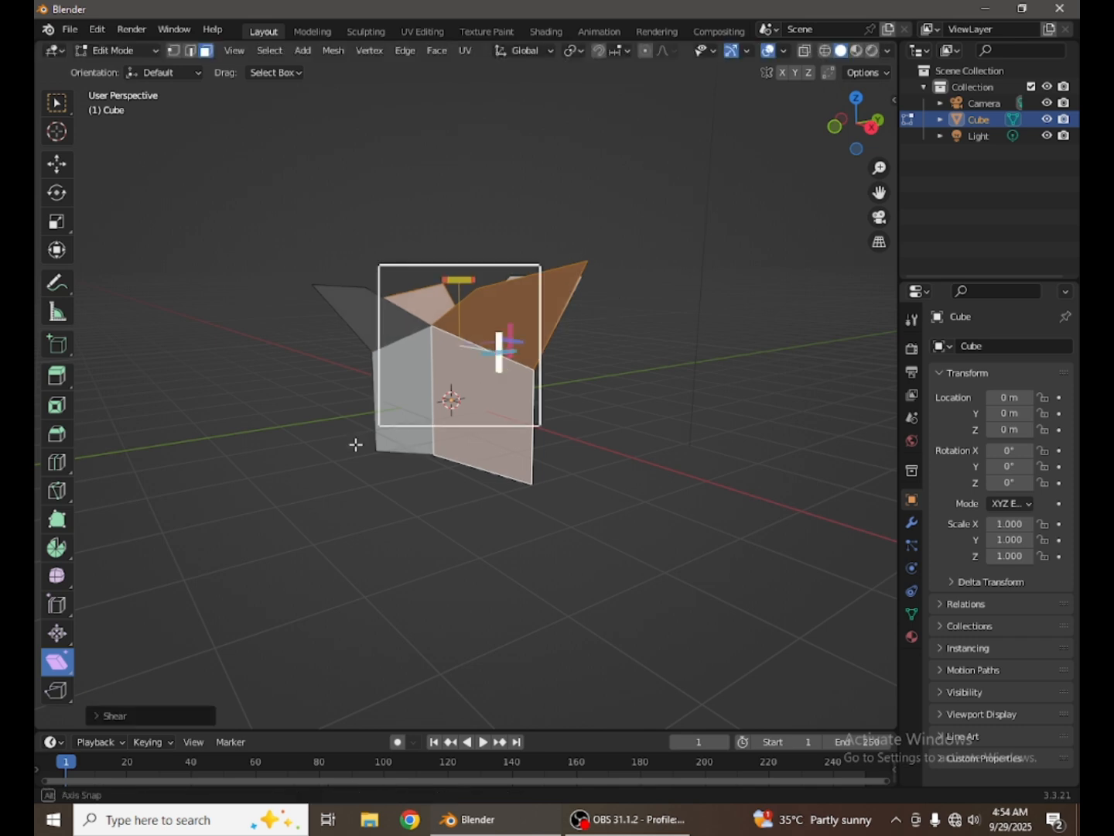
middle_drag(356, 444, 162, 599)
key(ctrl+z)
key(ctrl+z)
Shear the side wall face further in several directions, and undo all of its shearing to restore the straight box
middle_drag(273, 537, 396, 479)
scroll(396, 479, down, 2)
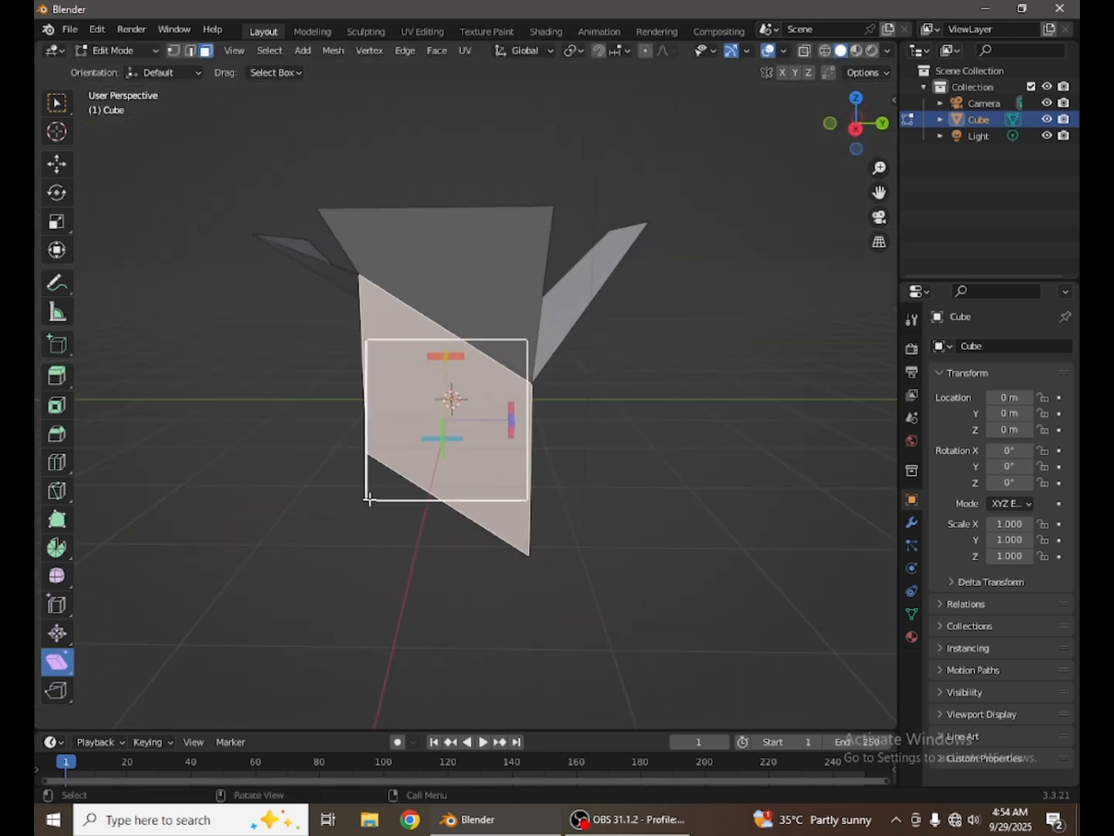
drag(448, 442, 581, 421)
drag(447, 357, 481, 133)
drag(477, 135, 496, 731)
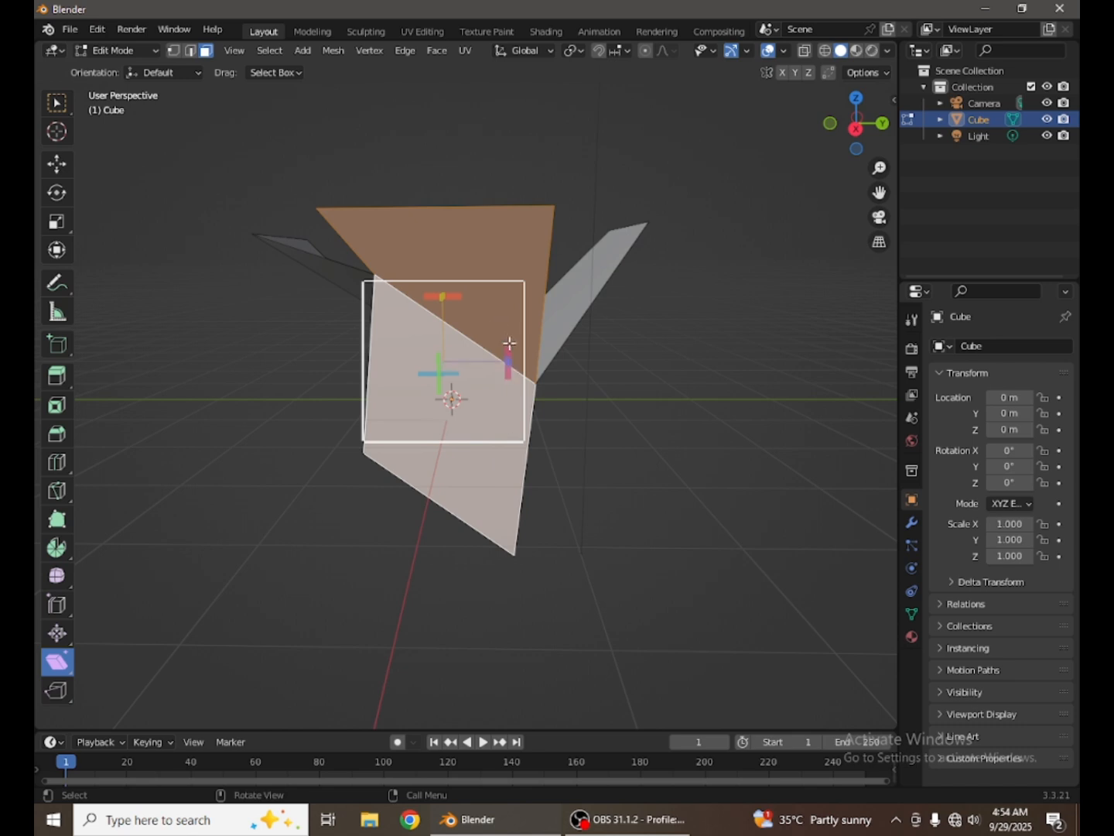
drag(509, 357, 868, 366)
key(ctrl+z)
key(ctrl+z)
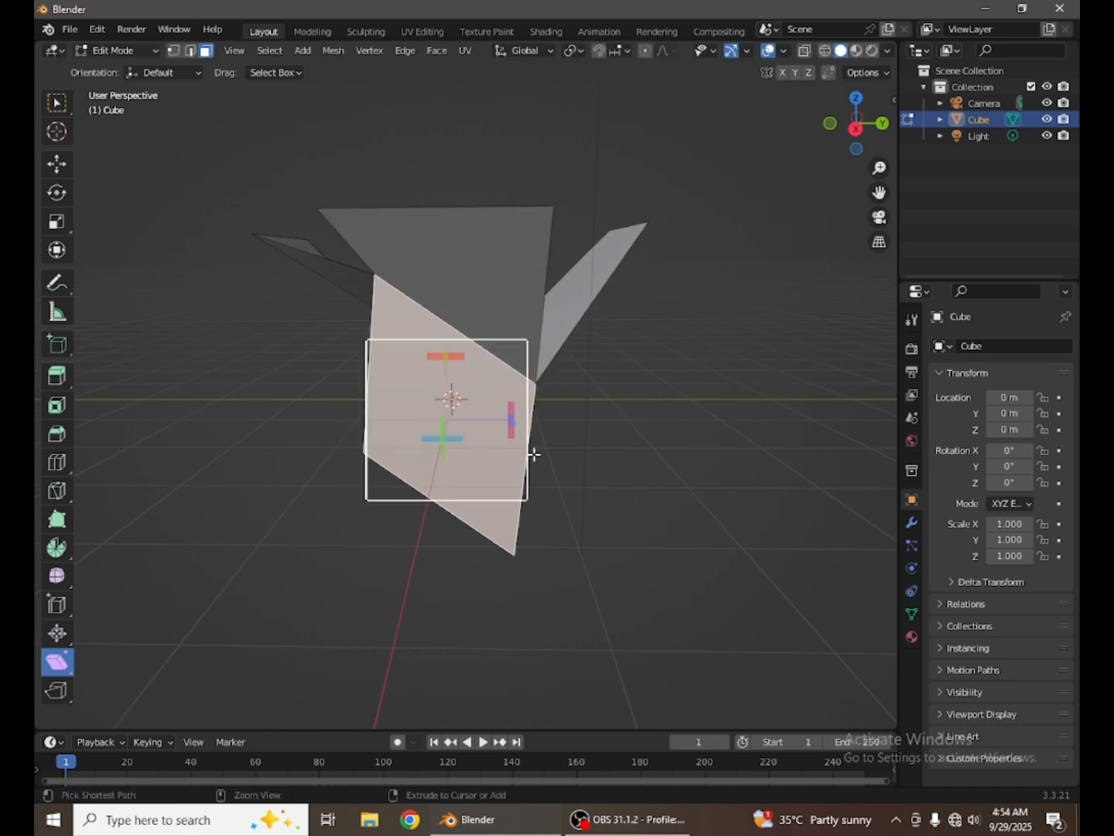
key(ctrl+z)
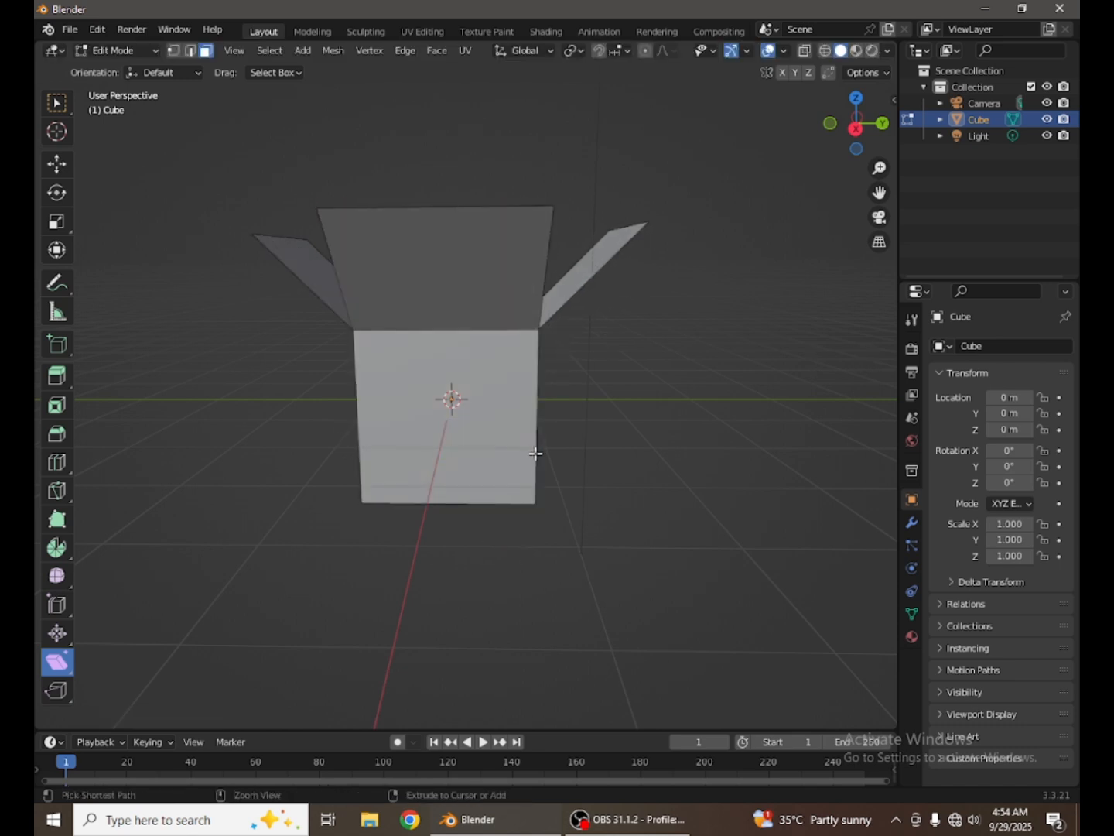
Activate the Rip Region tool, select the box's side wall face, and clear the selection
click(55, 693)
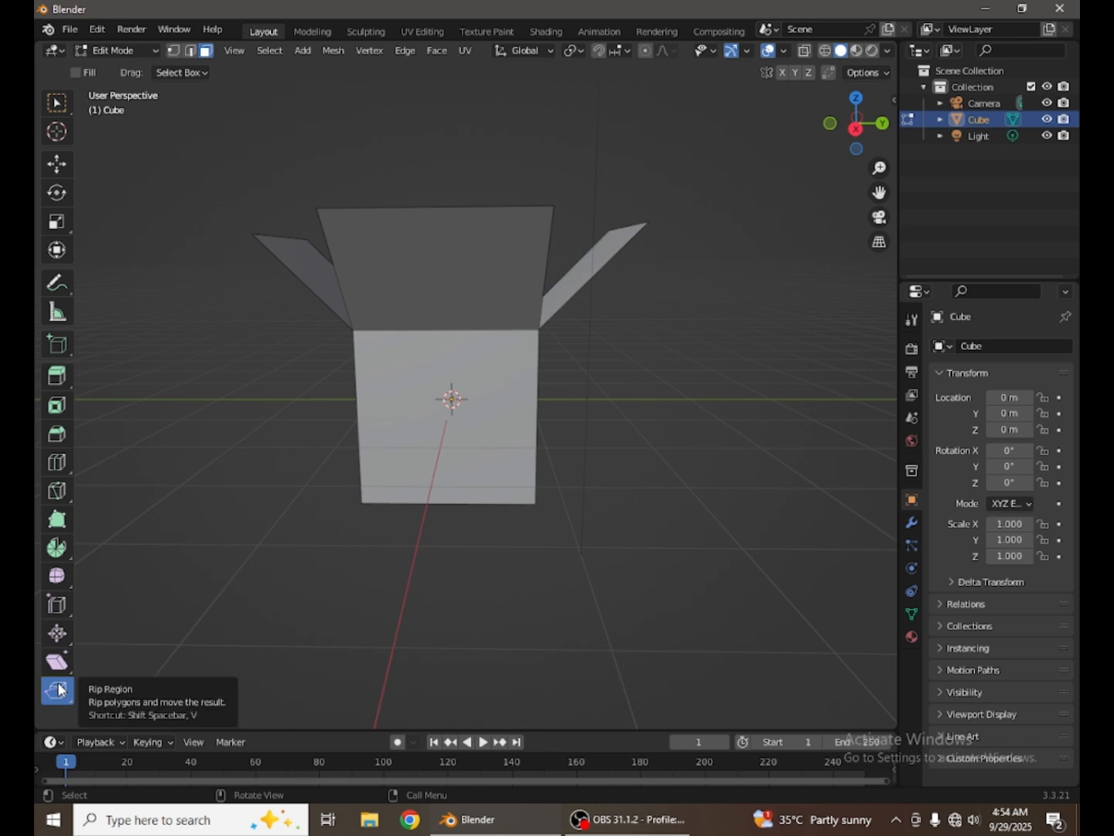
scroll(505, 453, down, 4)
middle_drag(505, 453, 694, 450)
scroll(547, 445, up, 4)
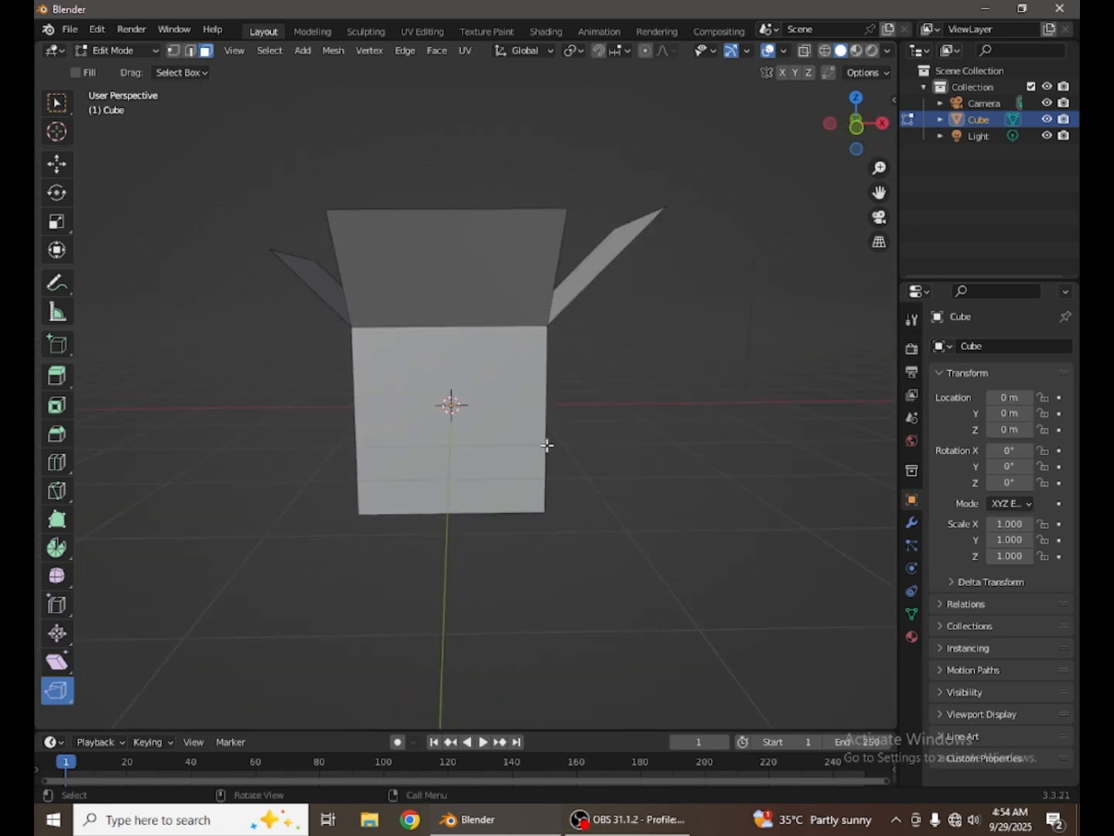
middle_drag(547, 445, 419, 466)
scroll(419, 467, down, 2)
scroll(419, 466, down, 2)
click(461, 441)
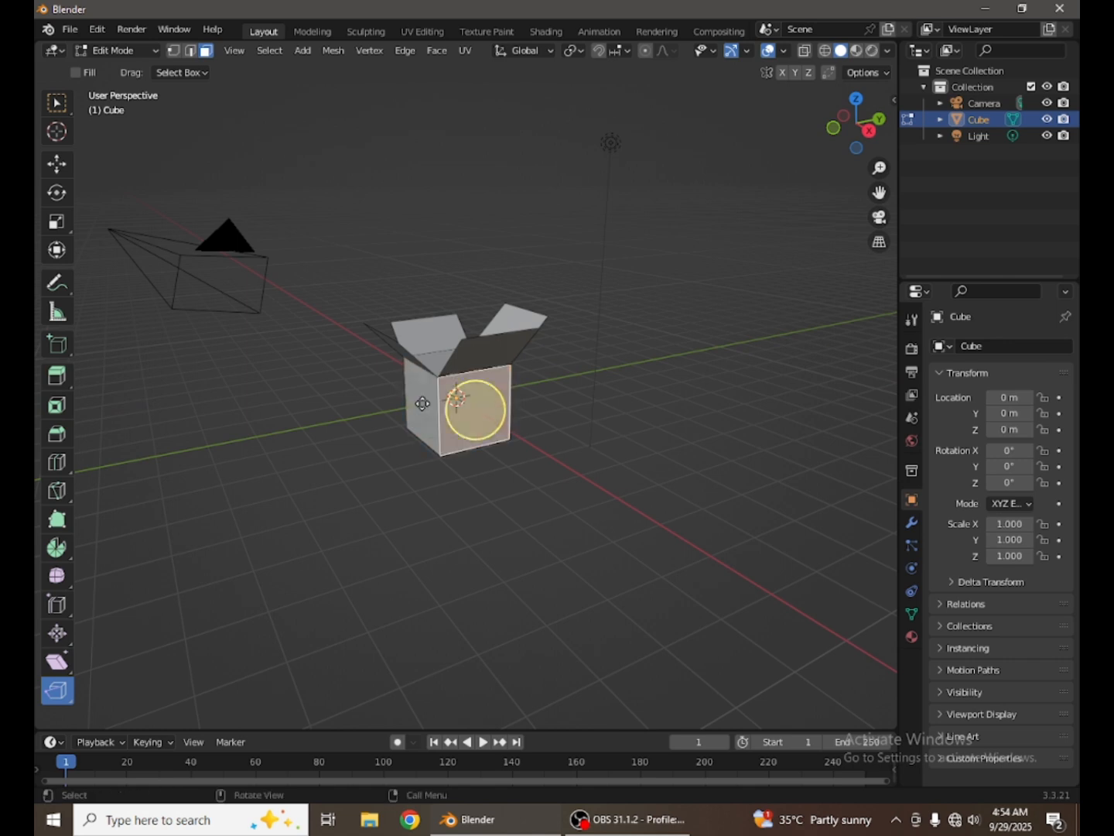
click(366, 176)
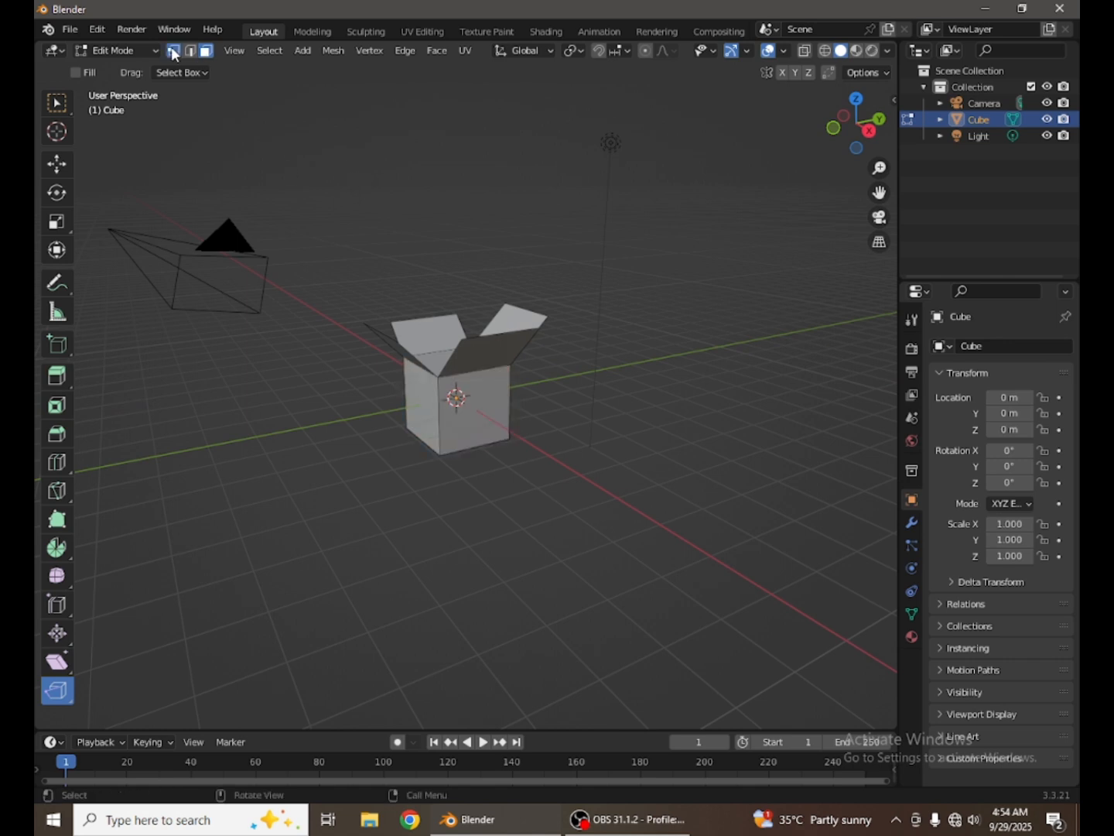
Switch the mesh selection to vertex mode
click(173, 52)
scroll(443, 276, up, 4)
middle_drag(443, 276, 508, 318)
scroll(507, 318, down, 1)
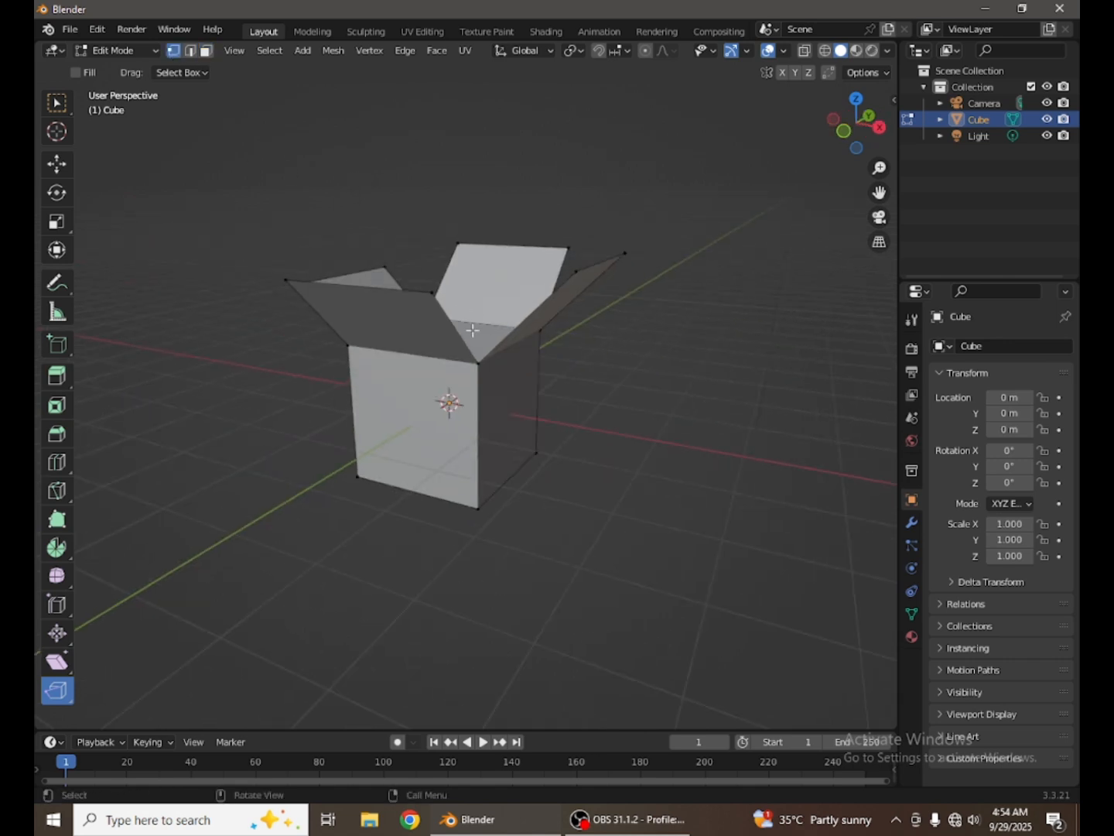
Return to Object Mode and delete the open box
key(Tab)
key(x)
click(419, 326)
Add a new cube mesh to the scene and enter Edit Mode on it
key(shift+a)
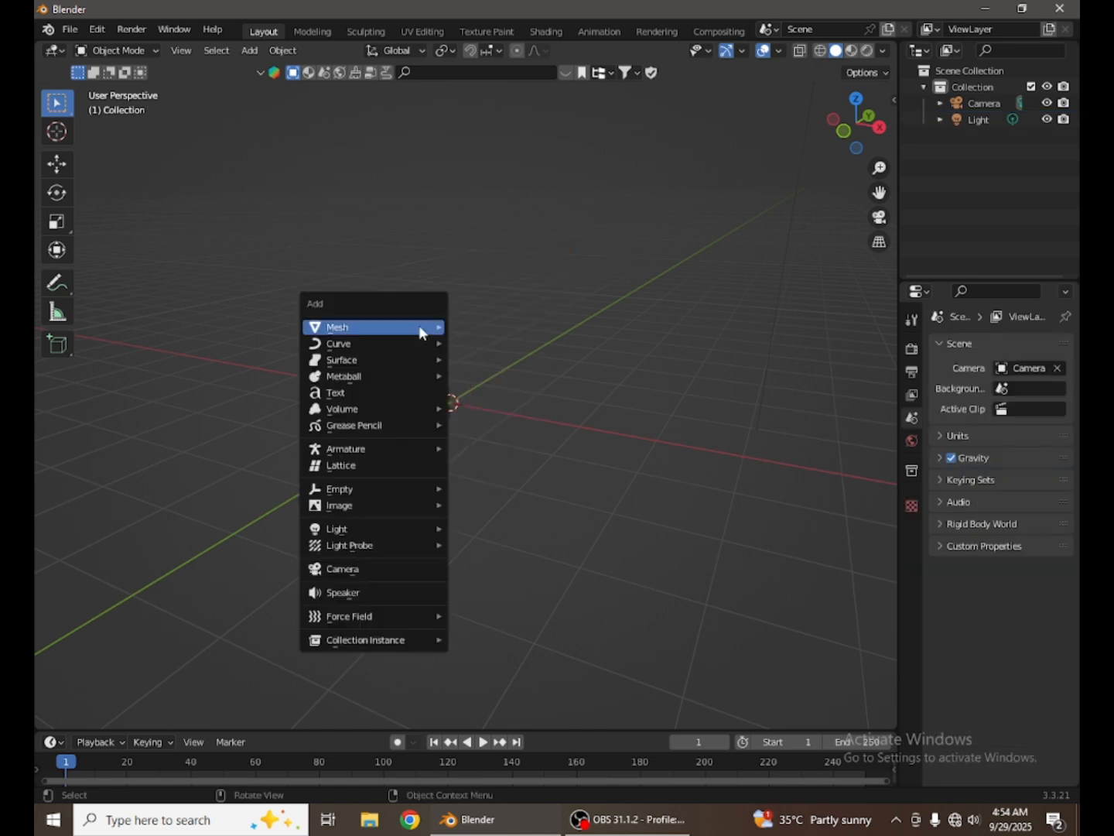
mouse_move(423, 325)
click(478, 344)
key(Tab)
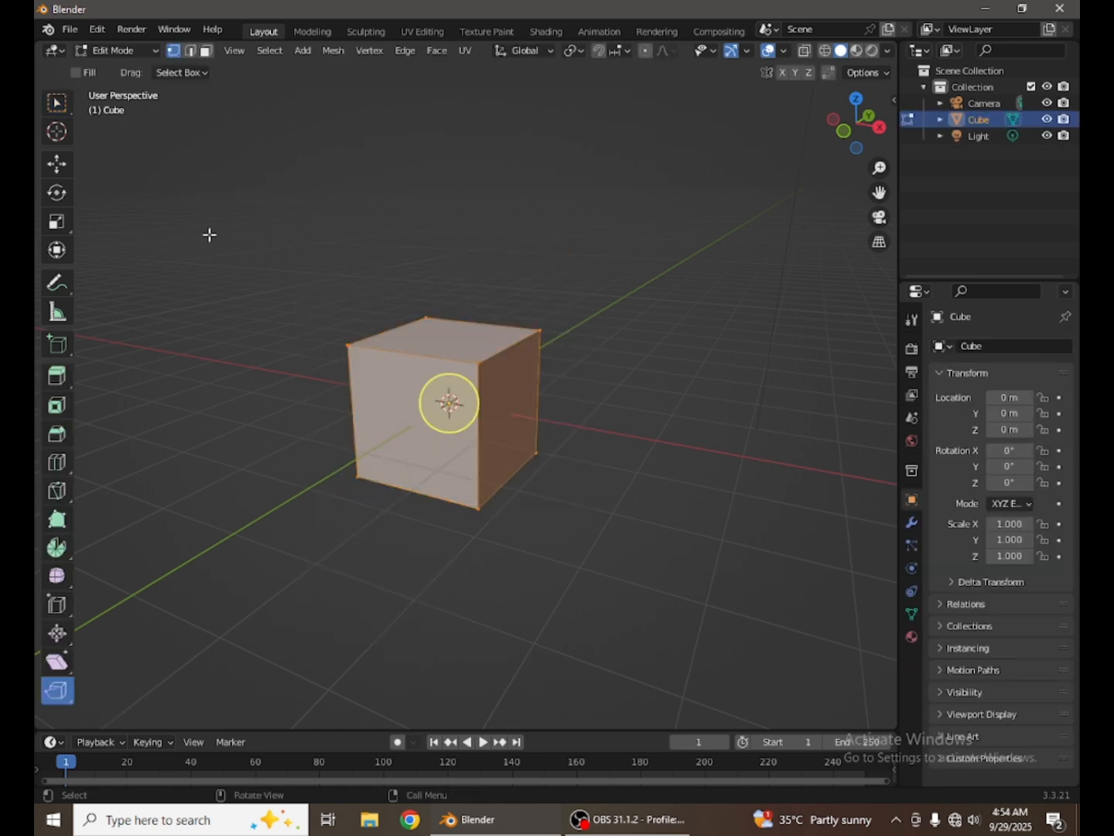
scroll(217, 365, up, 1)
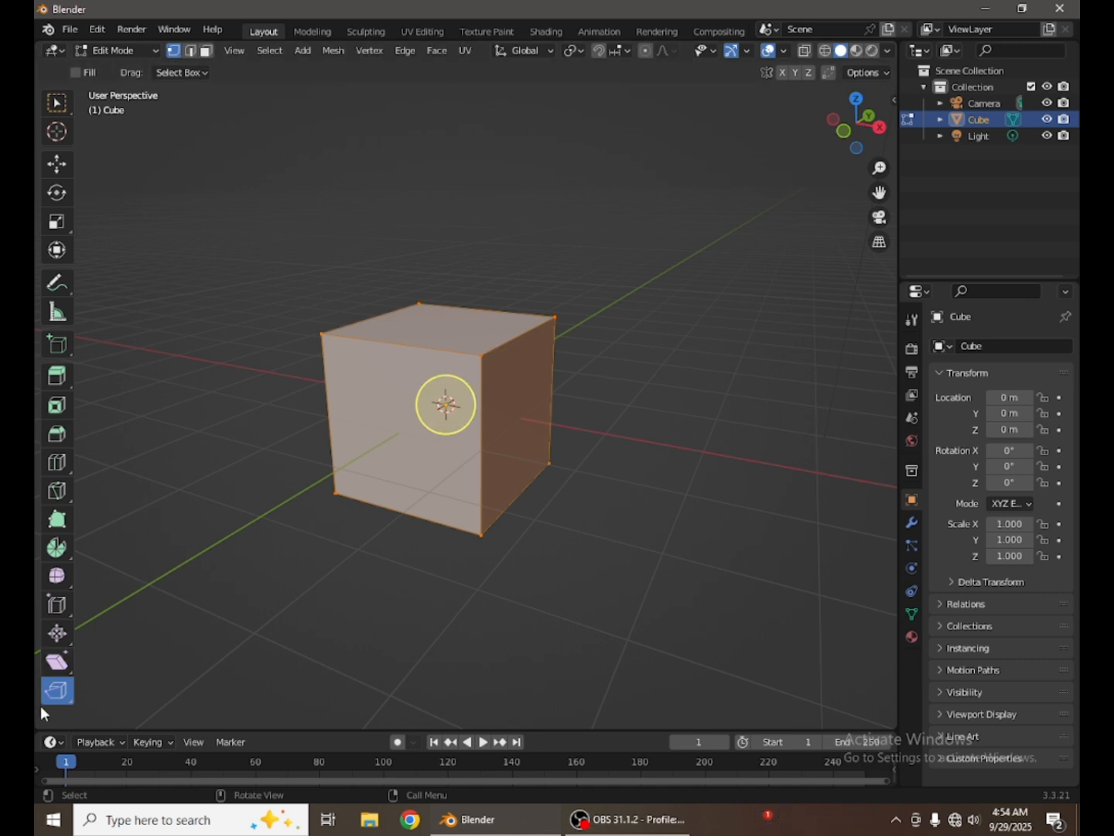
middle_drag(505, 316, 578, 299)
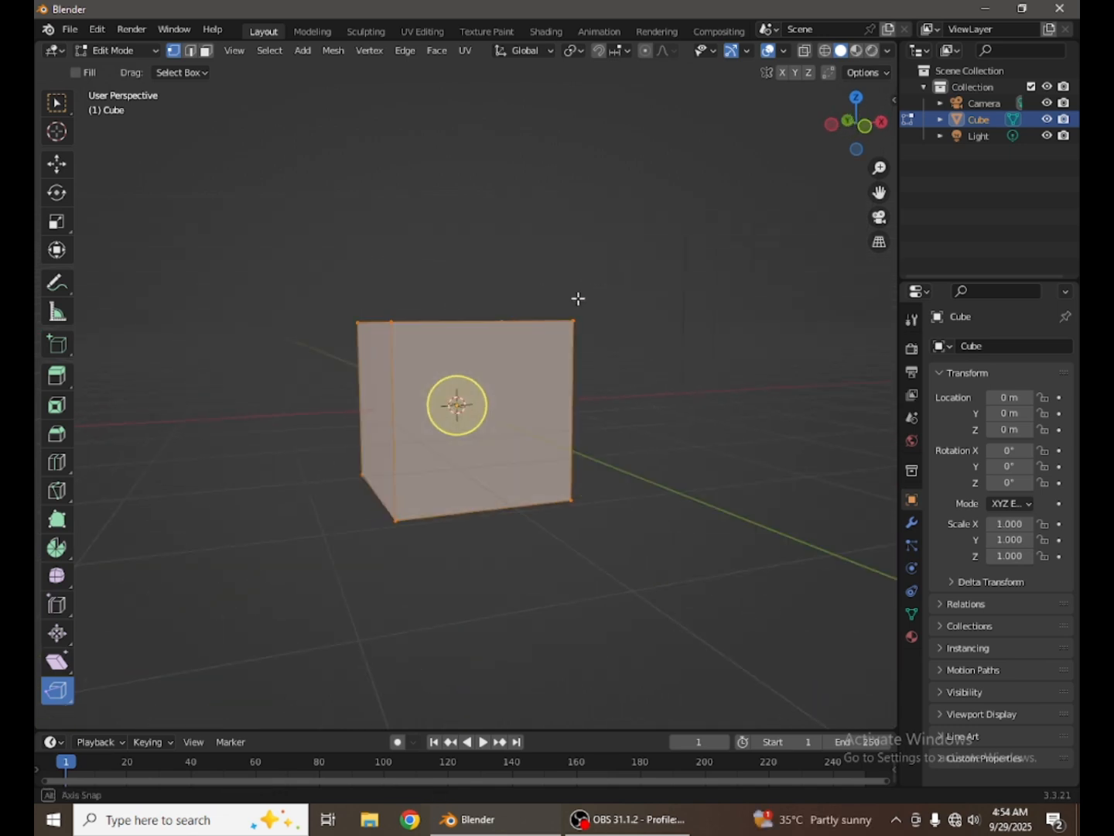
Try to rip one of the cube's top corner vertices with Rip Region, and undo the rip
click(389, 321)
middle_drag(389, 321, 343, 395)
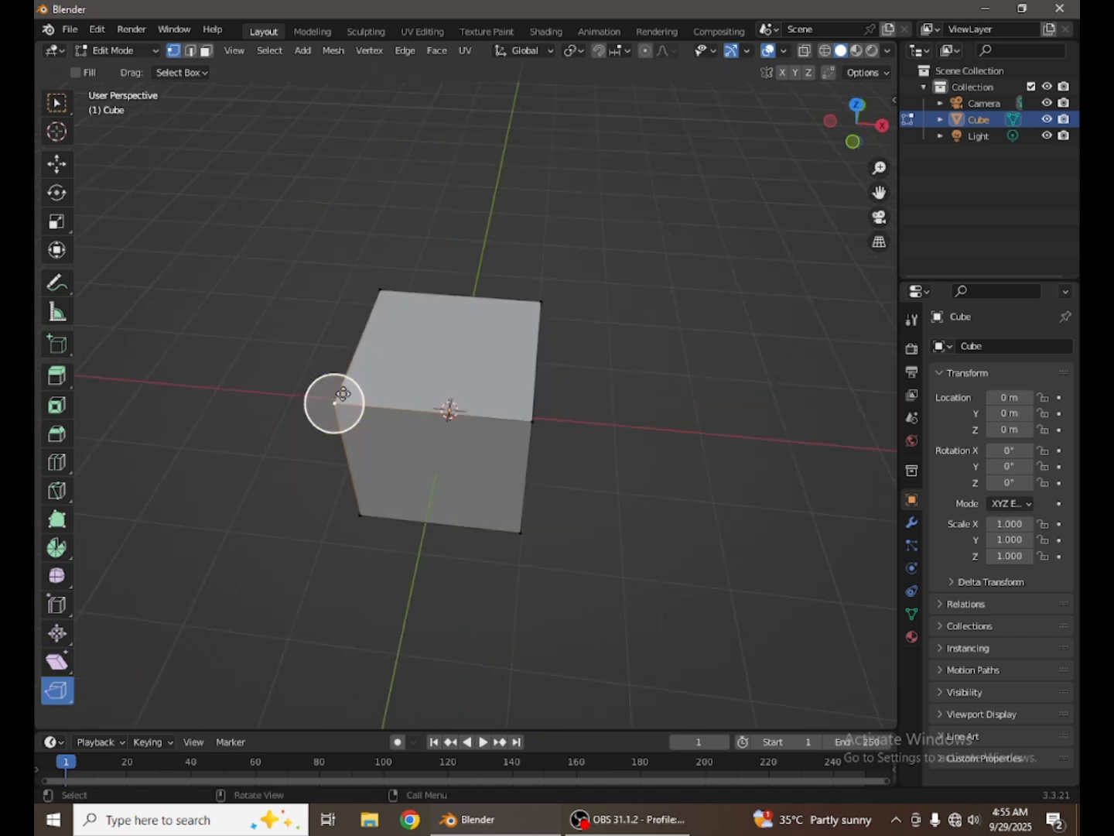
drag(337, 408, 438, 463)
key(ctrl+z)
Rip the side face's corner away from the cube's front top corner, and try to rip the top face's loose corner again
middle_drag(497, 450, 589, 430)
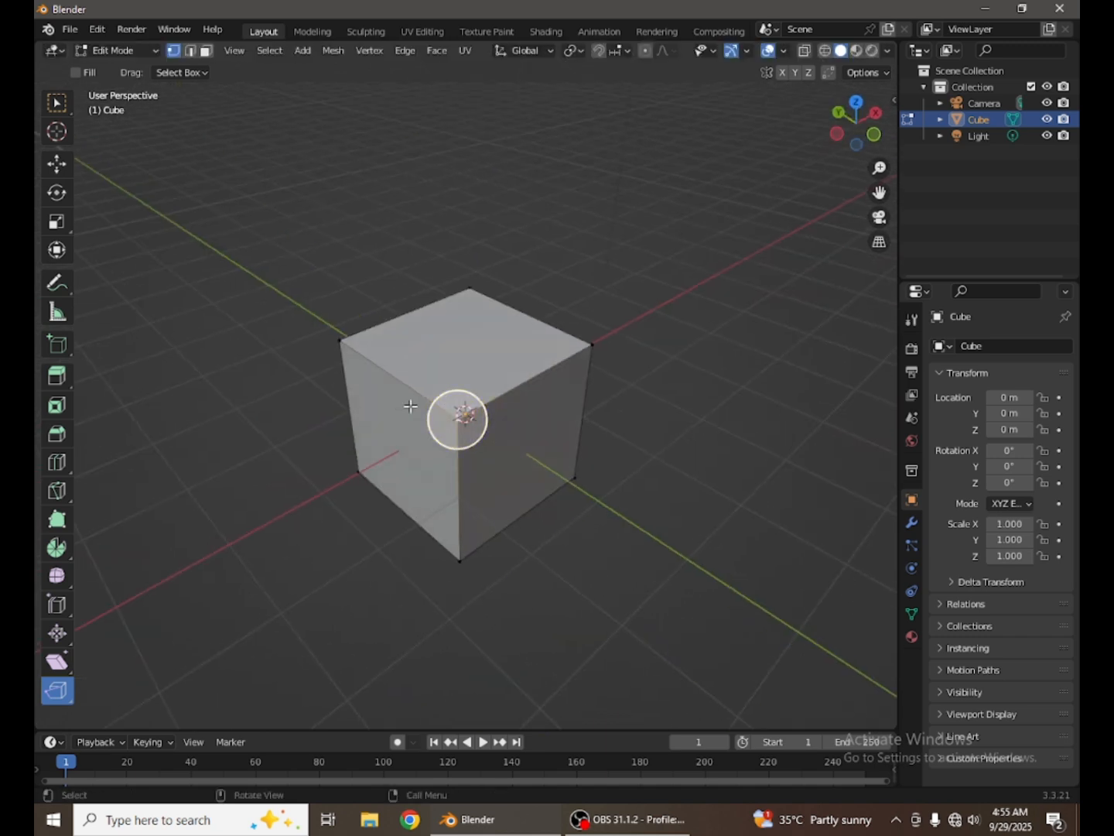
drag(361, 423, 326, 465)
click(338, 340)
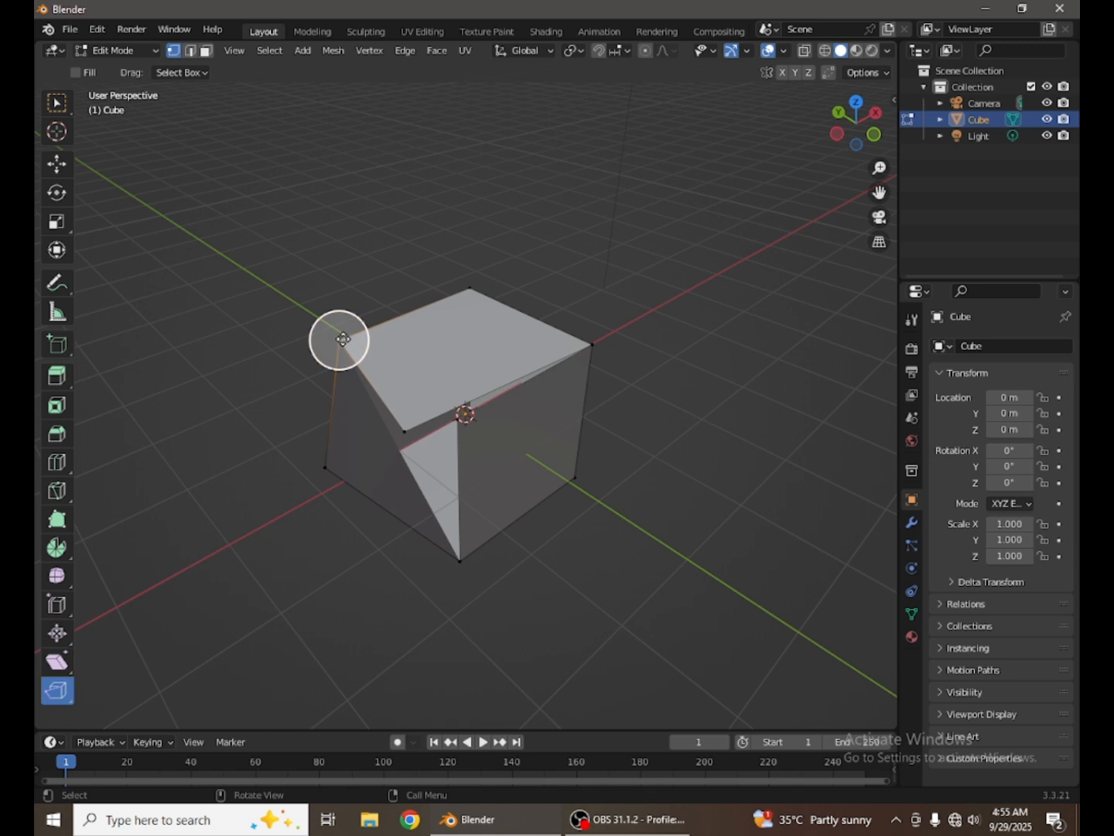
click(405, 427)
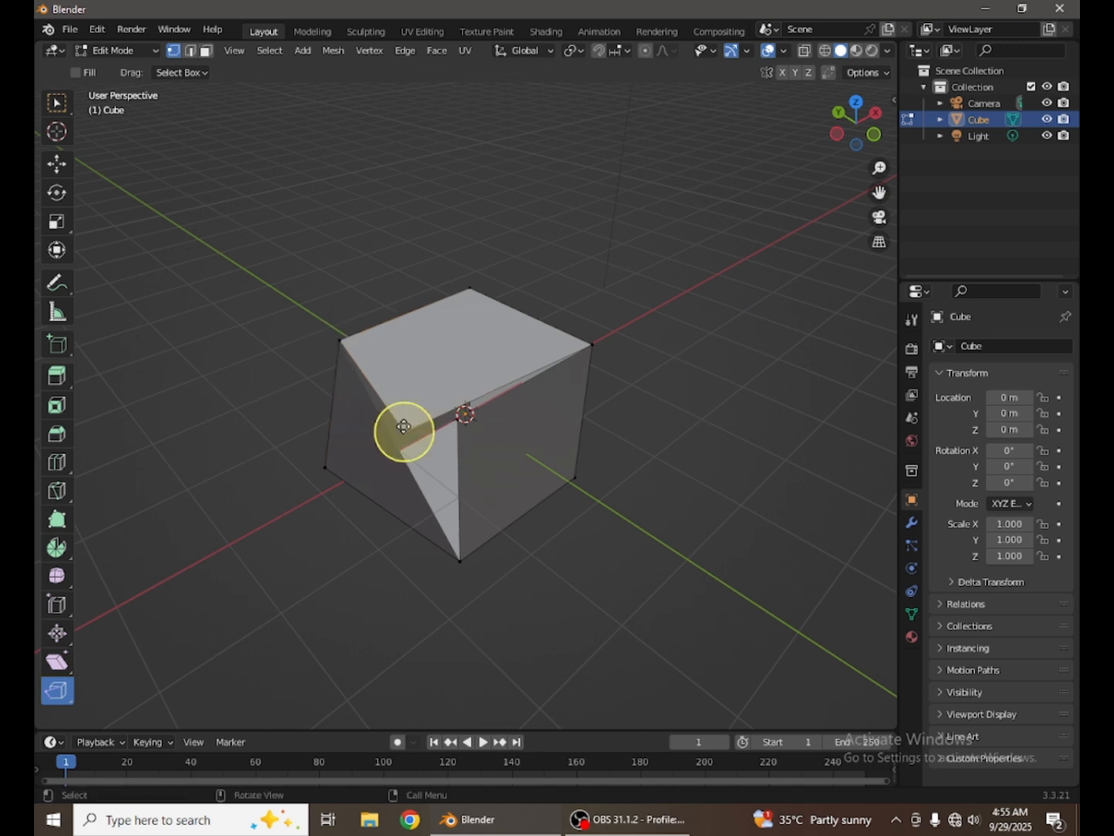
click(404, 429)
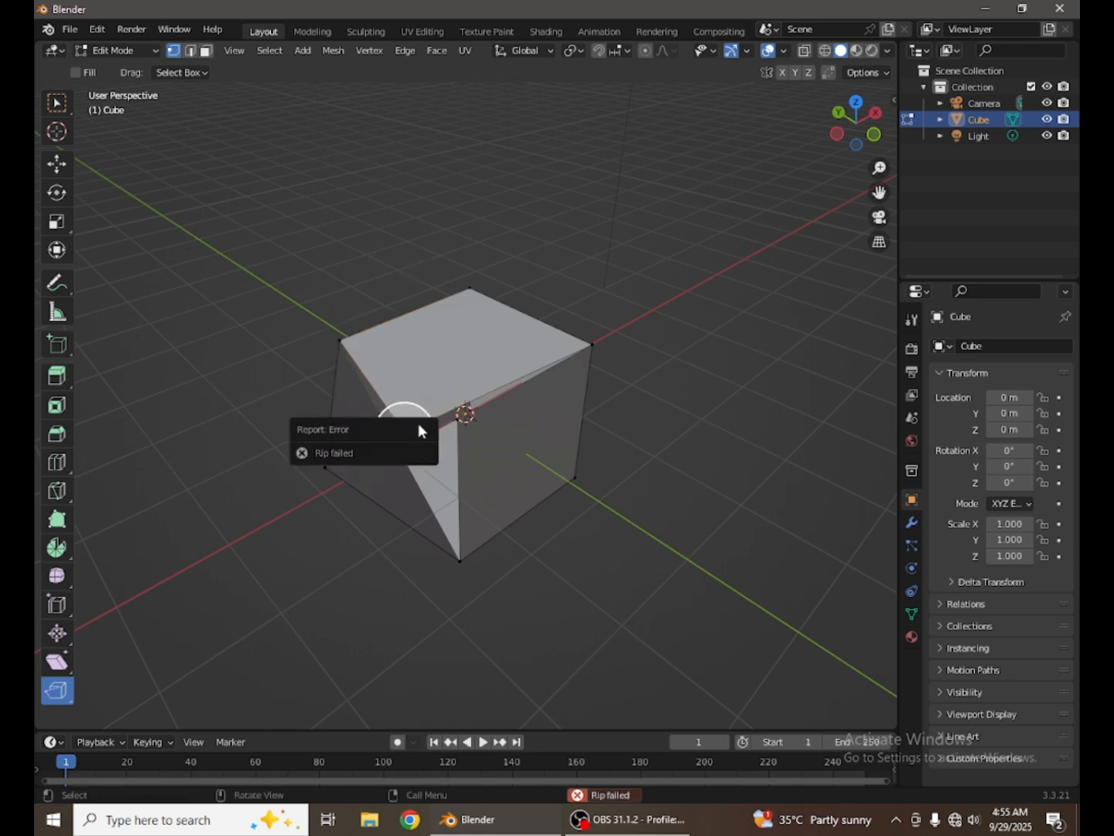
Pull the other side face's front top corner aside and the top face's loose corner upward to open the cube
click(459, 417)
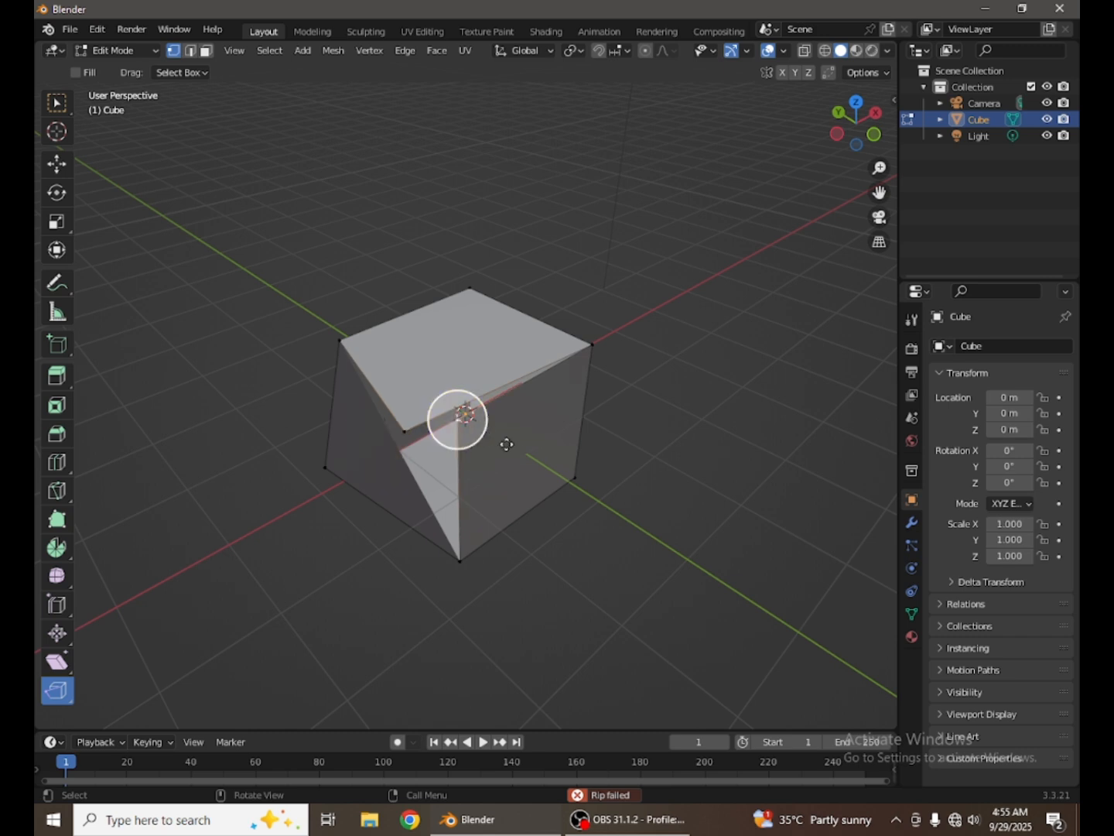
scroll(442, 503, down, 2)
middle_drag(440, 510, 451, 468)
drag(493, 389, 568, 384)
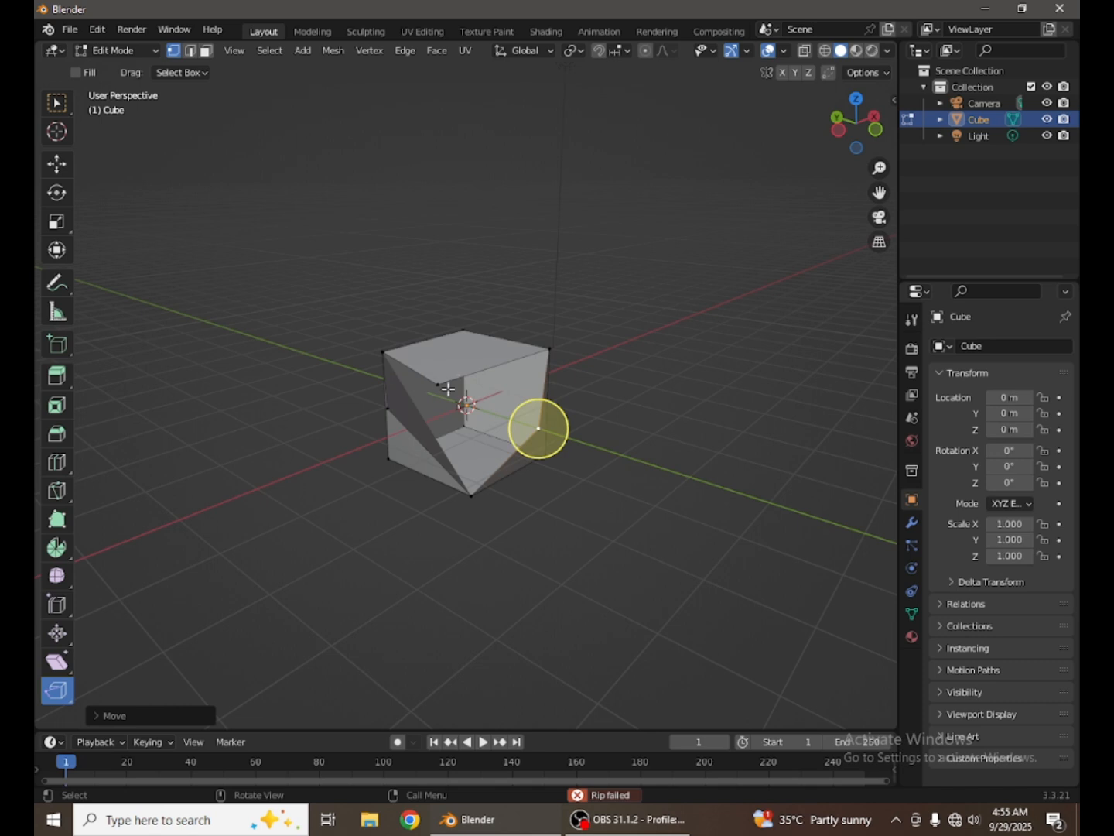
drag(448, 389, 446, 387)
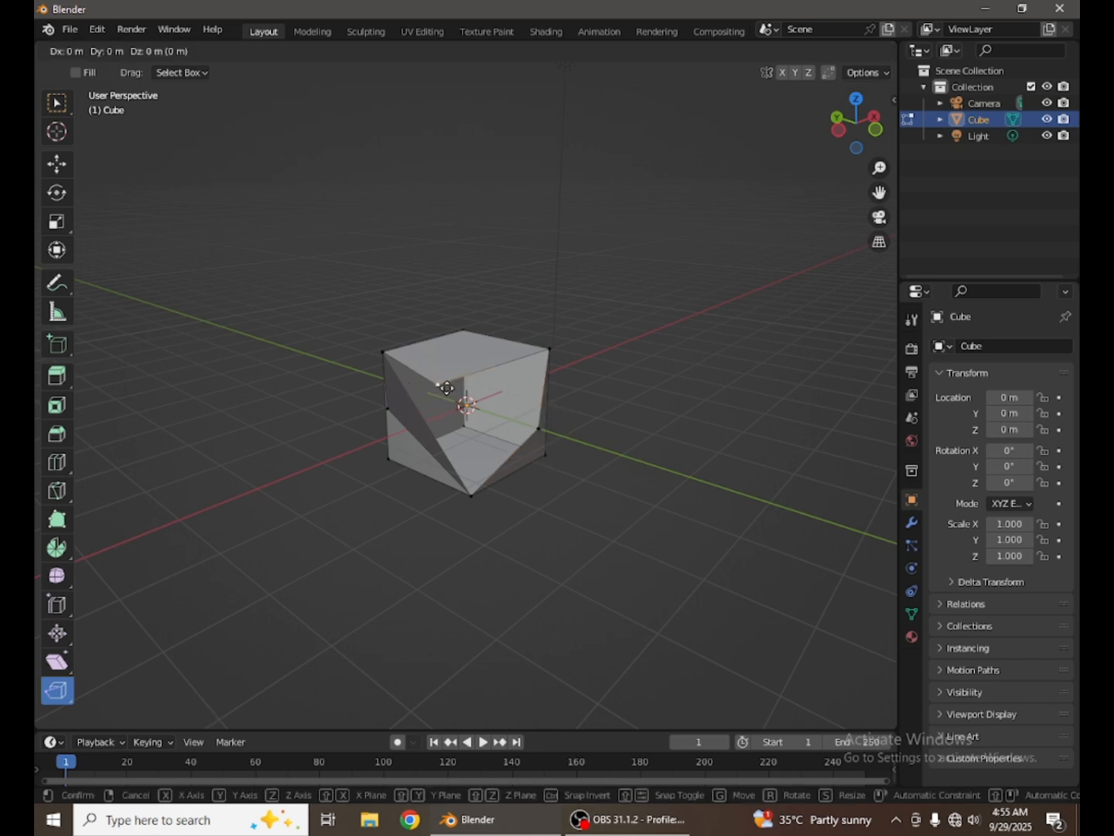
drag(457, 308, 467, 249)
Move the ripped corner vertices of the two side faces outward, away from the cube in opposite directions
scroll(414, 451, down, 3)
middle_drag(422, 463, 360, 464)
scroll(432, 455, up, 5)
click(445, 448)
key(g)
click(234, 483)
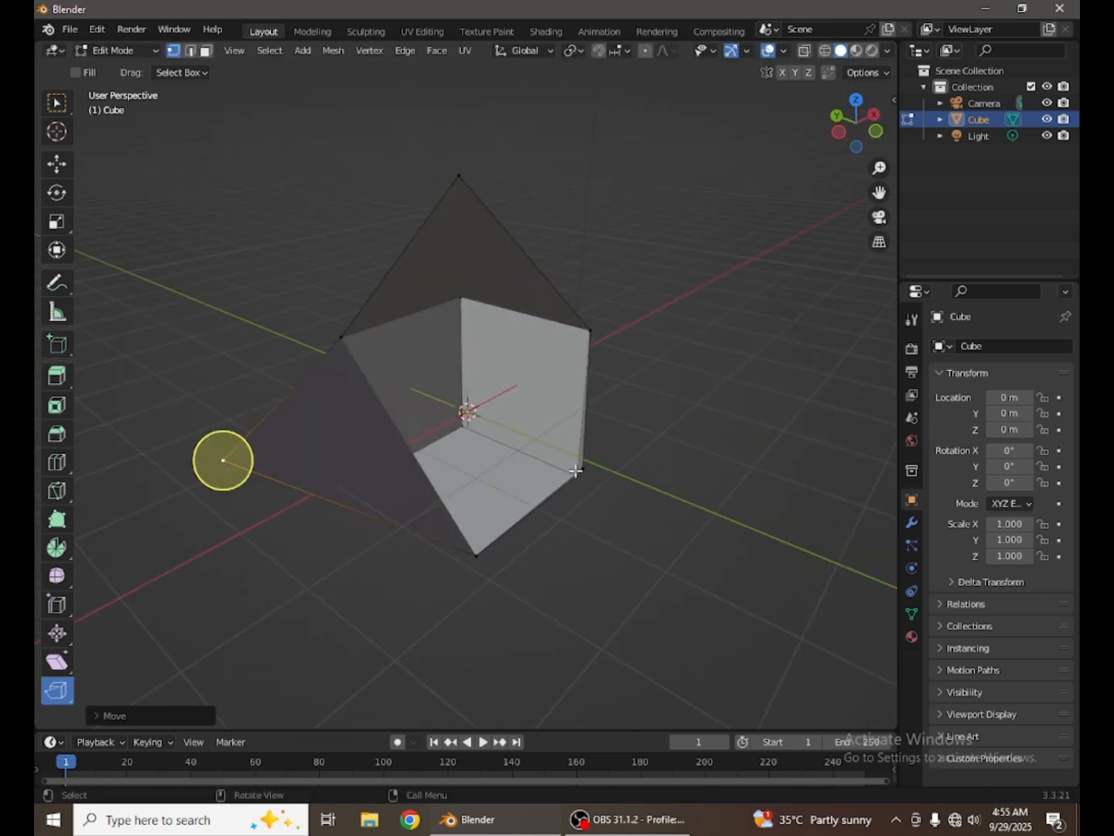
click(575, 469)
key(g)
click(748, 510)
scroll(456, 542, down, 3)
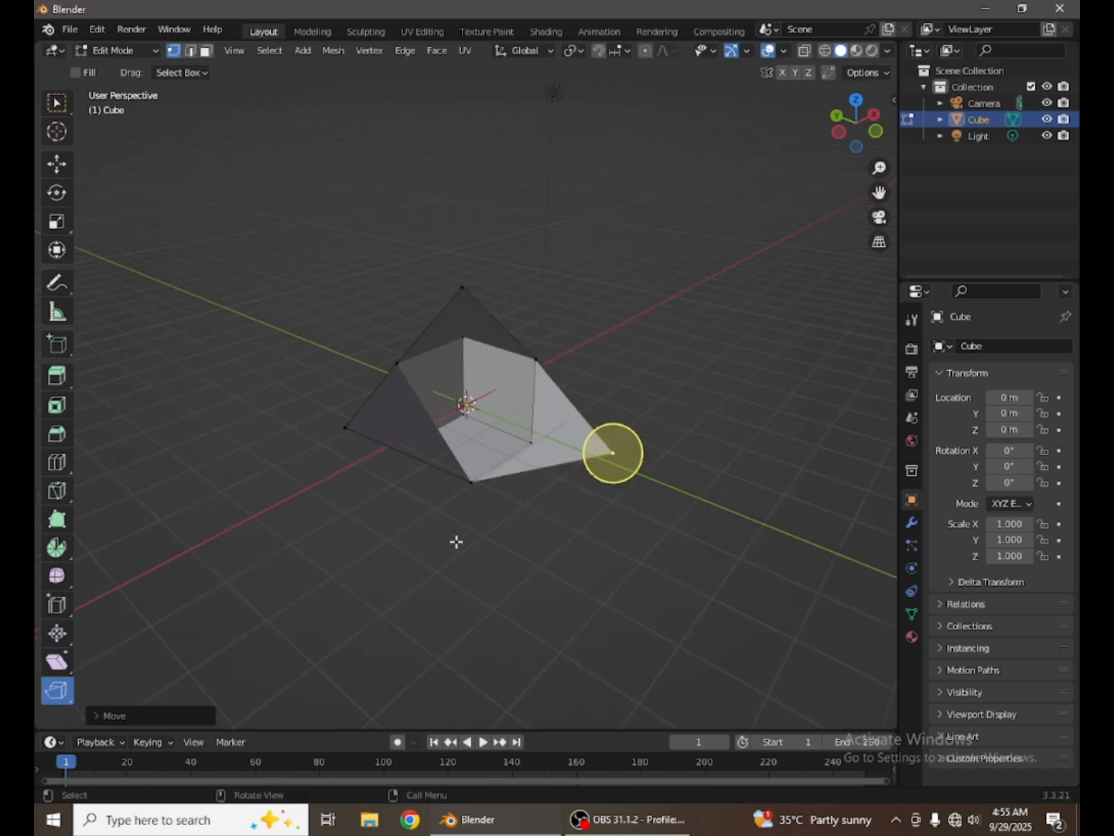
Move two of the cube's lower vertices away from their original positions to deform its bottom
middle_drag(457, 541, 604, 430)
key(g)
click(560, 517)
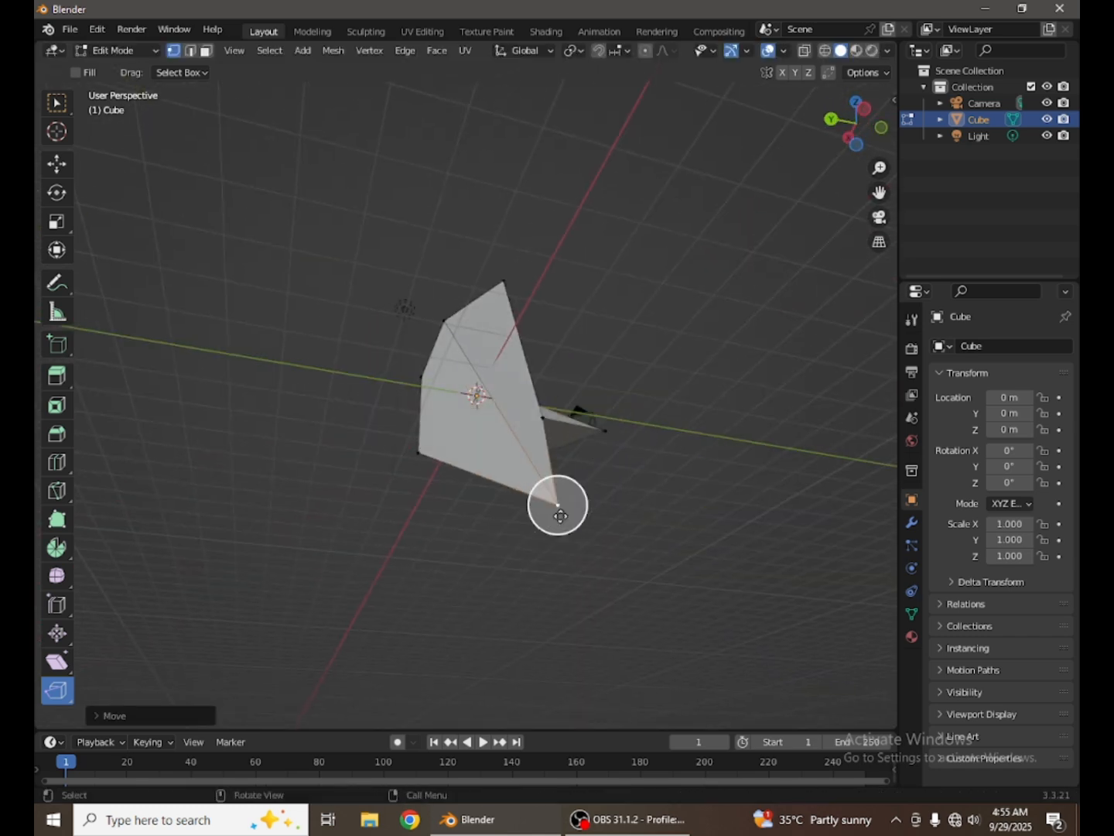
middle_drag(561, 517, 831, 562)
key(g)
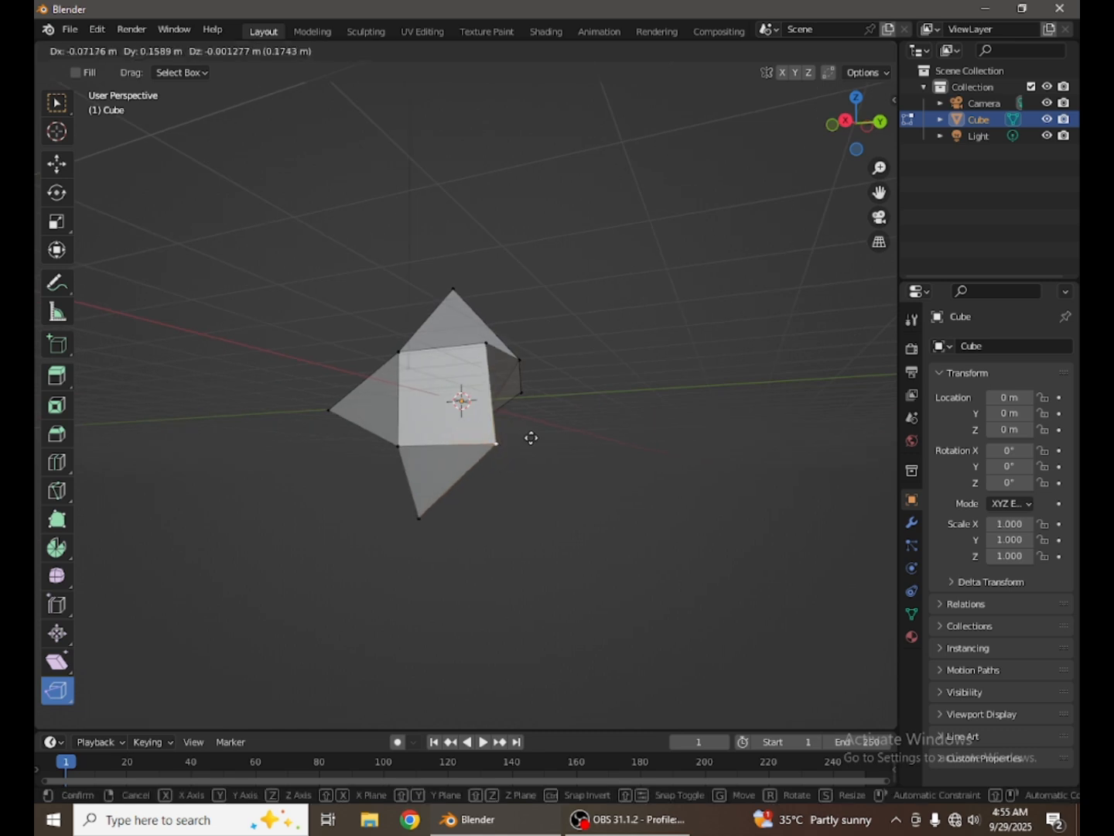
click(678, 411)
Undo all the vertex rips and moves to restore the intact cube
middle_drag(241, 445, 306, 480)
key(ctrl+z)
key(ctrl+z)
key(ctrl+z)
key(ctrl+z)
key(ctrl+z)
key(ctrl+z)
key(ctrl+z)
key(ctrl+z)
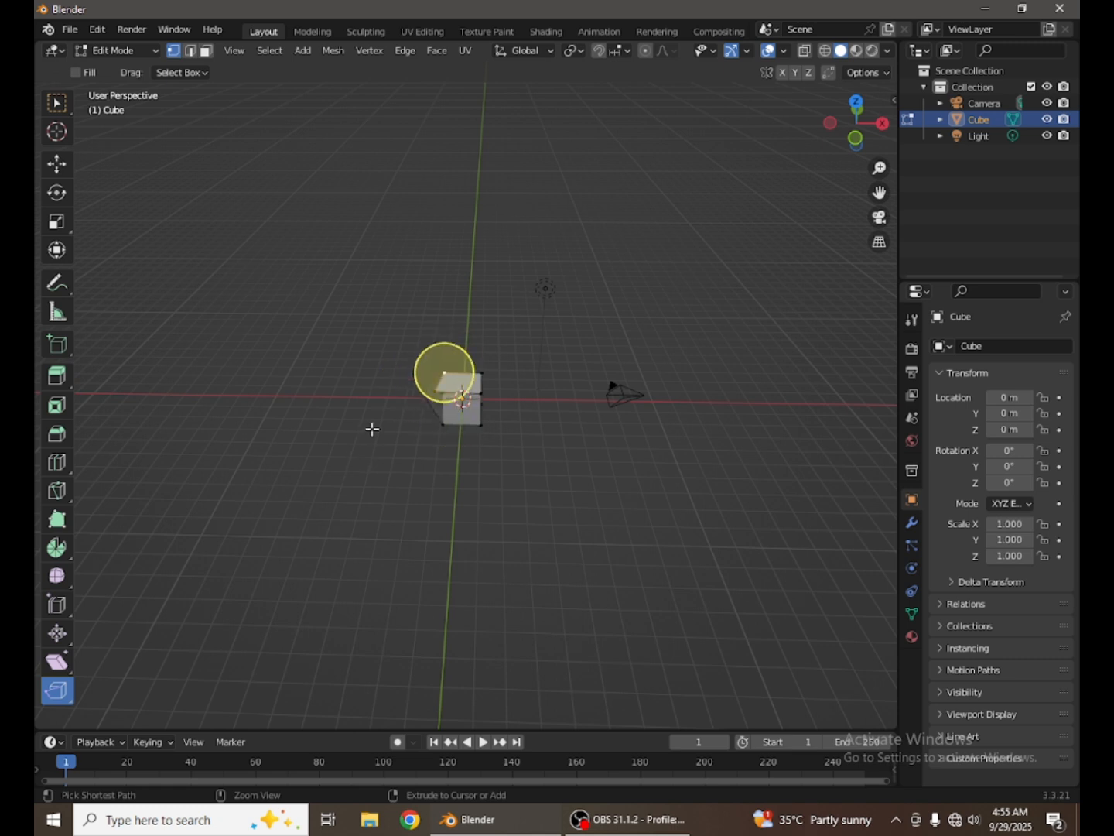
key(ctrl+z)
key(ctrl+z)
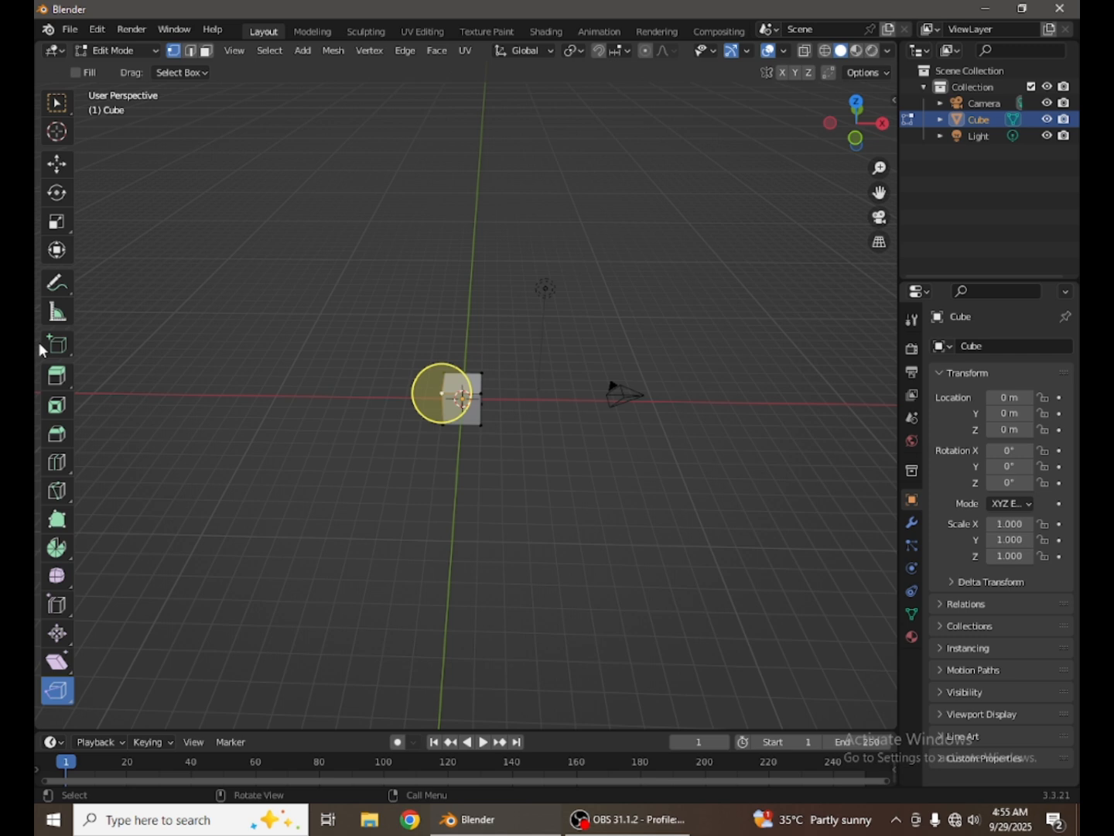
Return to Object Mode with the restored cube
key(Tab)
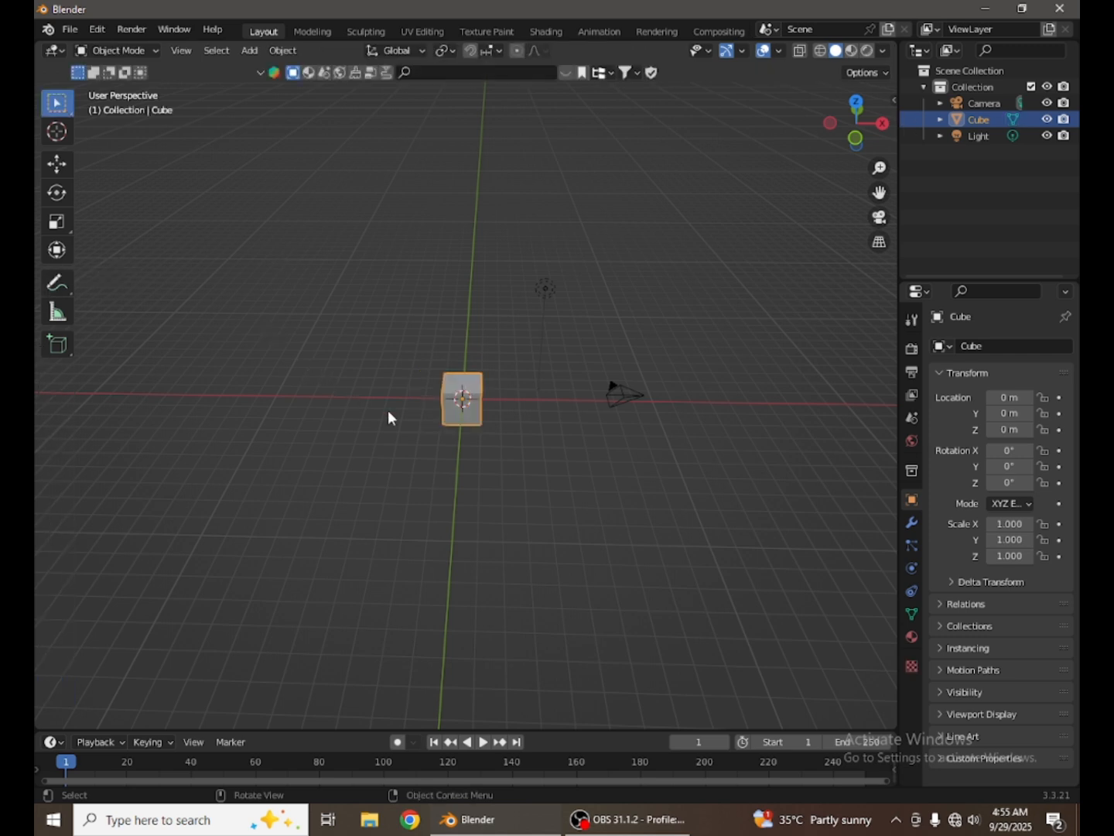
scroll(487, 409, down, 3)
middle_drag(488, 409, 431, 428)
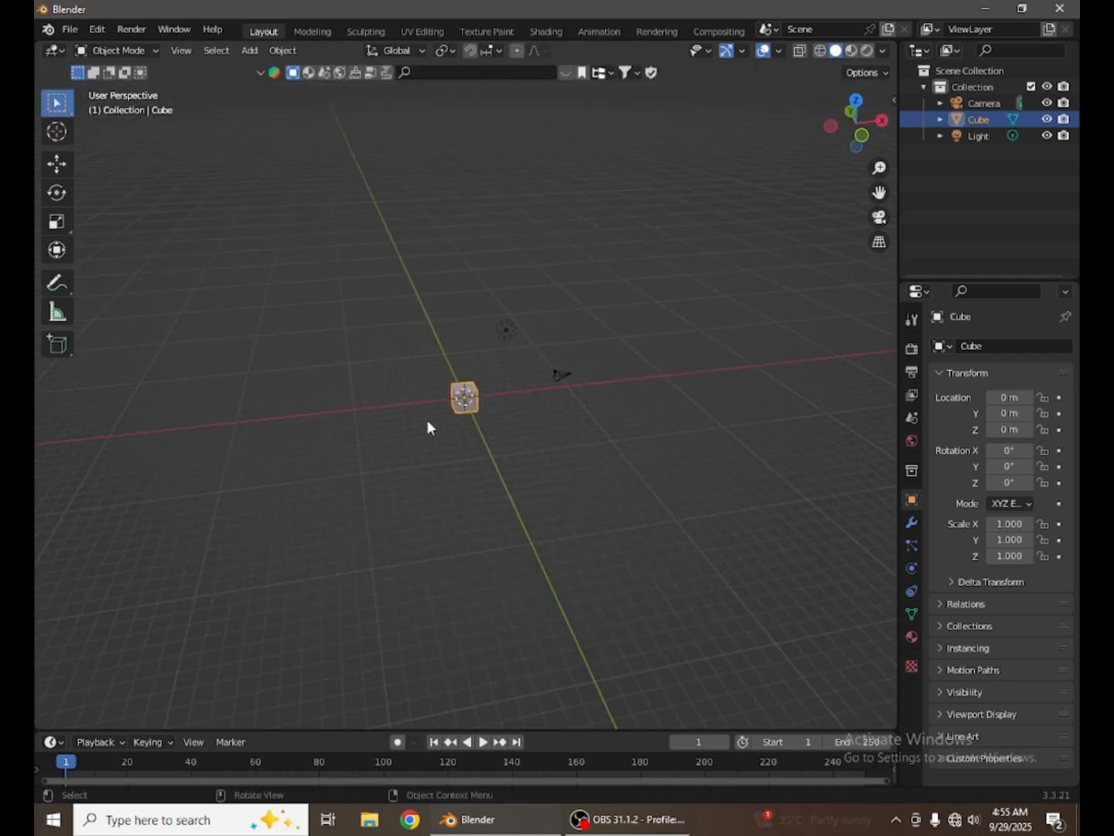
middle_drag(438, 357, 479, 358)
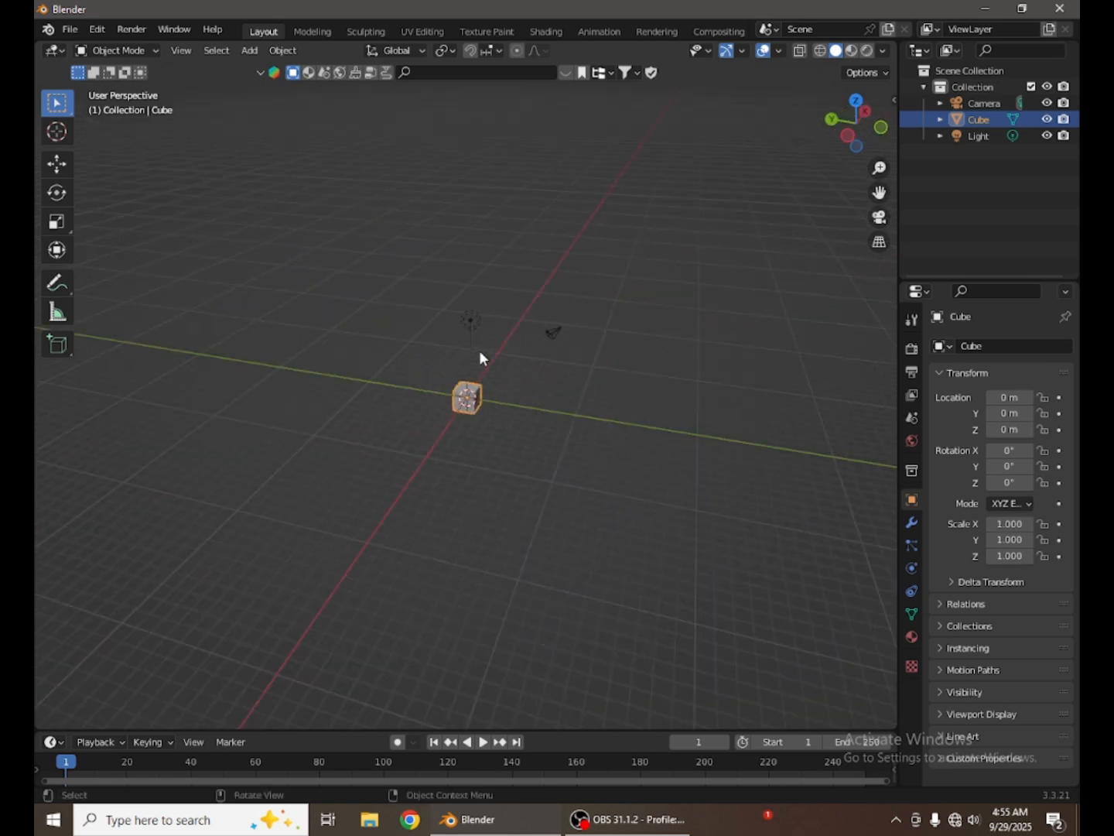